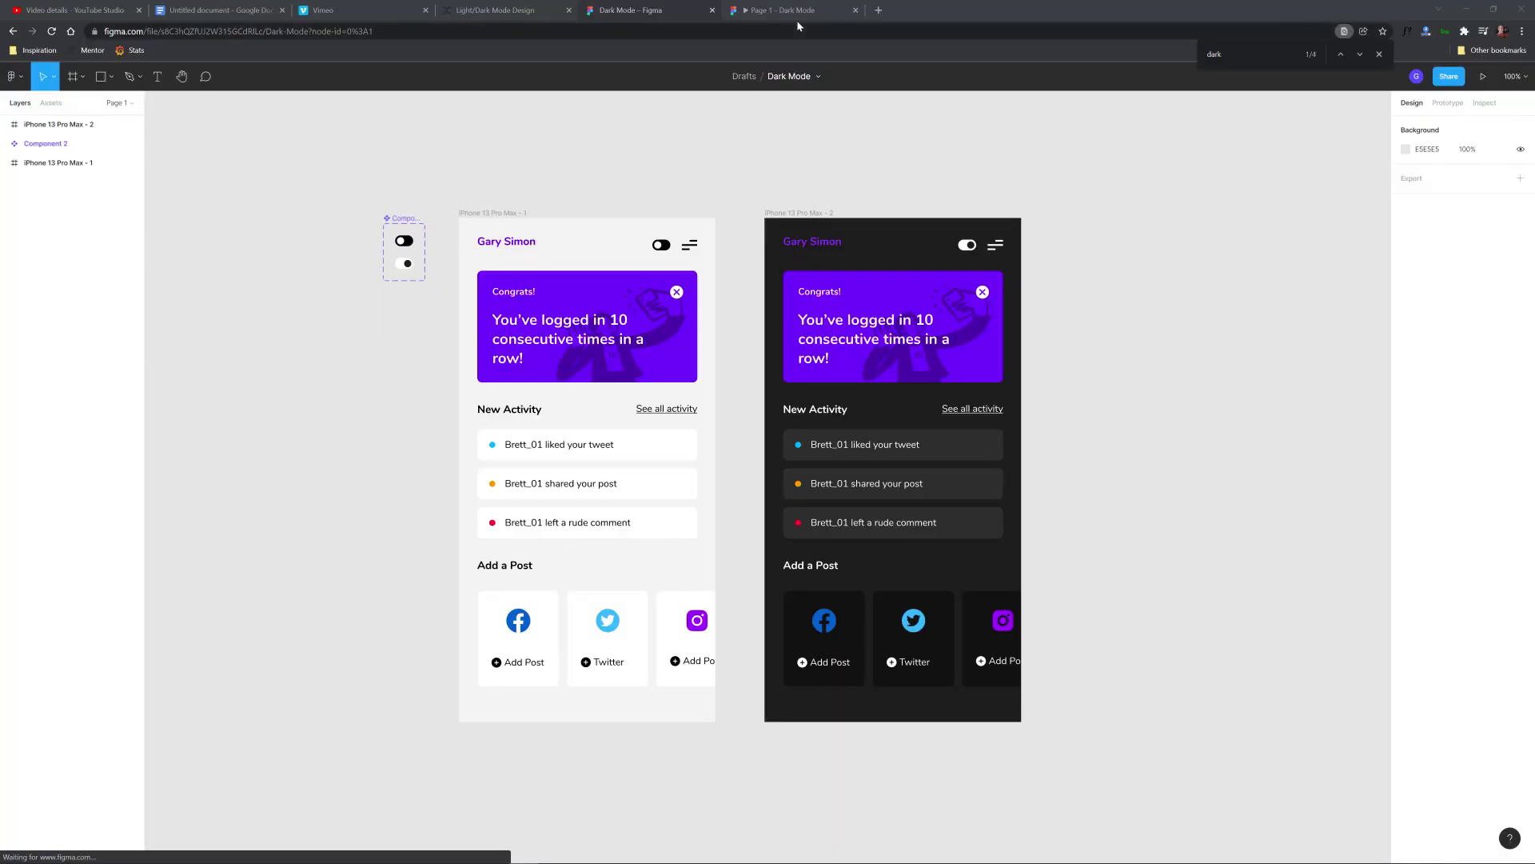
Play the prototype and flip the header toggle six times between dark and light, ending light.
click(790, 11)
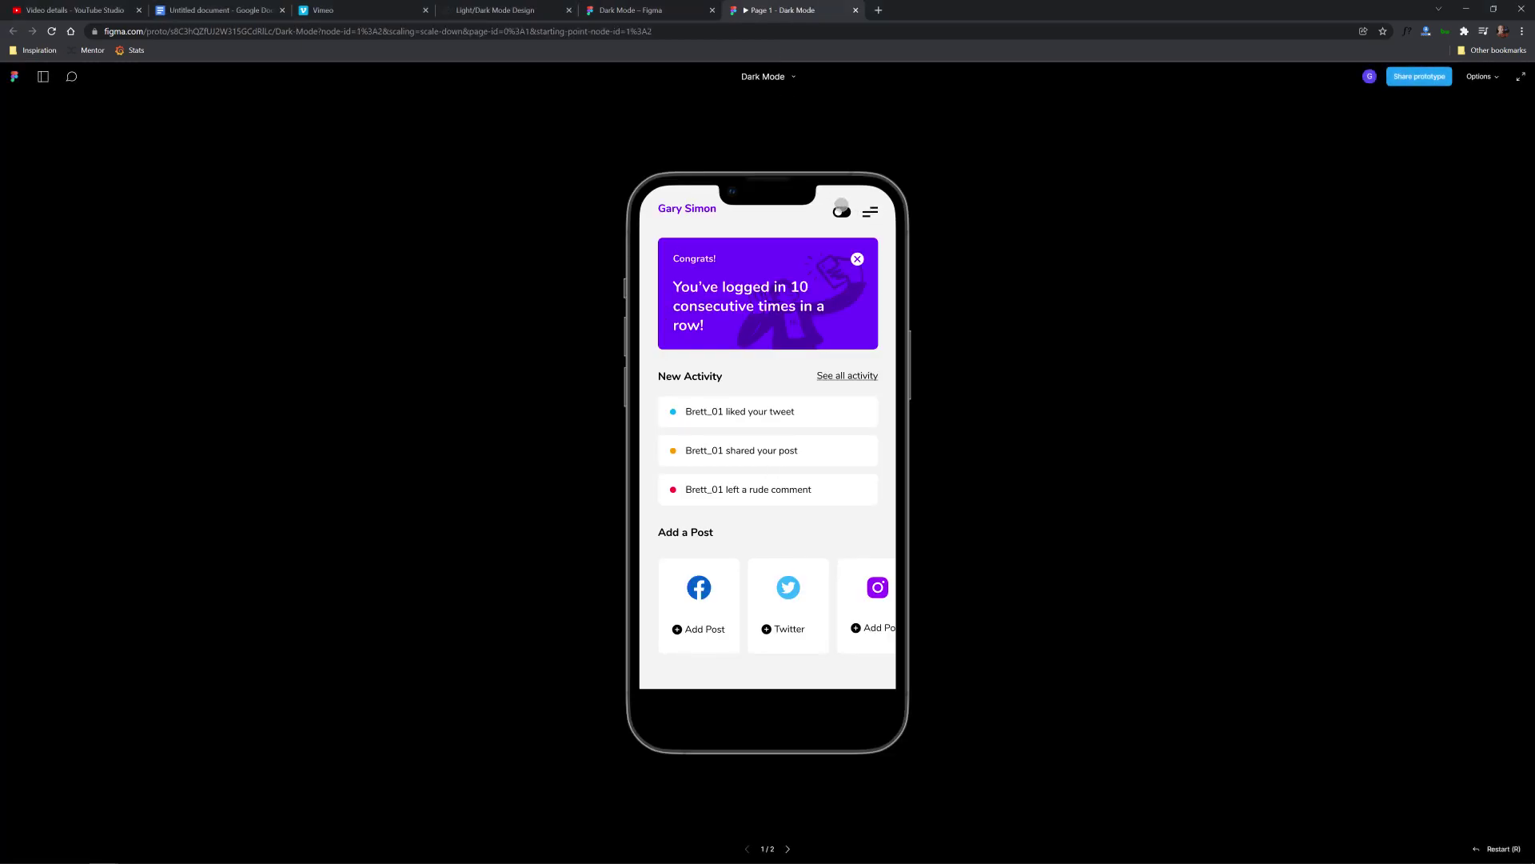
click(842, 212)
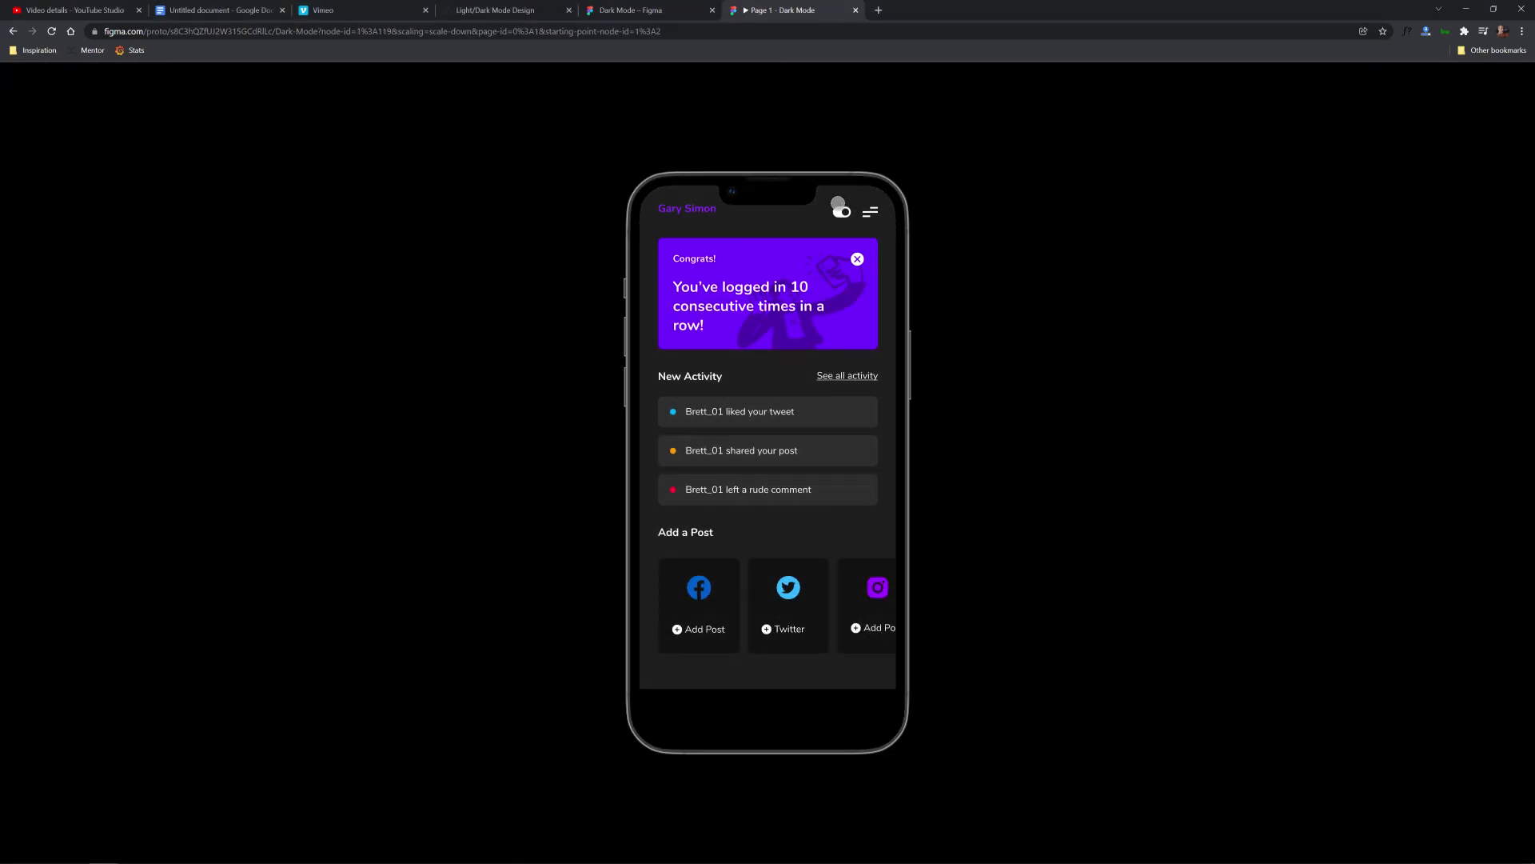
click(836, 207)
click(832, 206)
click(833, 206)
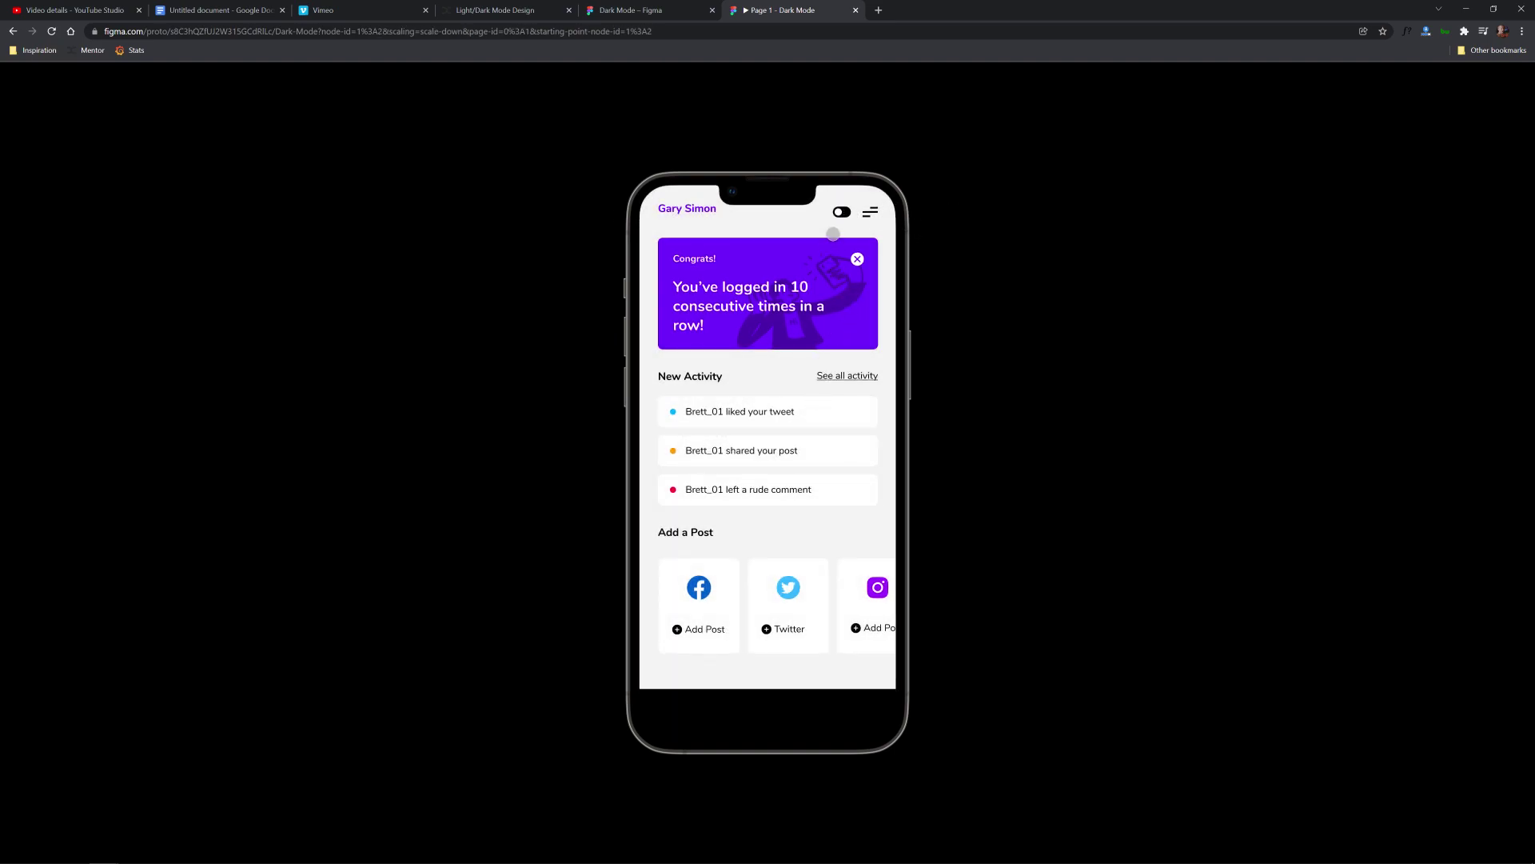
click(832, 206)
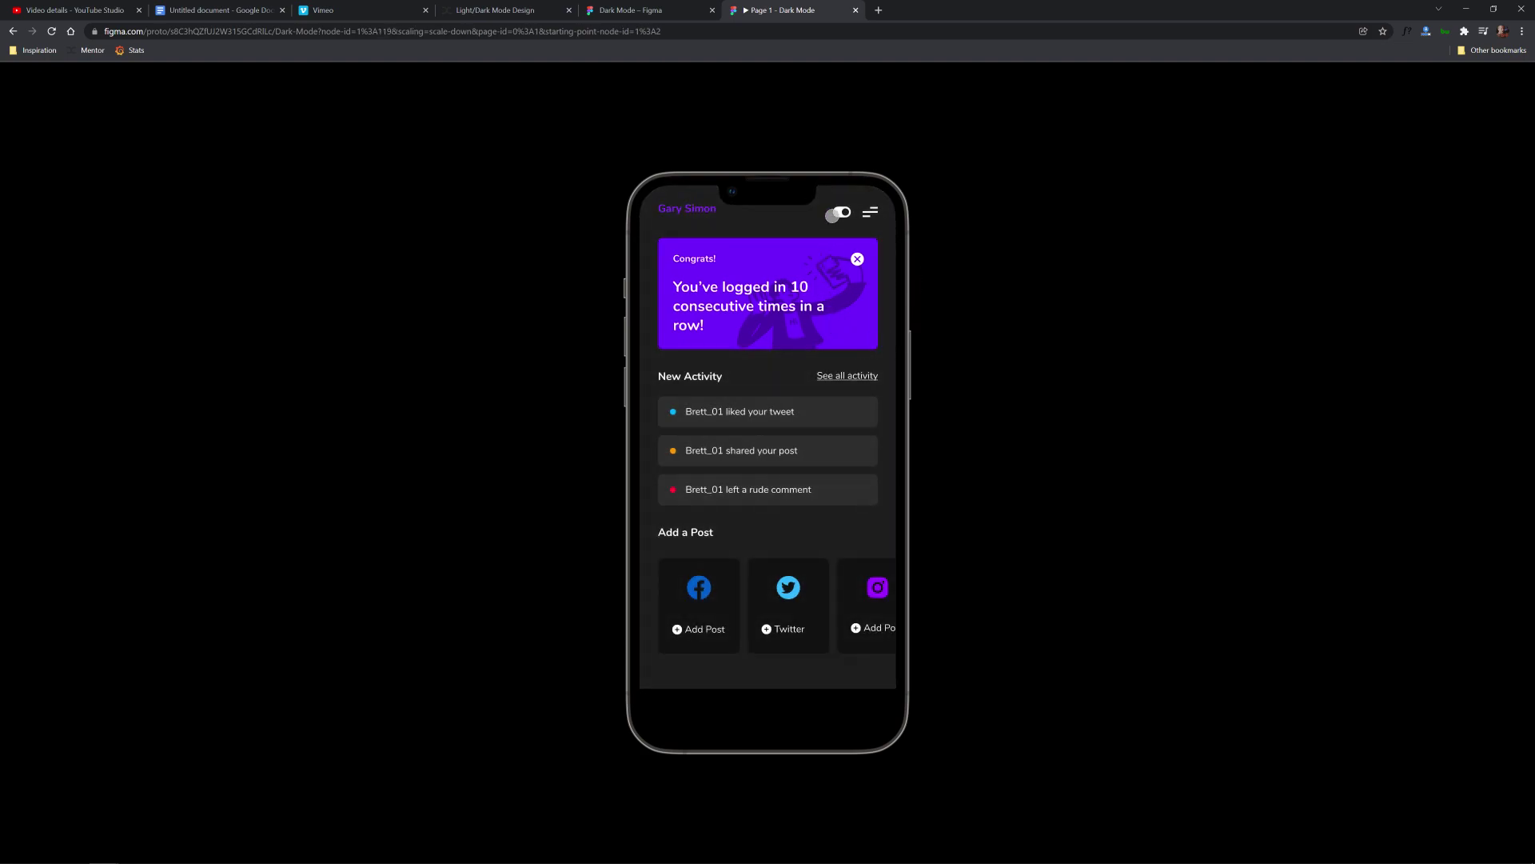
click(833, 205)
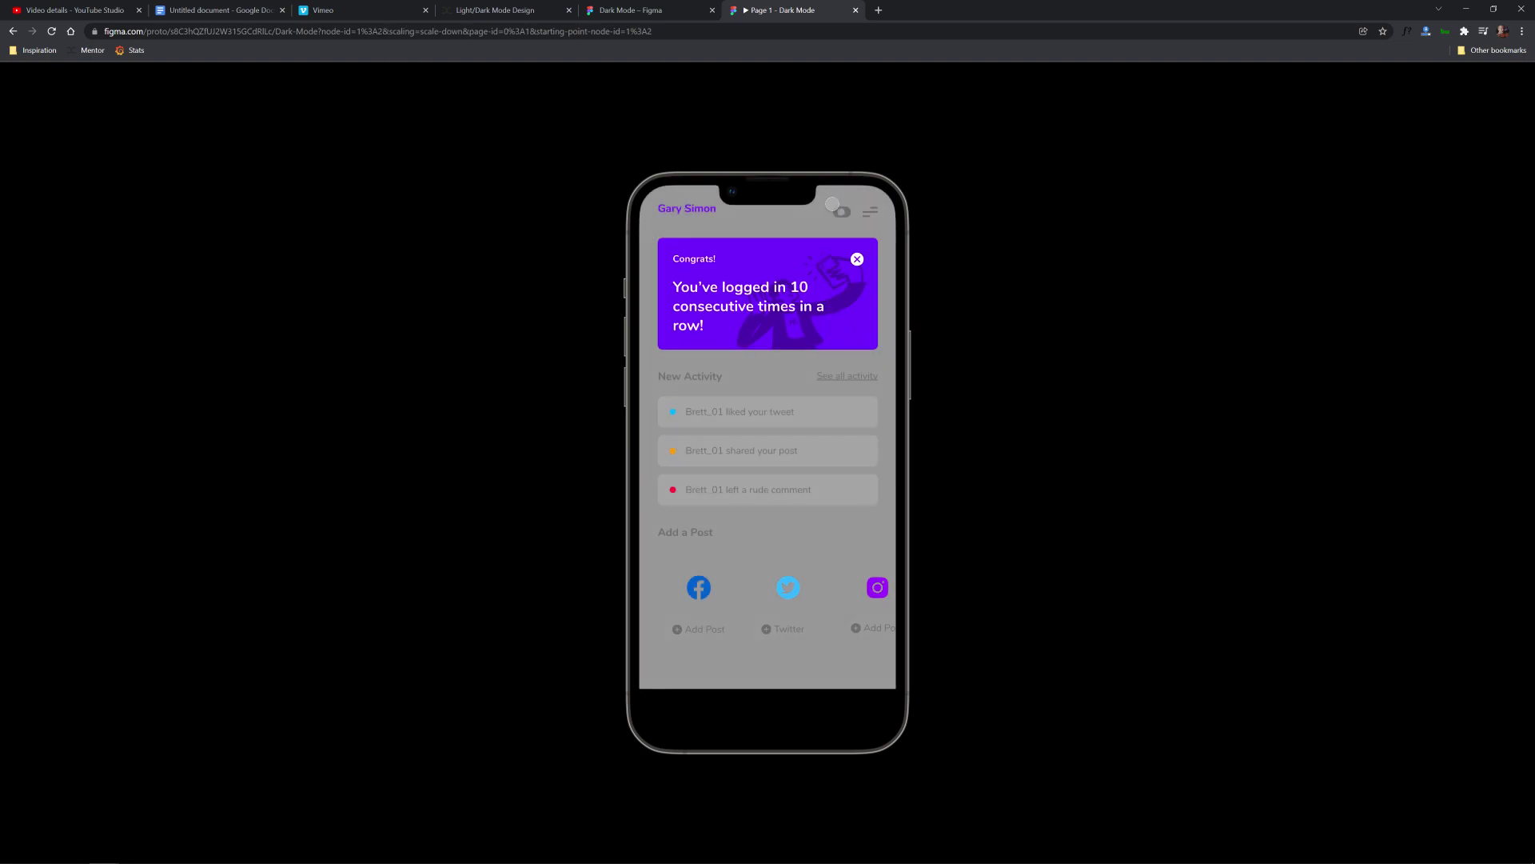
Back in the editor, select Component 2, the two-variant toggle, and zoom around the canvas.
click(644, 11)
click(409, 239)
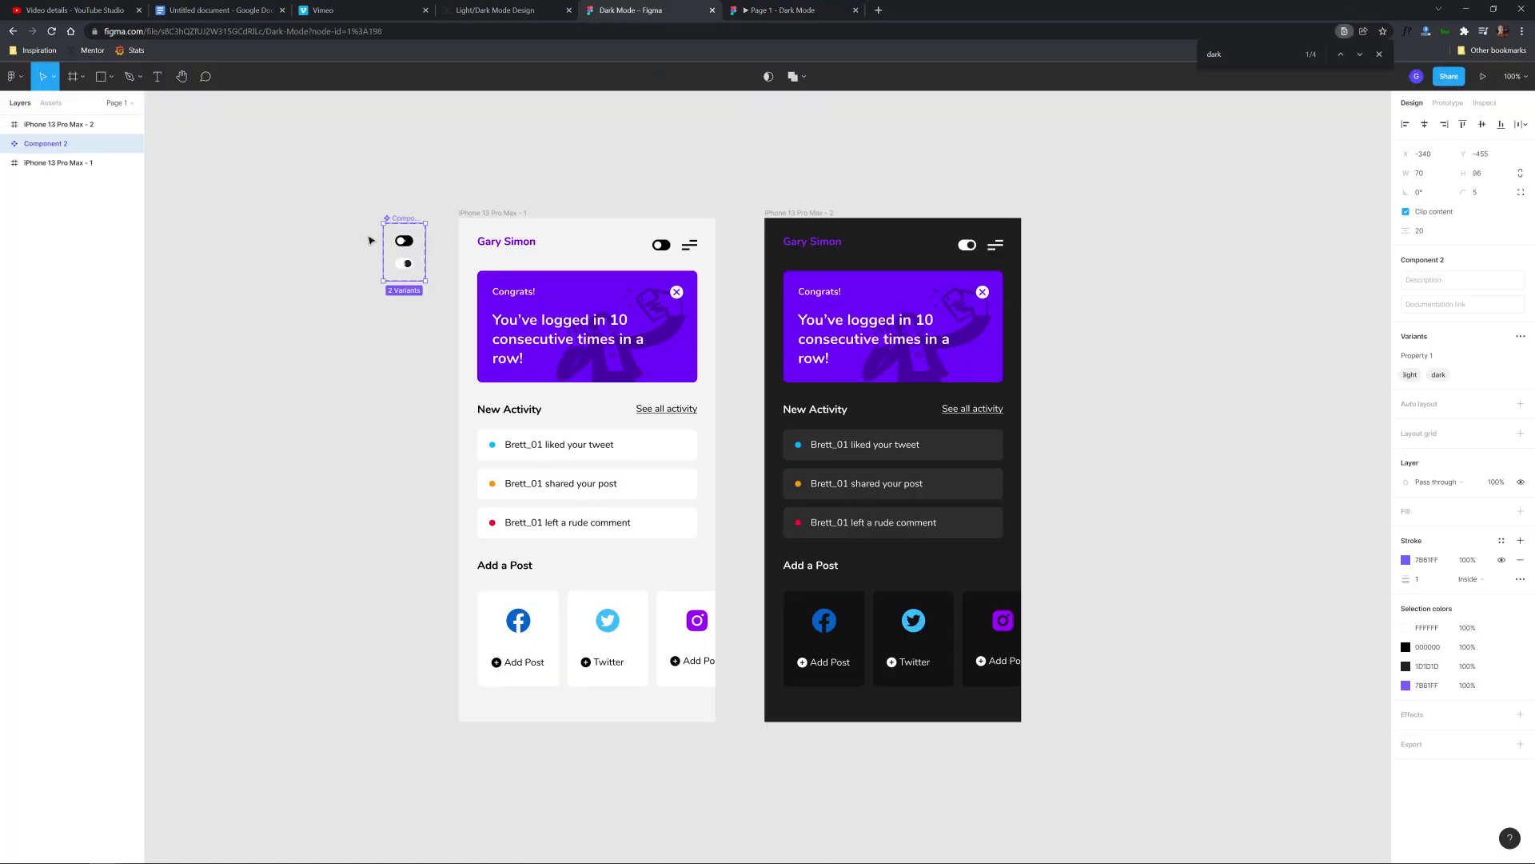
scroll(378, 228, up, 5)
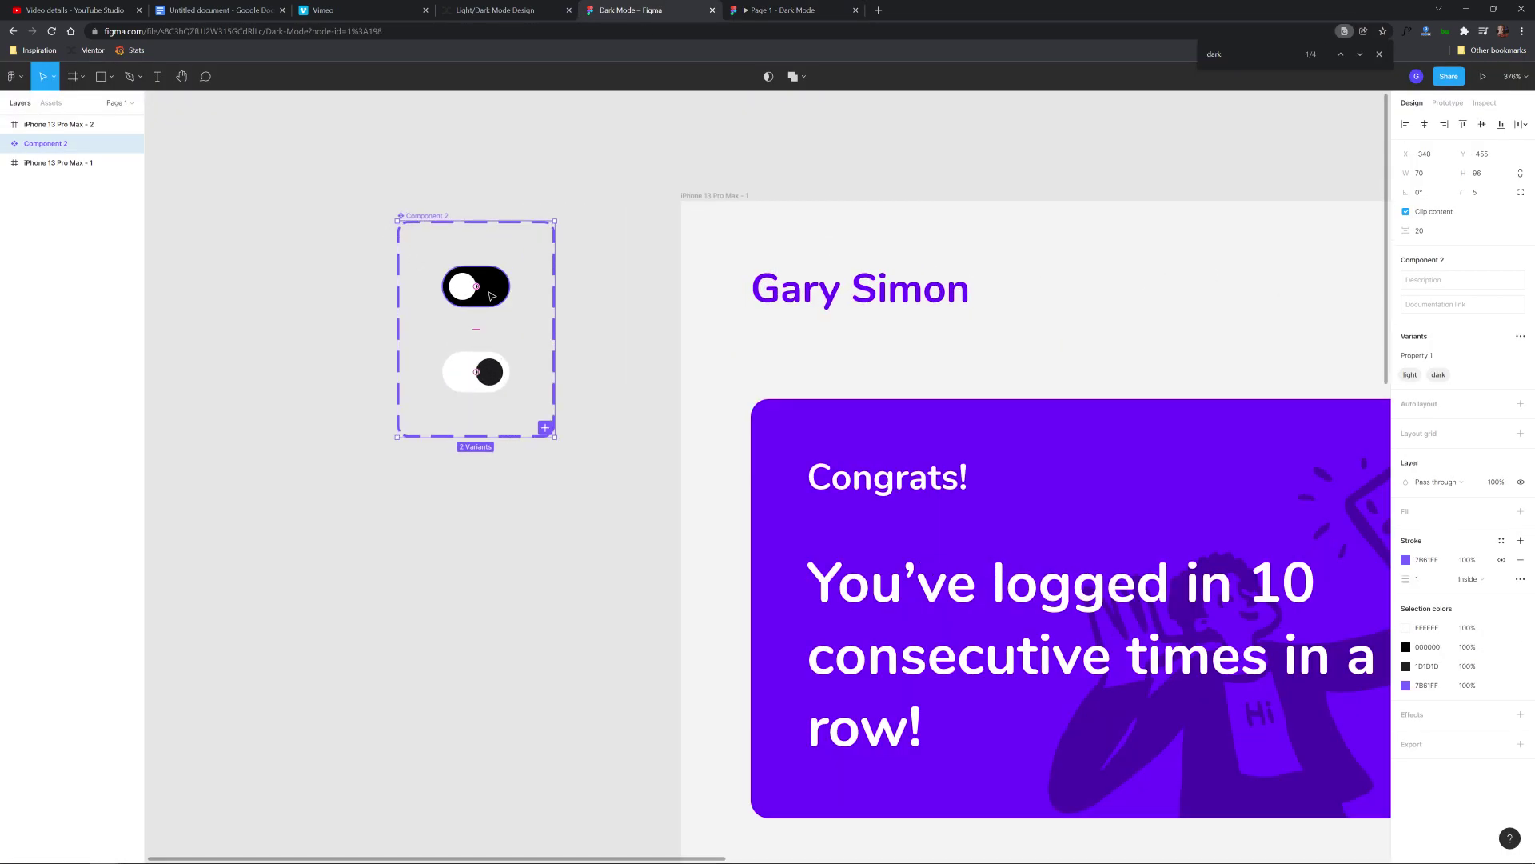
scroll(887, 311, down, 2)
scroll(886, 311, down, 5)
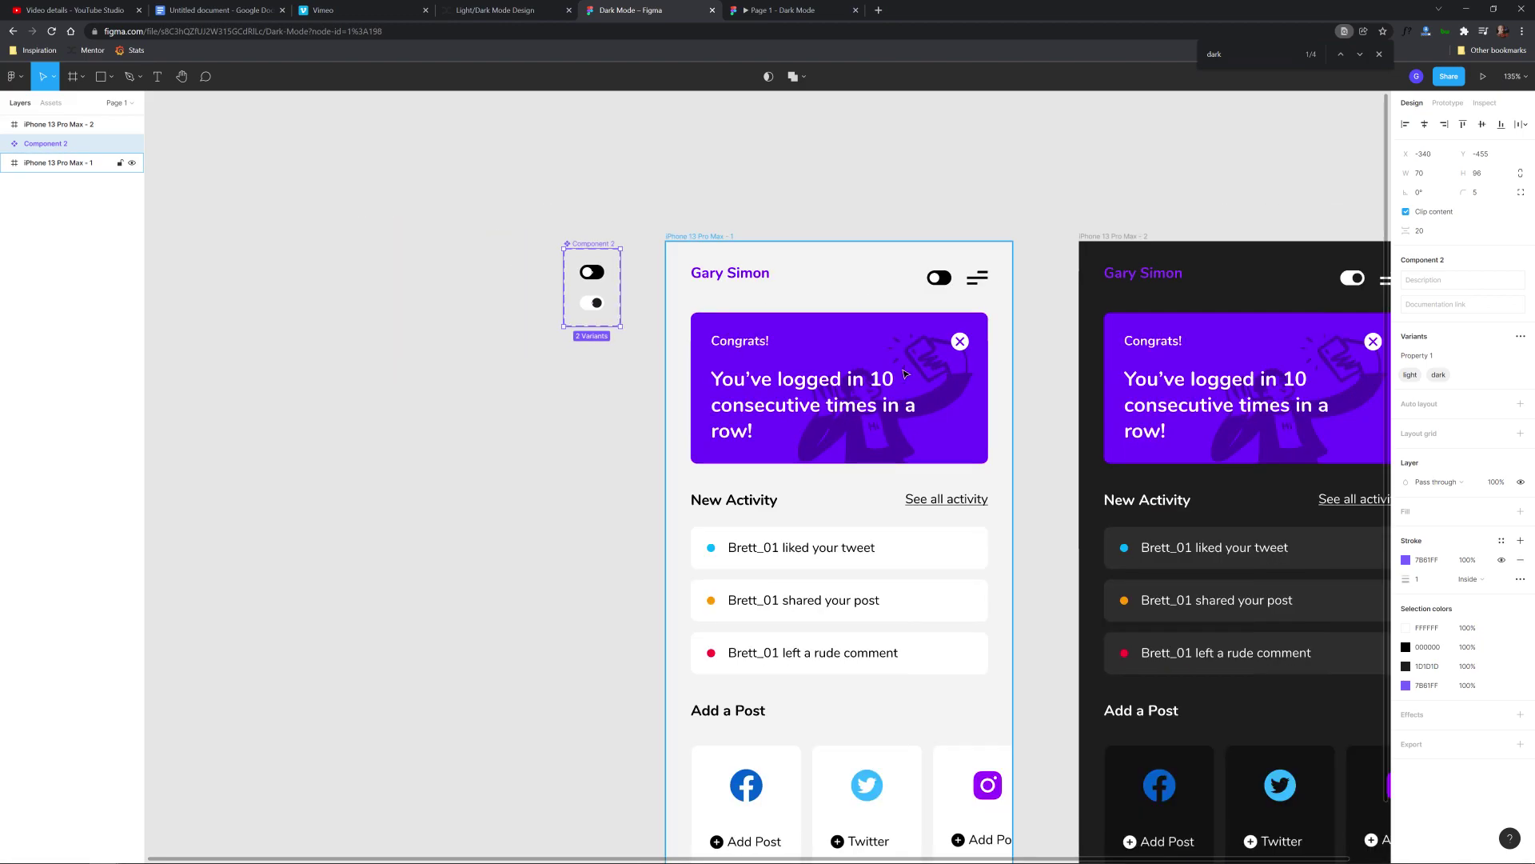
scroll(864, 333, down, 1)
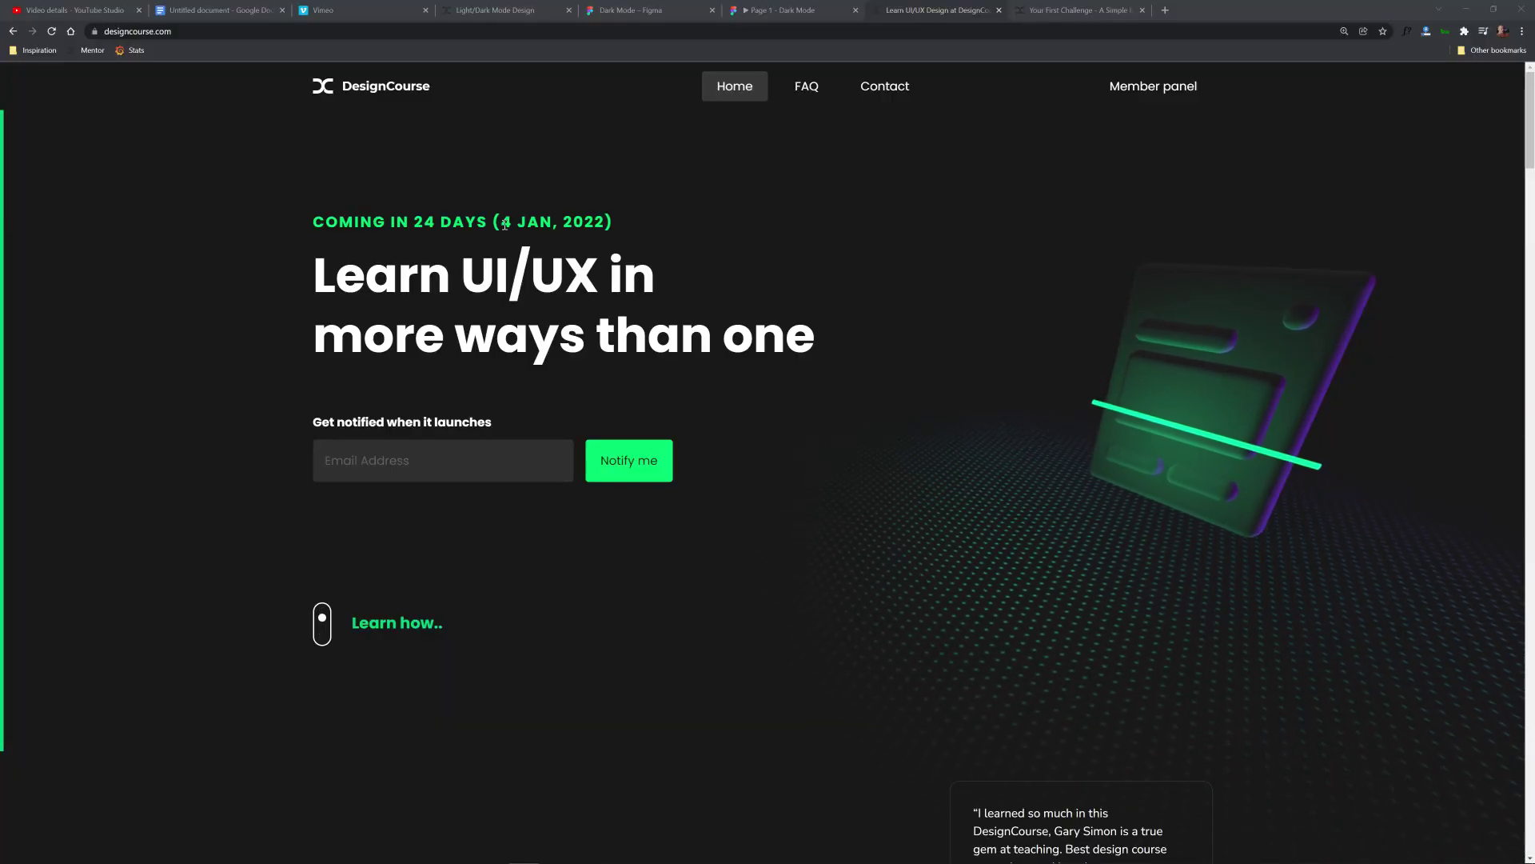
Highlight the headline's launch date and magnify the homepage to 150%.
drag(501, 222, 610, 222)
click(610, 222)
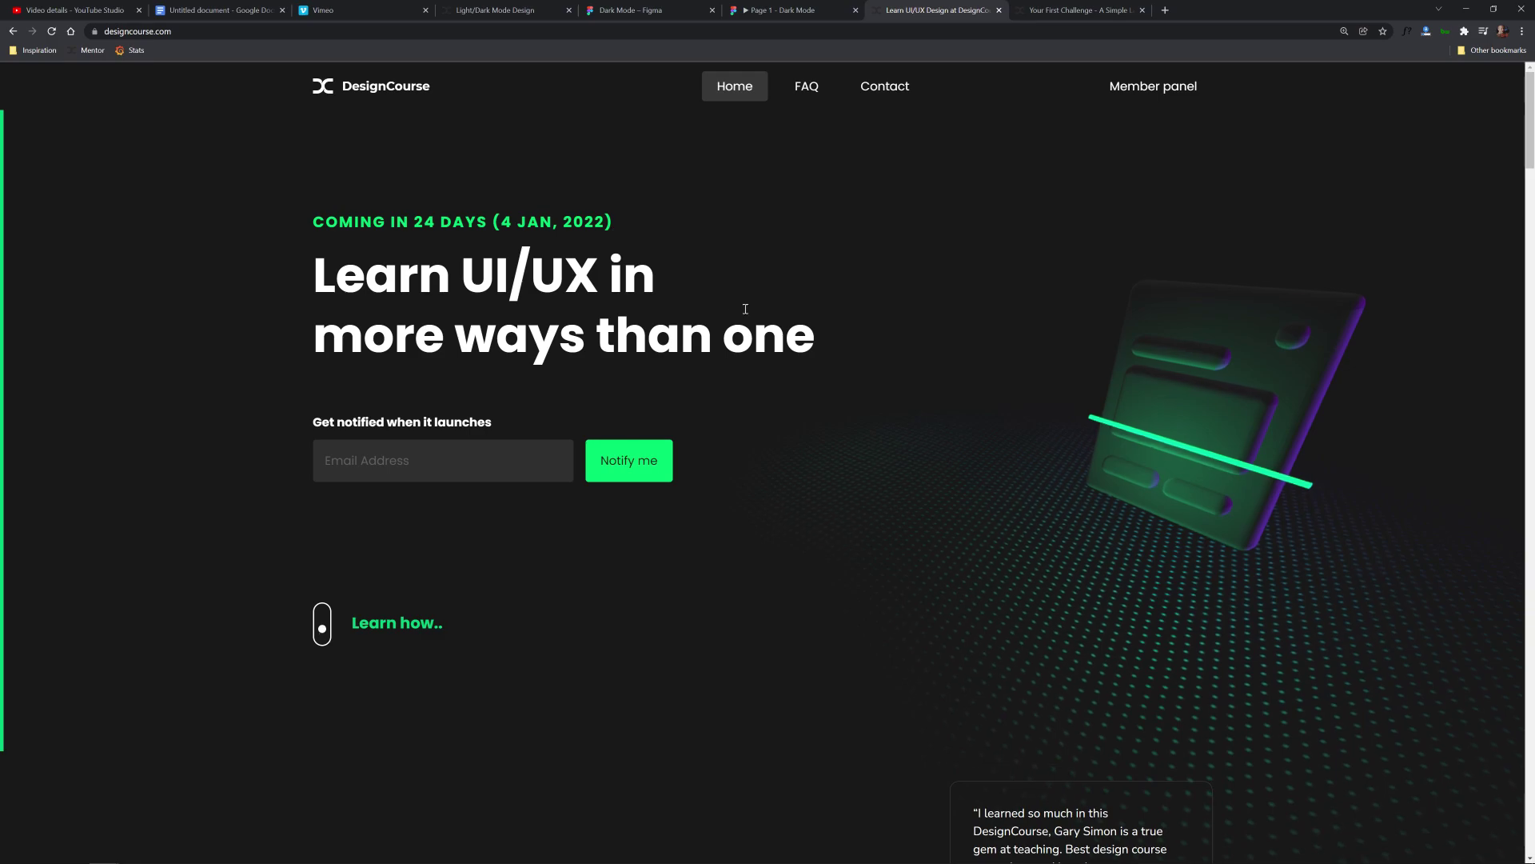
scroll(747, 312, down, 1)
click(564, 398)
key(ctrl+plus)
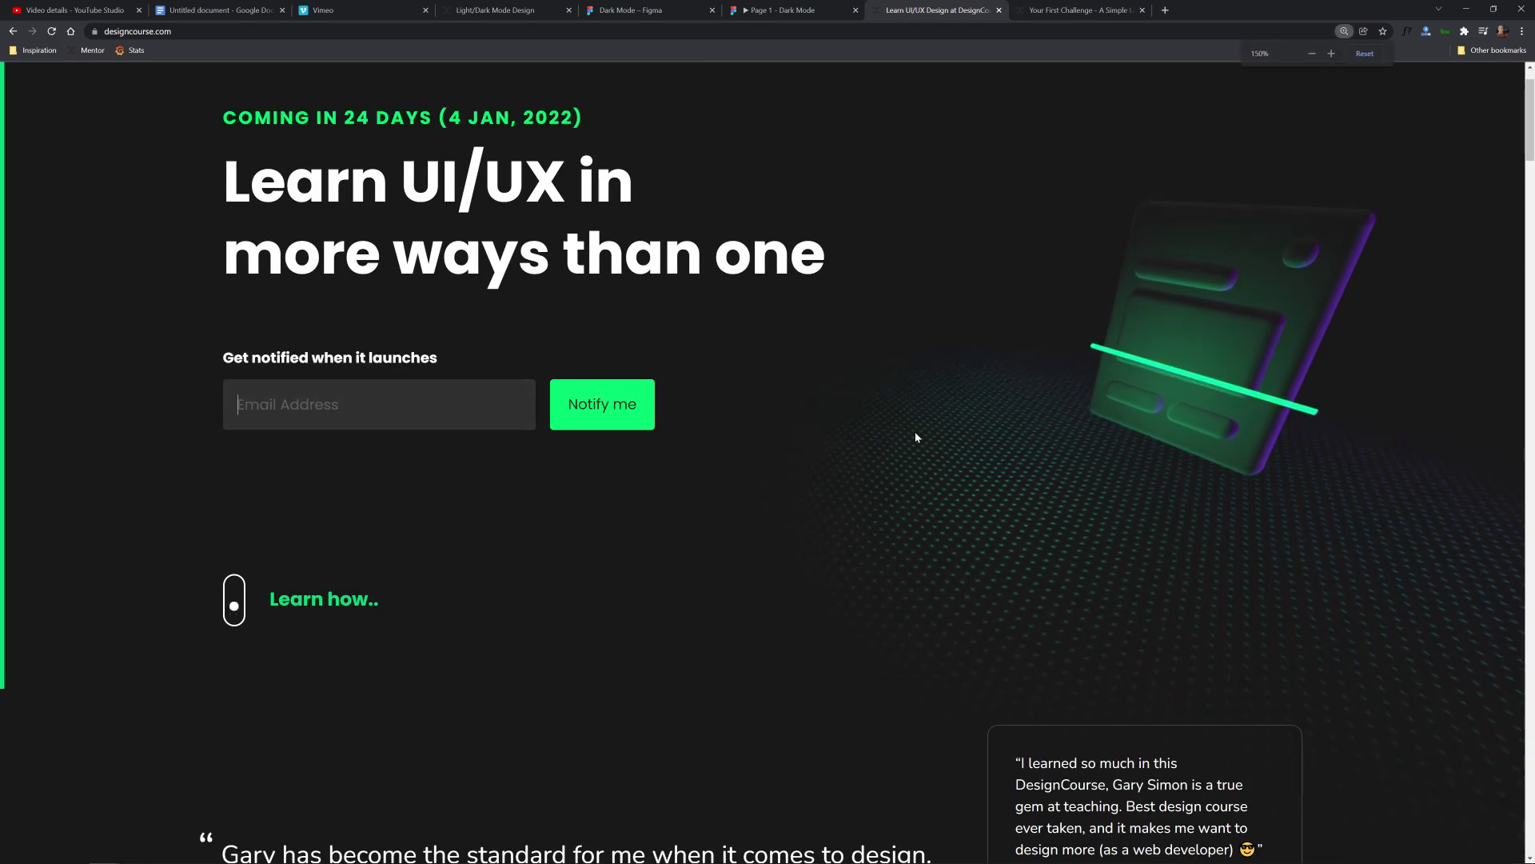
Scroll through the features, highlighting the Video, UI Tests and Mentor headings.
scroll(915, 435, down, 8)
scroll(916, 436, down, 4)
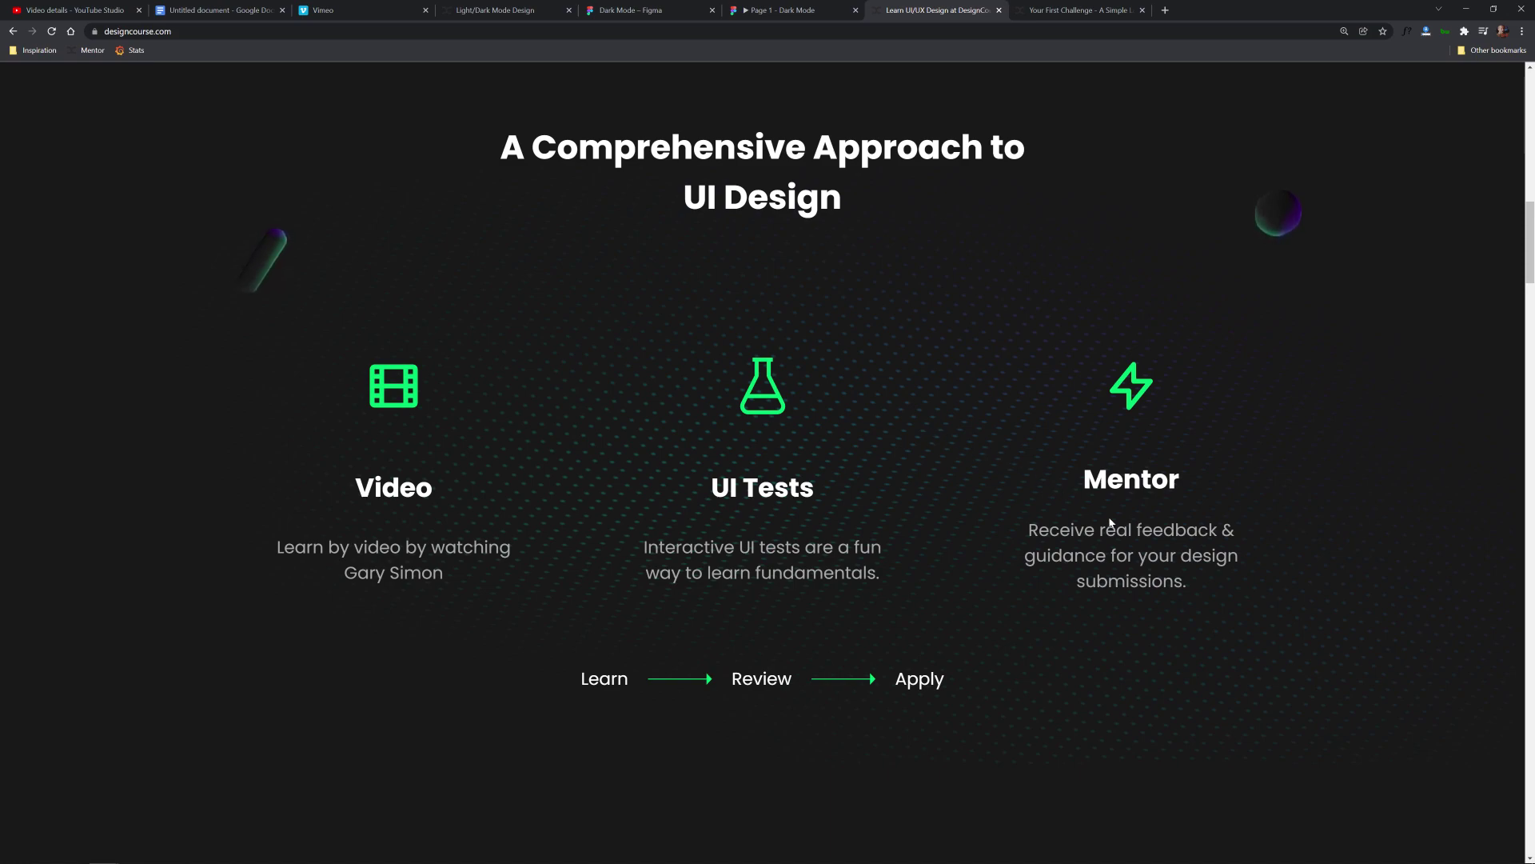
scroll(1272, 628, down, 1)
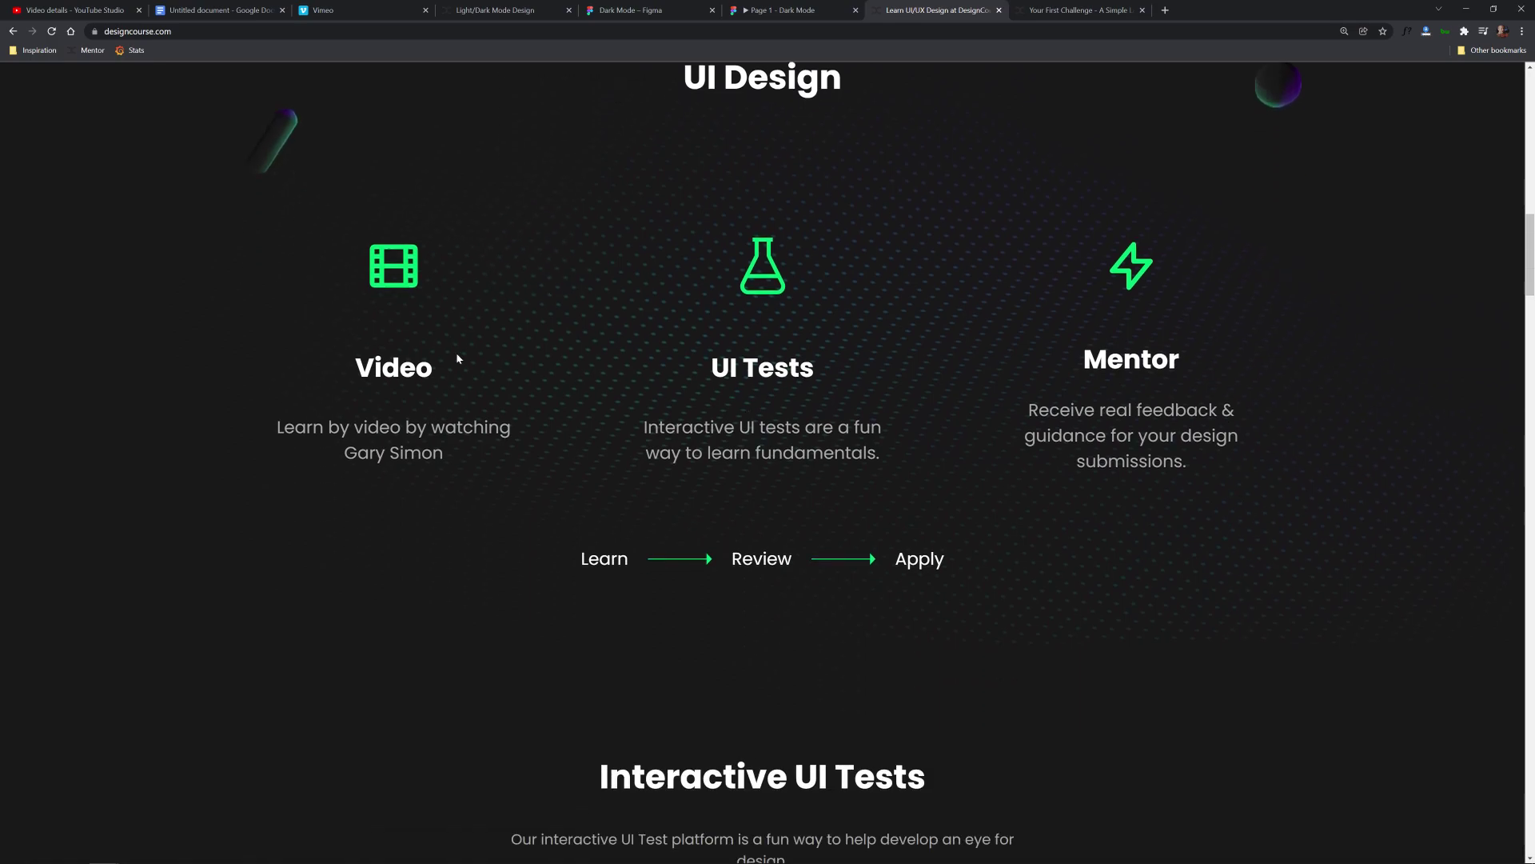
drag(334, 372, 539, 394)
drag(719, 365, 834, 369)
click(833, 370)
scroll(1011, 501, down, 3)
scroll(1012, 506, down, 7)
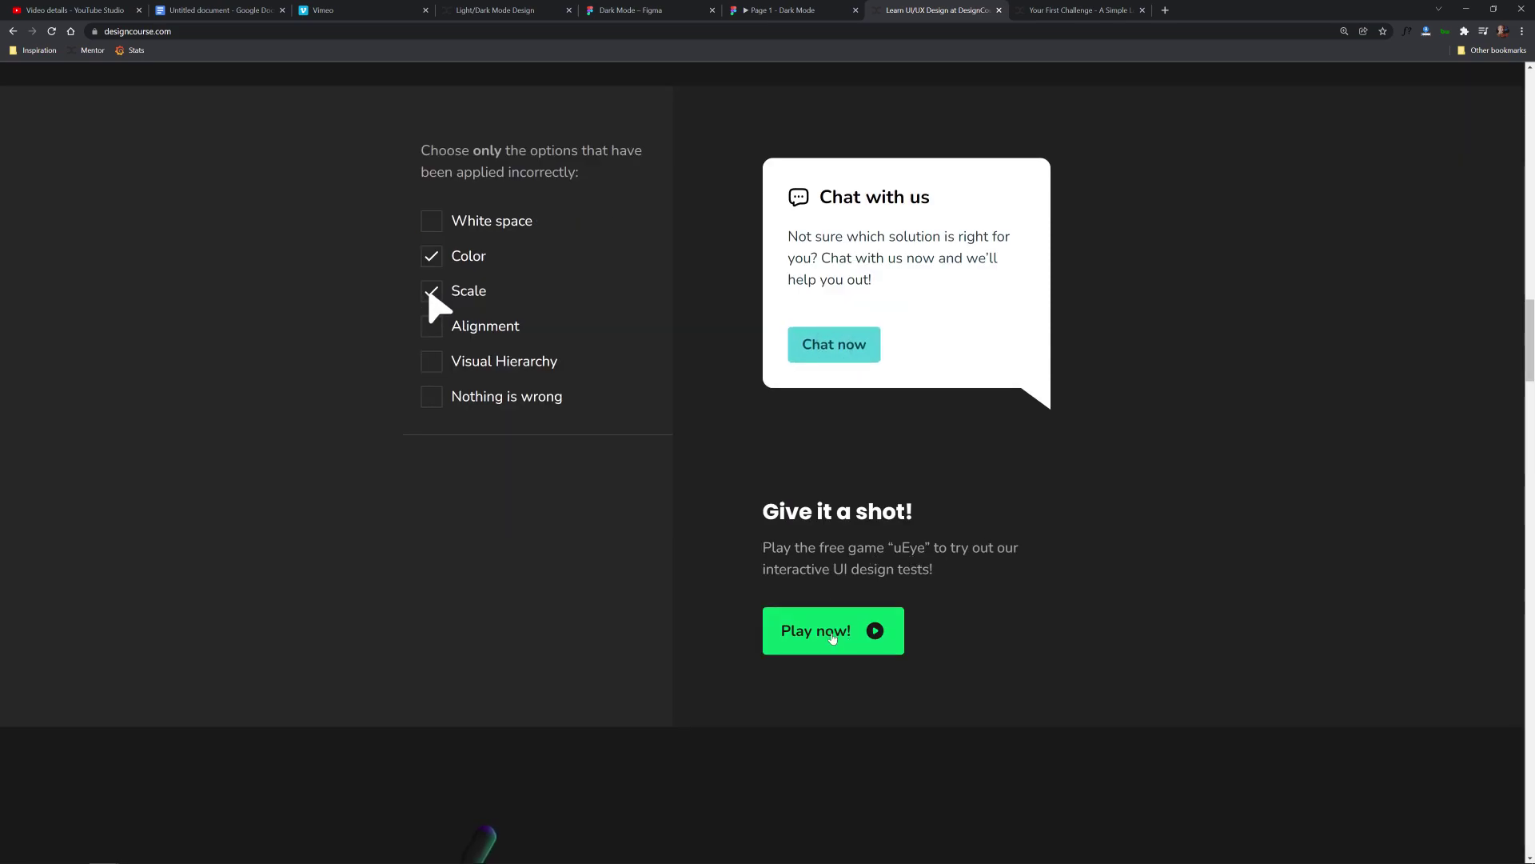
scroll(1133, 651, up, 1)
scroll(1067, 658, up, 8)
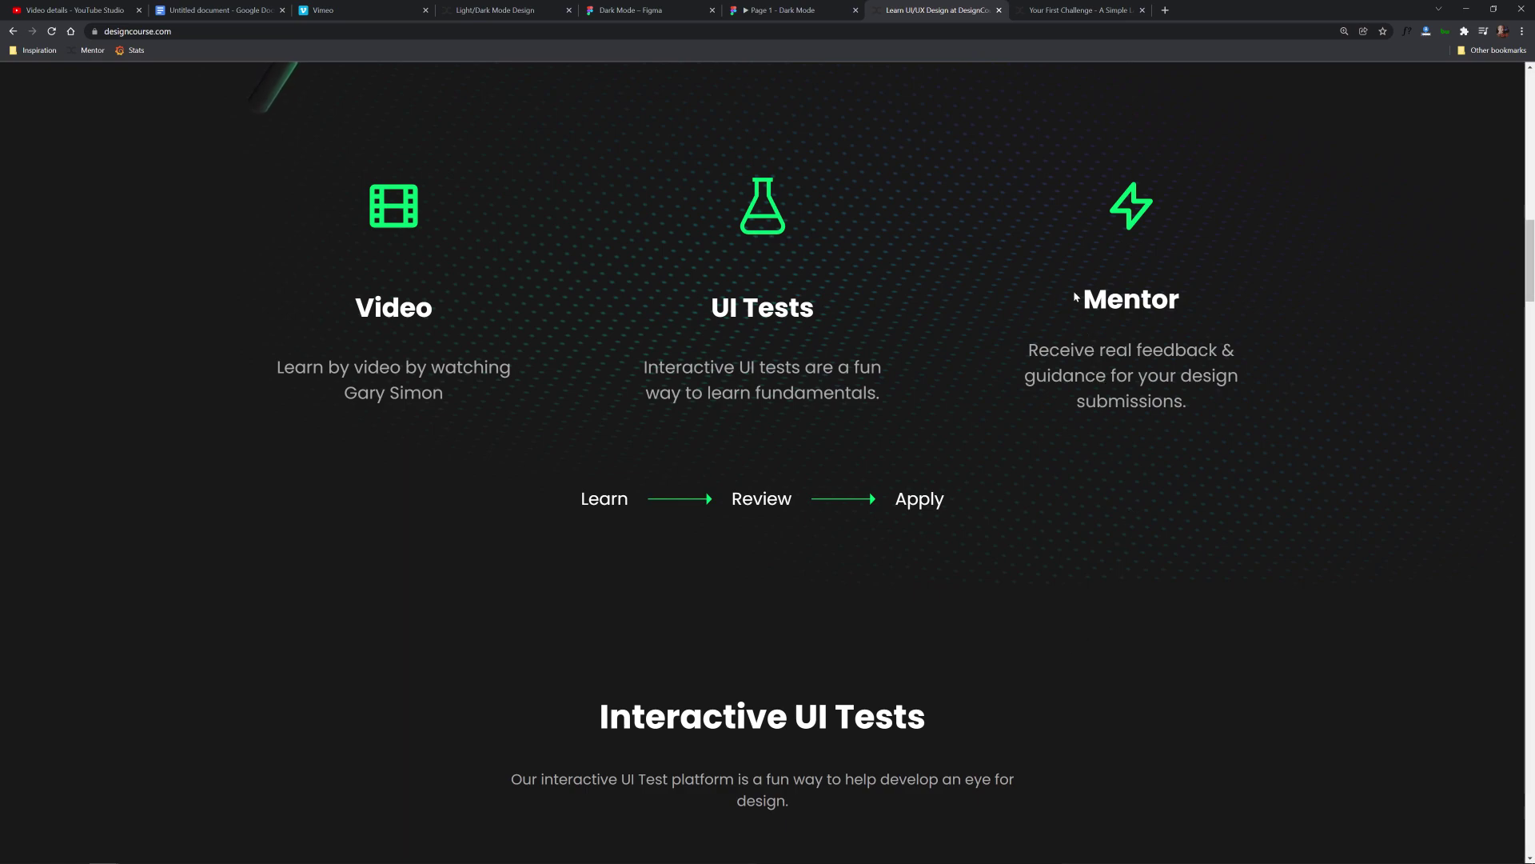
drag(1075, 297, 1246, 301)
click(1246, 301)
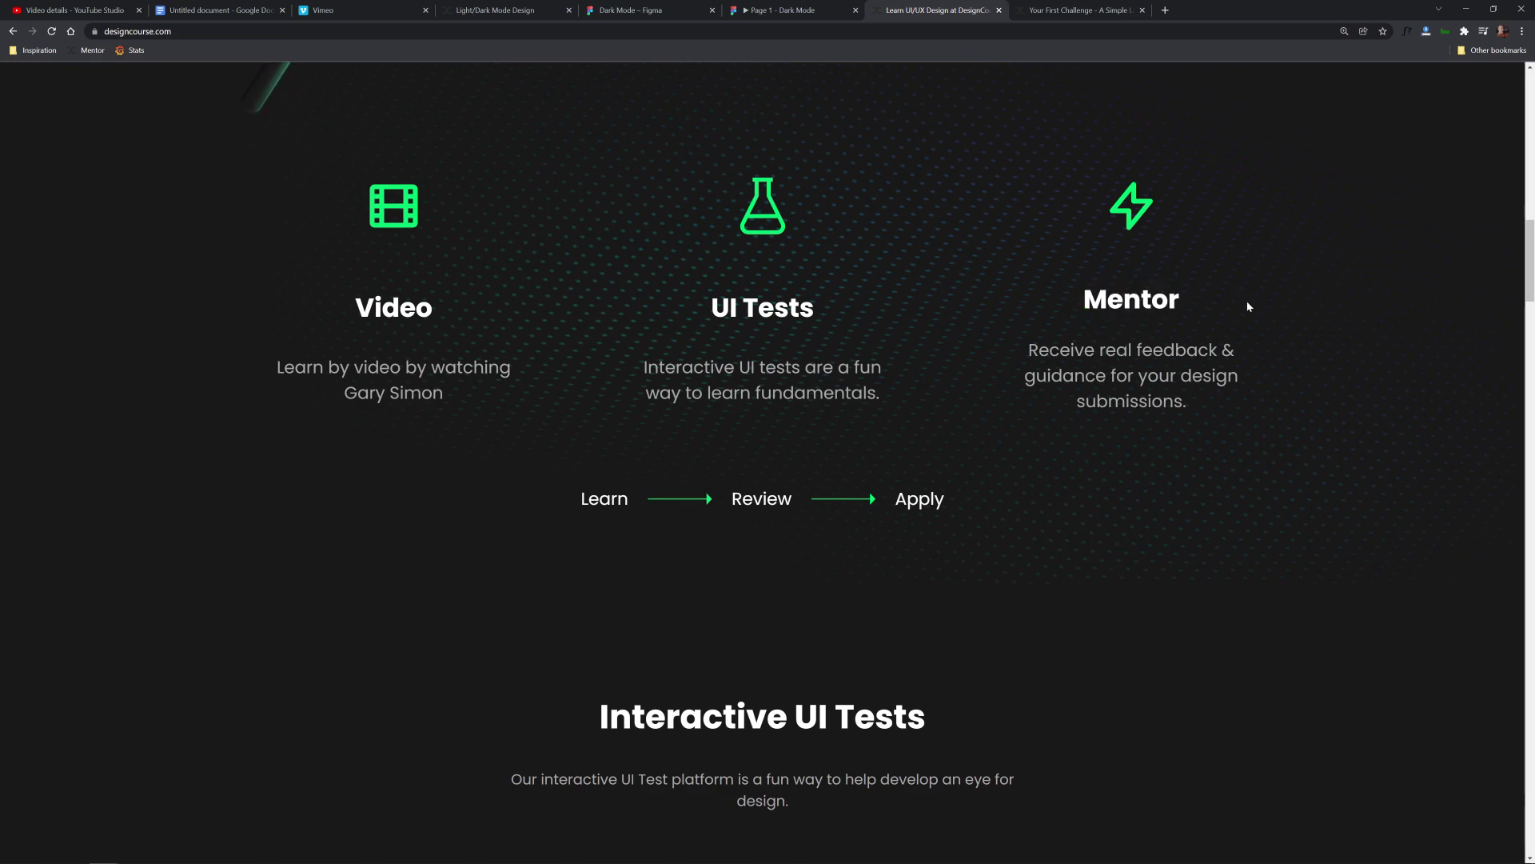
Switch to the Your First Challenge page and scroll through its brief.
click(1096, 11)
scroll(1362, 467, down, 2)
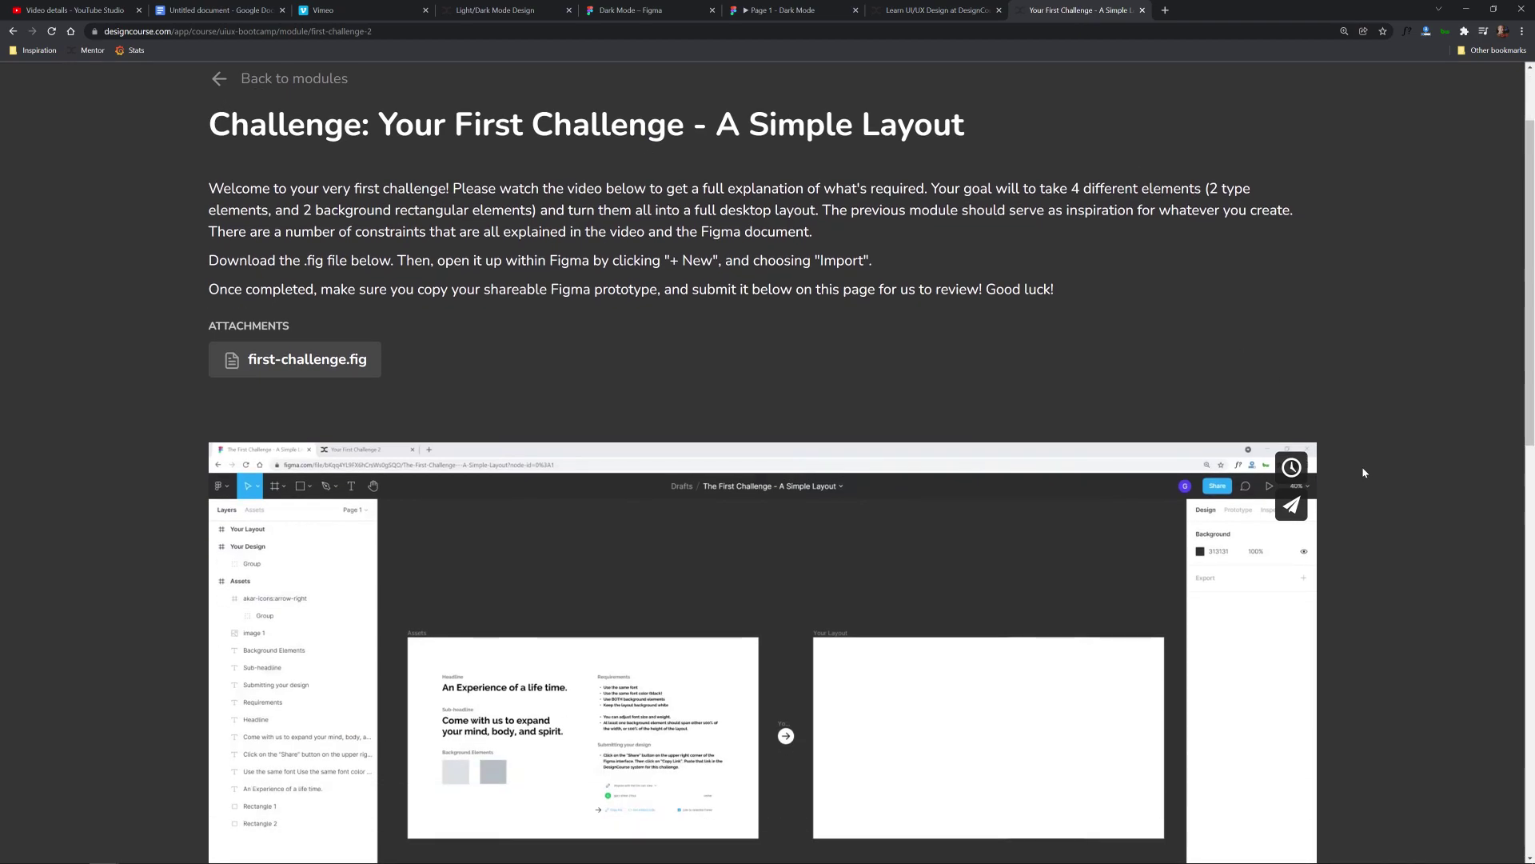
scroll(1361, 467, down, 1)
scroll(1363, 472, up, 3)
scroll(1365, 472, down, 5)
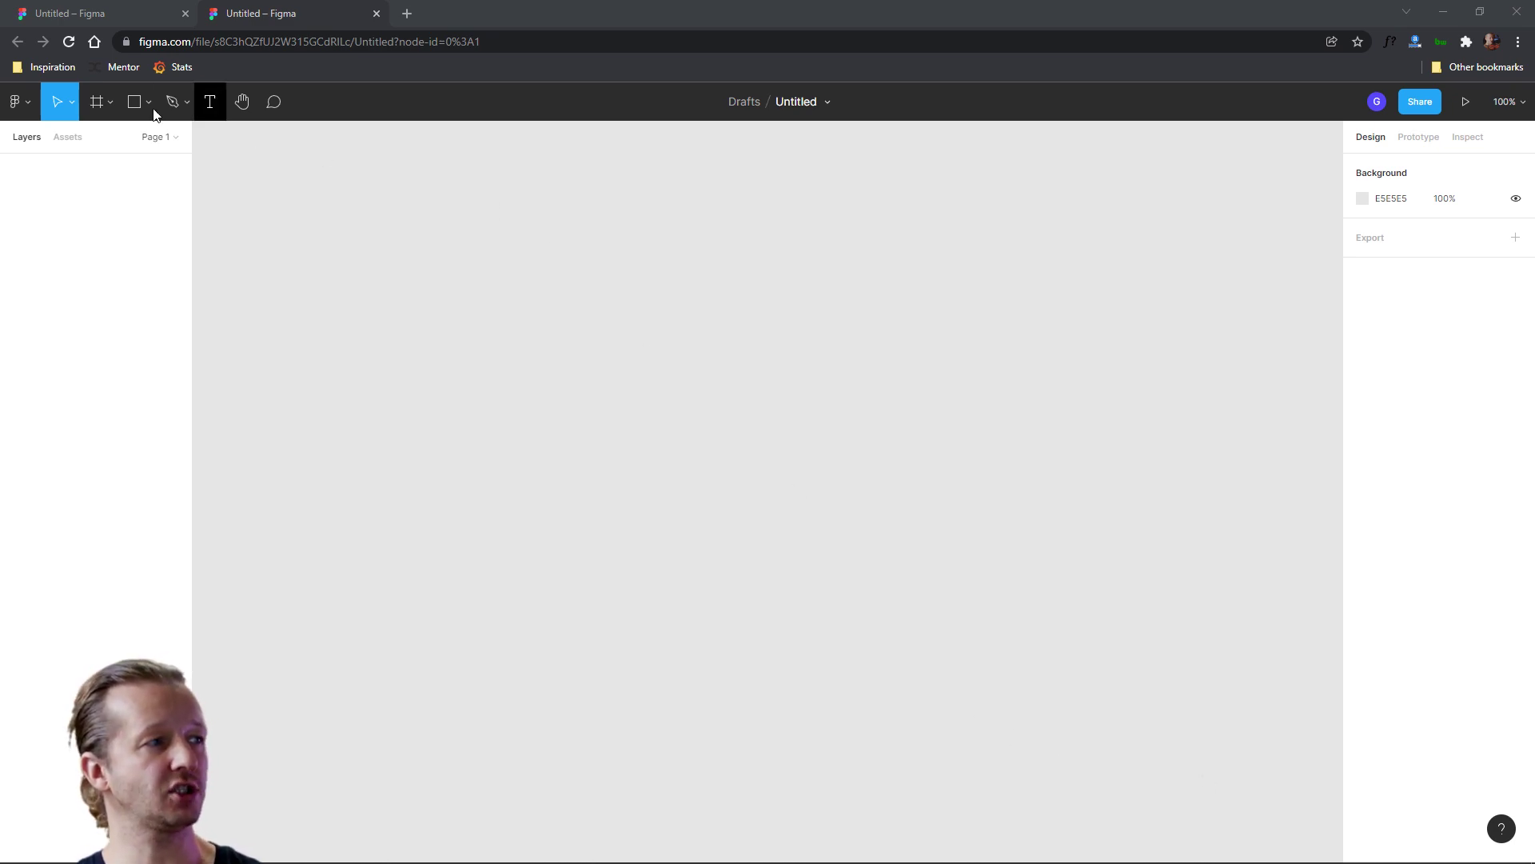
Add an iPhone 13 Pro Max (428×926) frame from the Phone presets and zoom in.
click(77, 86)
click(97, 101)
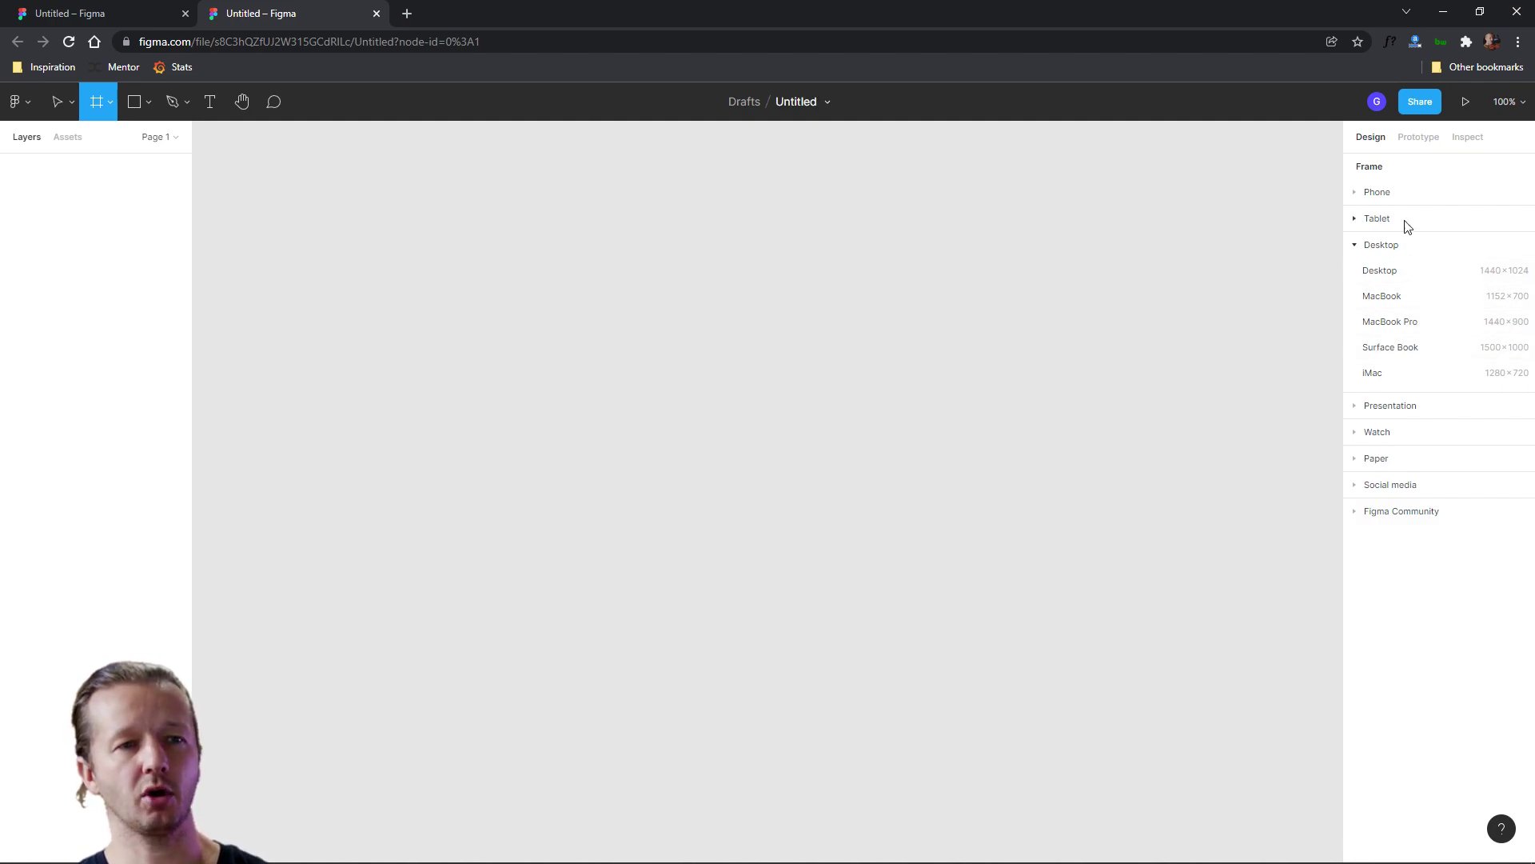
click(1408, 194)
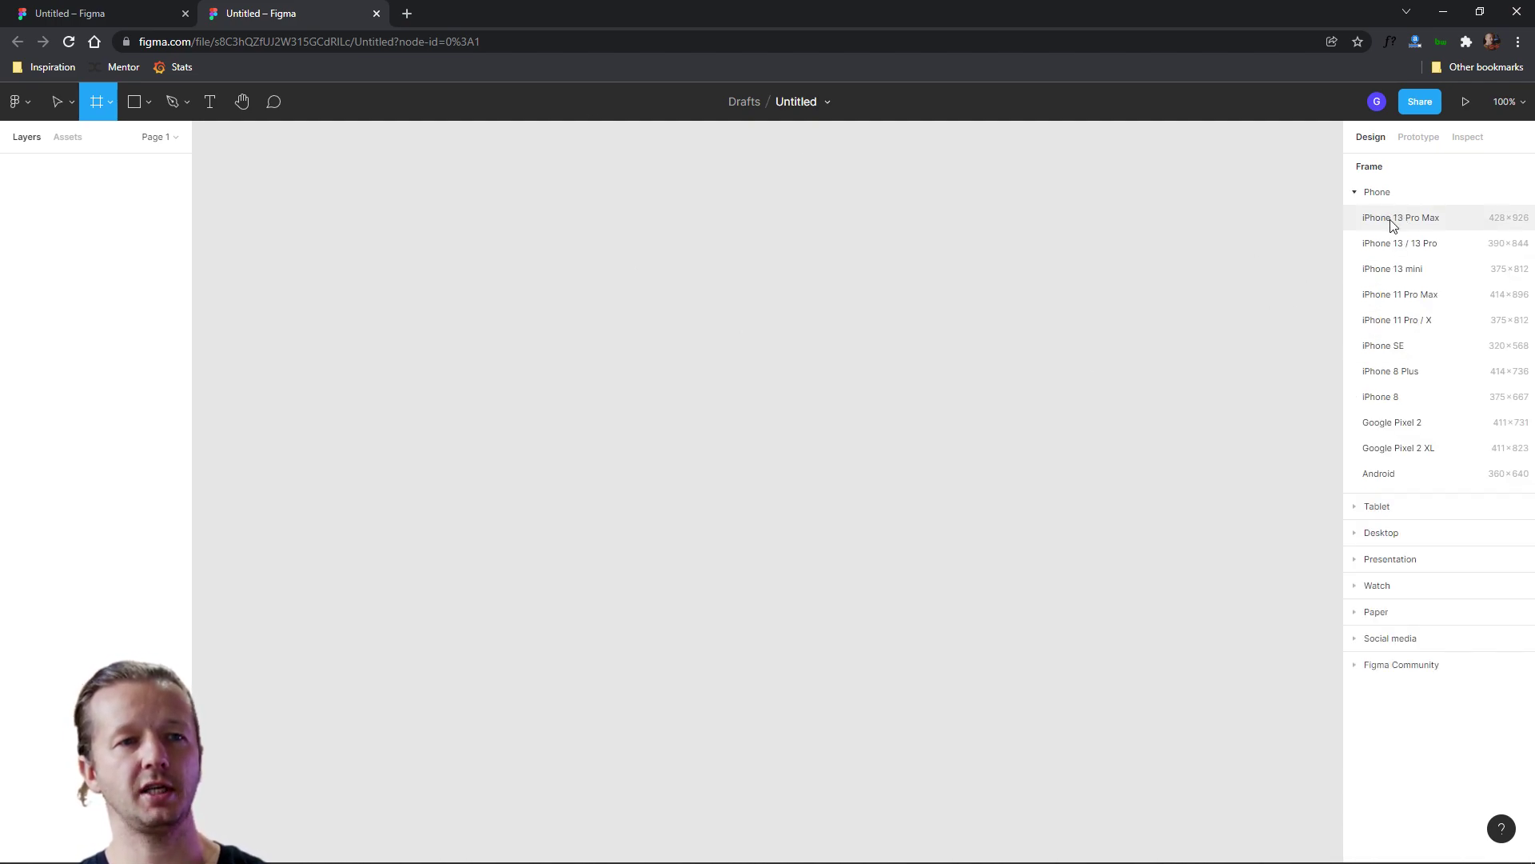
click(1392, 220)
click(1056, 319)
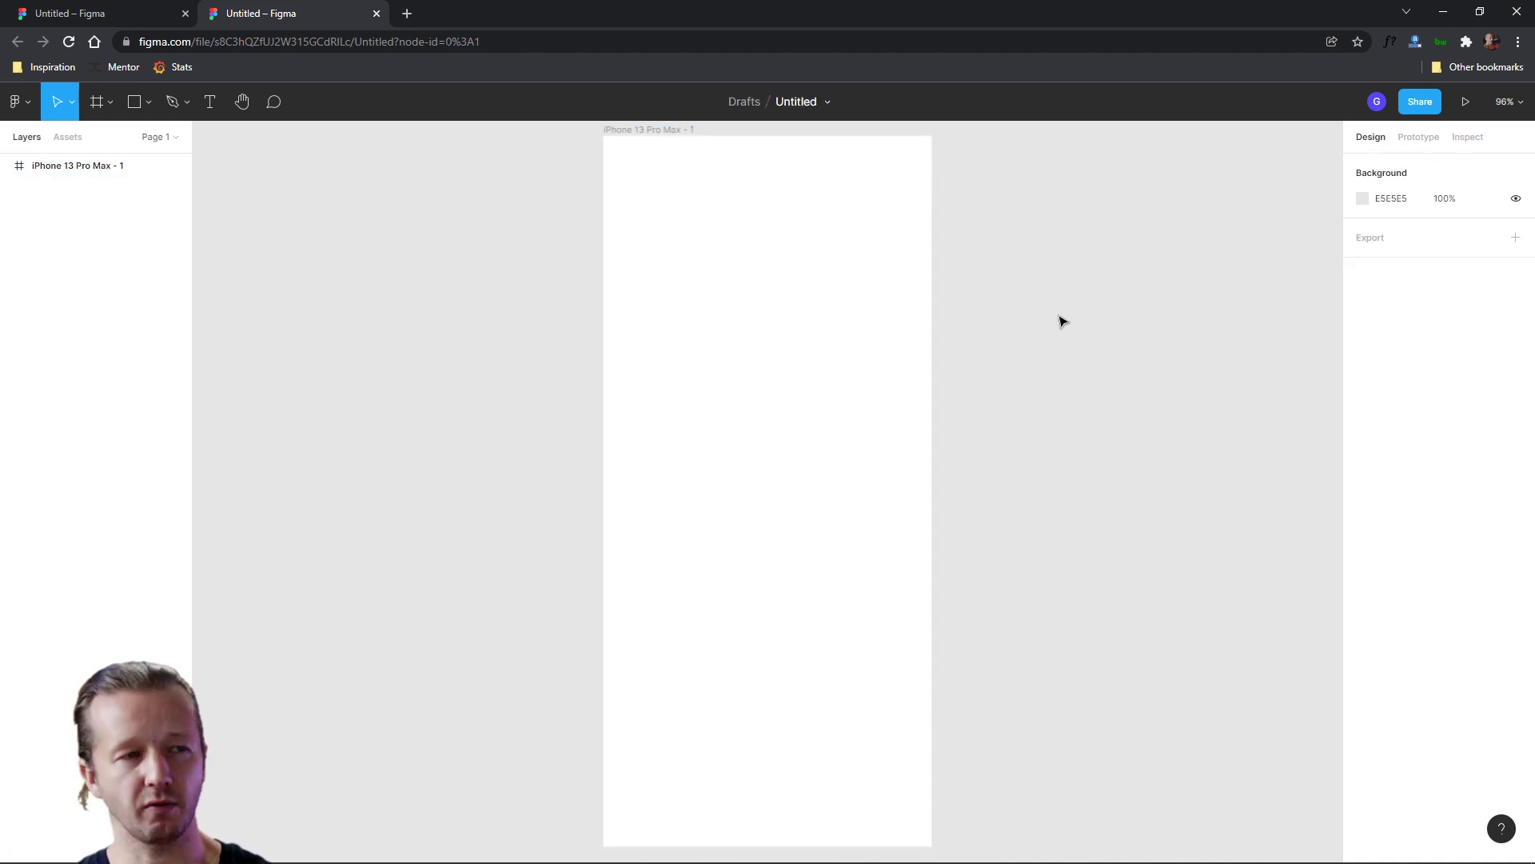
scroll(1003, 365, up, 3)
ctrl+scroll(1019, 402, up, 5)
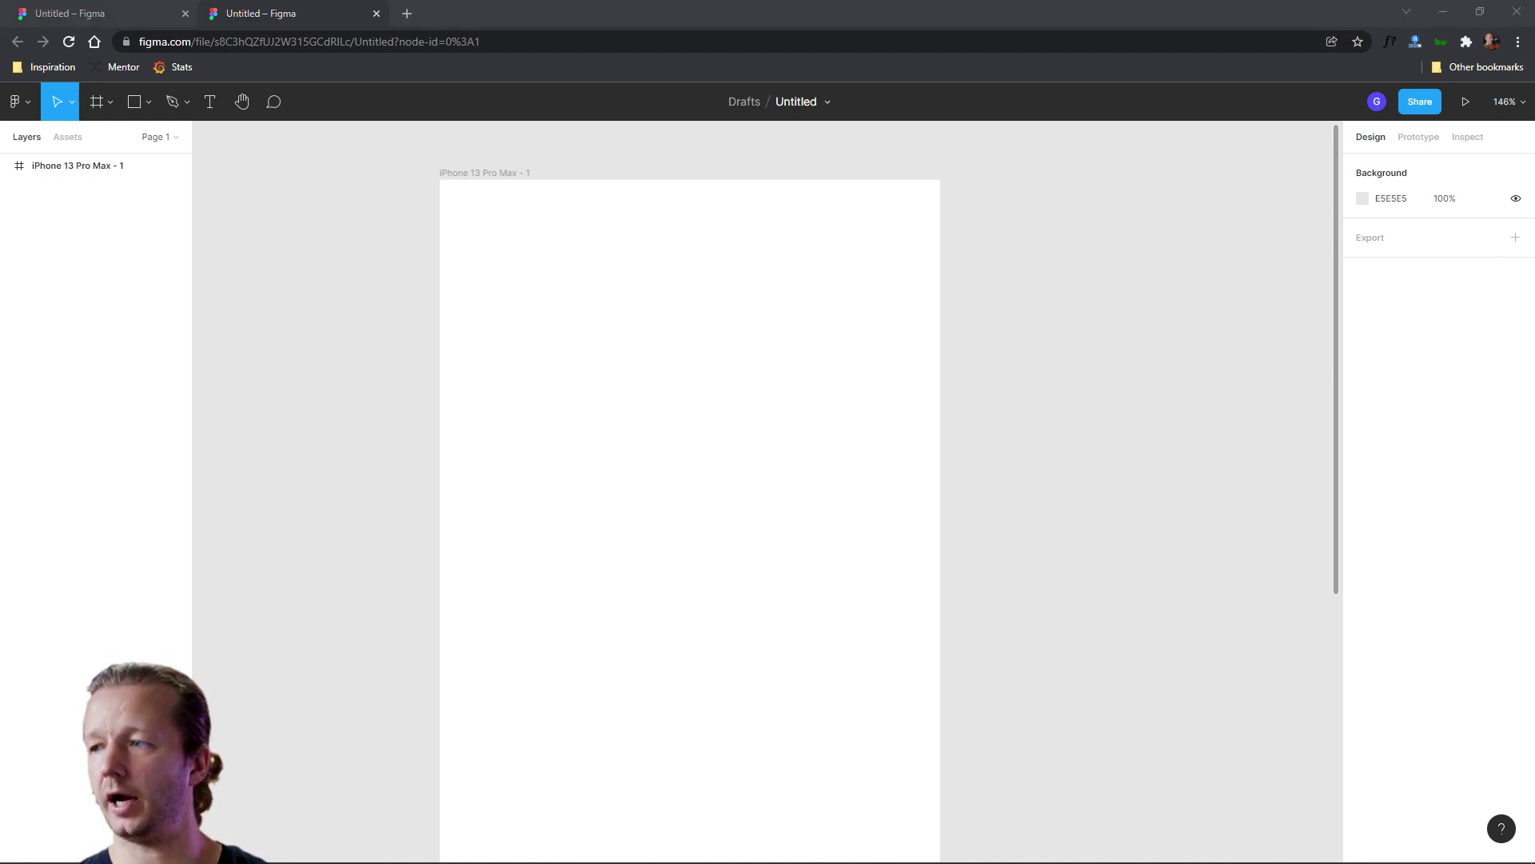
click(664, 323)
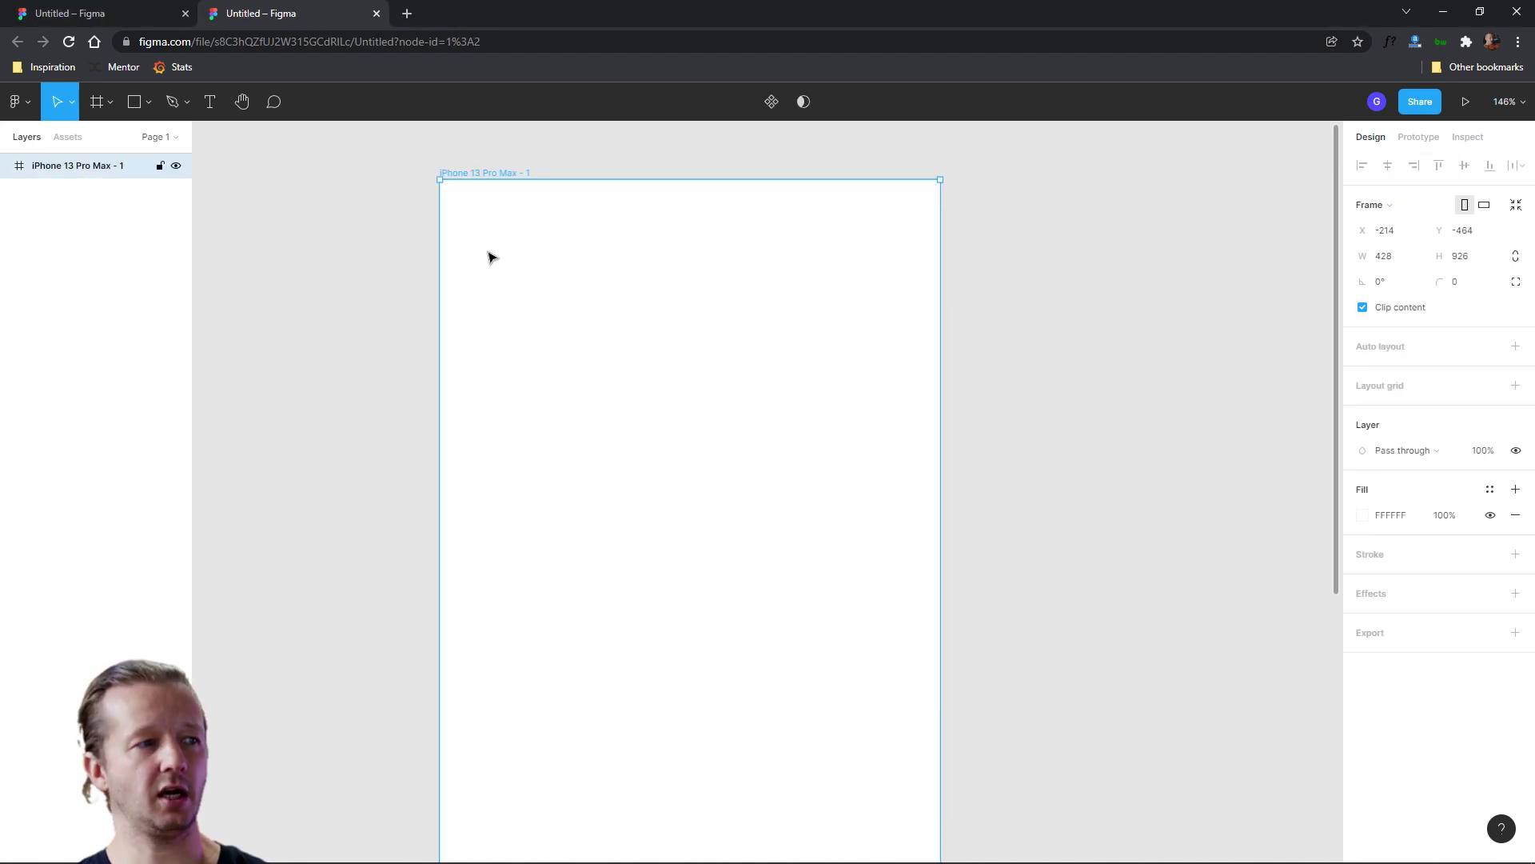
click(309, 260)
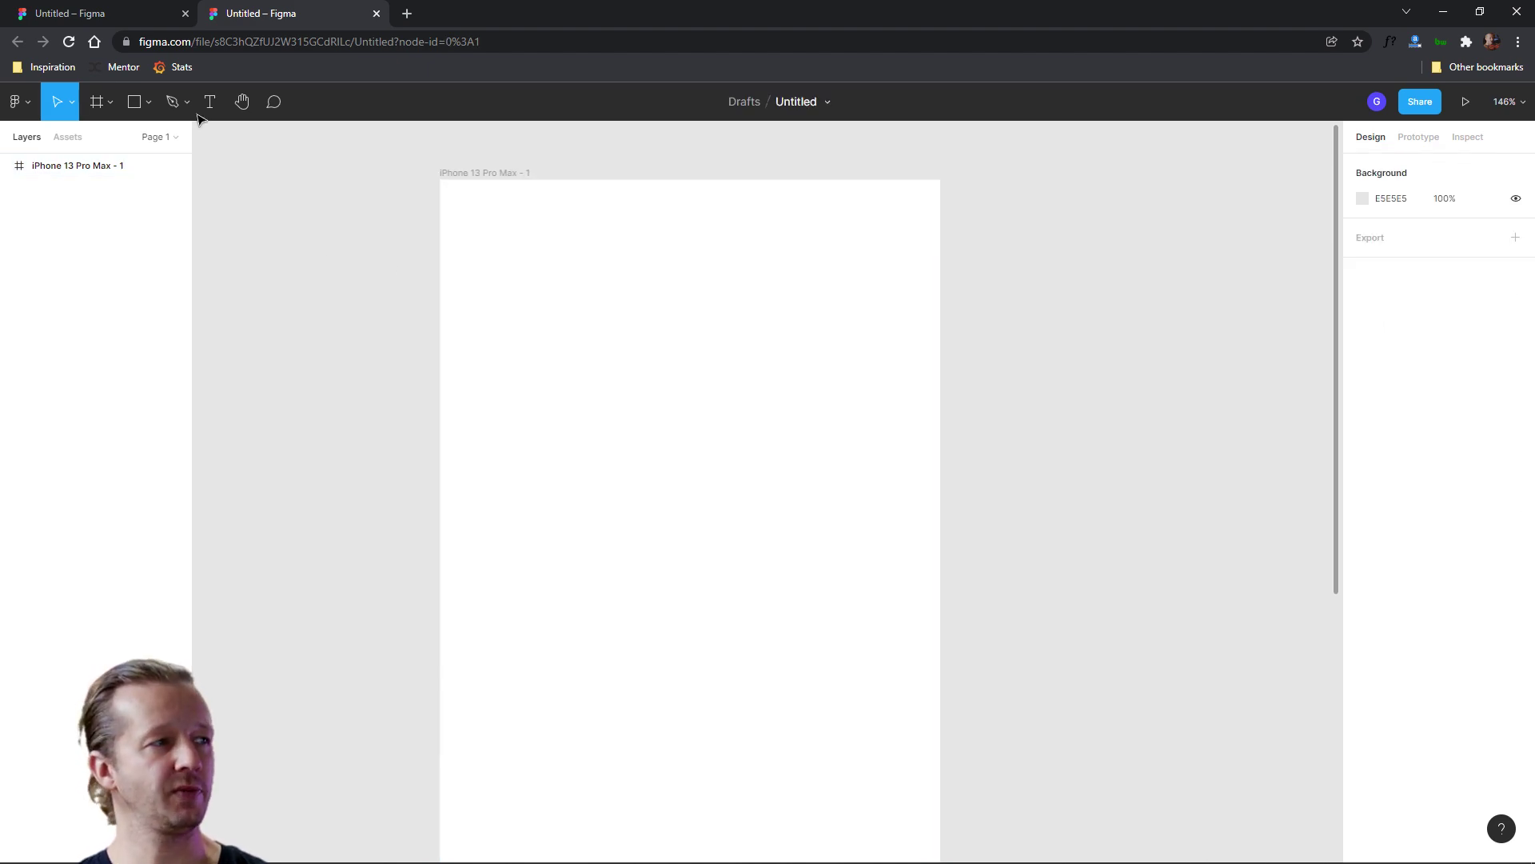
Add a 'Gary Simon' text layer at the frame's top-left in the Nunito font.
click(209, 101)
click(480, 220)
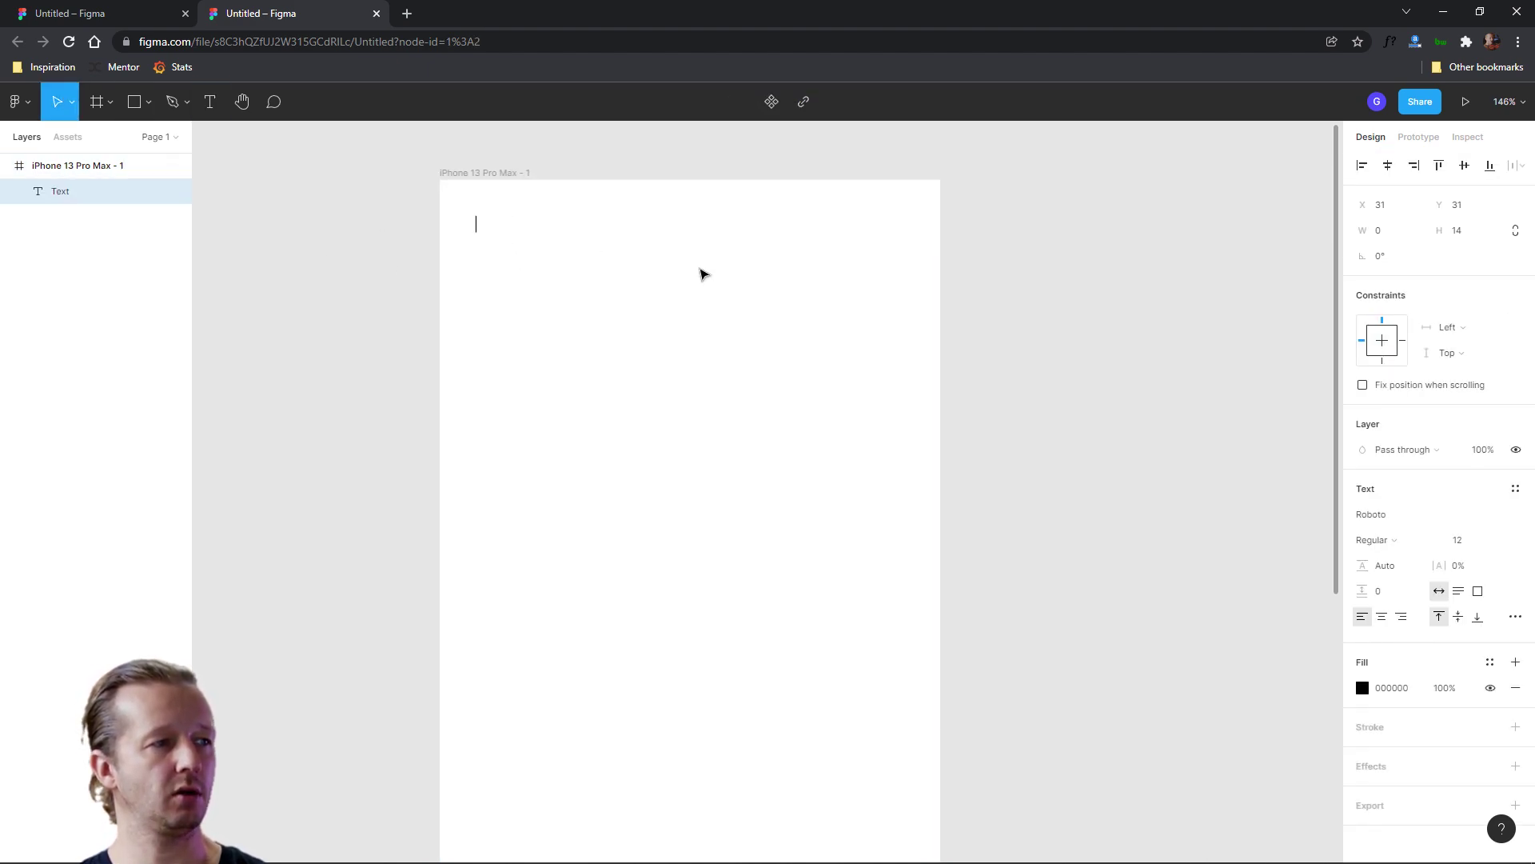
text(Gary Simon)
key(Escape)
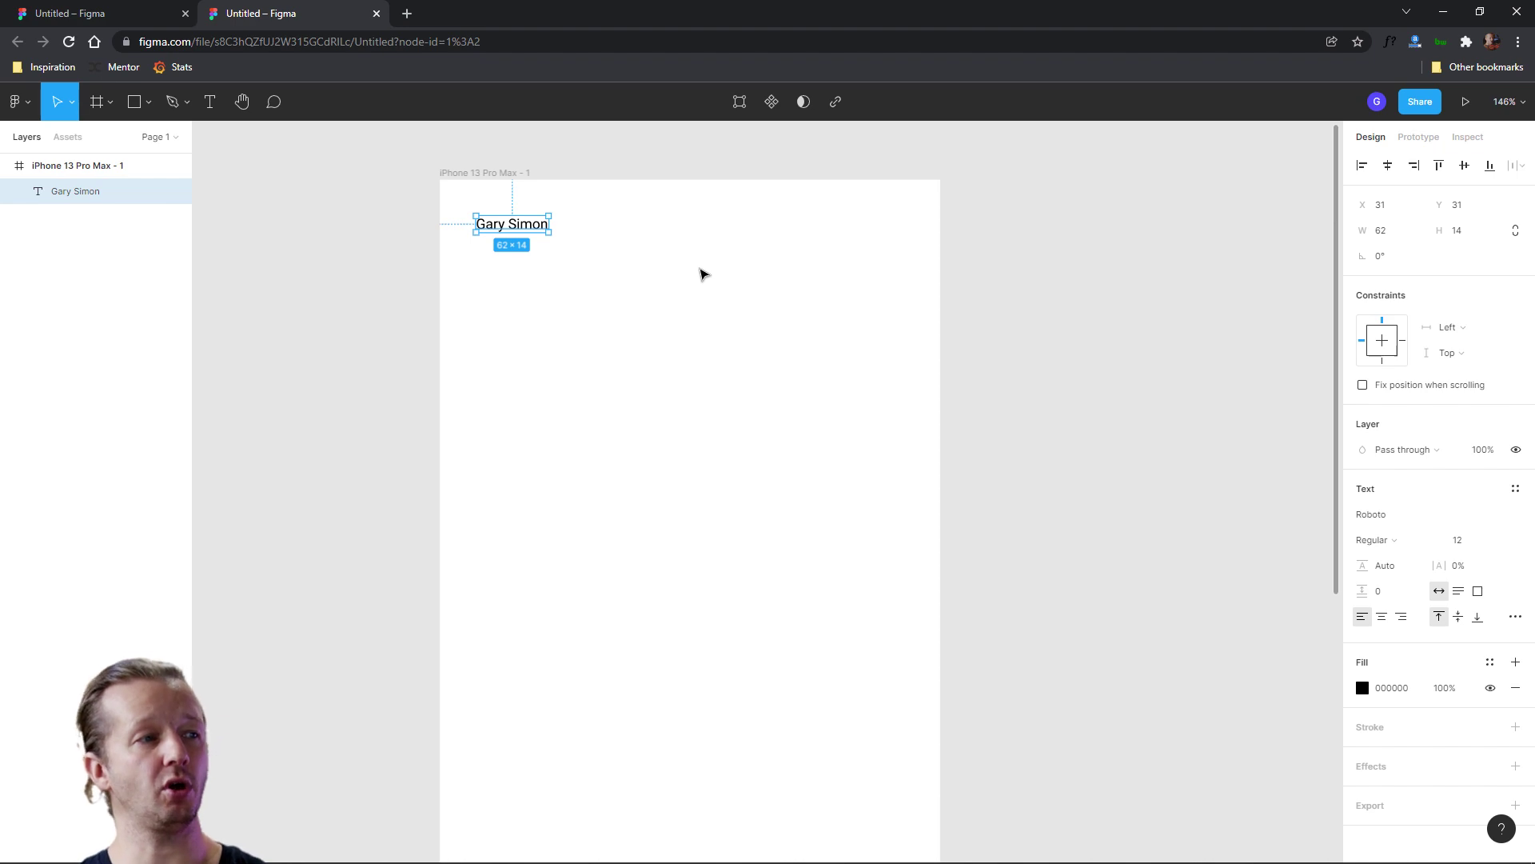
click(1420, 516)
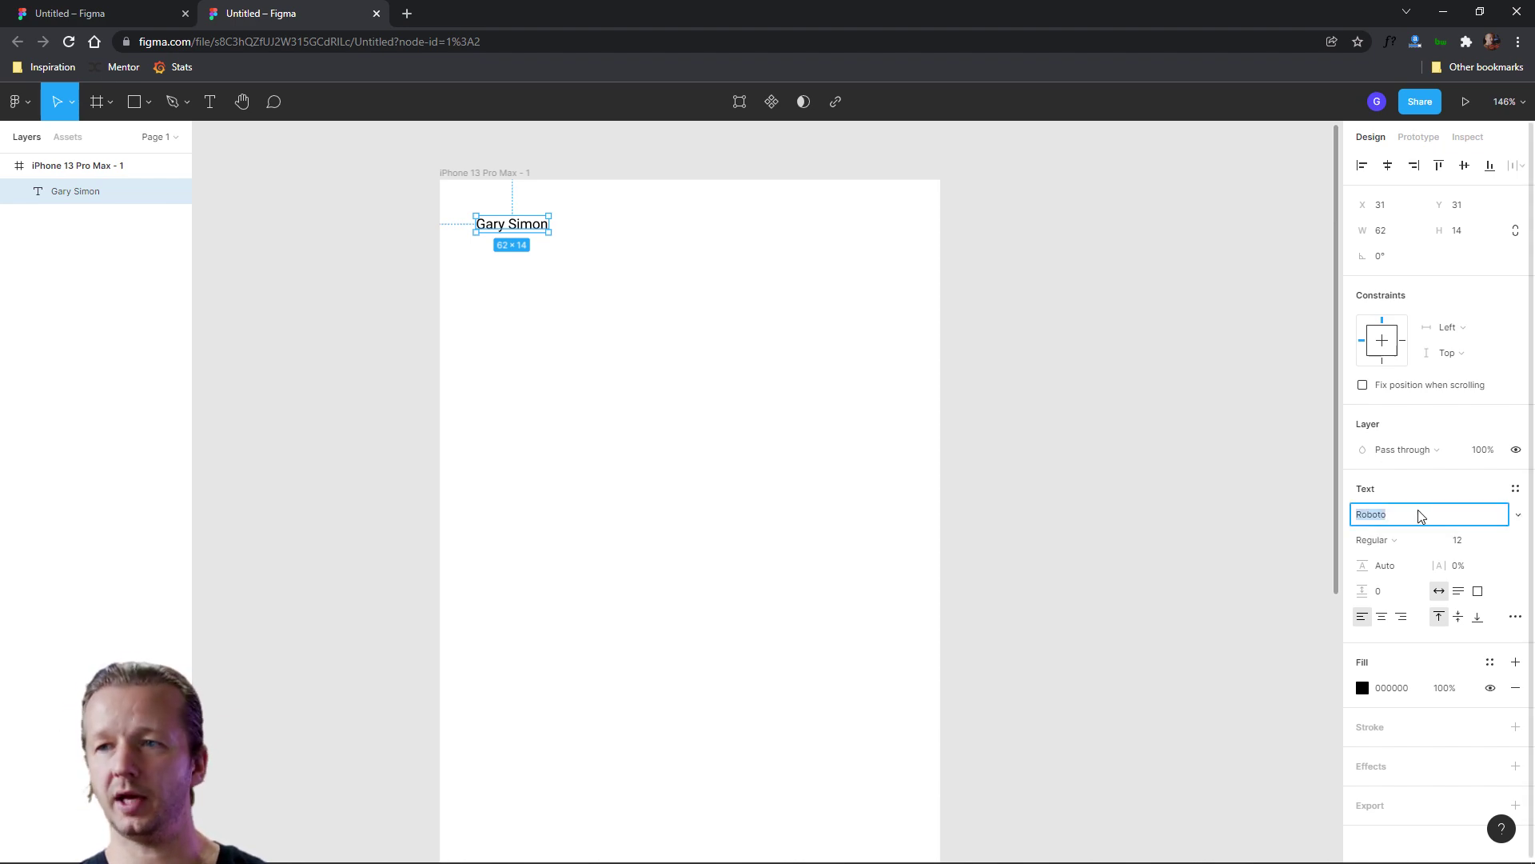
text(nun)
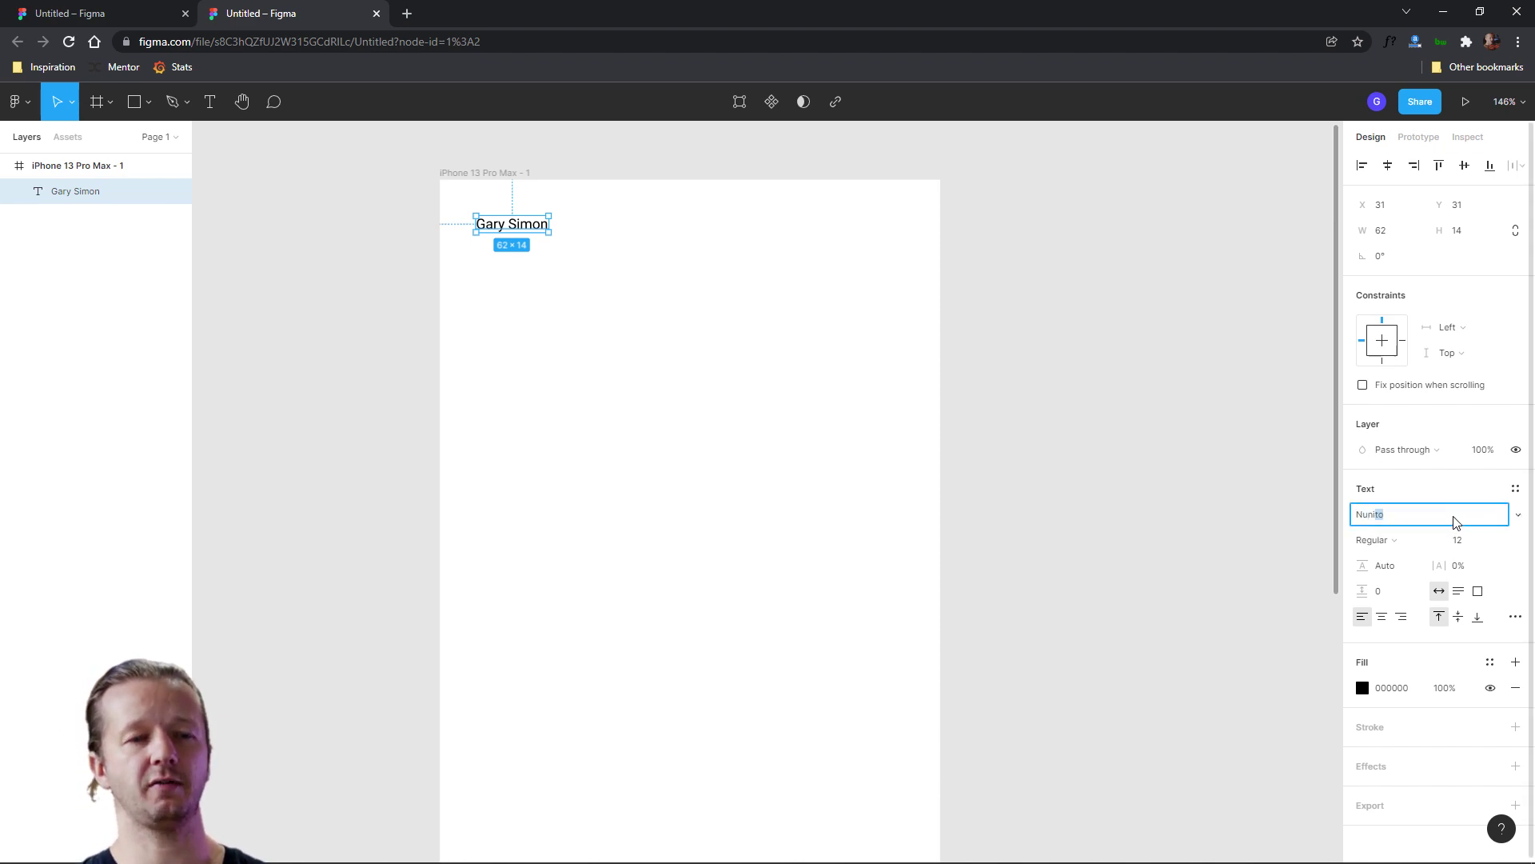
key(Return)
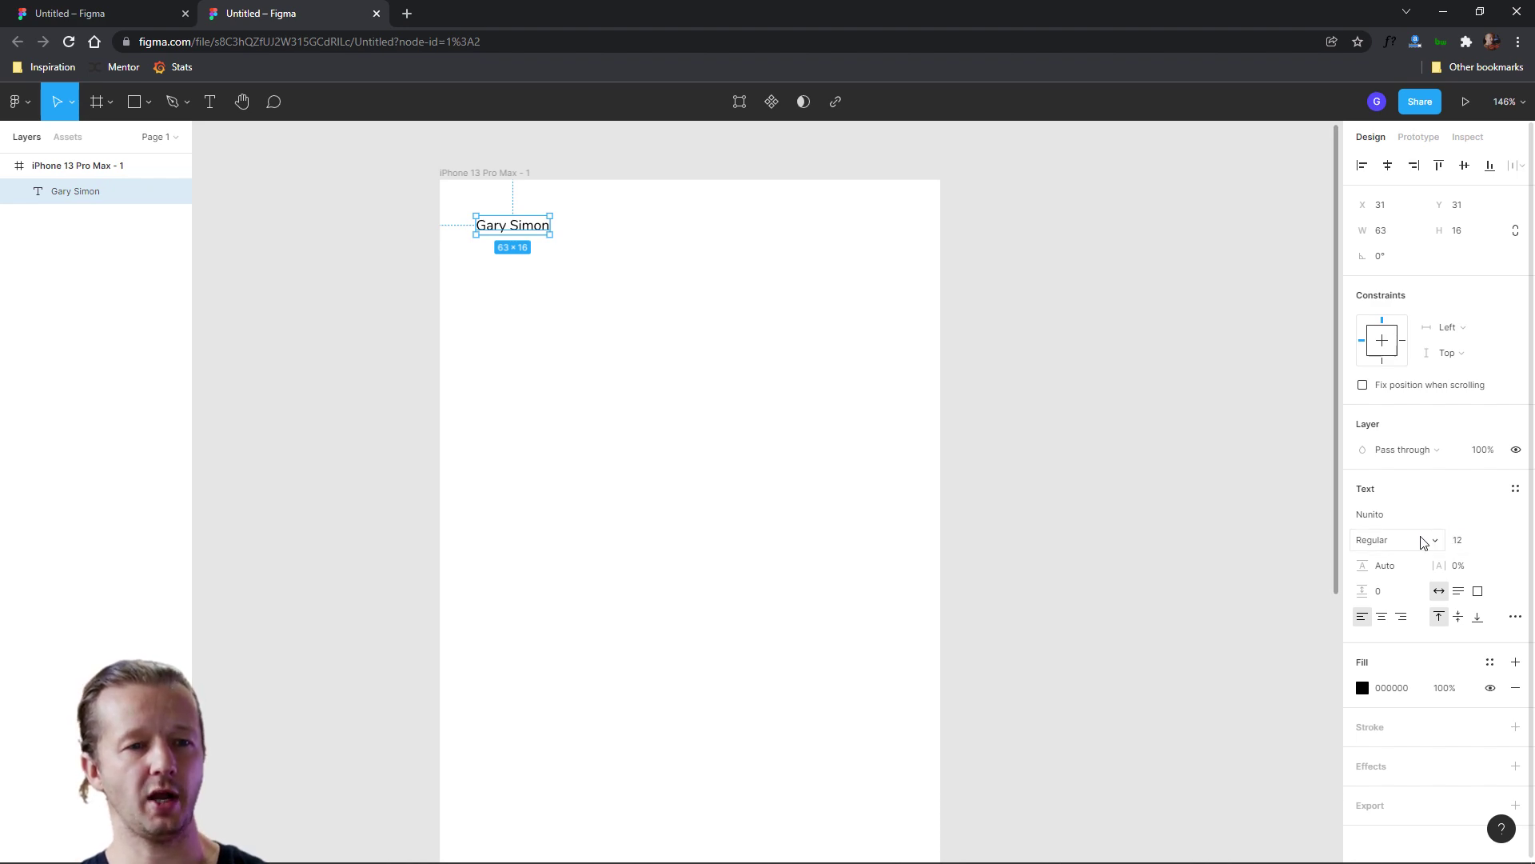
Set the name text to size 18 with Bold weight.
click(1501, 541)
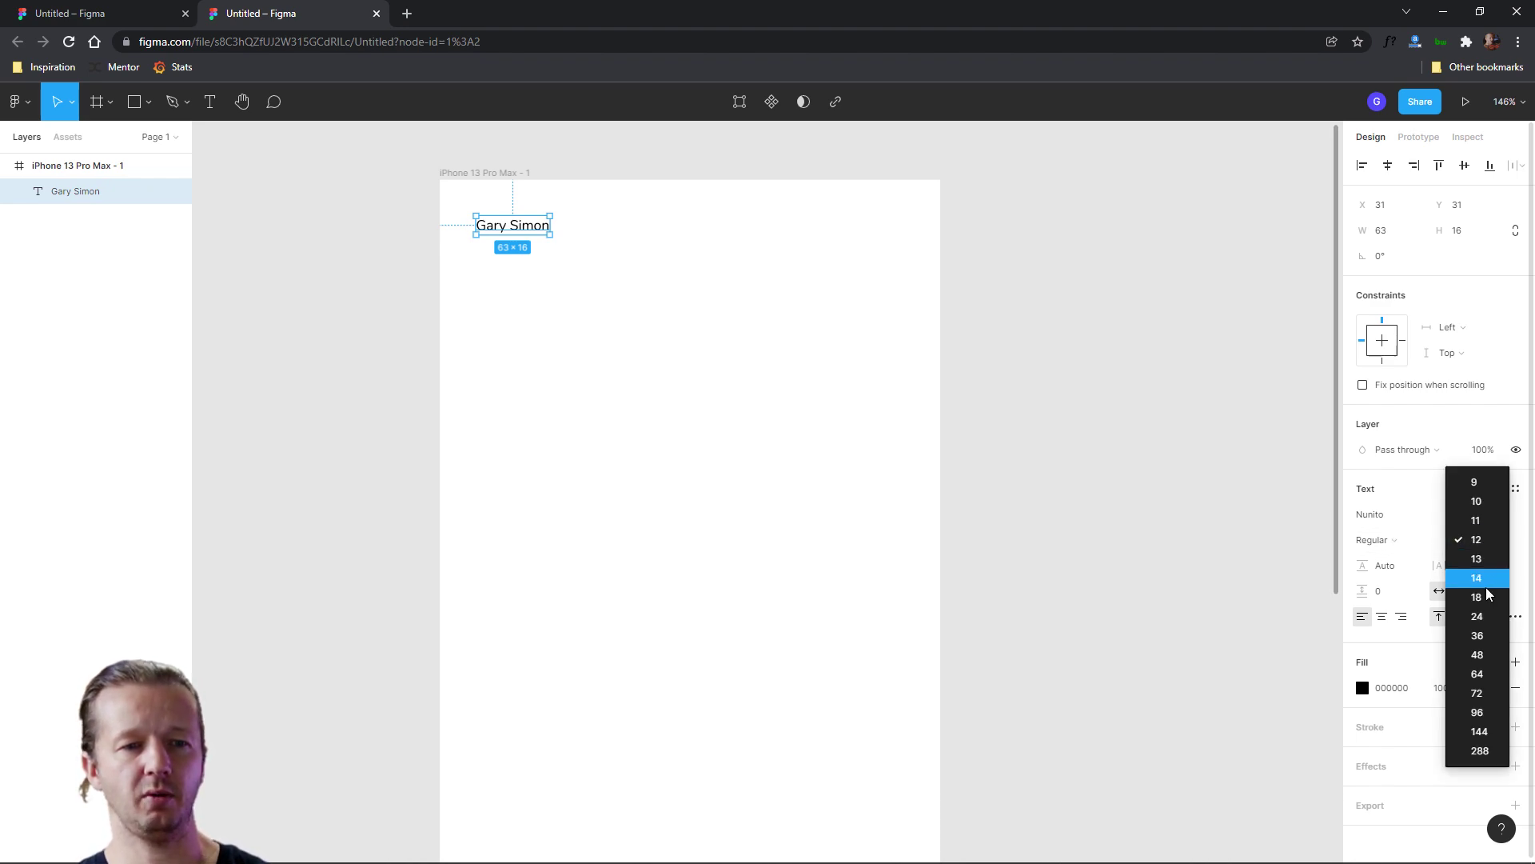
click(1477, 615)
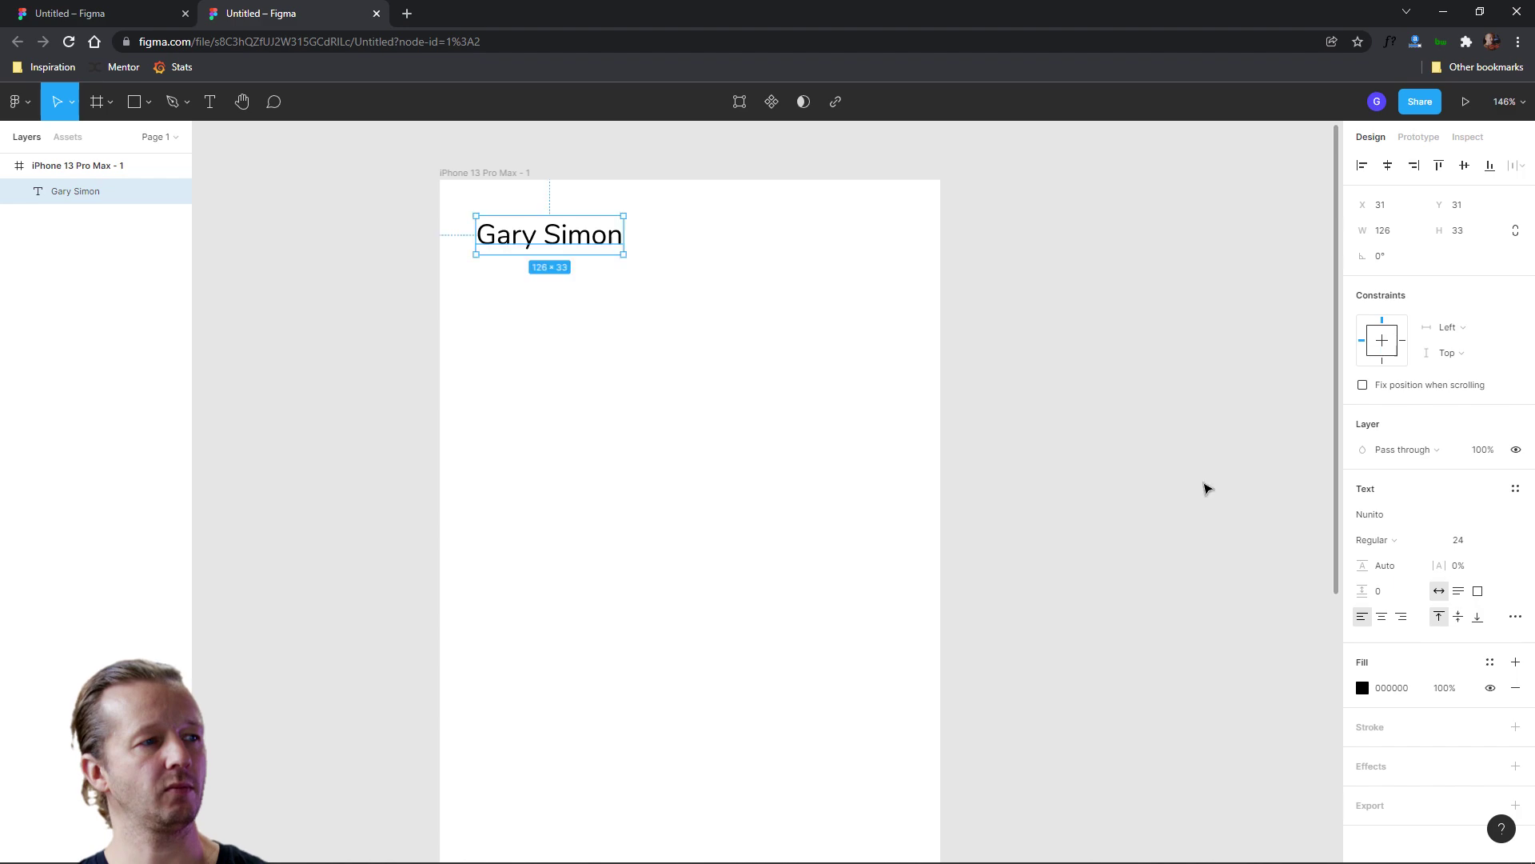
click(1465, 544)
key(Down)
key(Down)
key(Down)
key(Down)
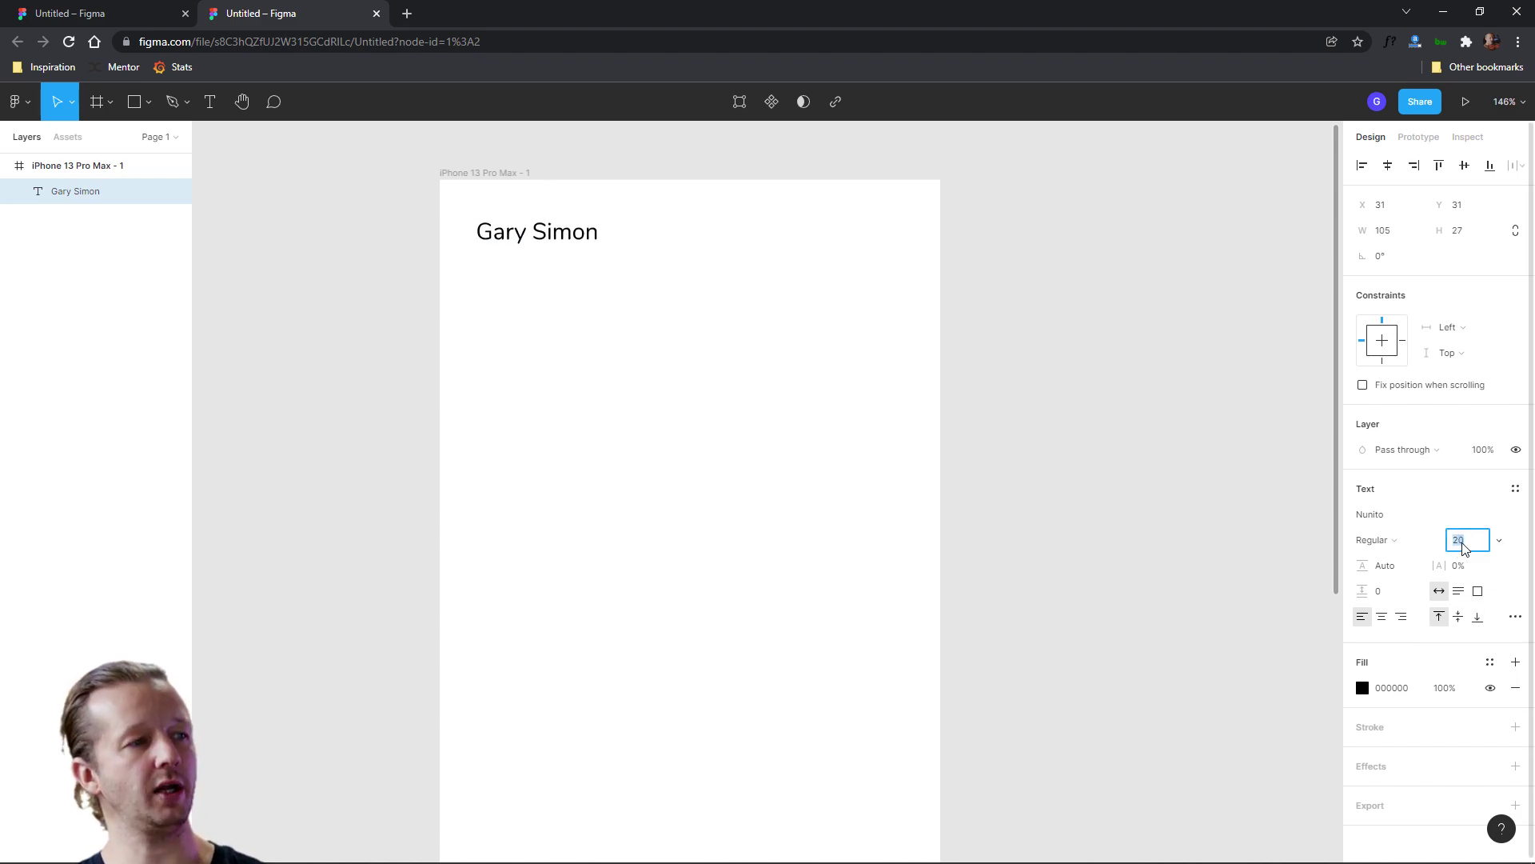
key(Down)
key(Down)
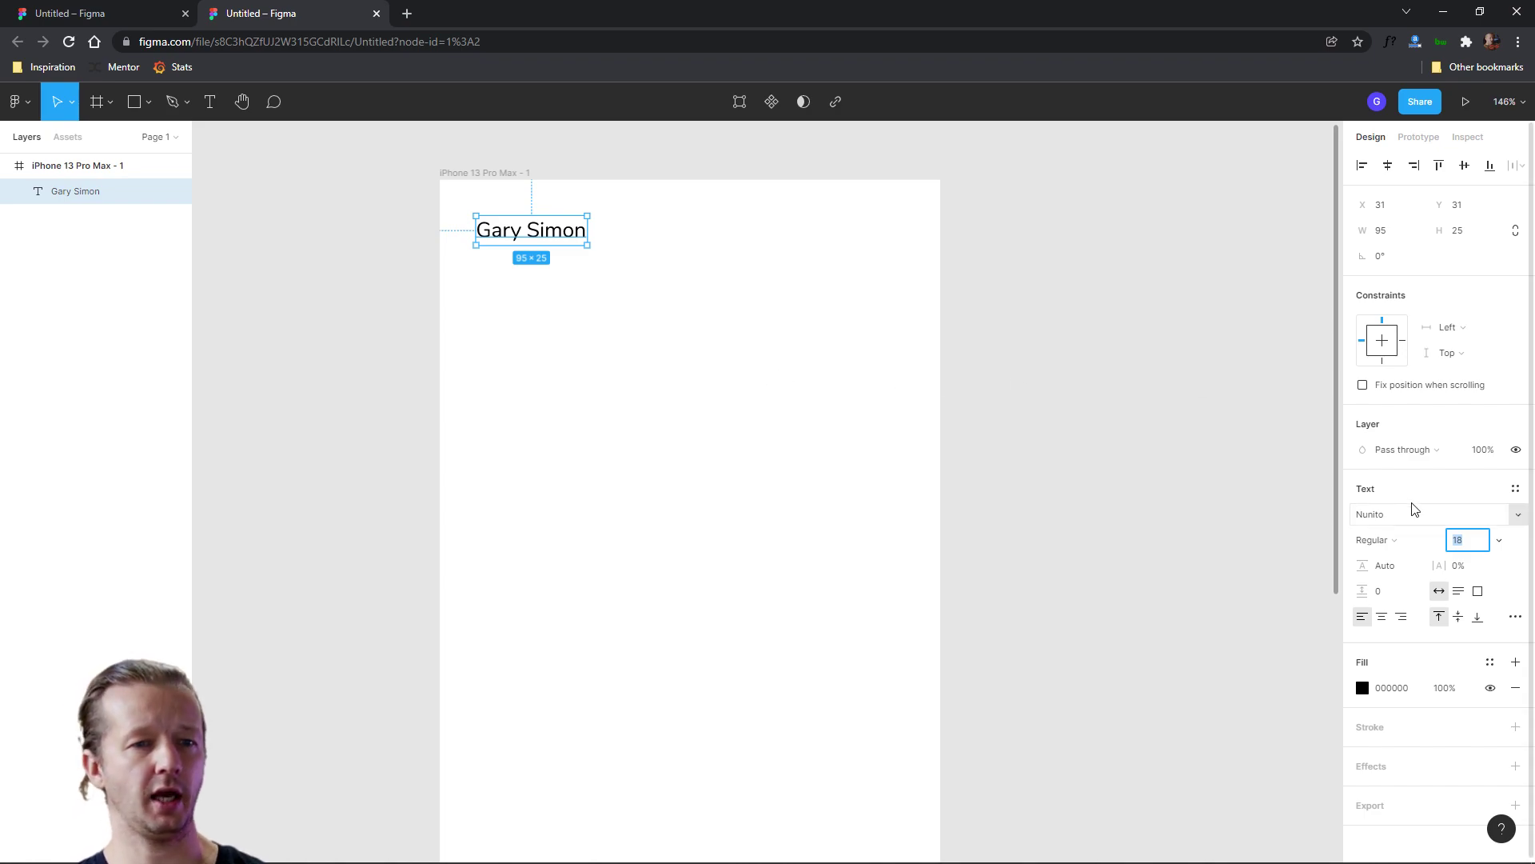
click(1429, 540)
click(1413, 555)
click(747, 290)
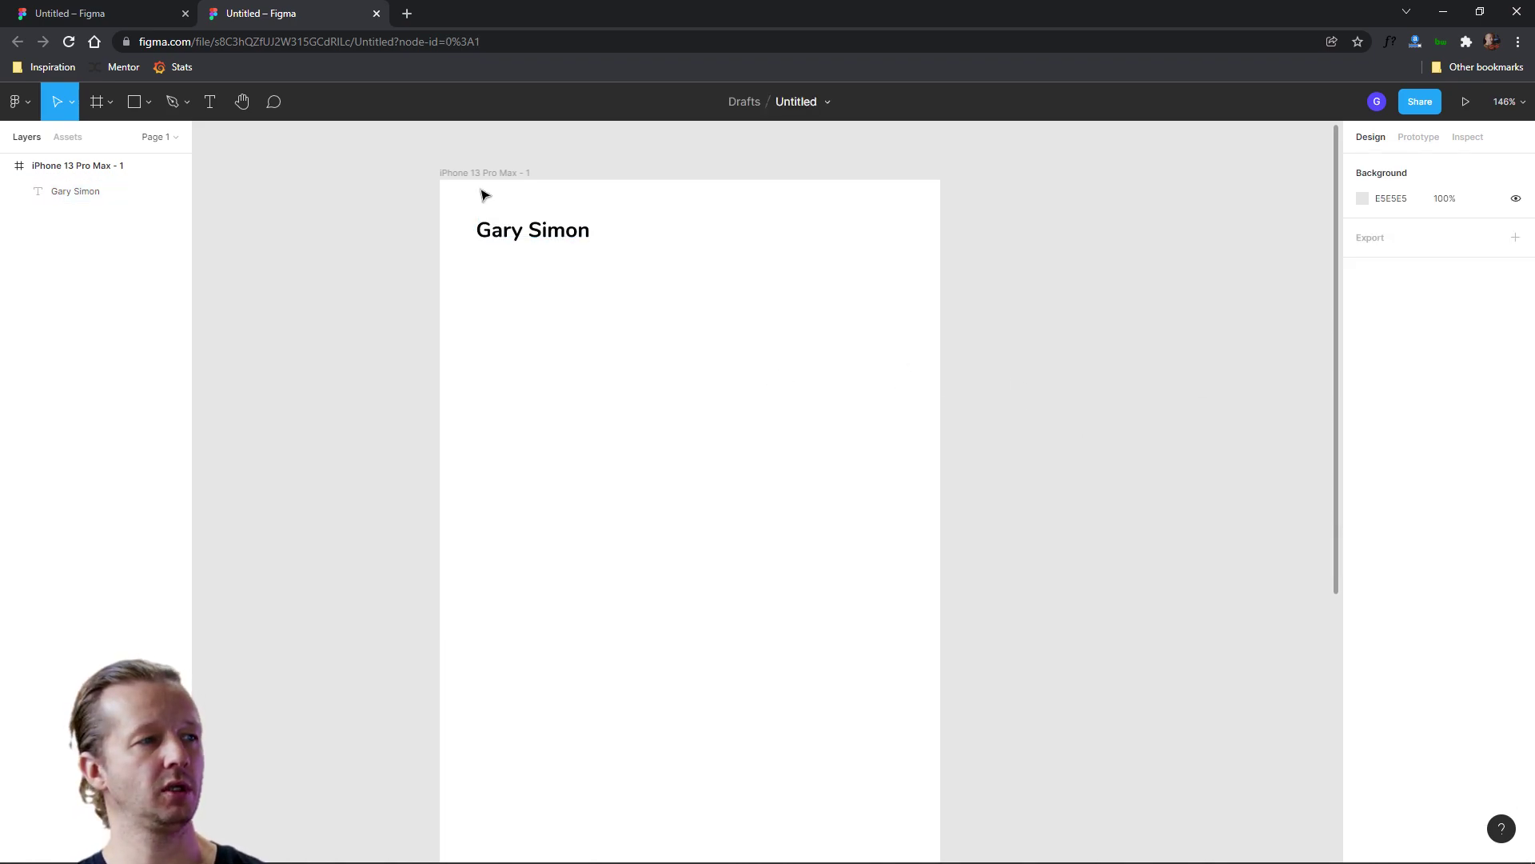
Give the iPhone frame a 4-column layout grid in black at 5% opacity.
click(485, 173)
click(1515, 386)
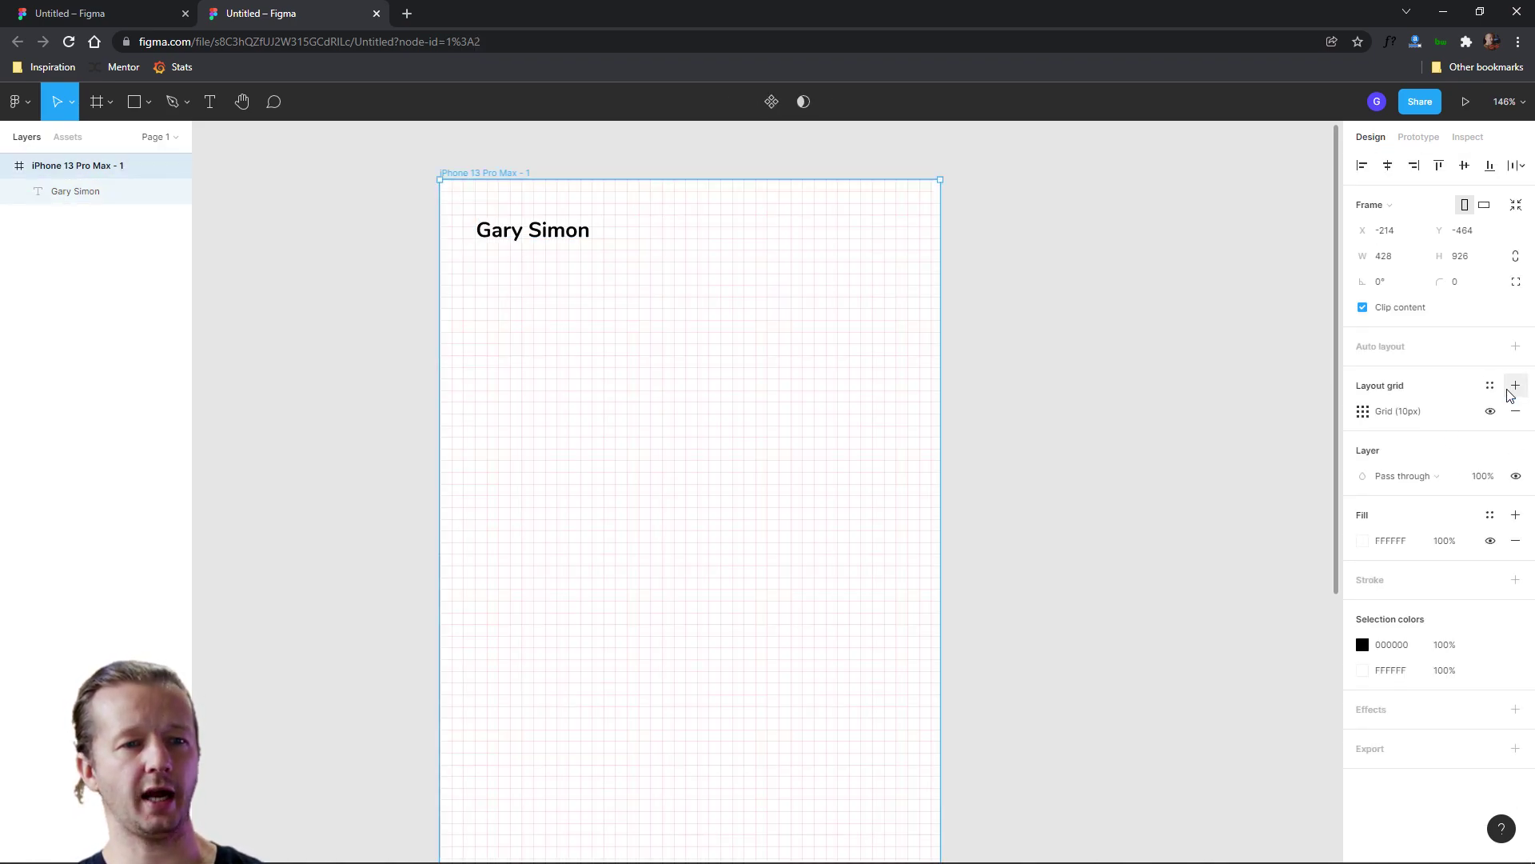
click(1372, 417)
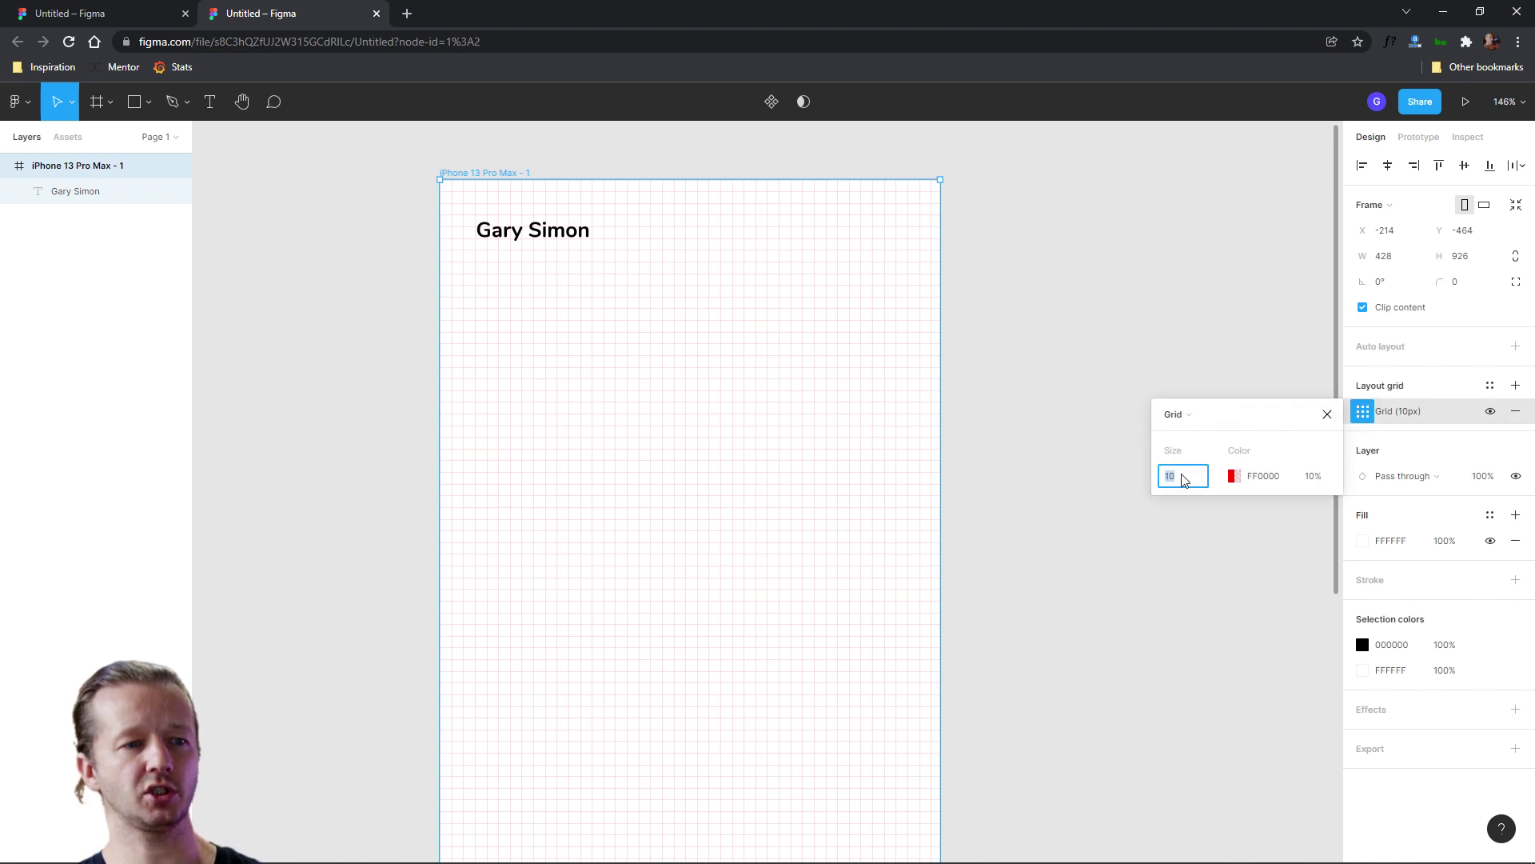
click(1176, 414)
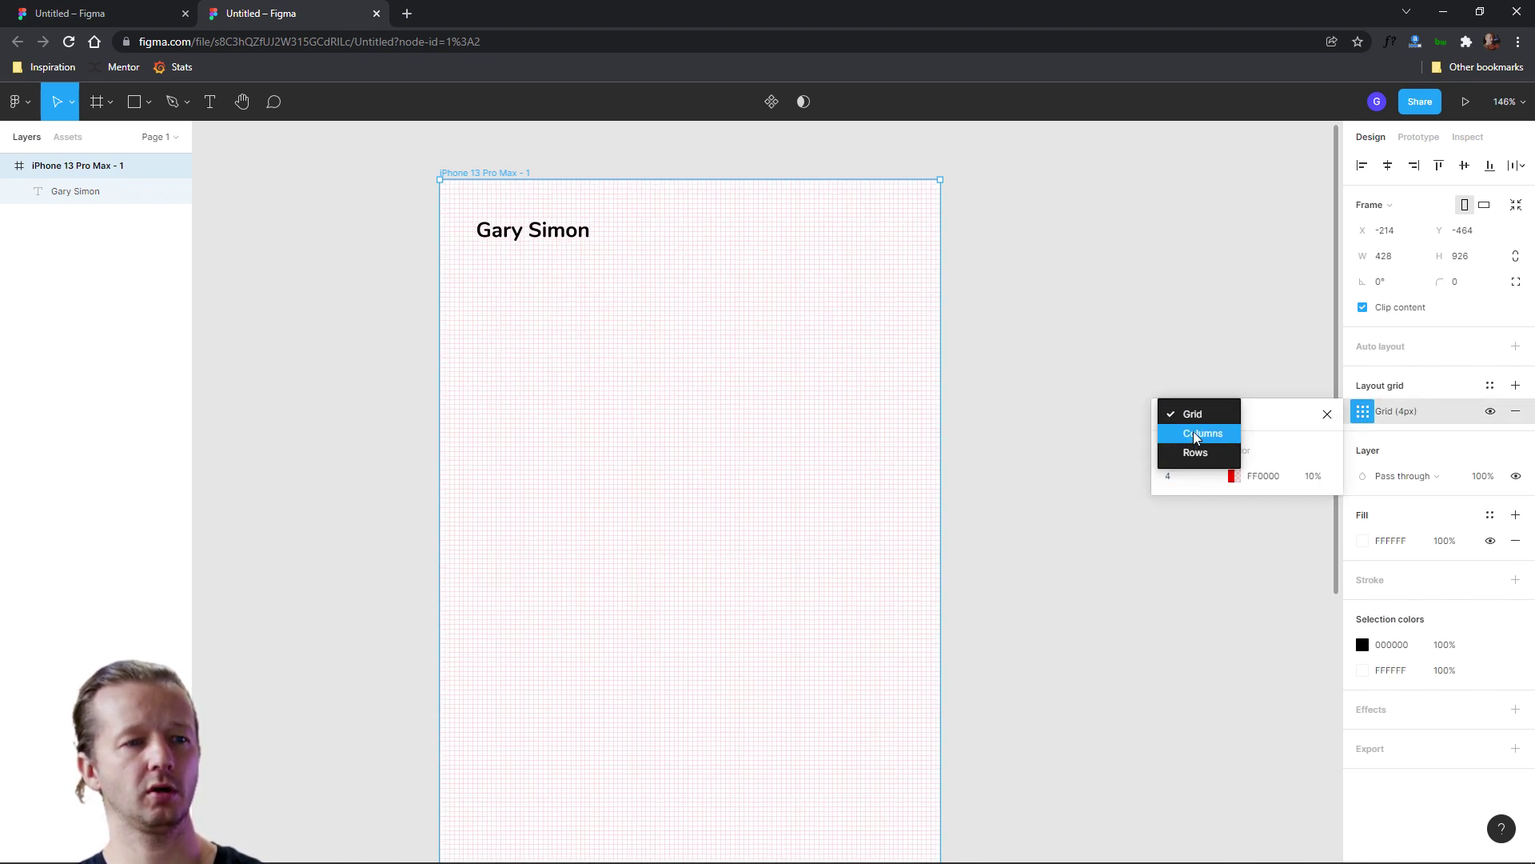
click(1183, 436)
key(Return)
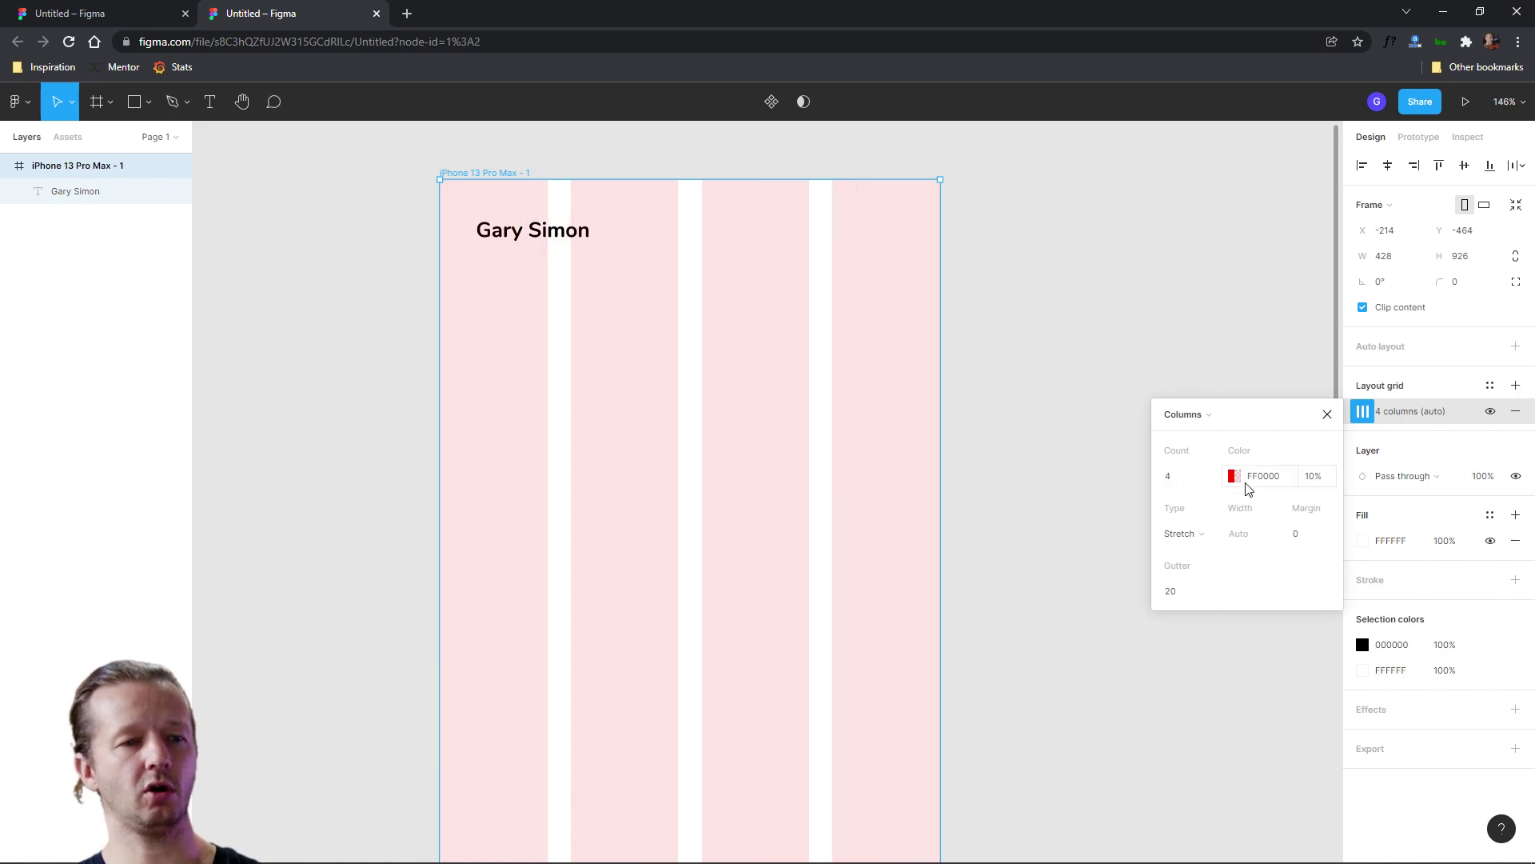
click(1234, 479)
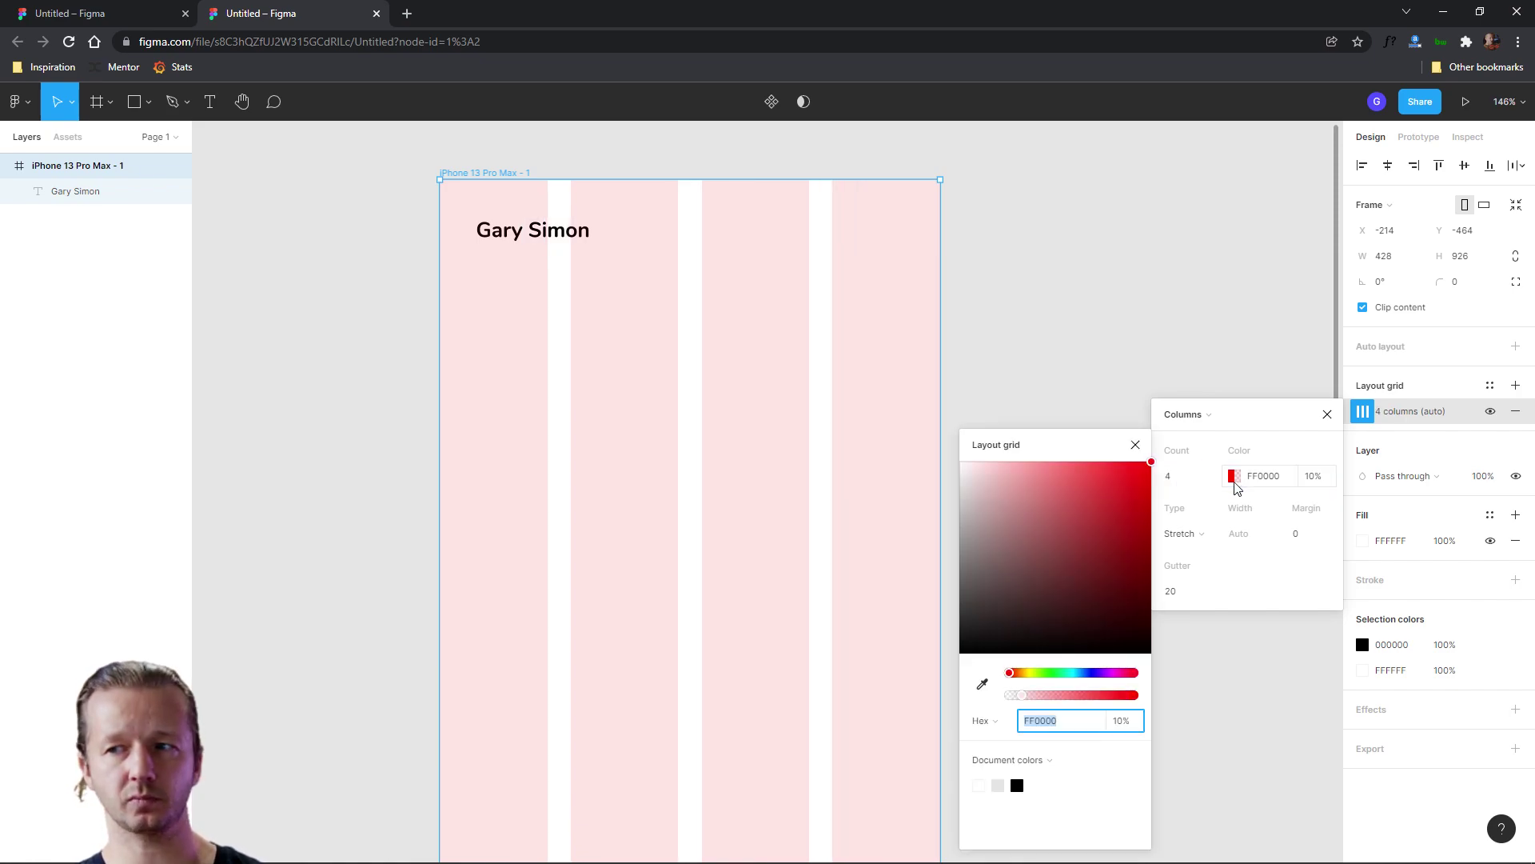
drag(990, 562, 958, 654)
click(1313, 480)
text(5)
key(Return)
Keep the Stretch column type and set the grid's side margin to 30.
click(1196, 535)
click(1249, 538)
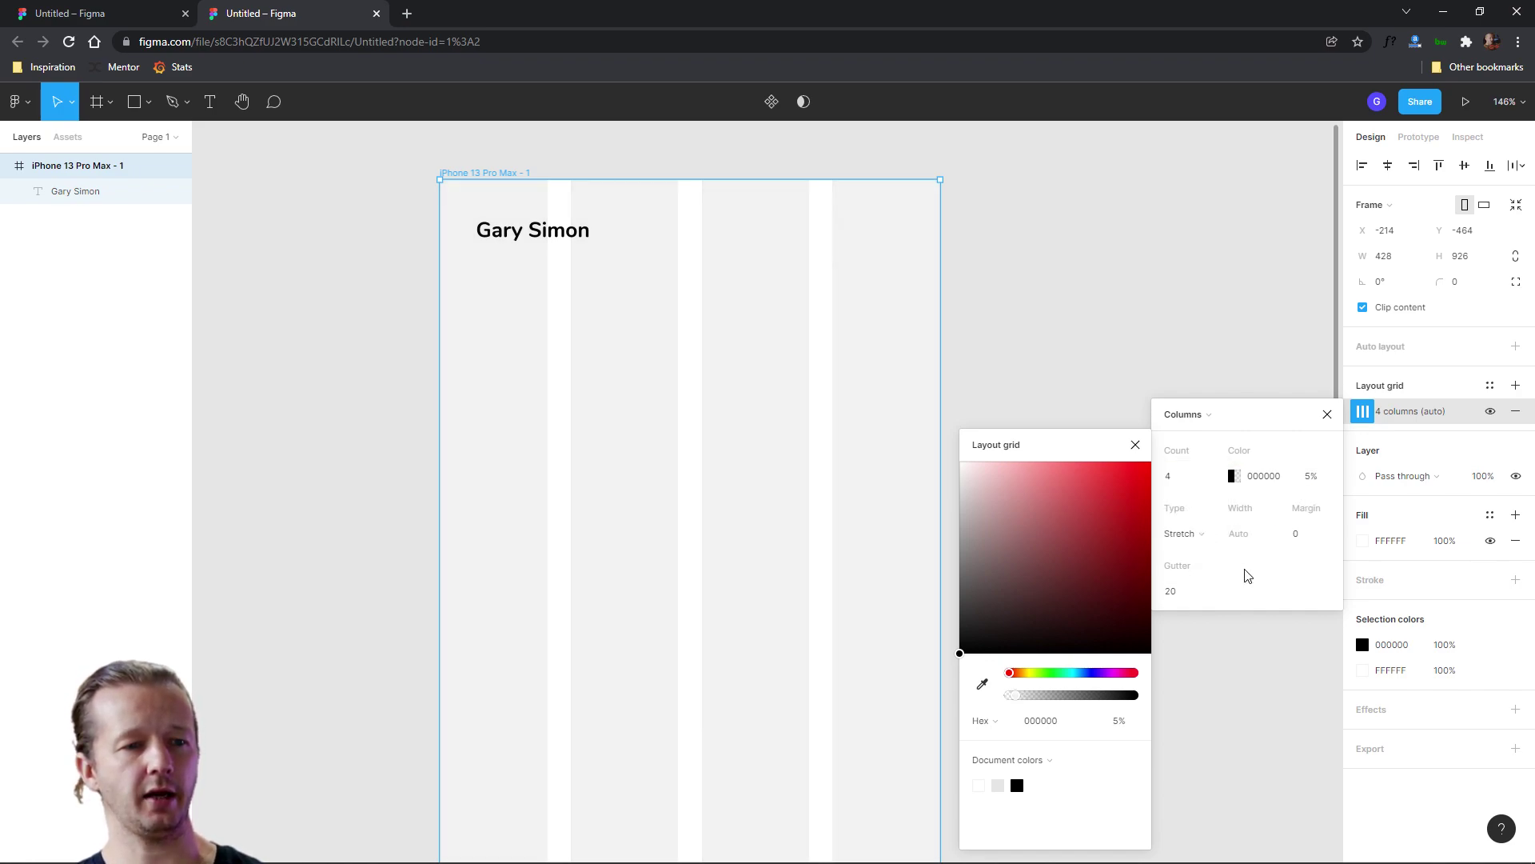
click(1301, 535)
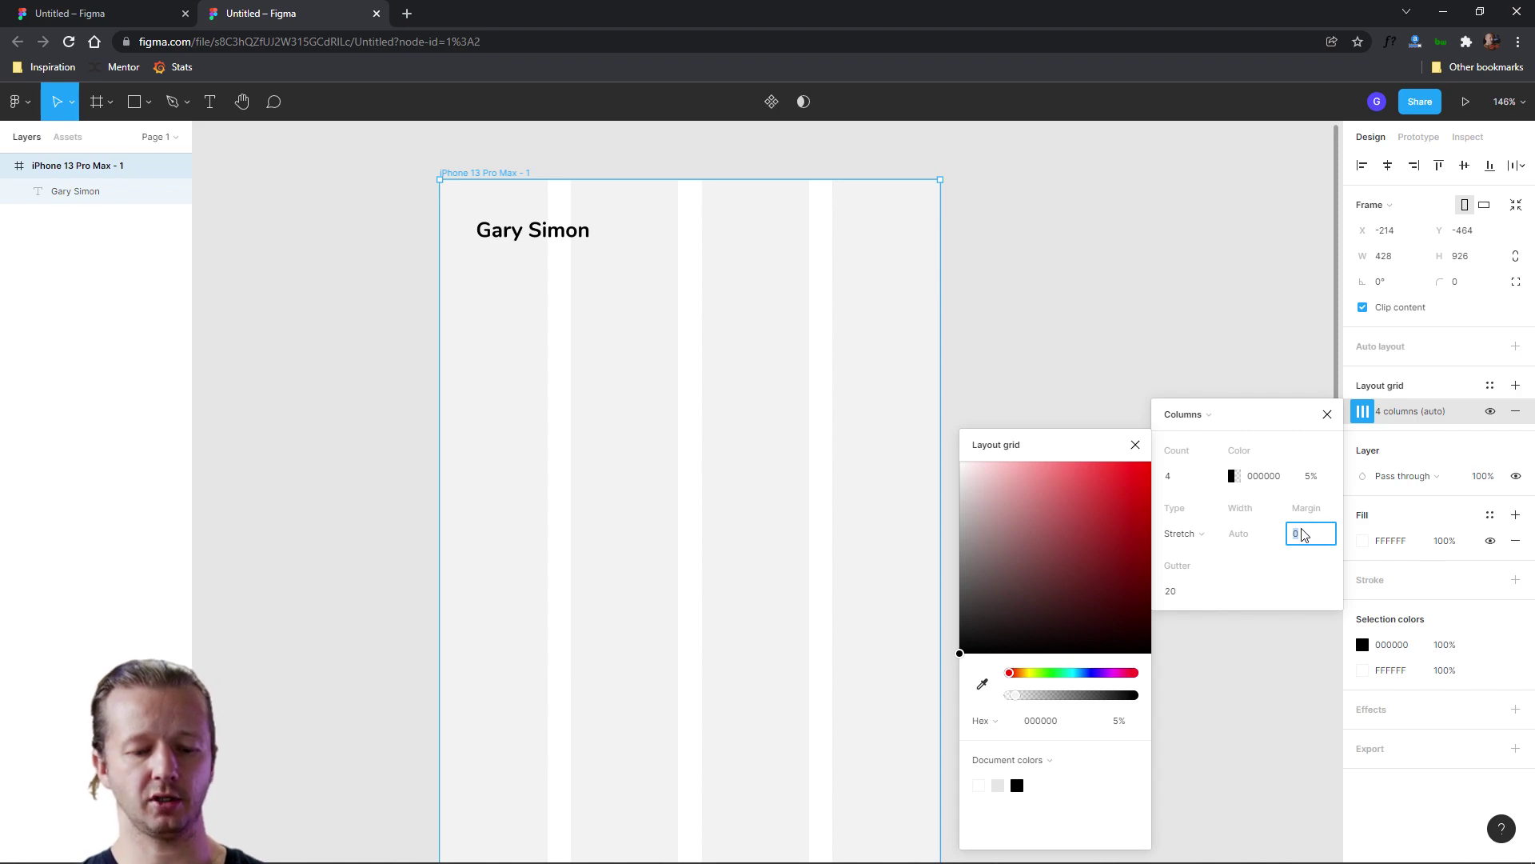
key(Return)
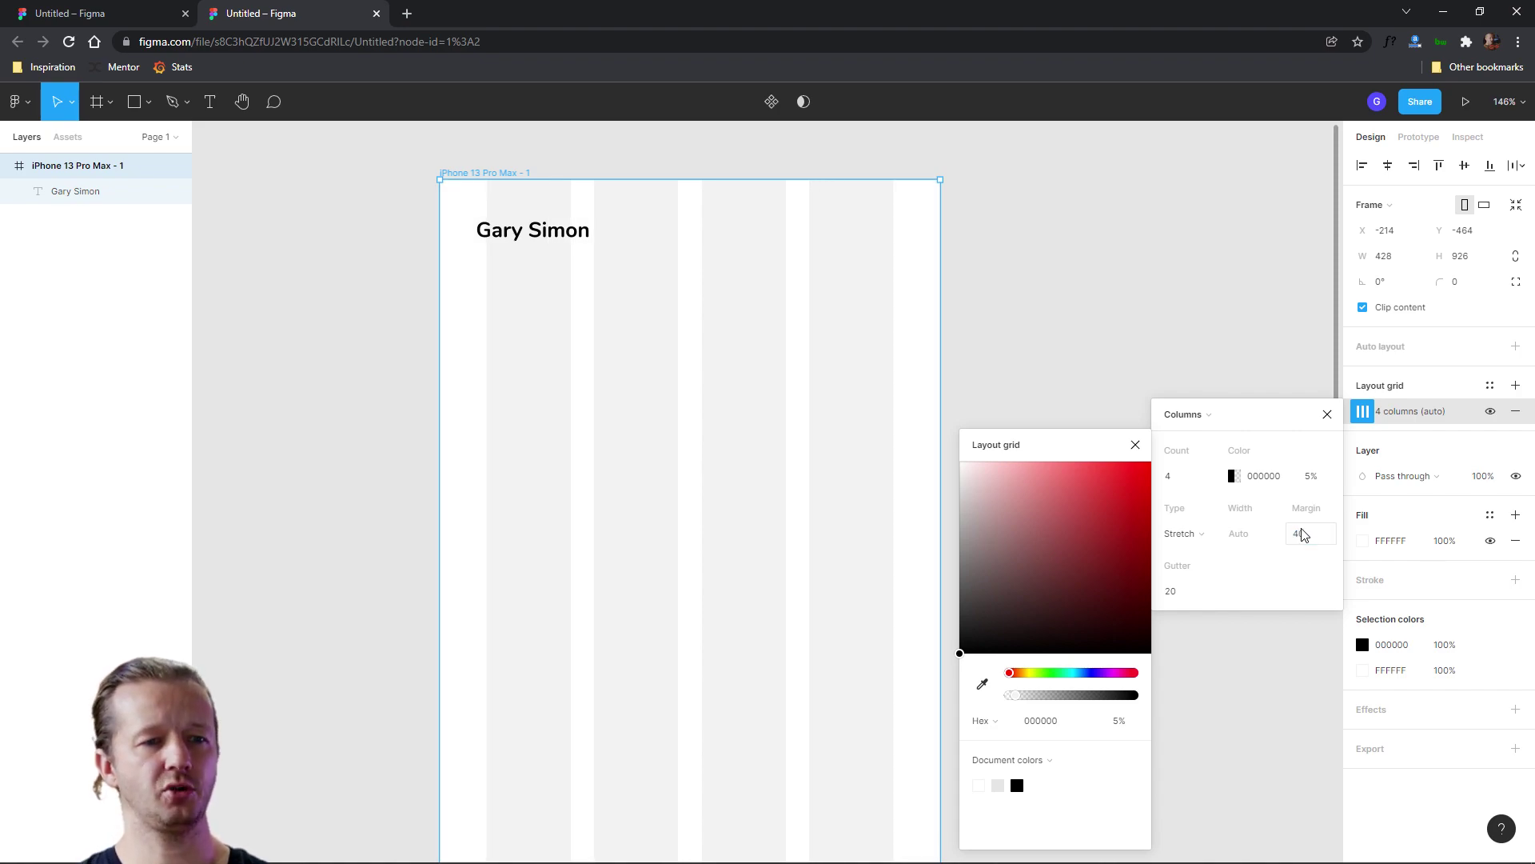
click(1302, 534)
text(30)
key(Return)
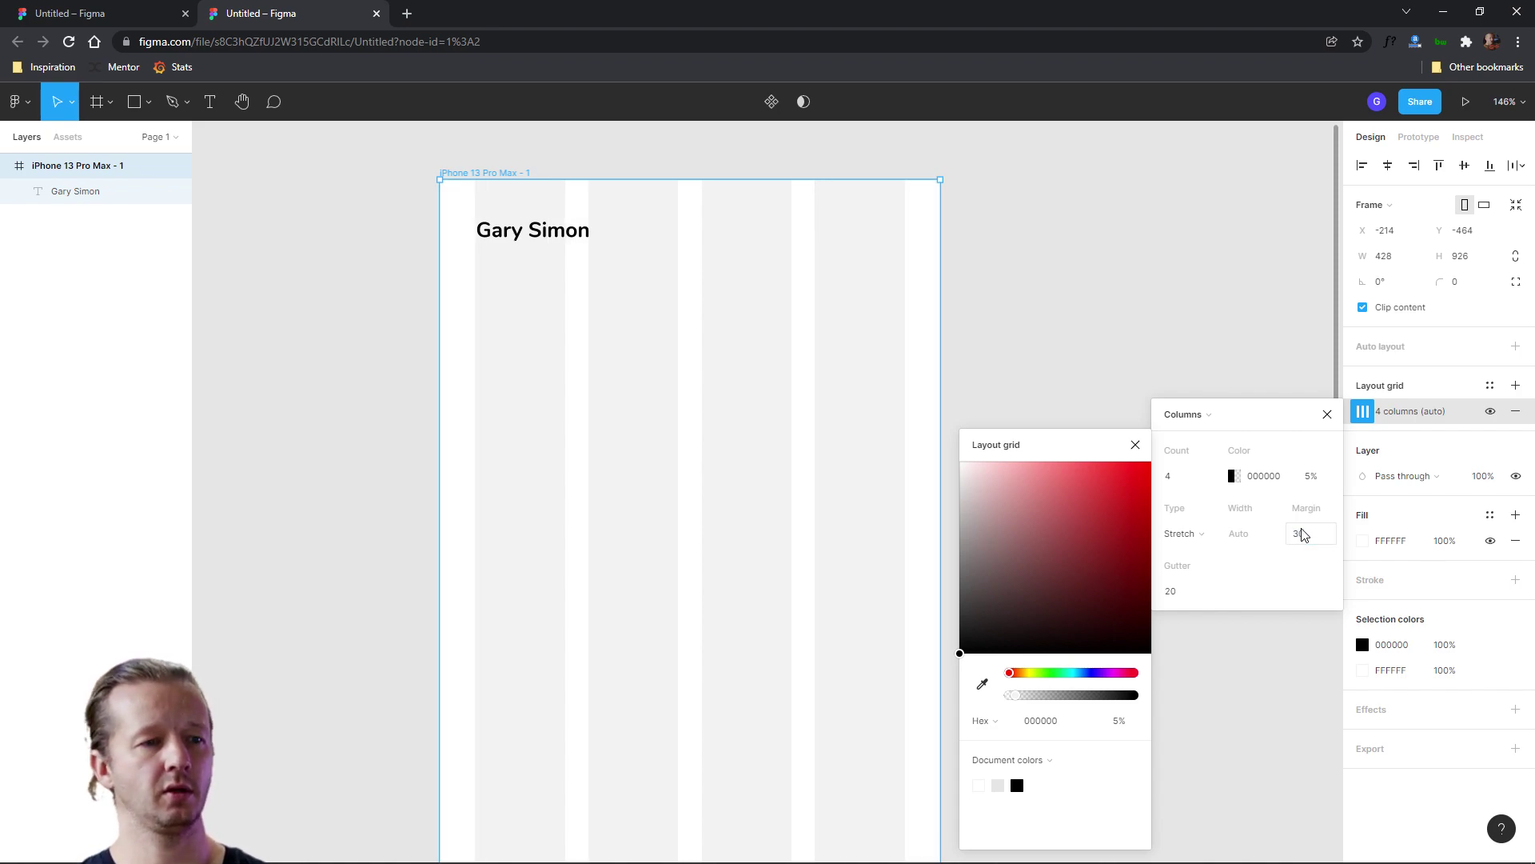
click(1135, 444)
Nudge the name text up slightly and make its fill purple.
click(519, 234)
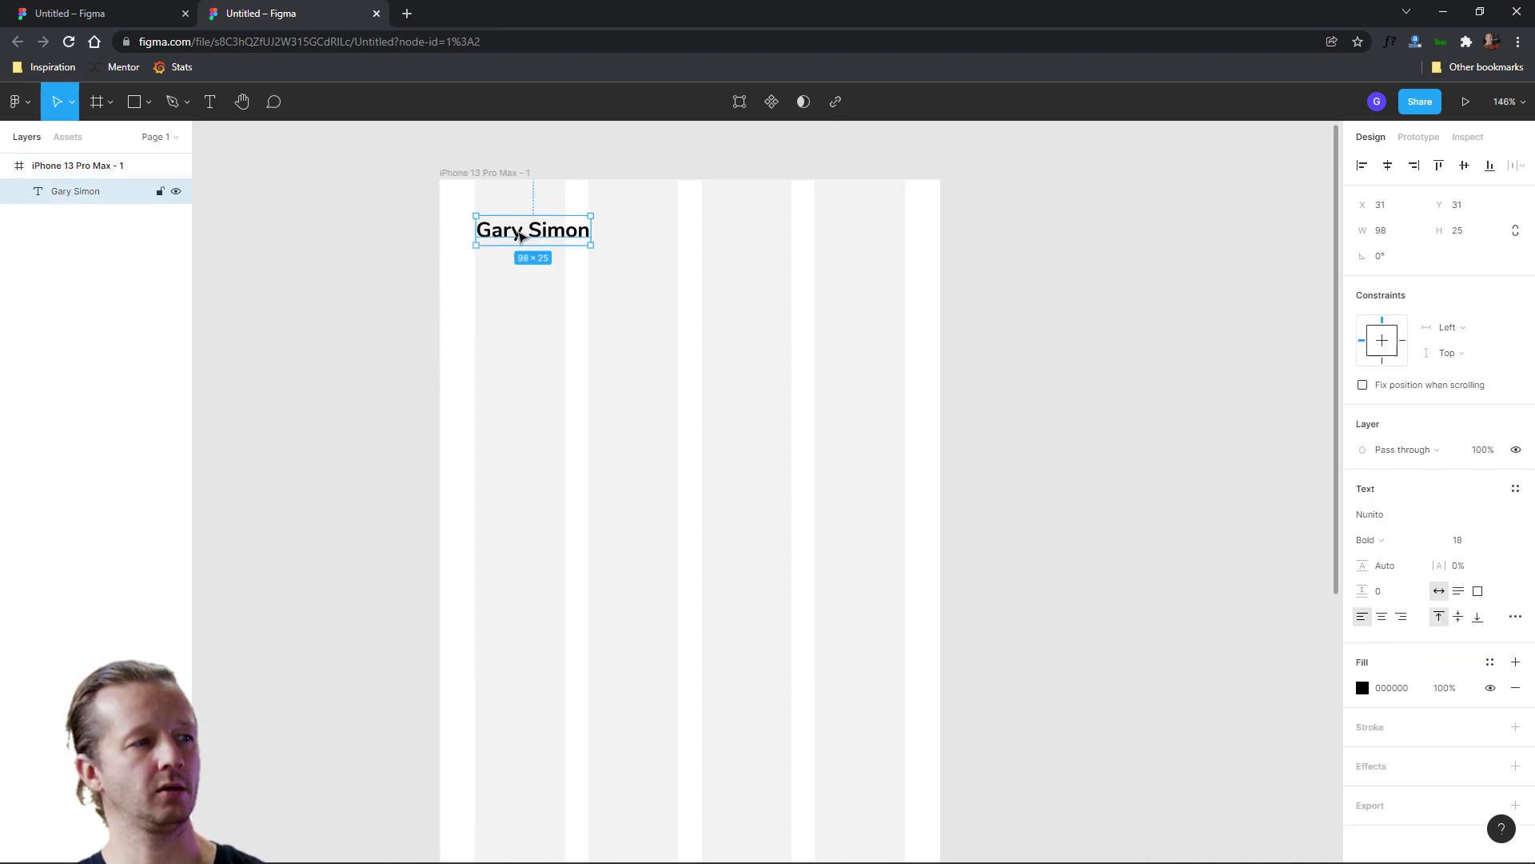
key(Up)
key(Up)
key(Up)
key(Up)
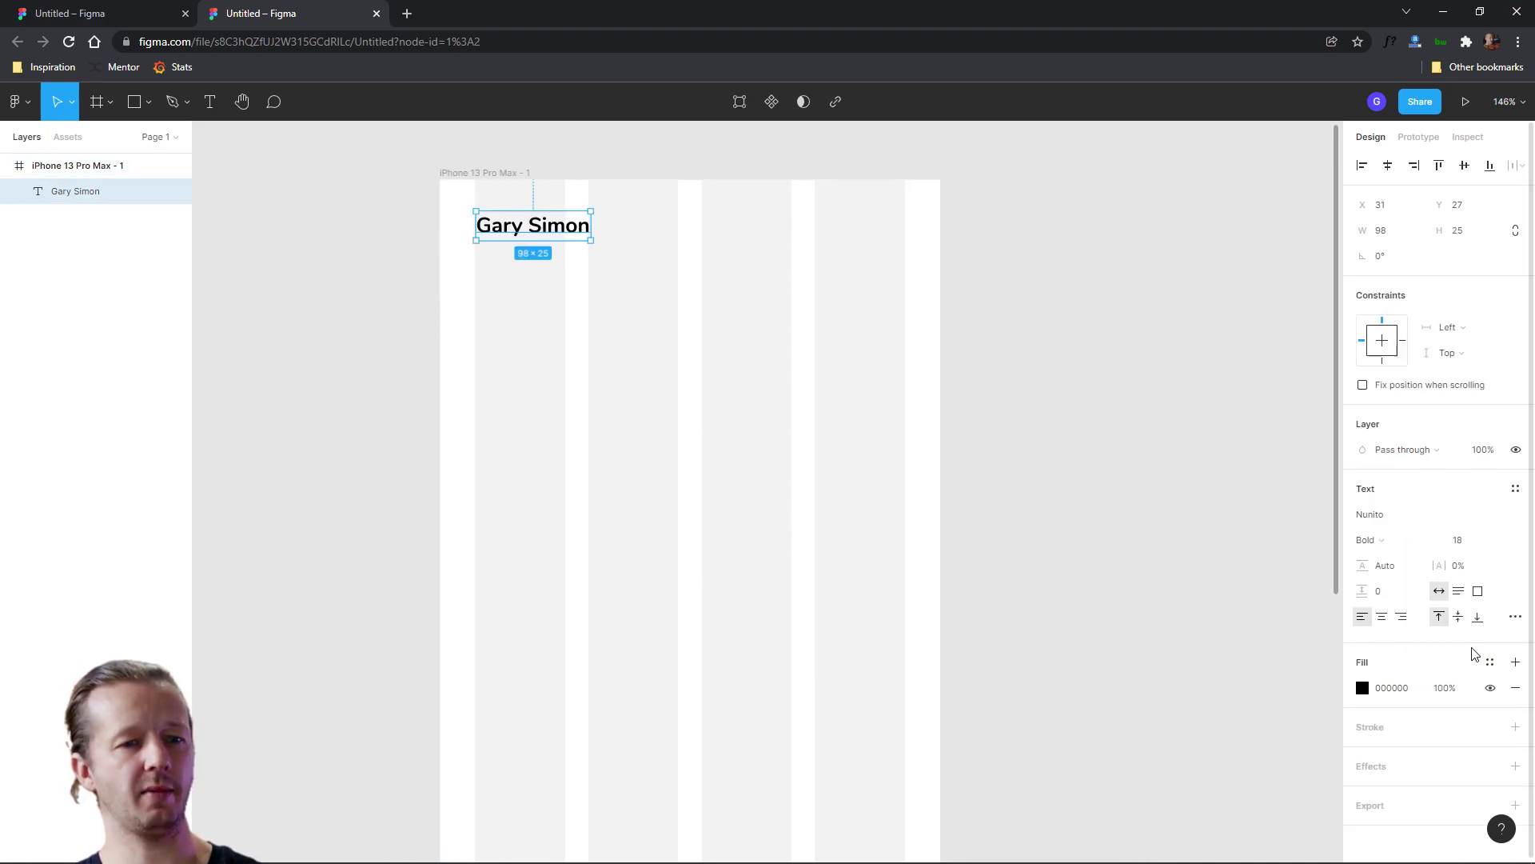
click(1367, 694)
click(1294, 673)
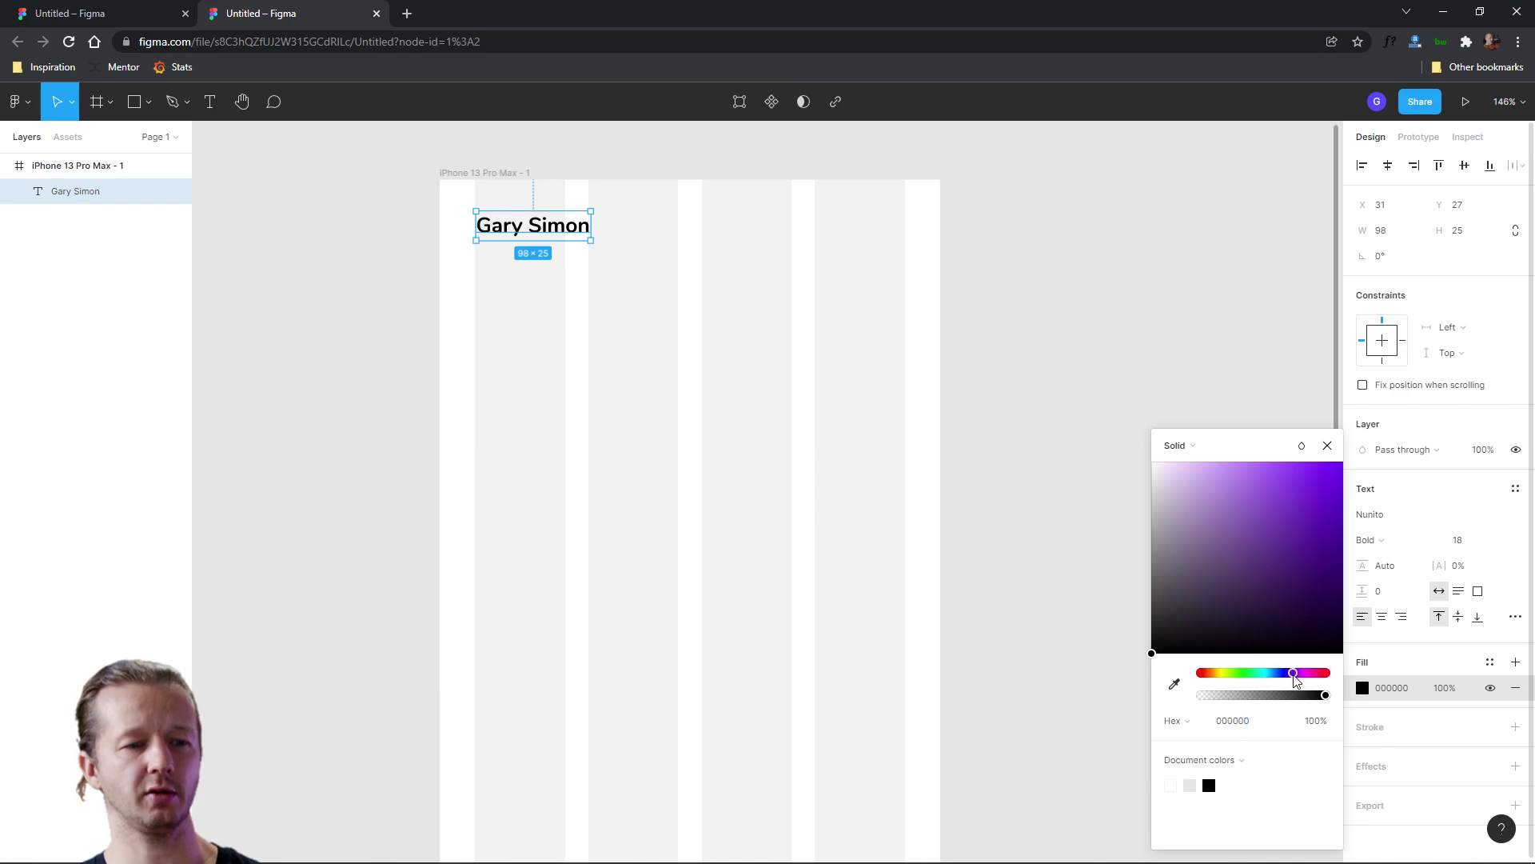
click(1310, 531)
click(1019, 256)
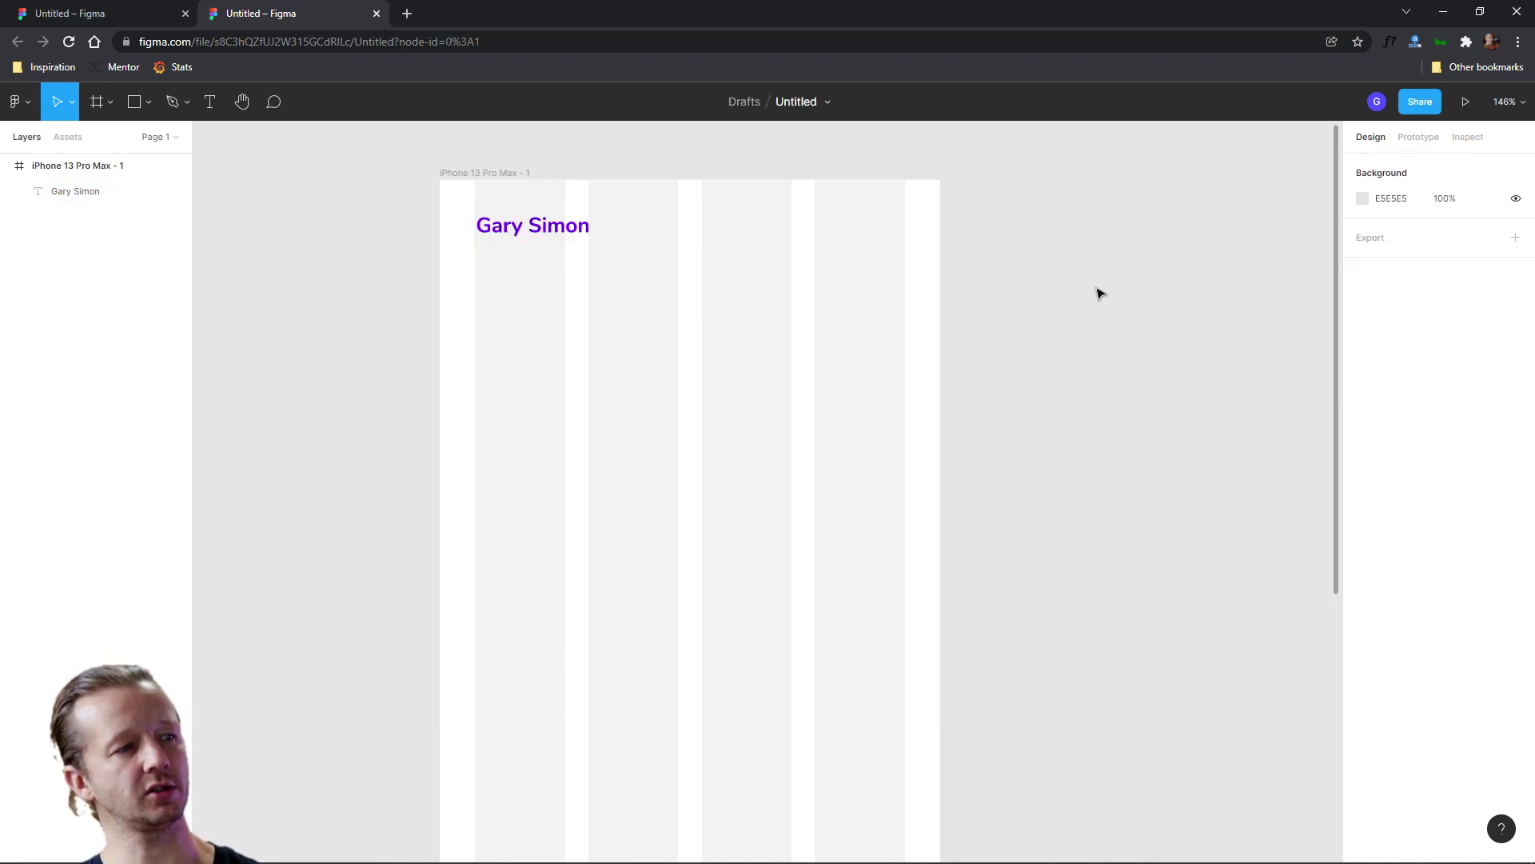
Search 'menu' in the Iconify plugin and drop the ci:menu-alt-05 icon onto the phone frame.
right_click(1033, 240)
mouse_move(1098, 342)
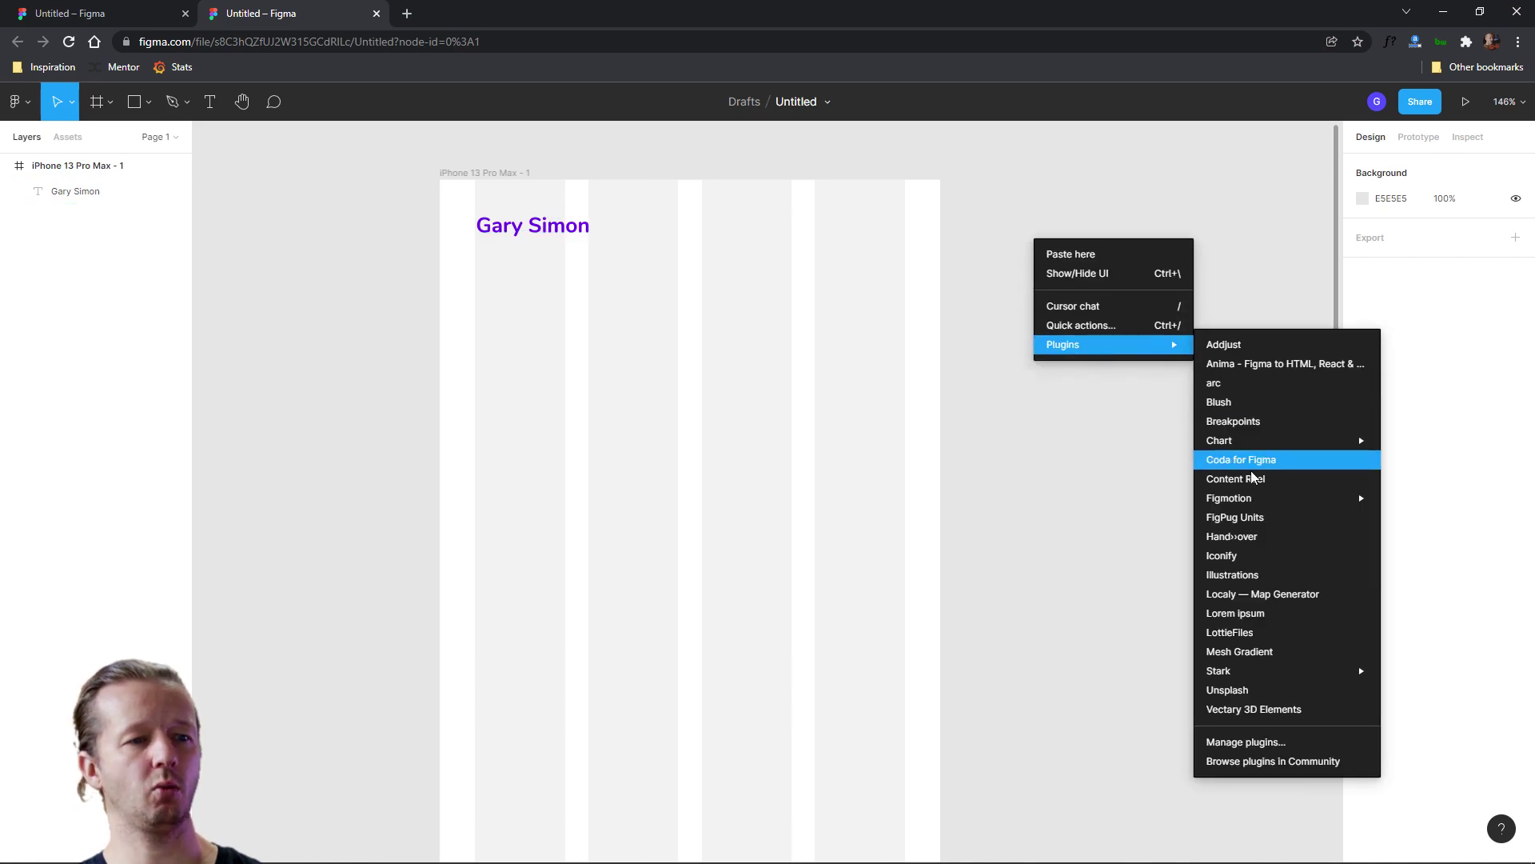
click(1246, 553)
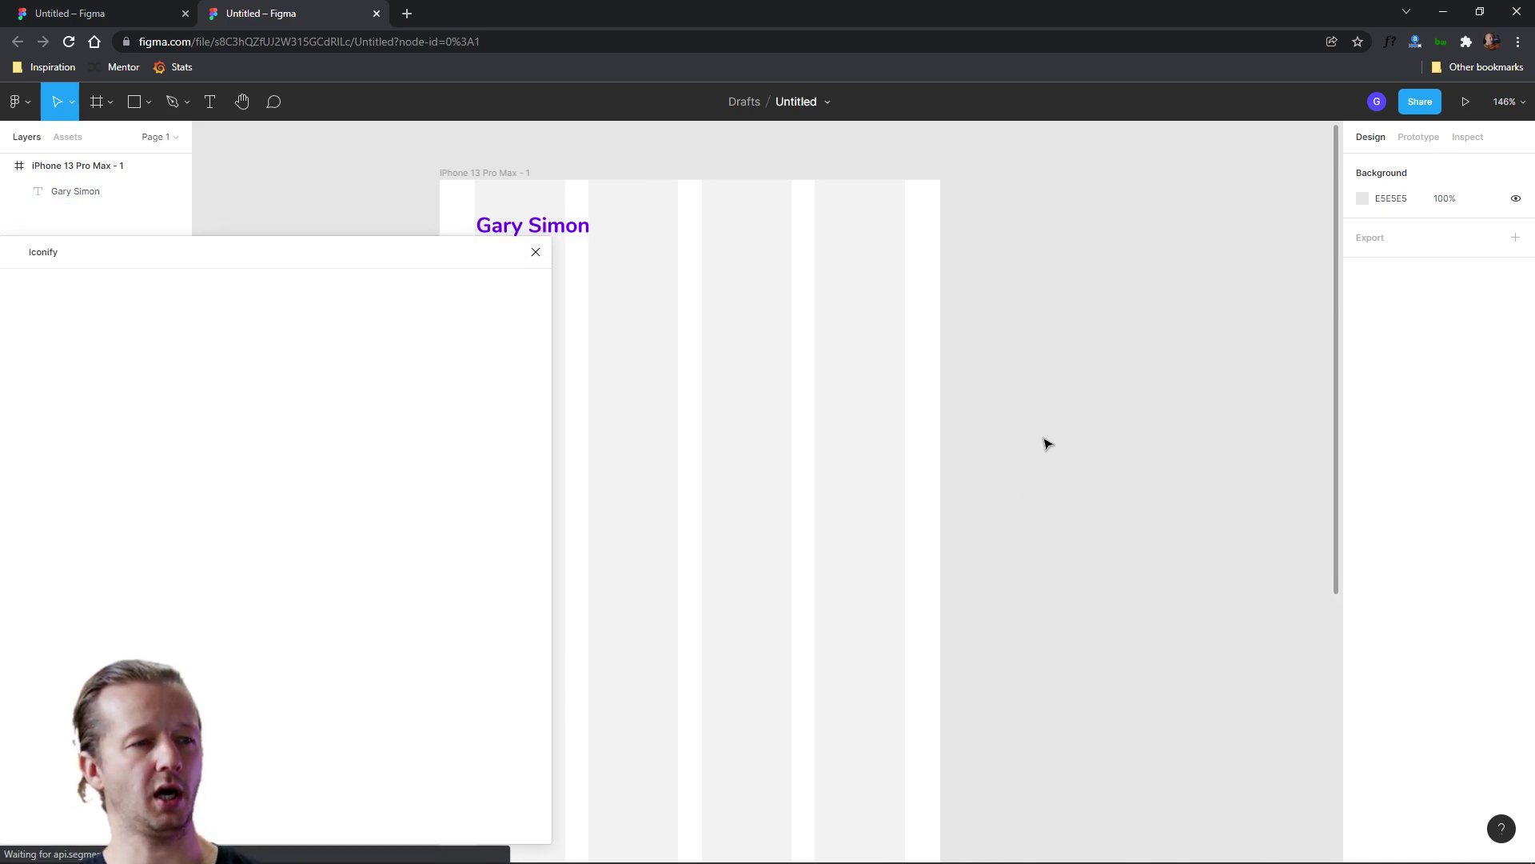
drag(304, 251, 781, 215)
click(589, 325)
text(menu)
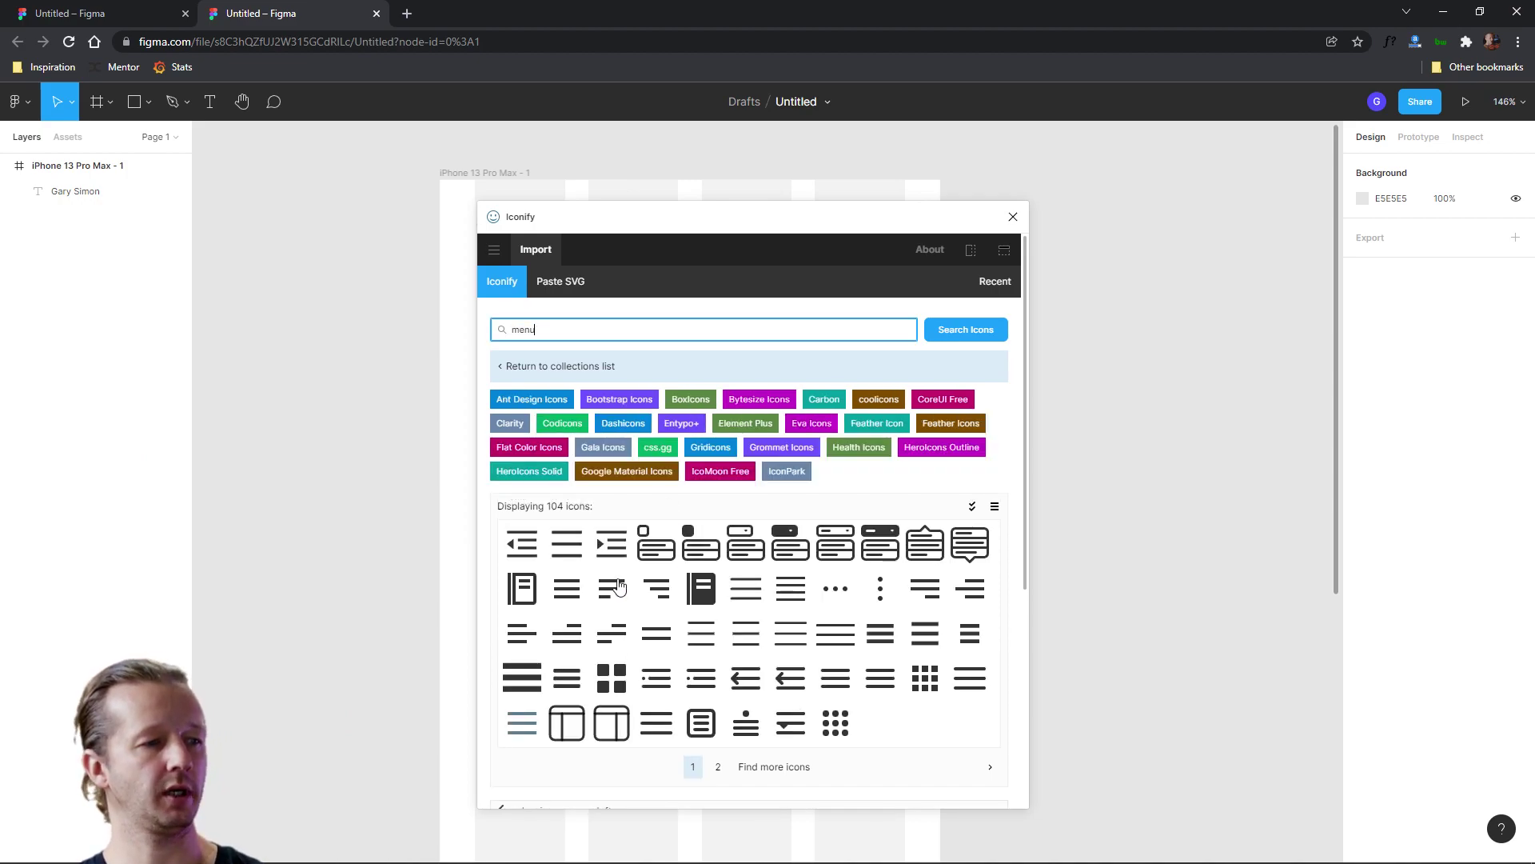
drag(612, 634, 872, 214)
click(1012, 217)
Nudge the menu icon into the top right, level with the name text.
click(1028, 239)
click(886, 234)
key(Left)
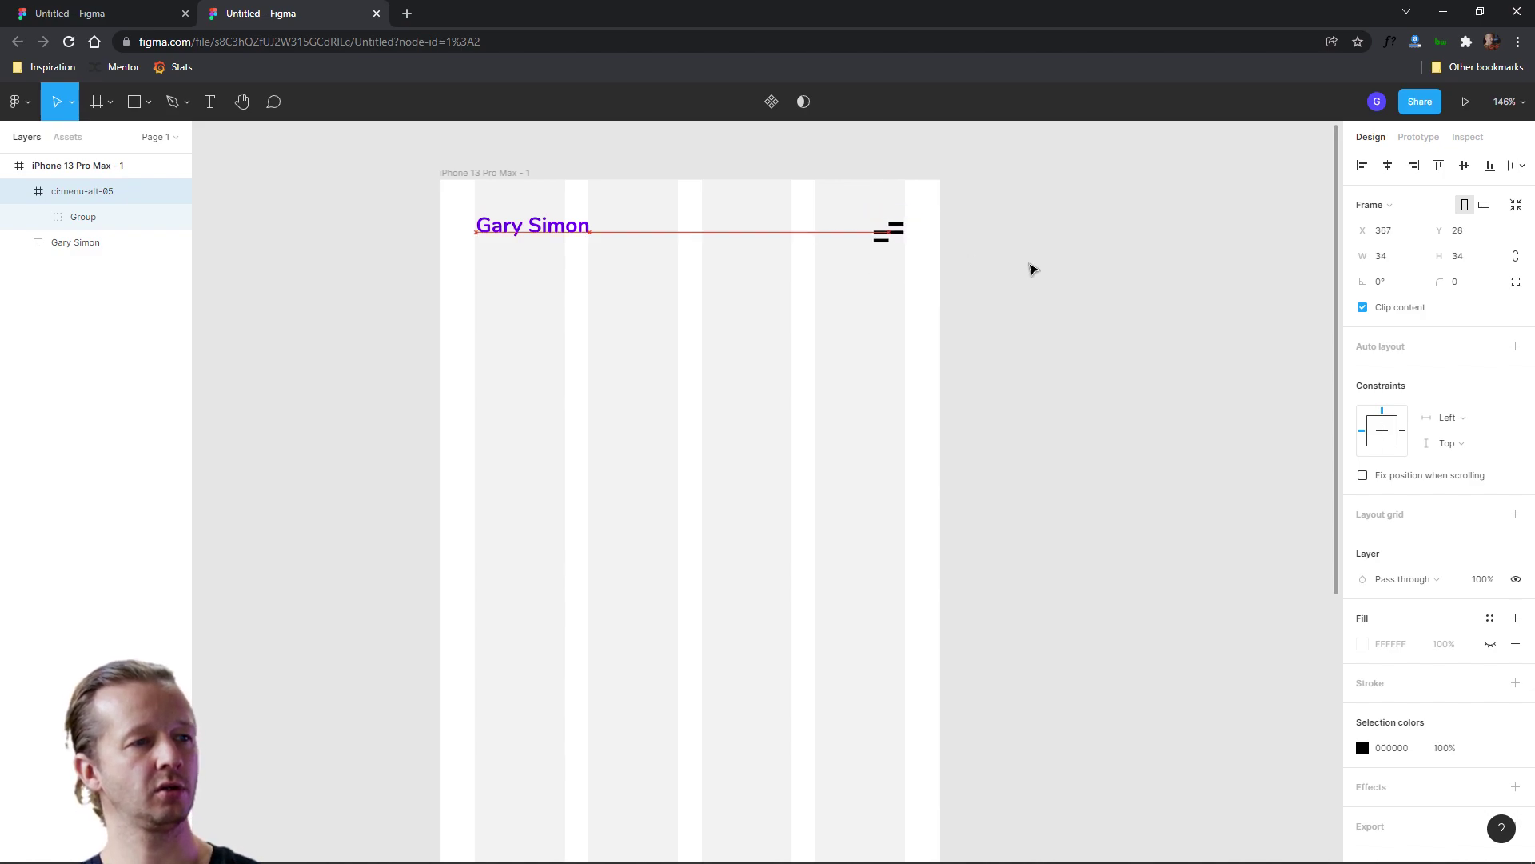
key(Up)
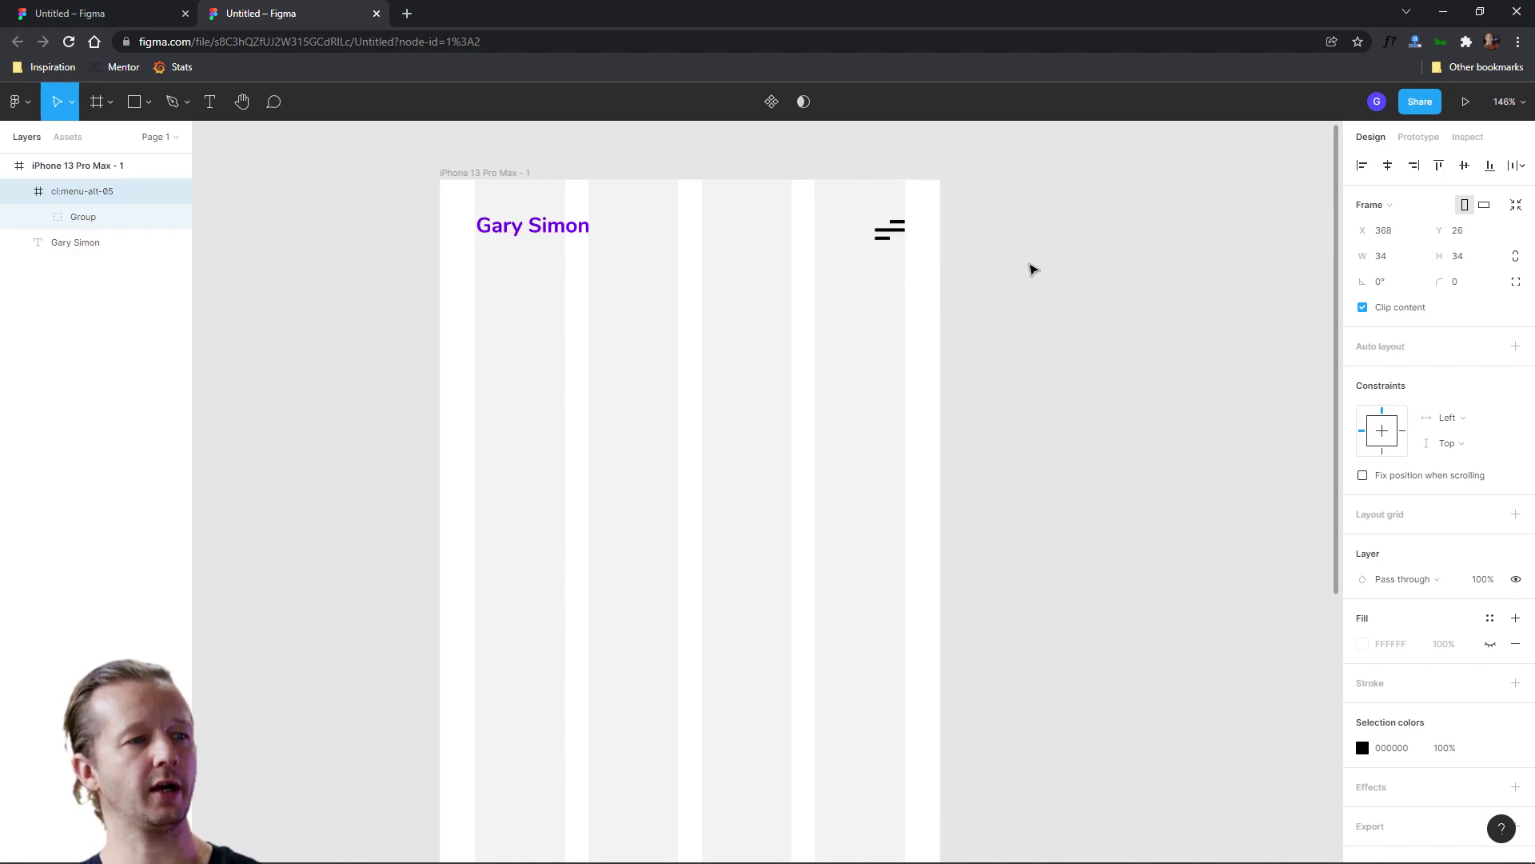
key(Down)
click(1037, 268)
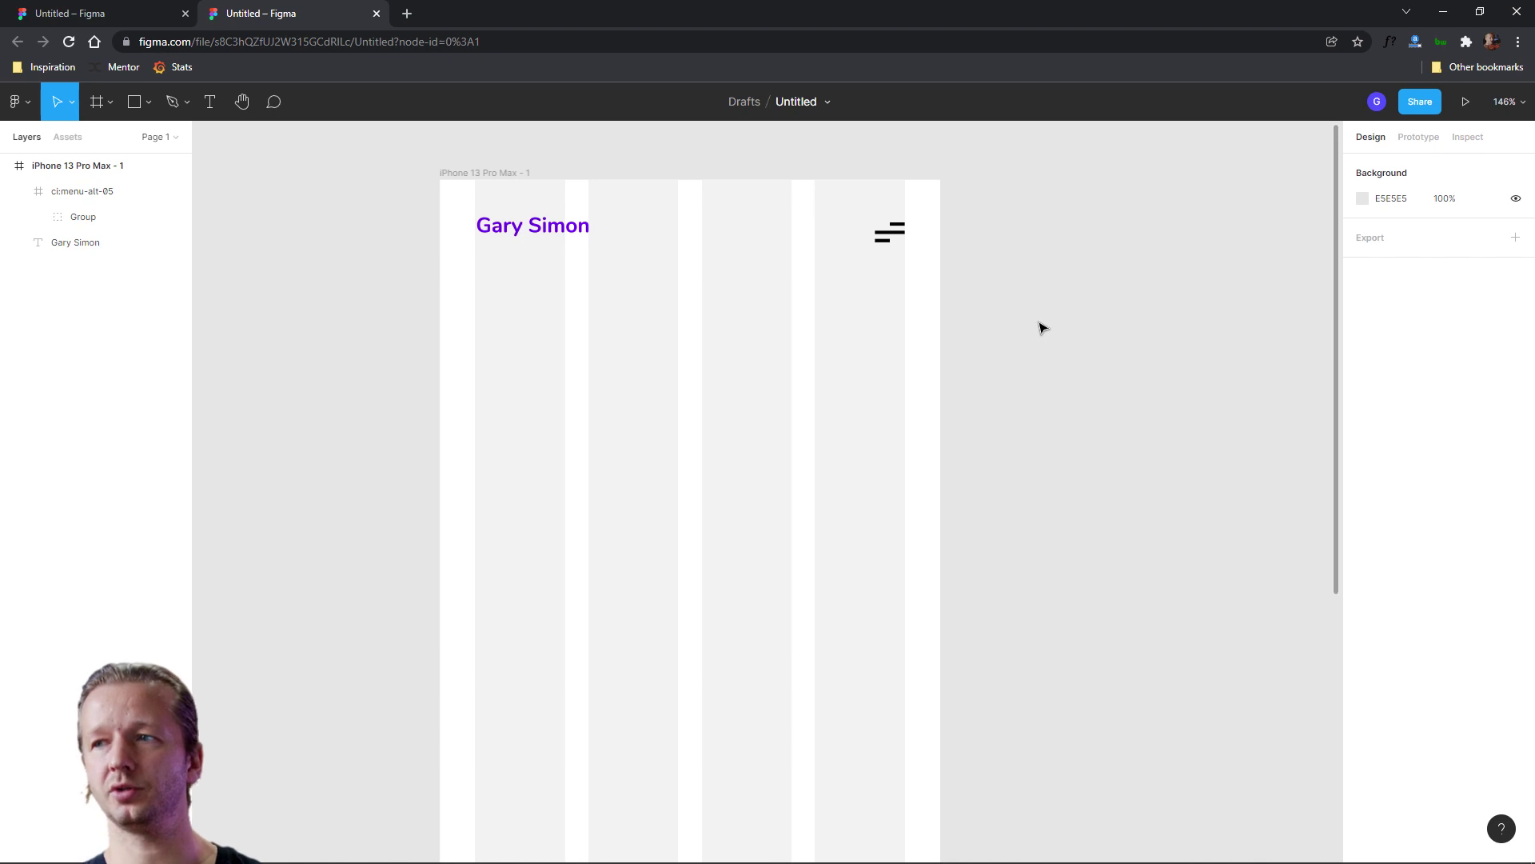
scroll(1039, 333, down, 3)
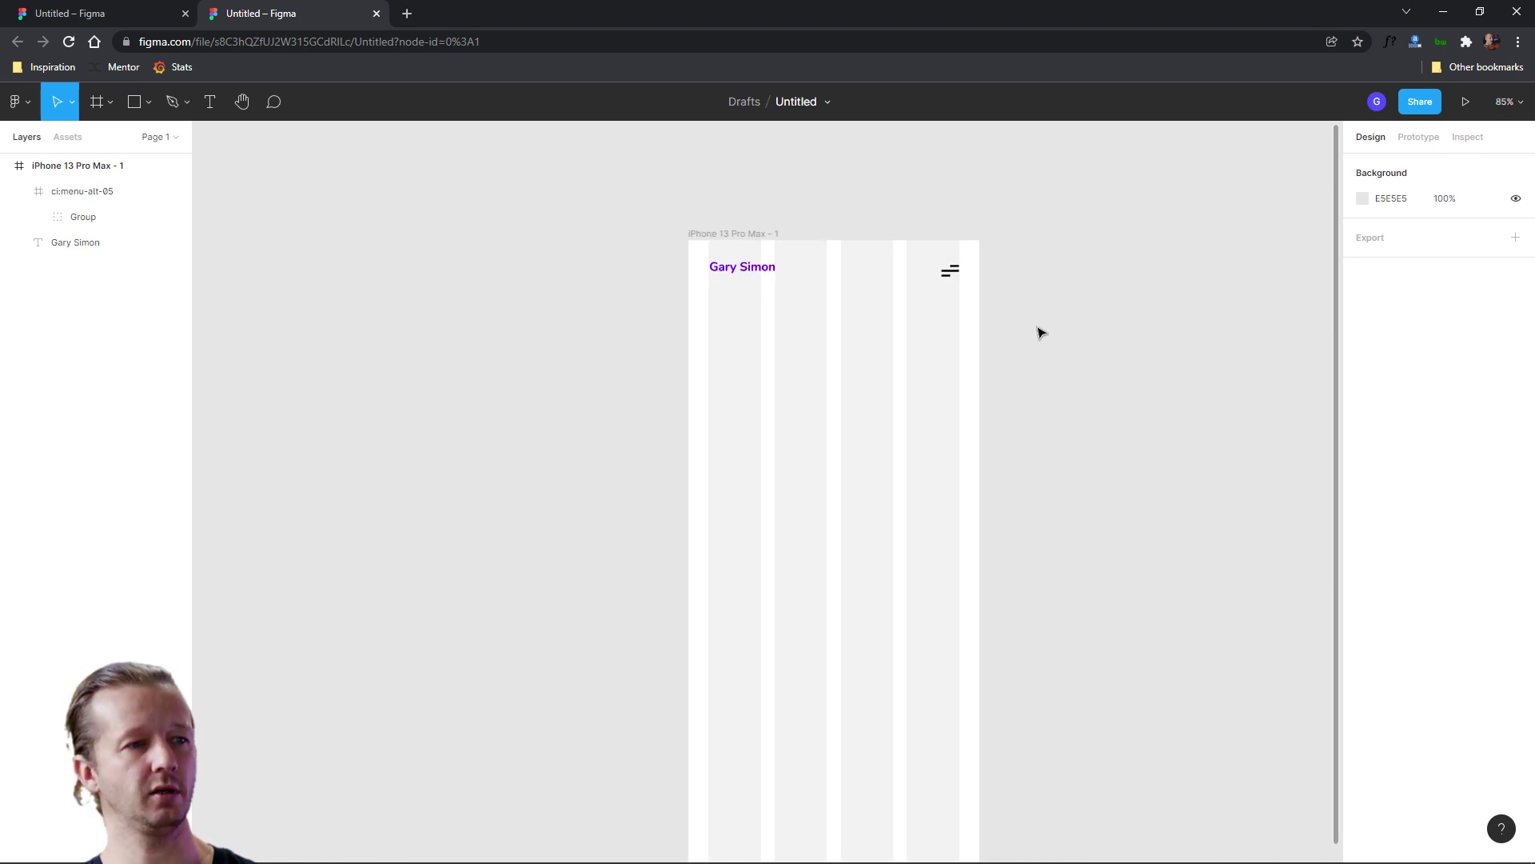
scroll(1039, 333, up, 2)
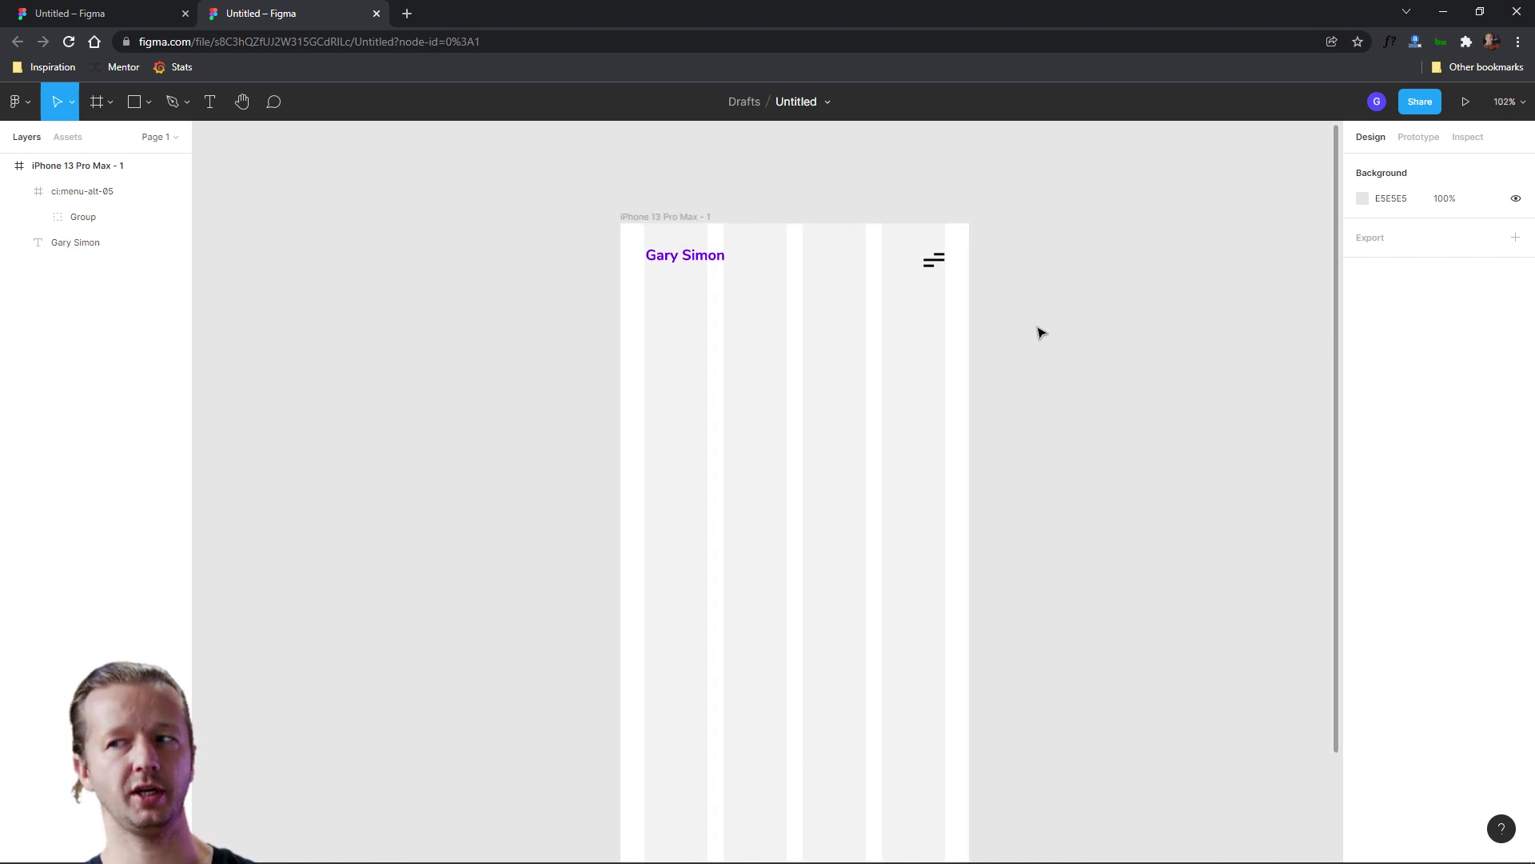
Hide the layout grid and draw a wide card rectangle below the header.
click(661, 217)
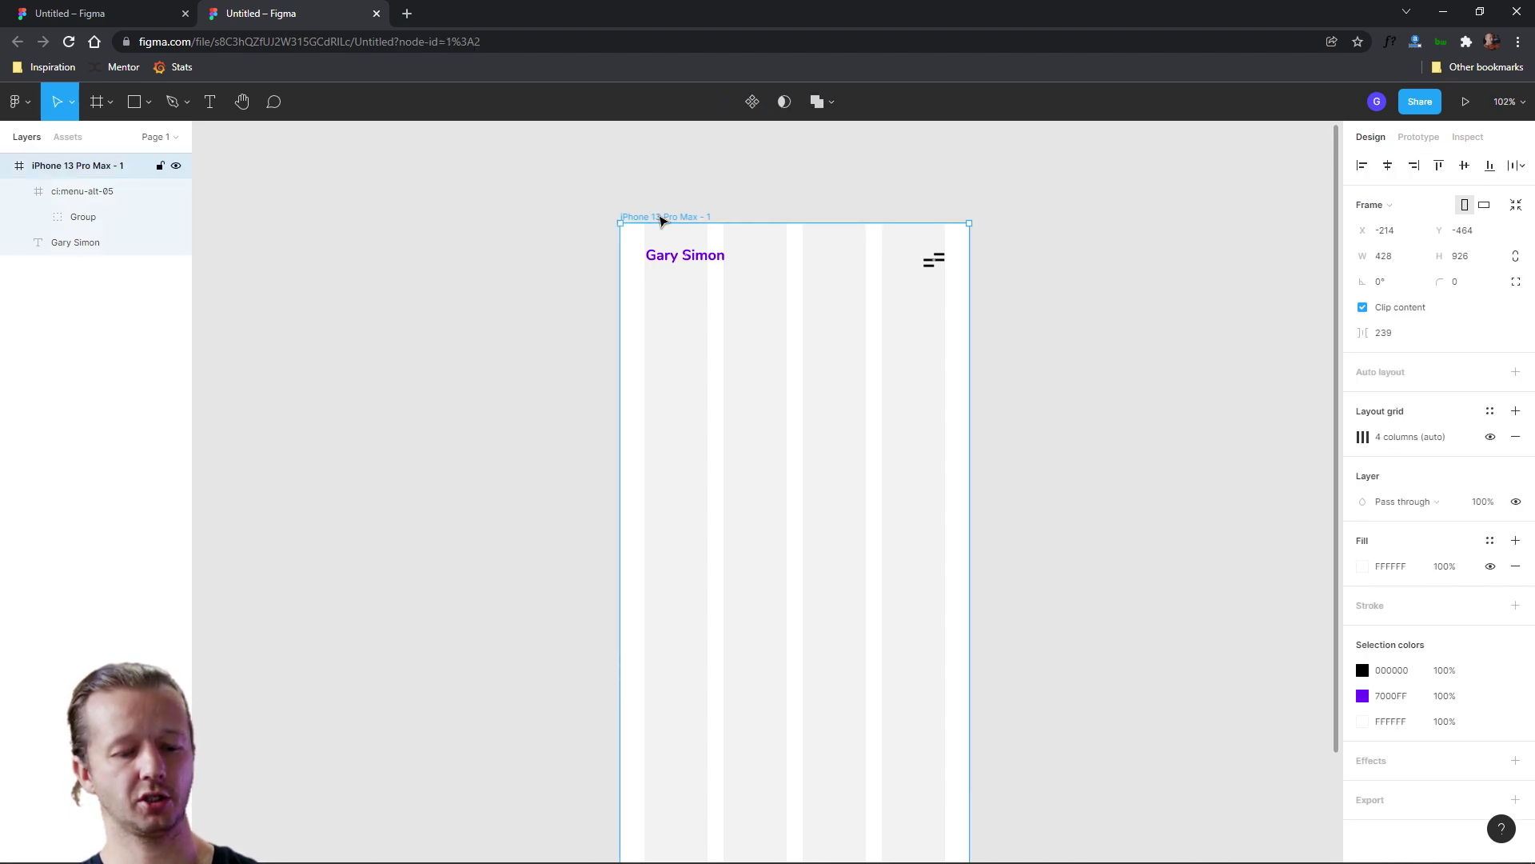
key(ctrl+shift+4)
click(1099, 309)
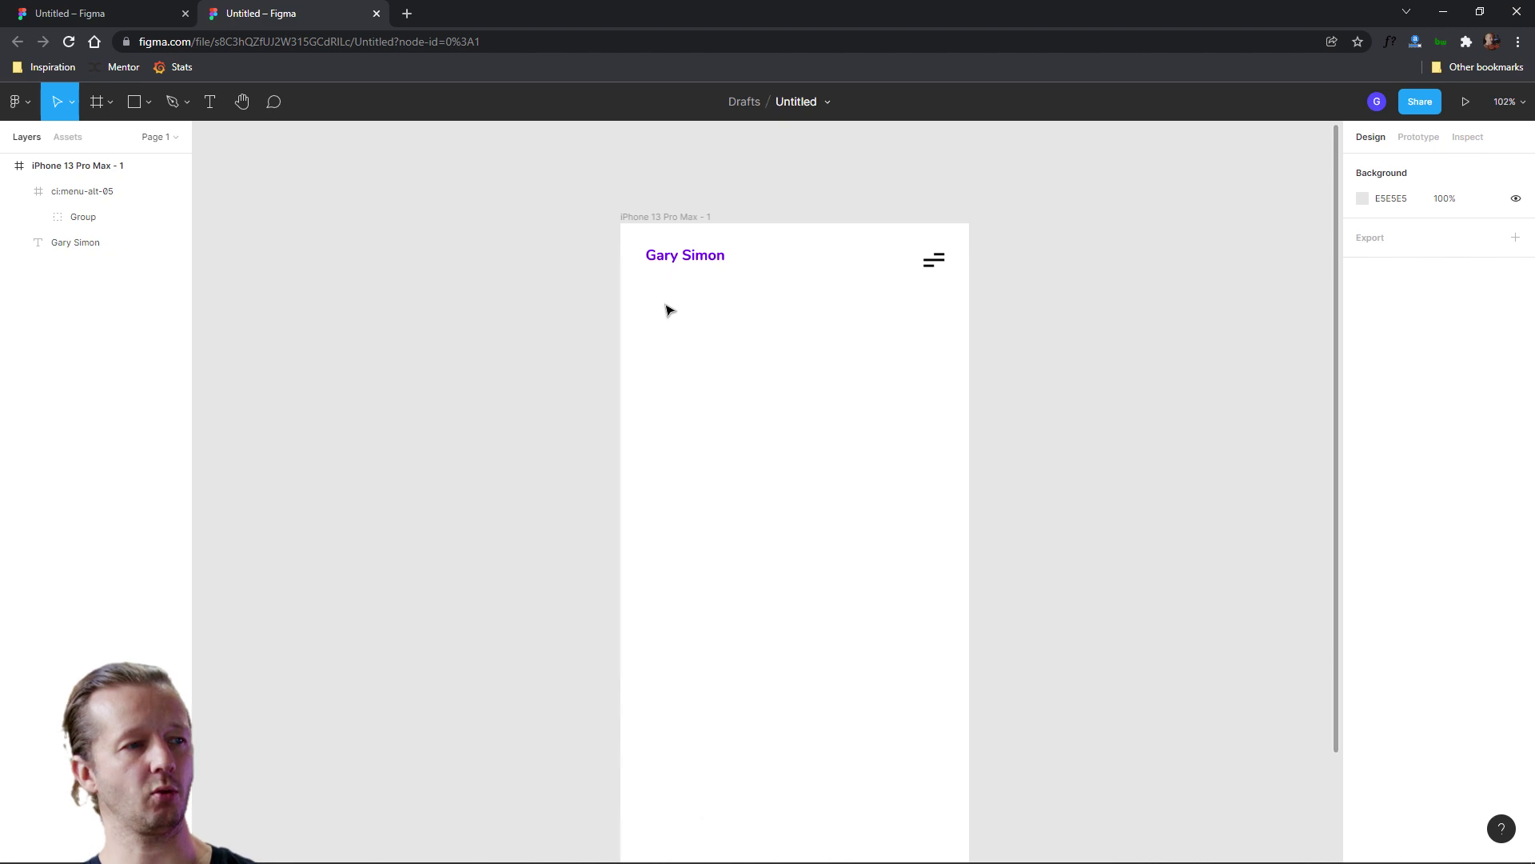
click(134, 101)
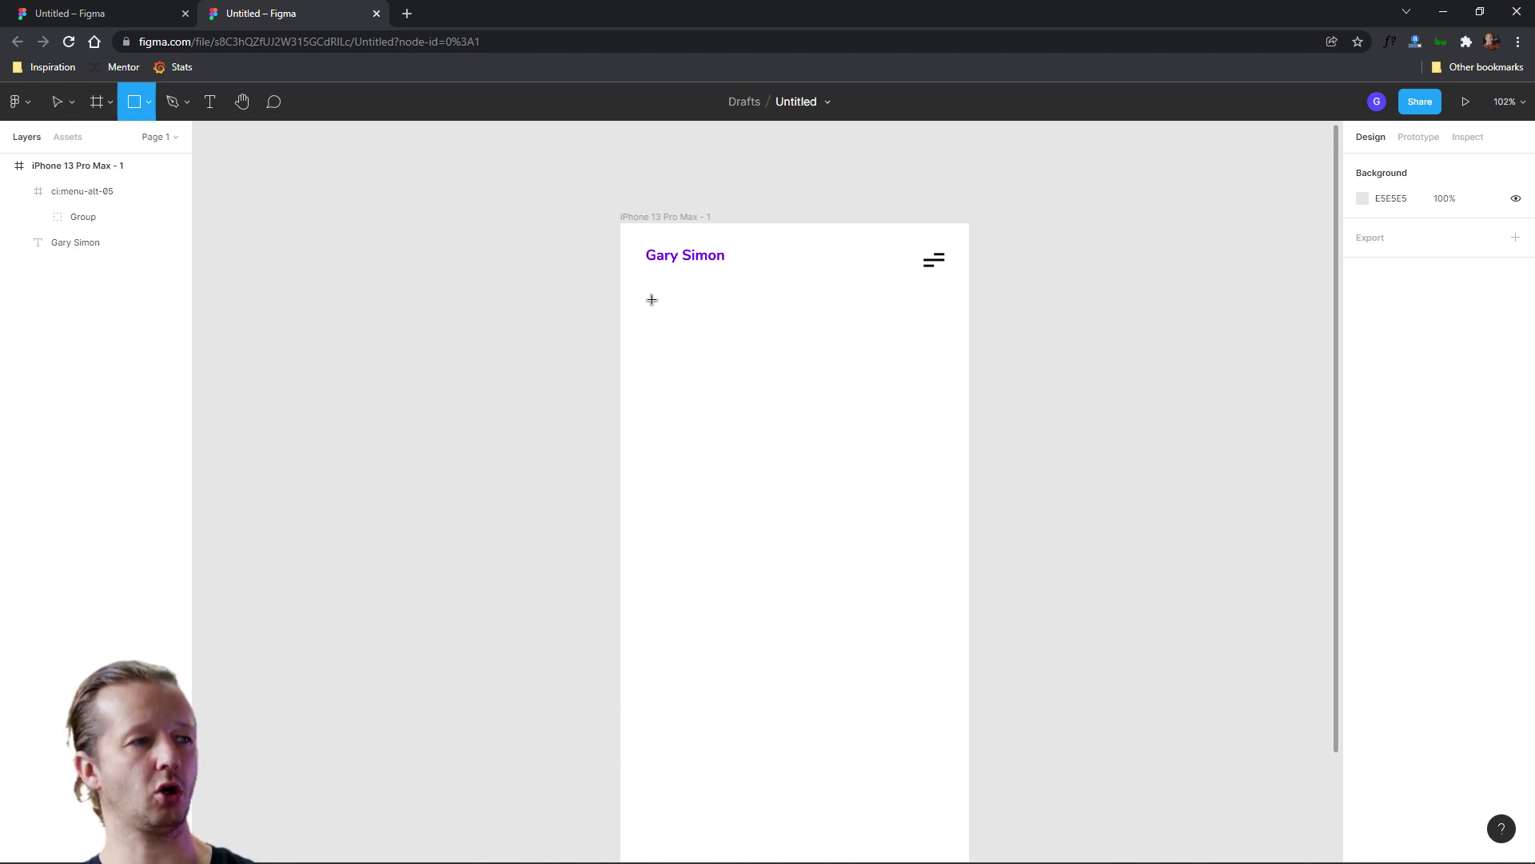
drag(646, 296, 945, 440)
drag(646, 351, 653, 352)
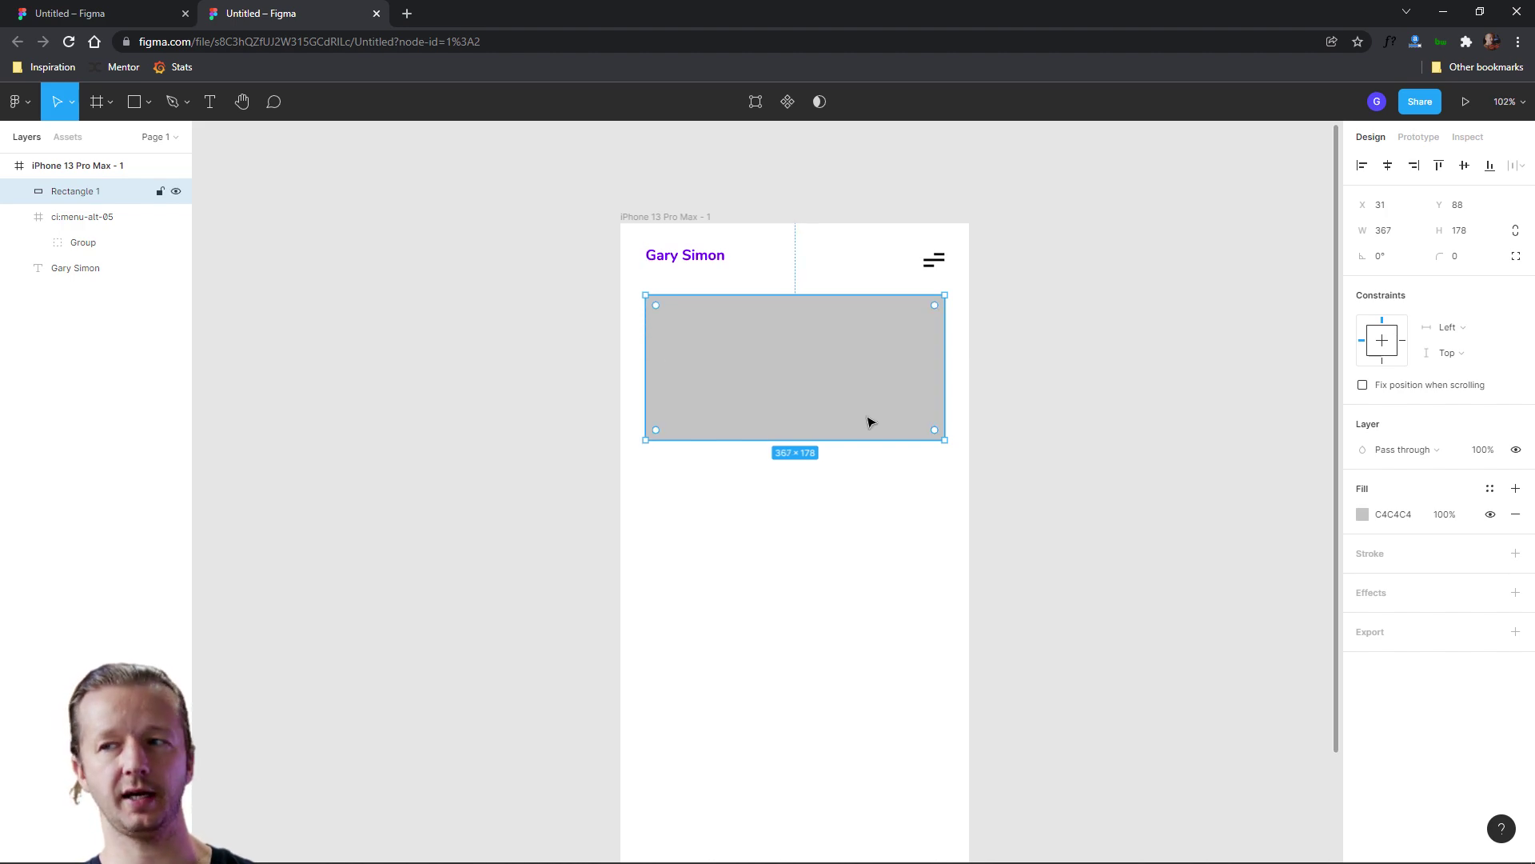
Fill the rectangle with the Gary Simon heading's purple and round its corners to 8.
key(i)
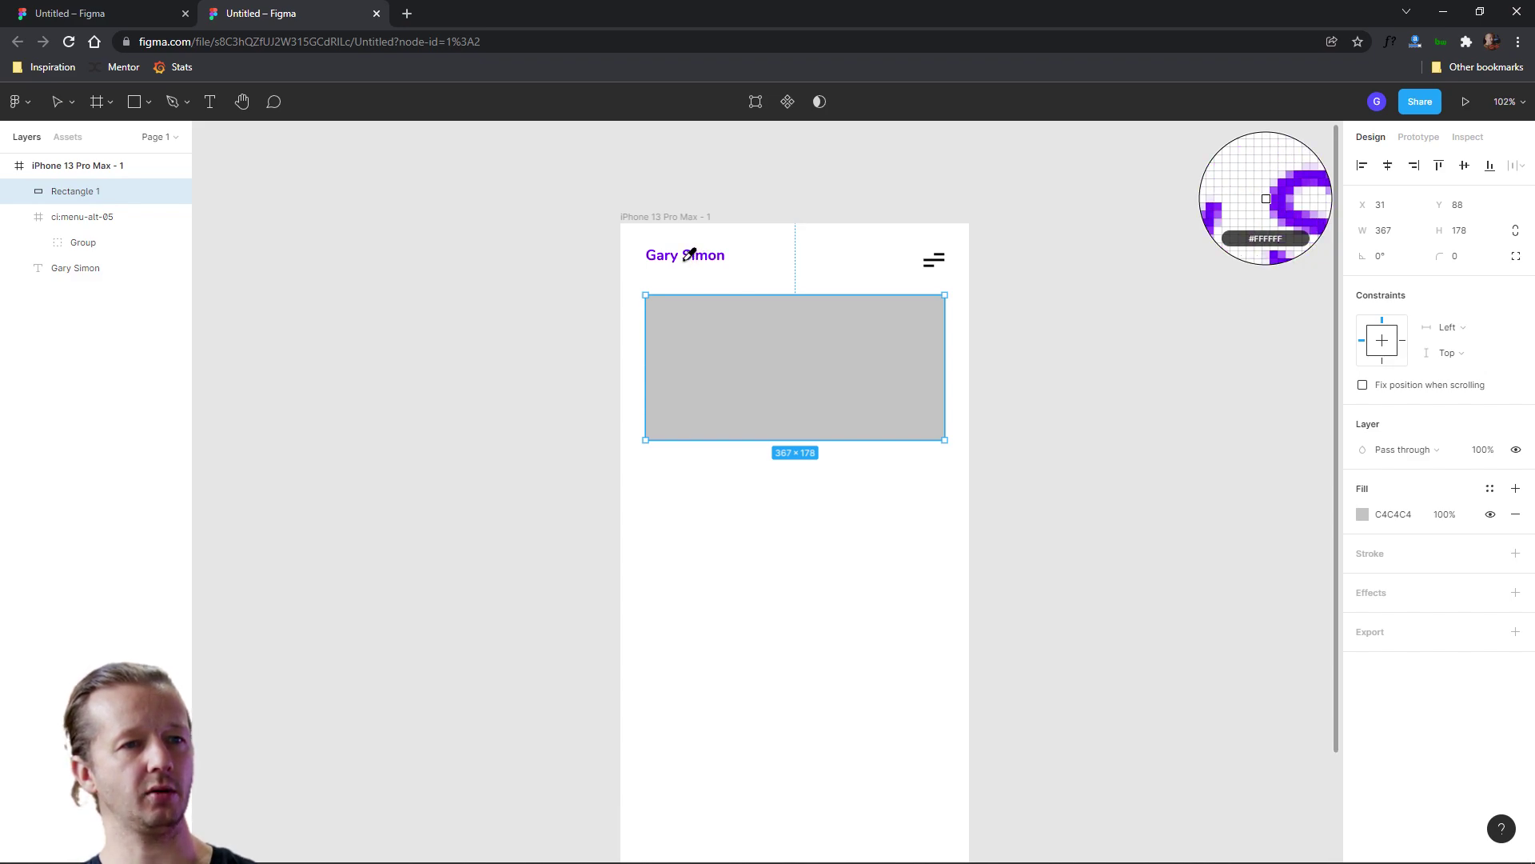
click(691, 260)
click(1051, 400)
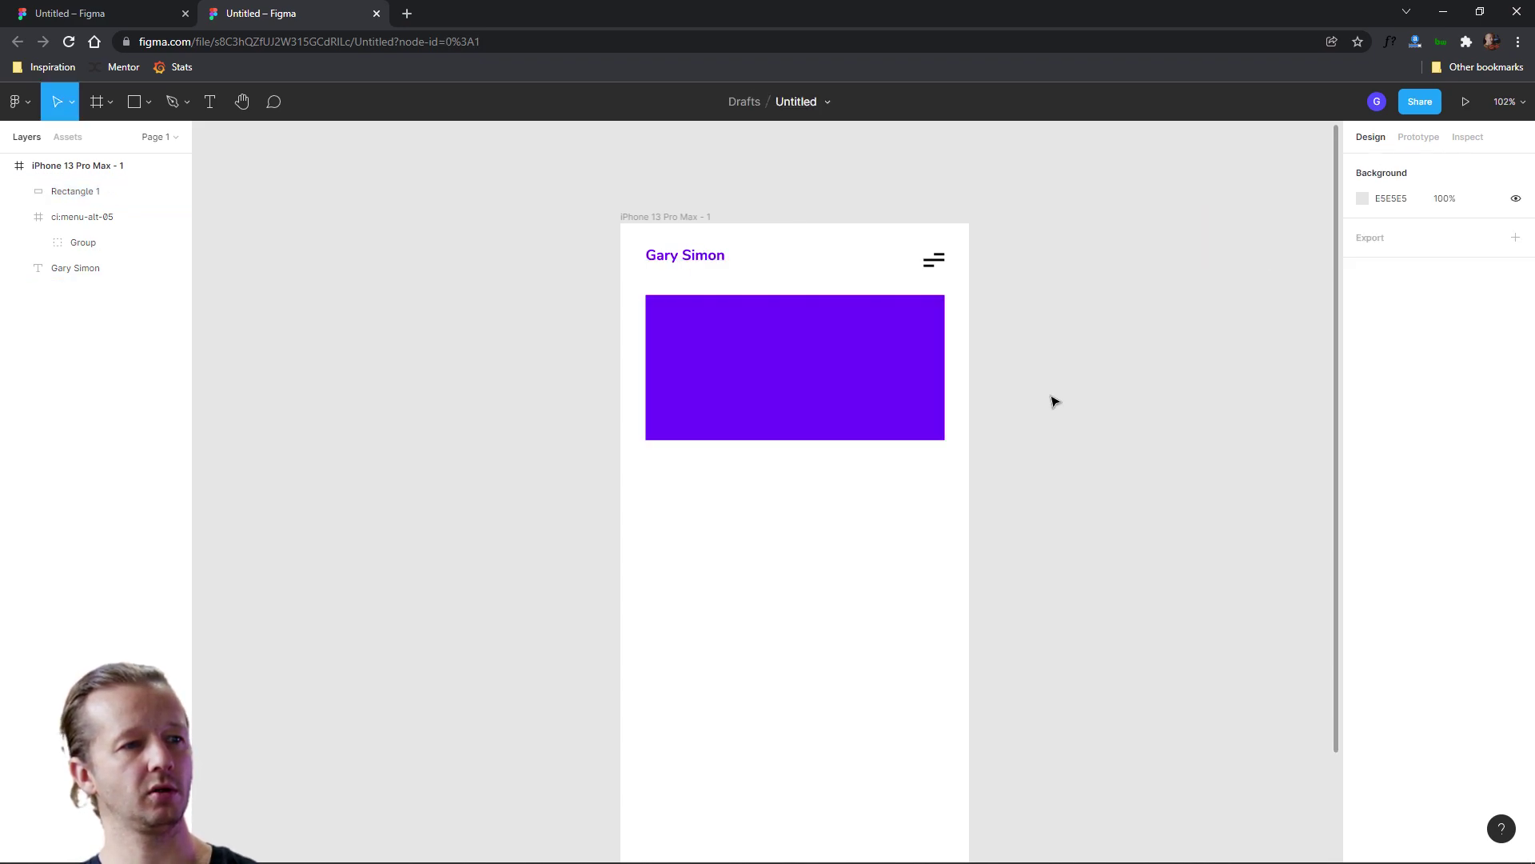
click(932, 345)
drag(935, 307, 943, 305)
click(1032, 322)
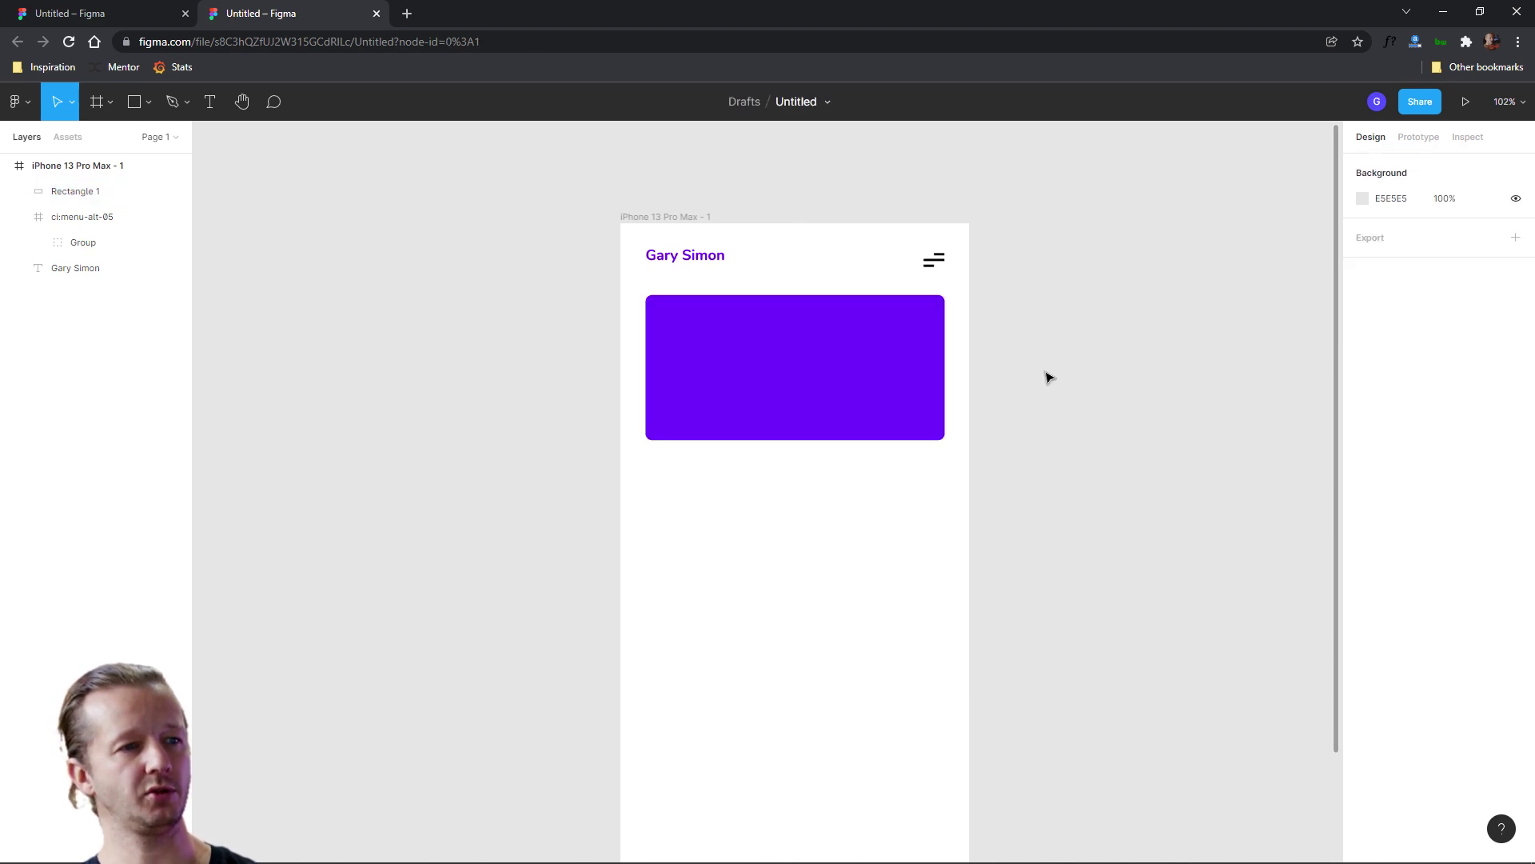
Paste the copied selfie illustration from the community page into the frame.
drag(524, 328, 528, 352)
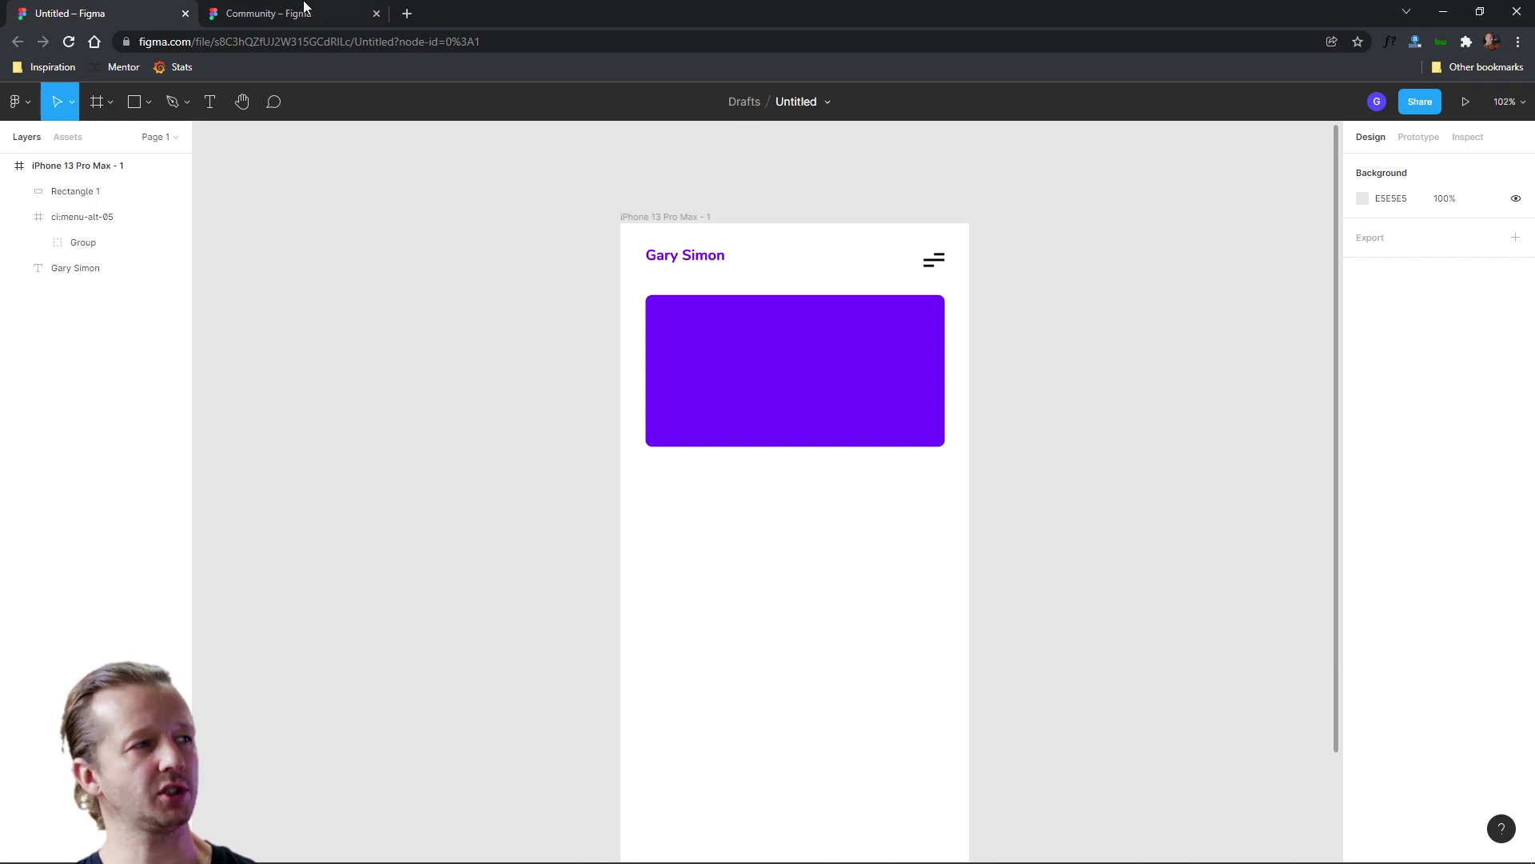
click(258, 10)
click(109, 9)
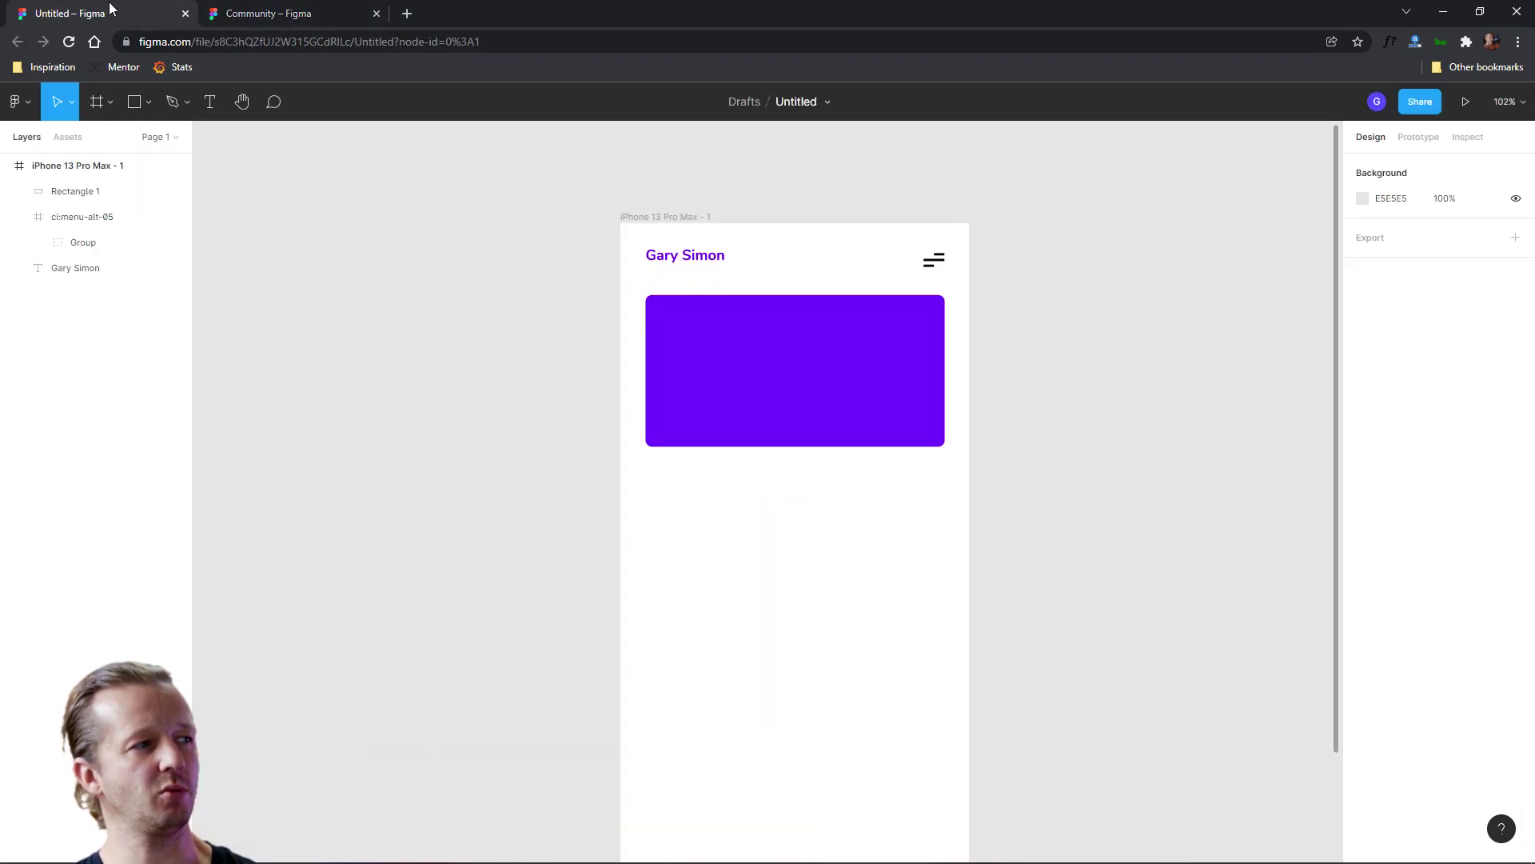
key(ctrl+v)
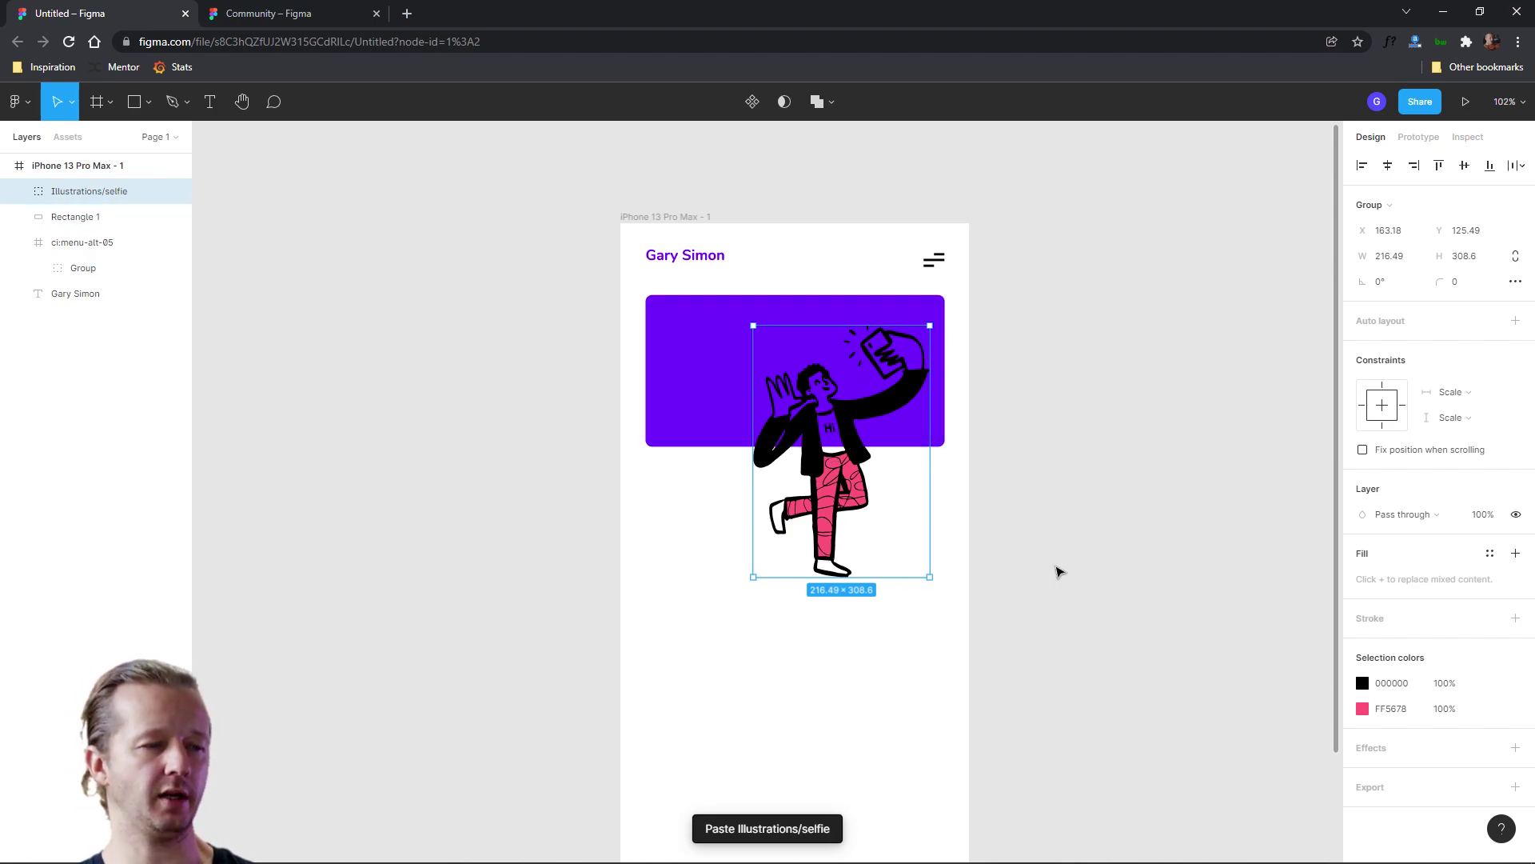
Duplicate the card rectangle above the illustration and use it as a mask.
click(709, 371)
key(ctrl+d)
drag(85, 214, 104, 183)
shift+click(844, 492)
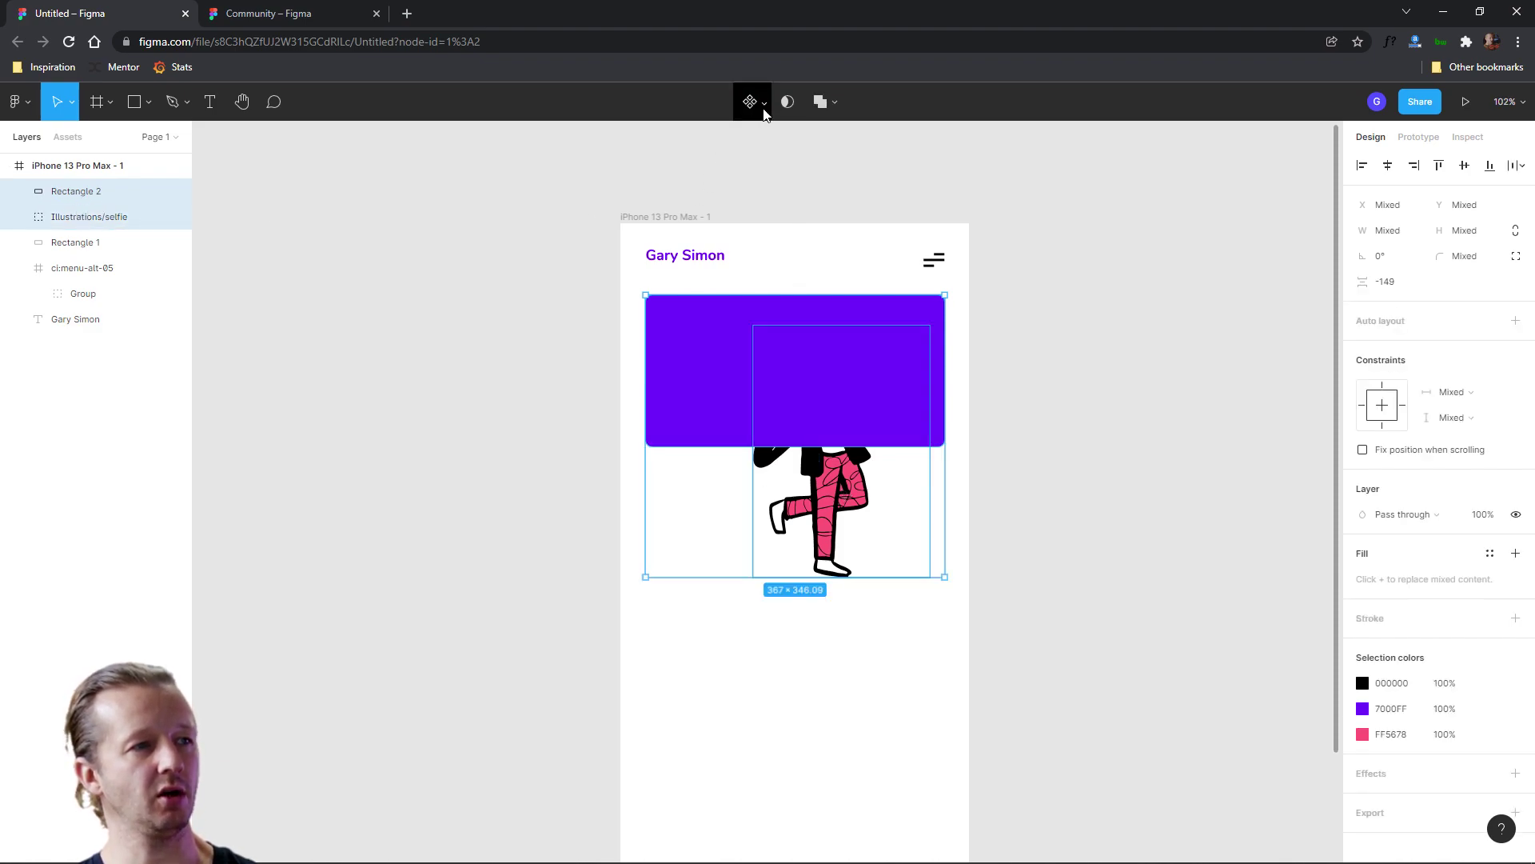
click(787, 101)
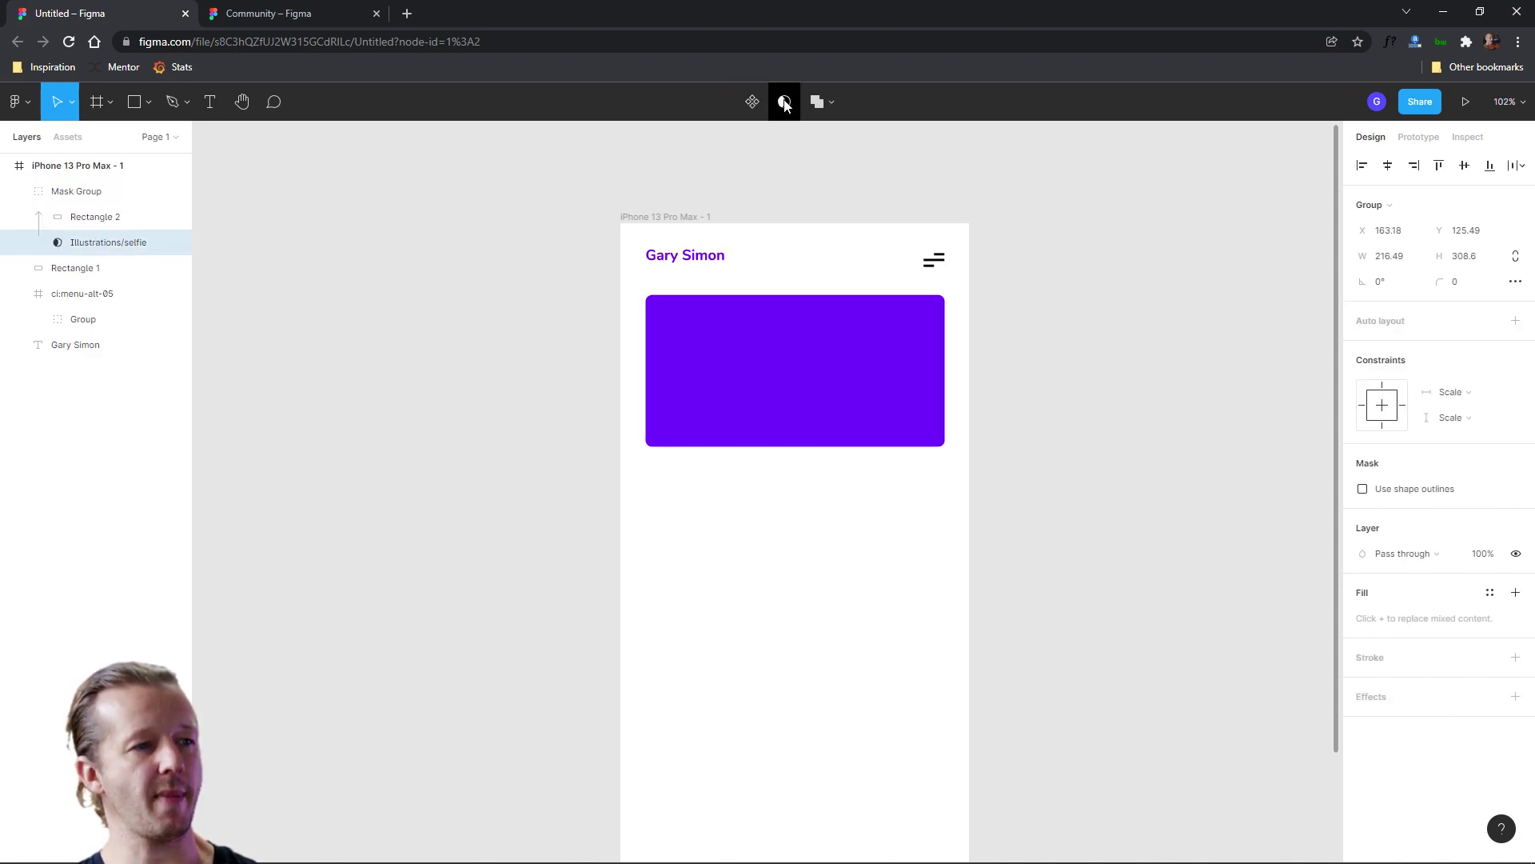
Recolour the Mask Group to dark purple #4A00A9.
click(88, 218)
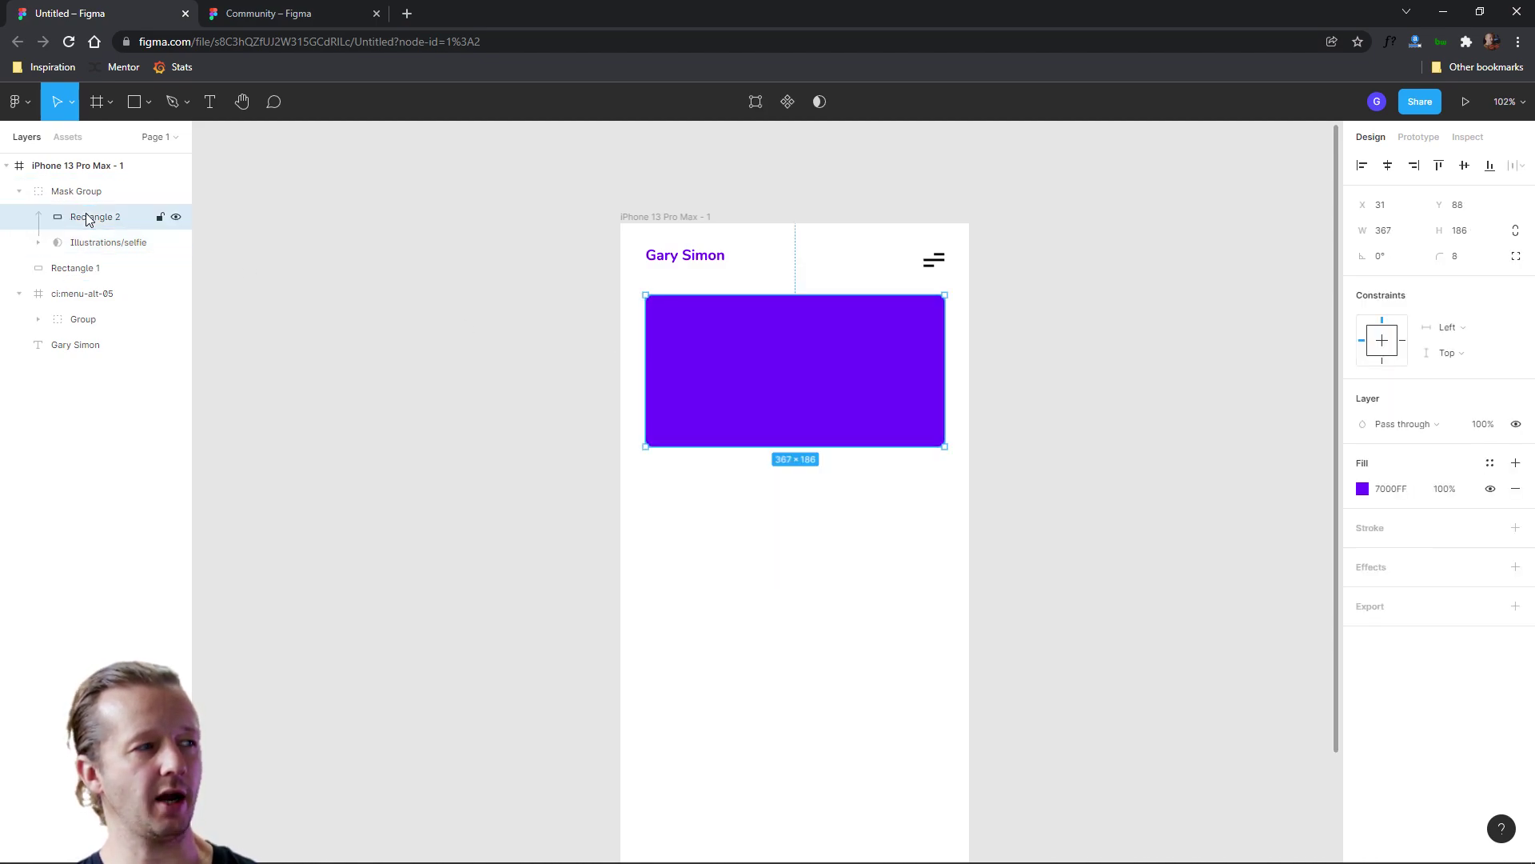
click(88, 194)
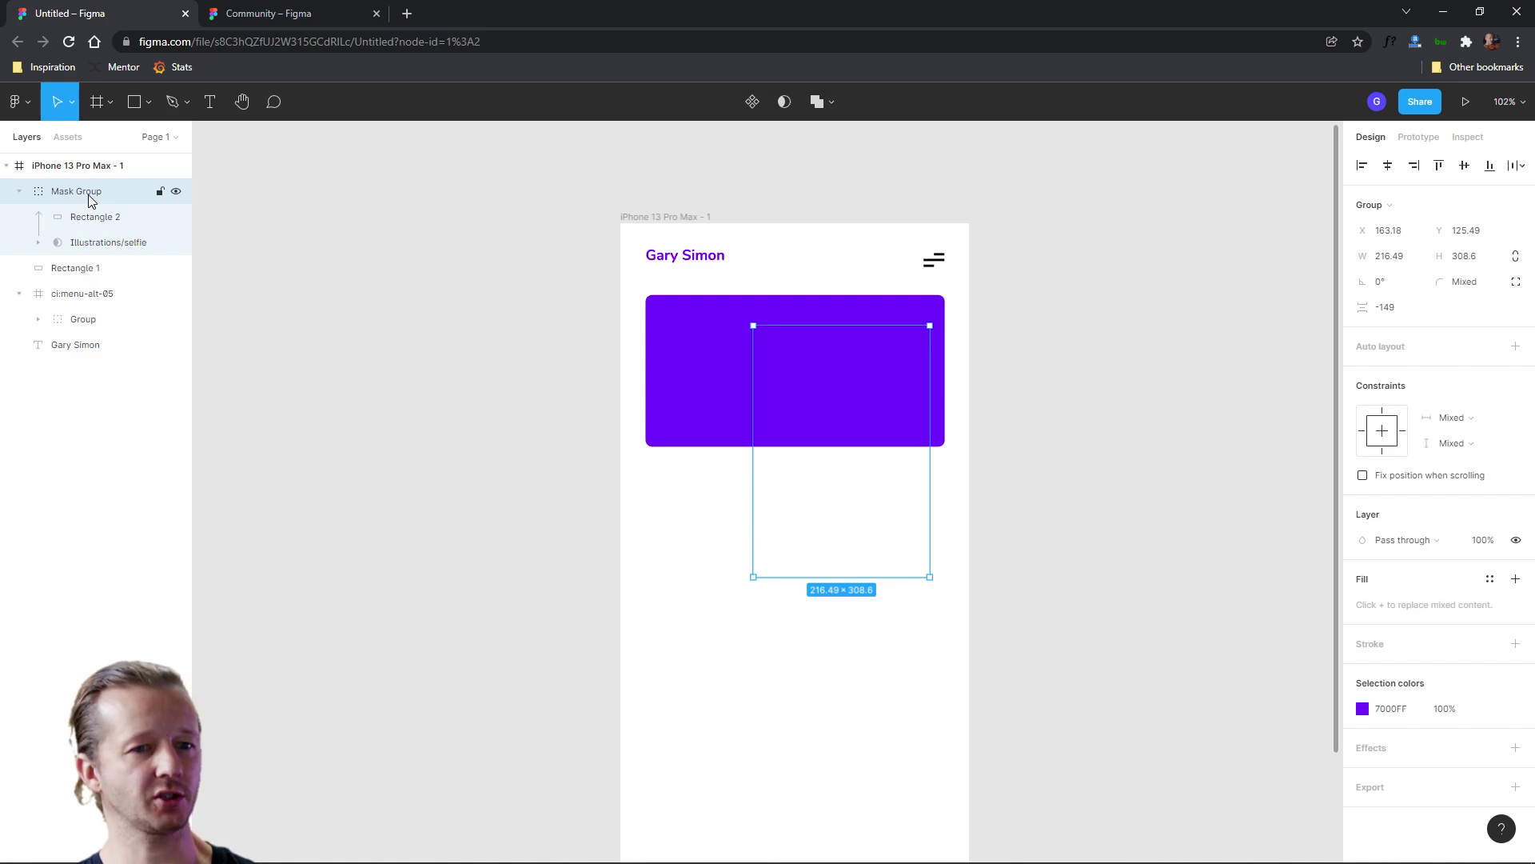
click(1364, 710)
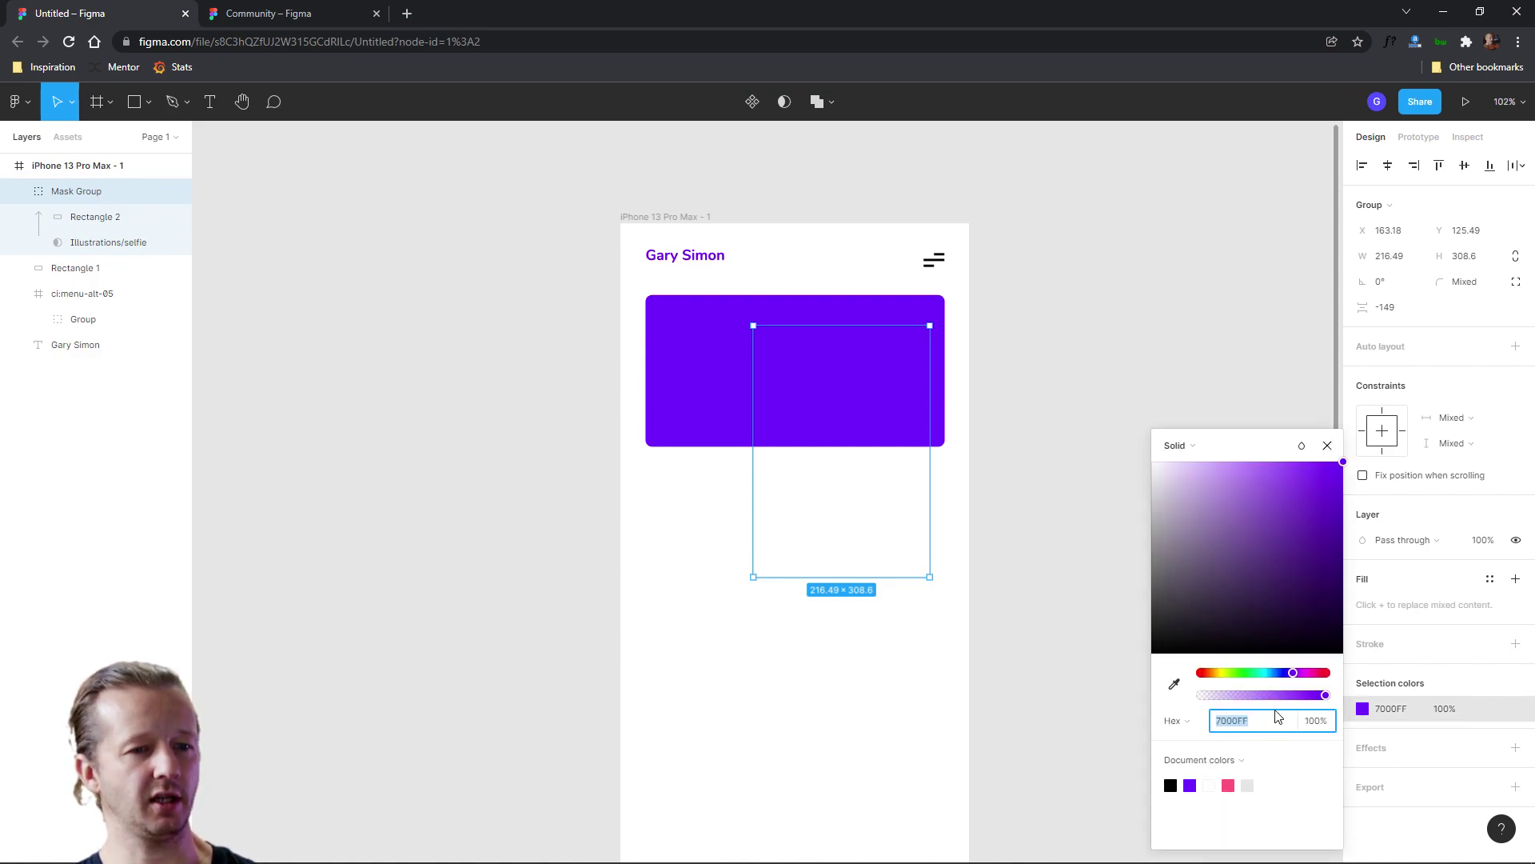
drag(1312, 507, 1361, 537)
click(1164, 401)
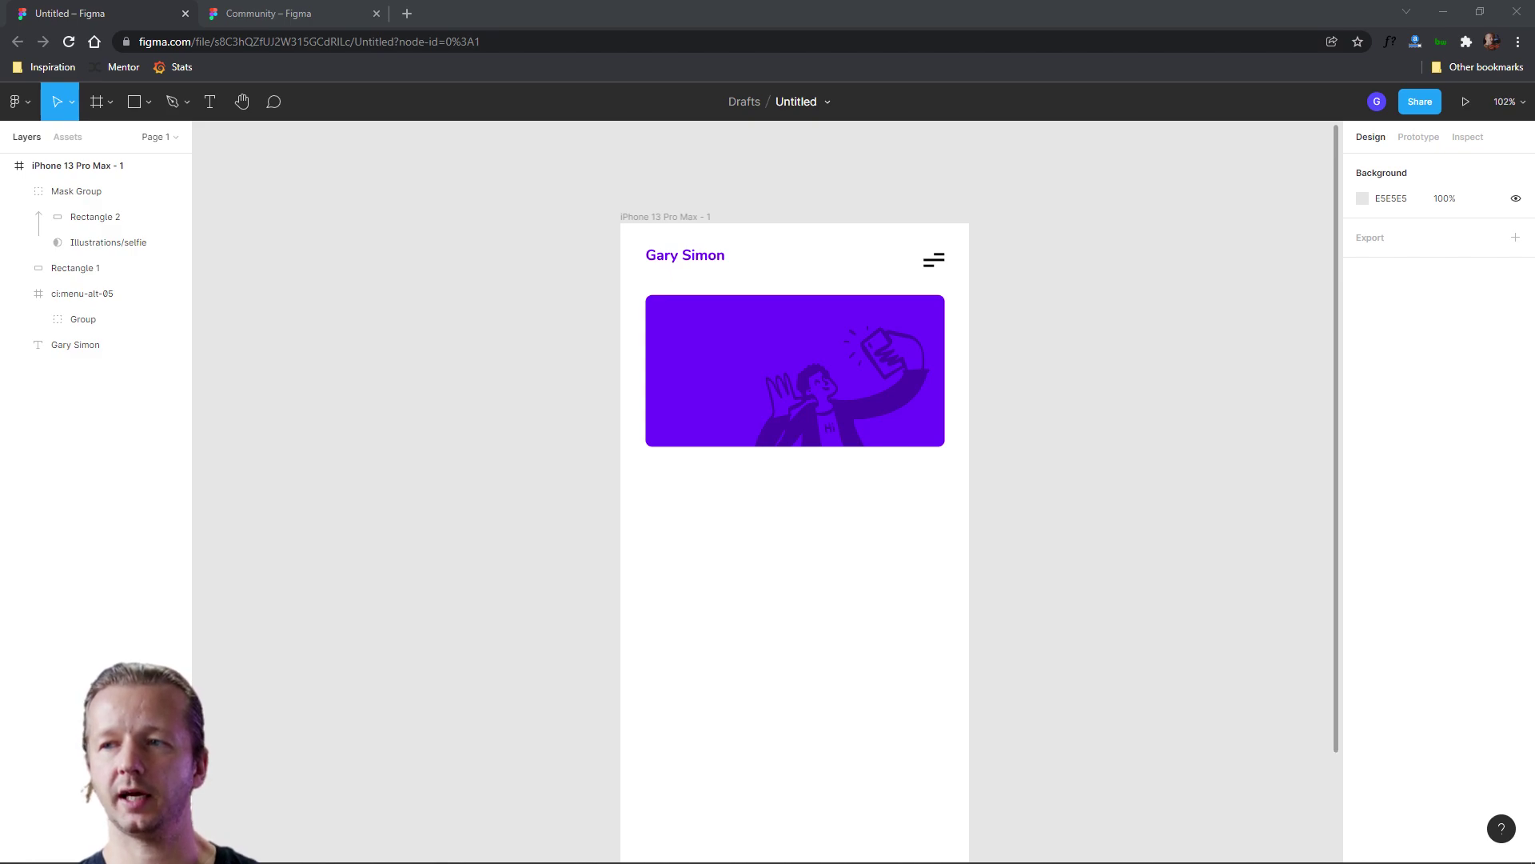
Paste the white Congrats! heading and logged-in message into the purple card, nudged up slightly.
click(593, 325)
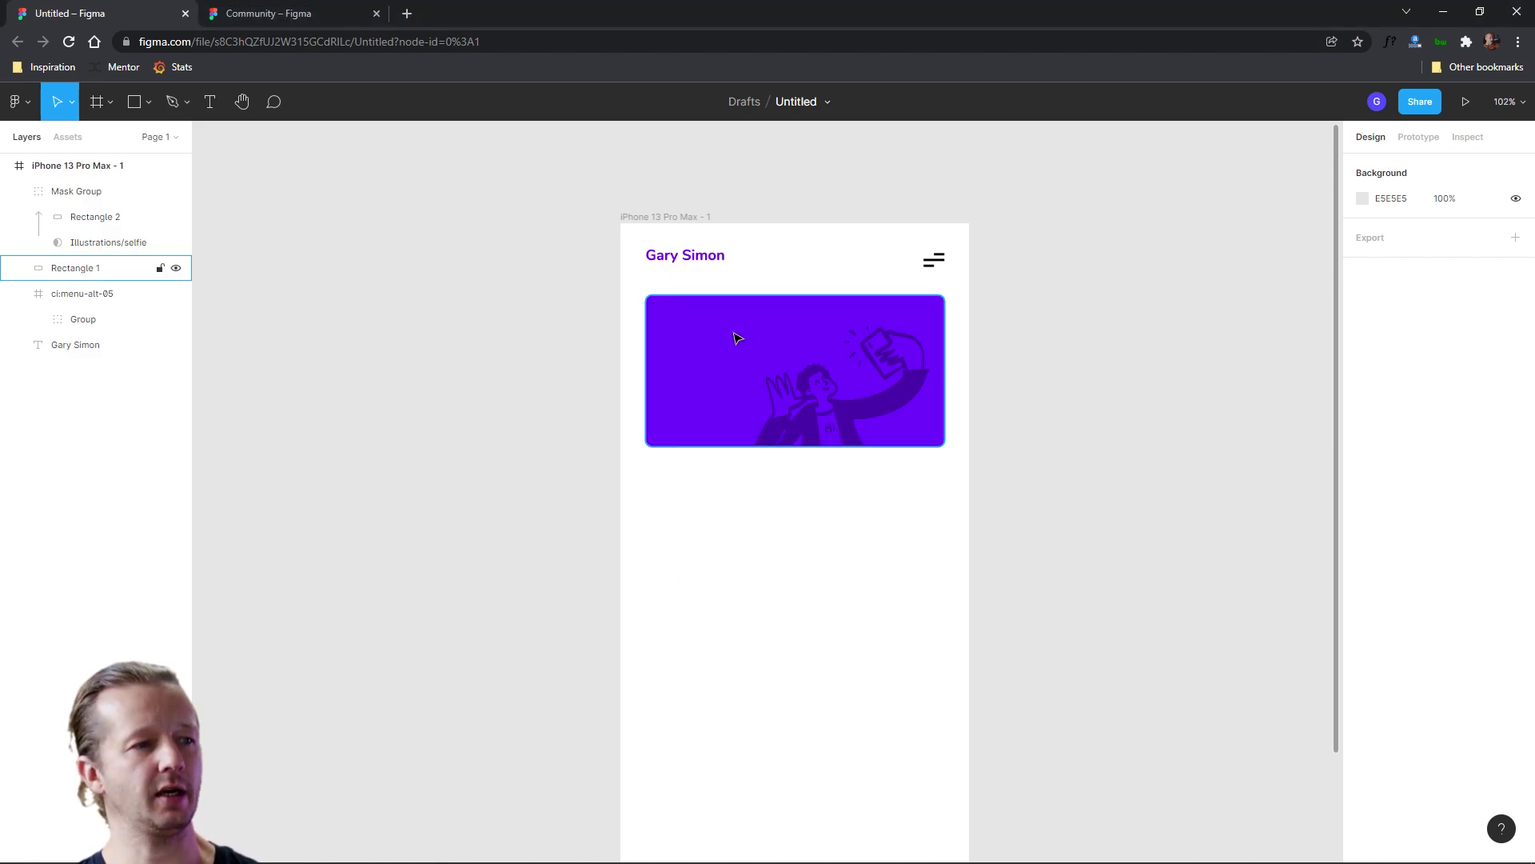
key(ctrl+v)
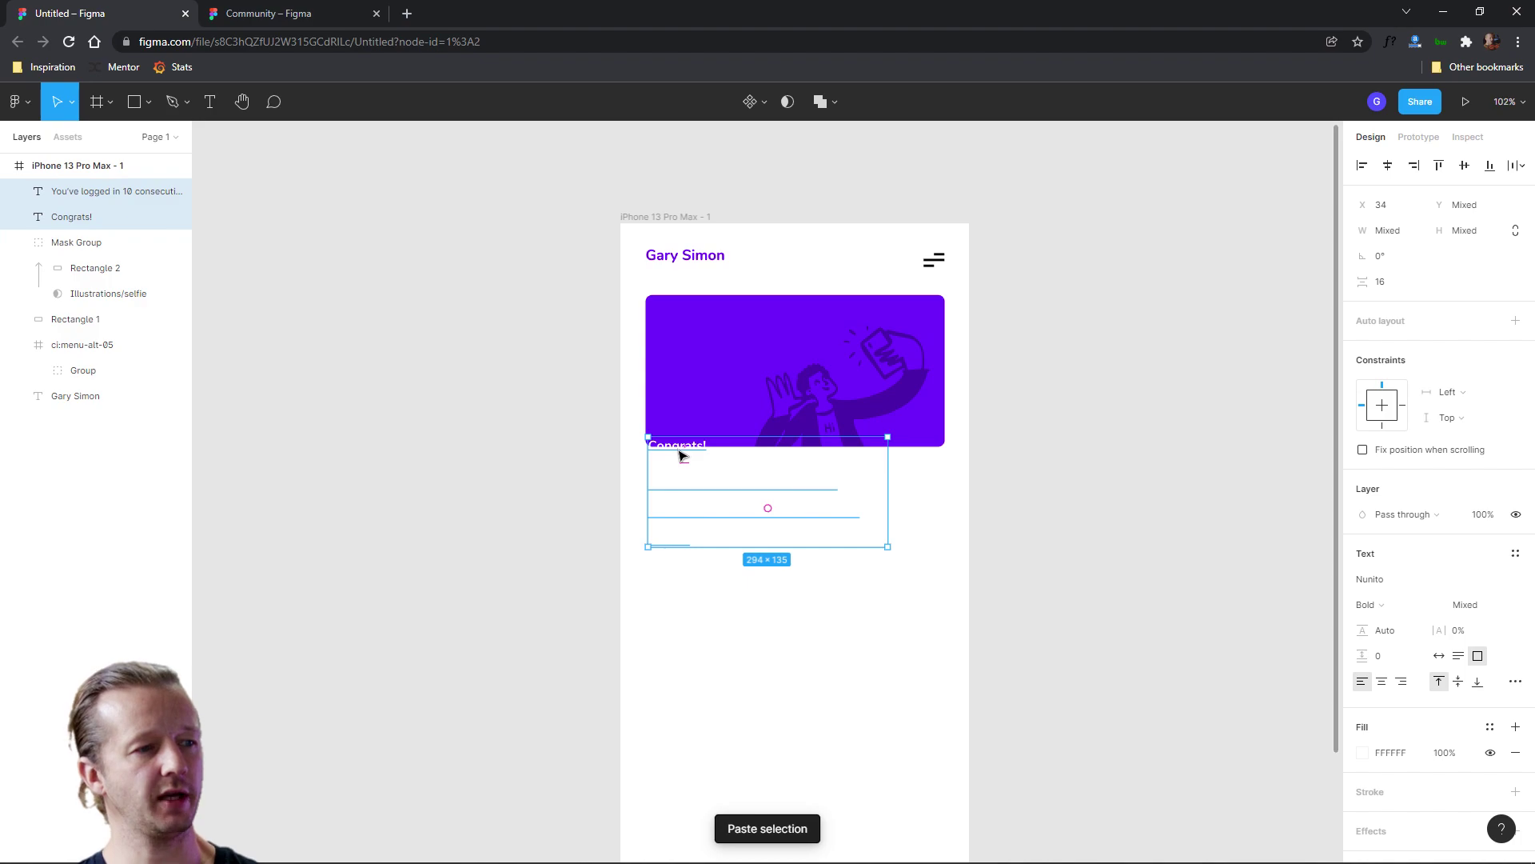
drag(679, 449, 695, 332)
click(952, 511)
click(724, 372)
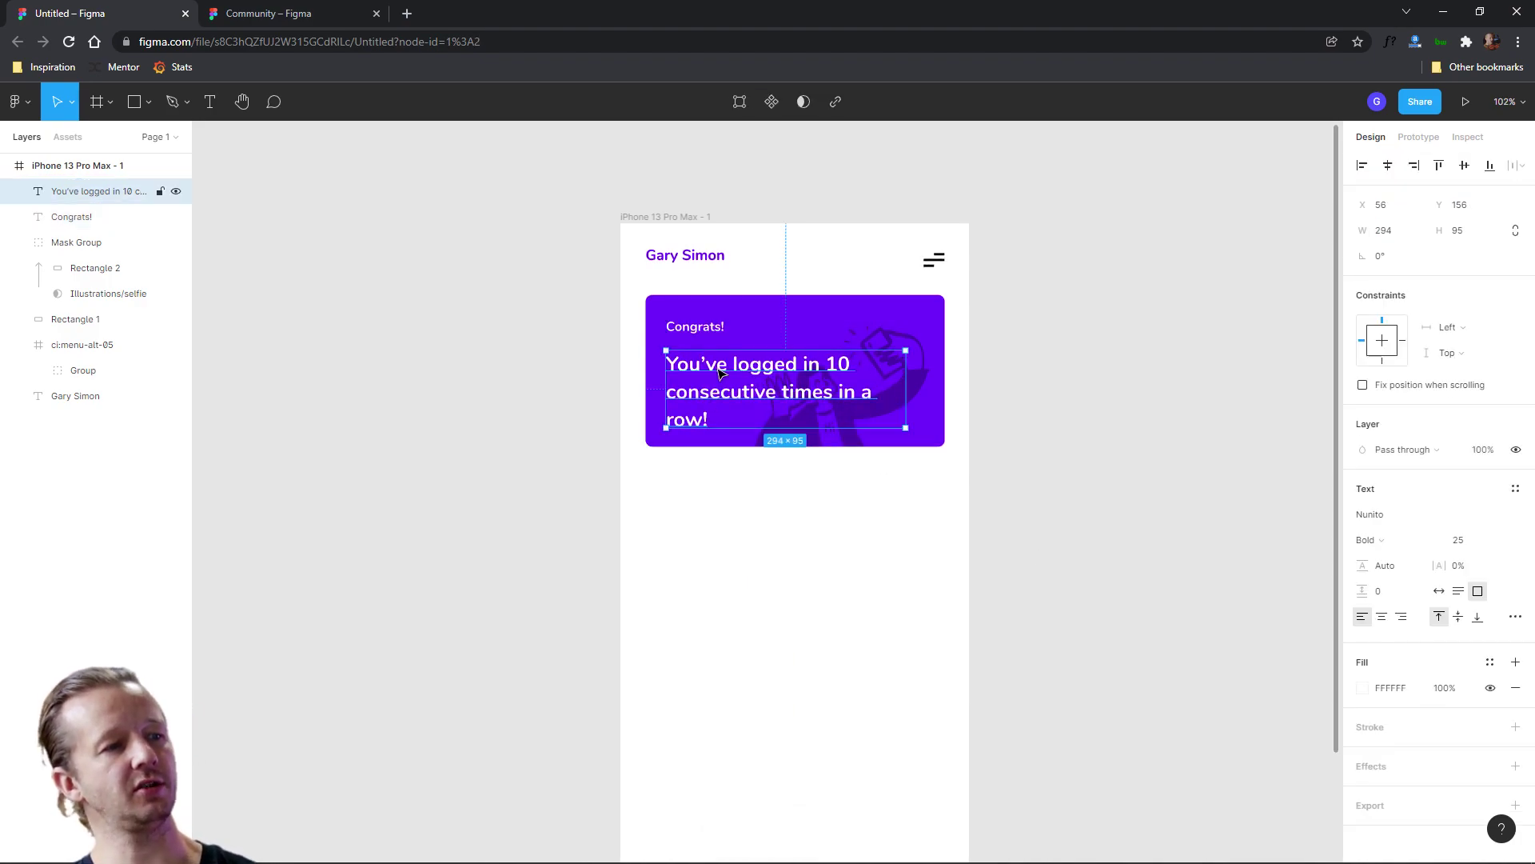
shift+click(709, 335)
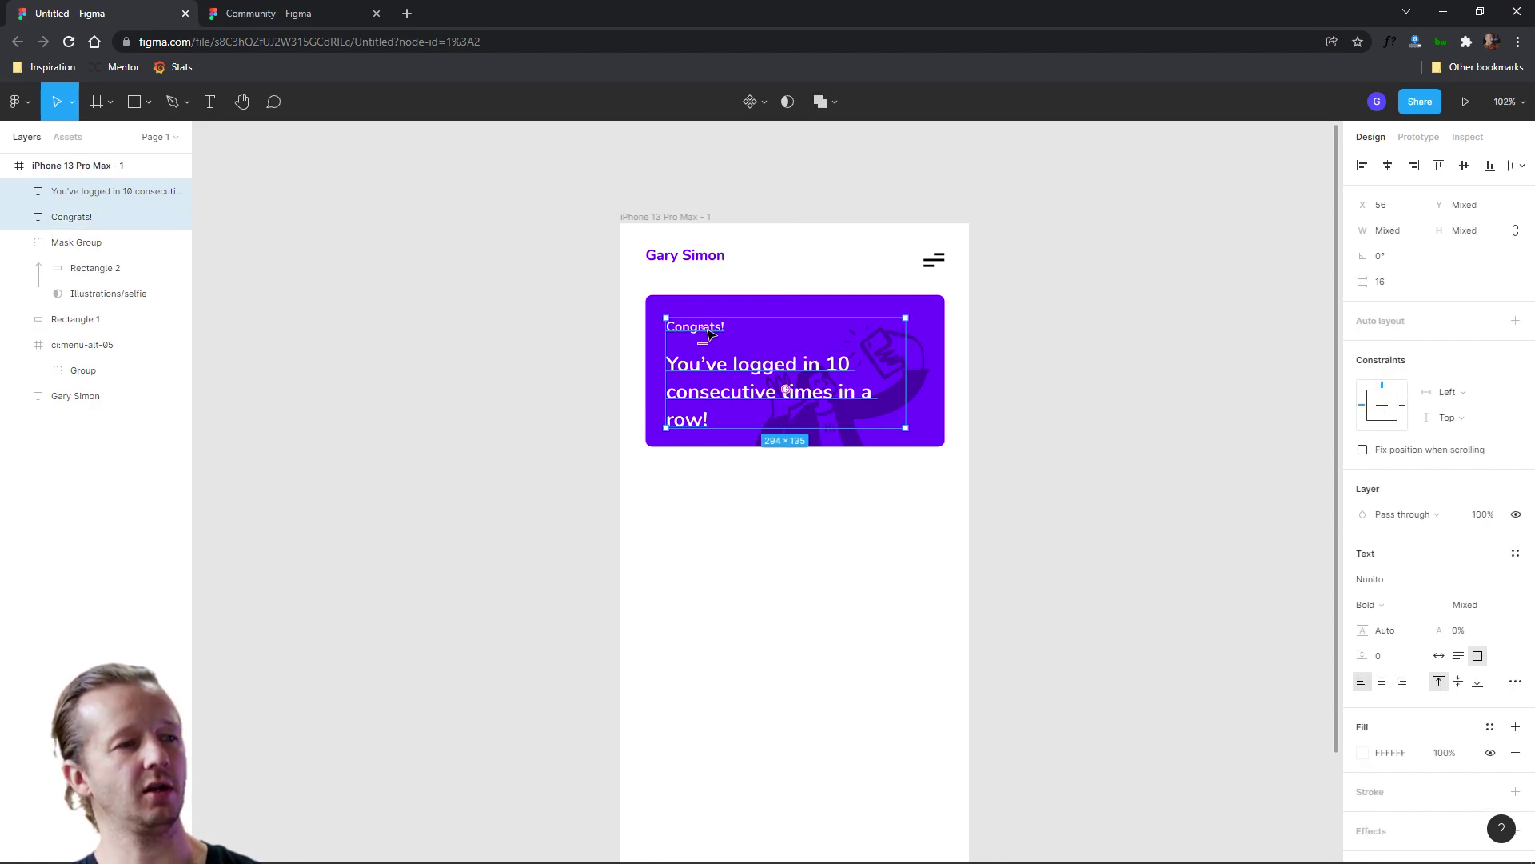
key(Up)
key(Up)
key(Up)
key(Up)
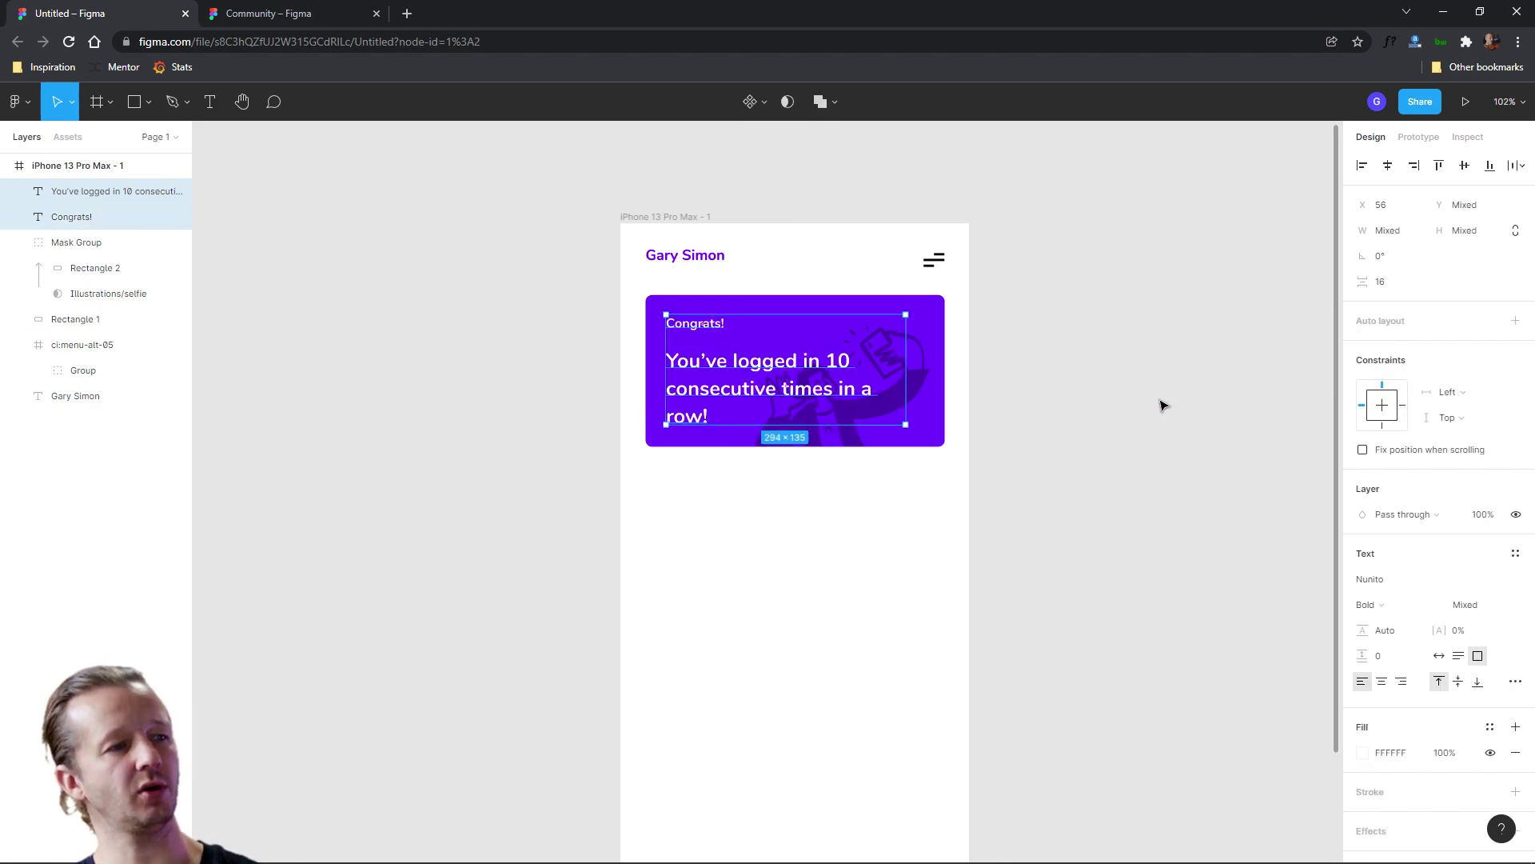
click(1161, 402)
Place a close icon from the Iconify plugin on the card's top-right corner.
right_click(1014, 333)
mouse_move(1074, 427)
click(1201, 316)
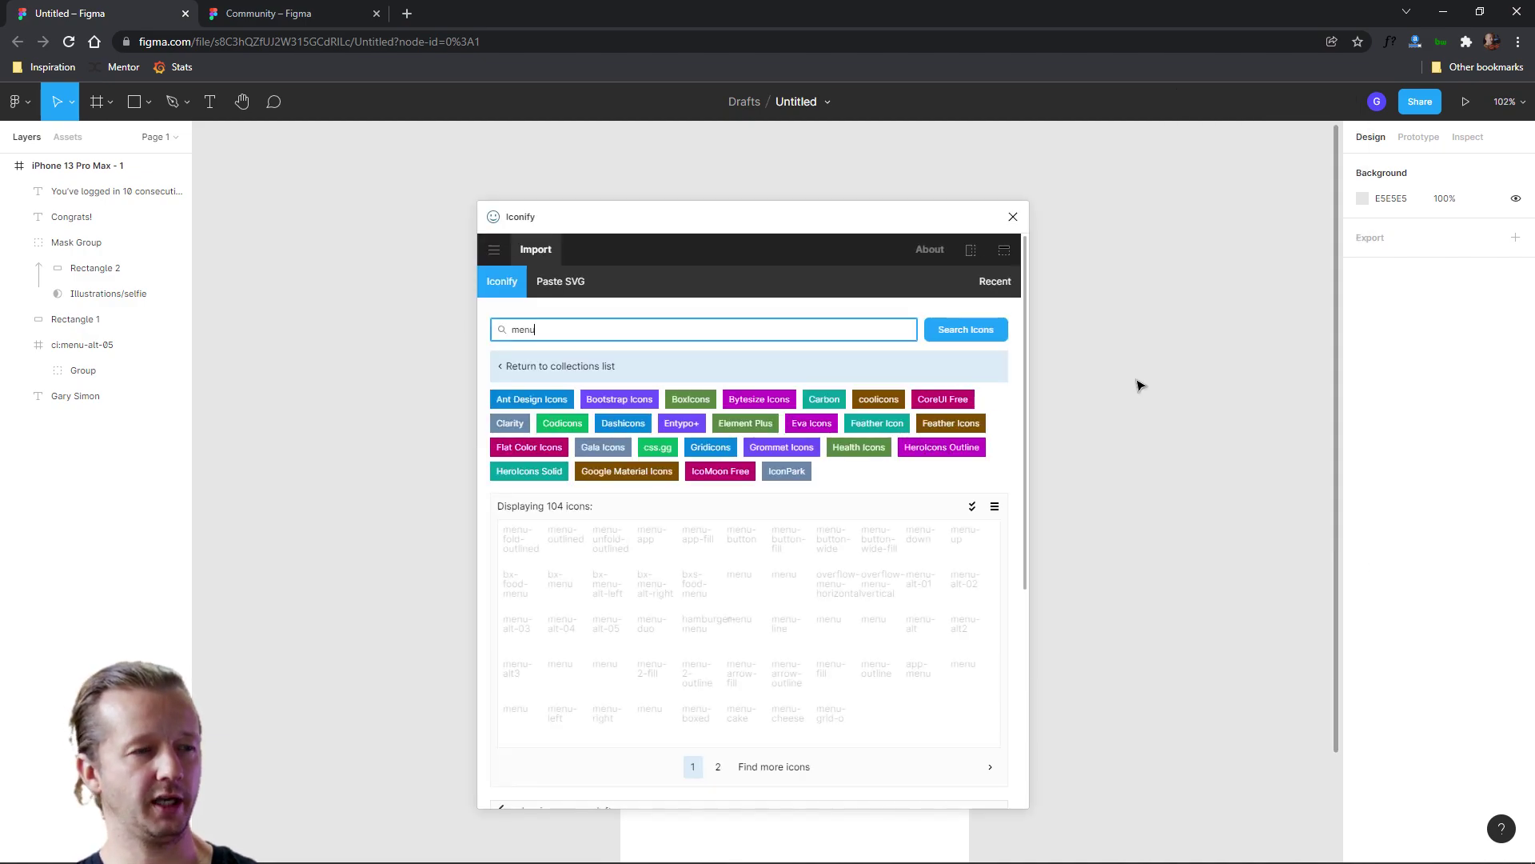
key(ctrl+a)
text(elose)
drag(718, 256, 1201, 283)
drag(1028, 644, 926, 332)
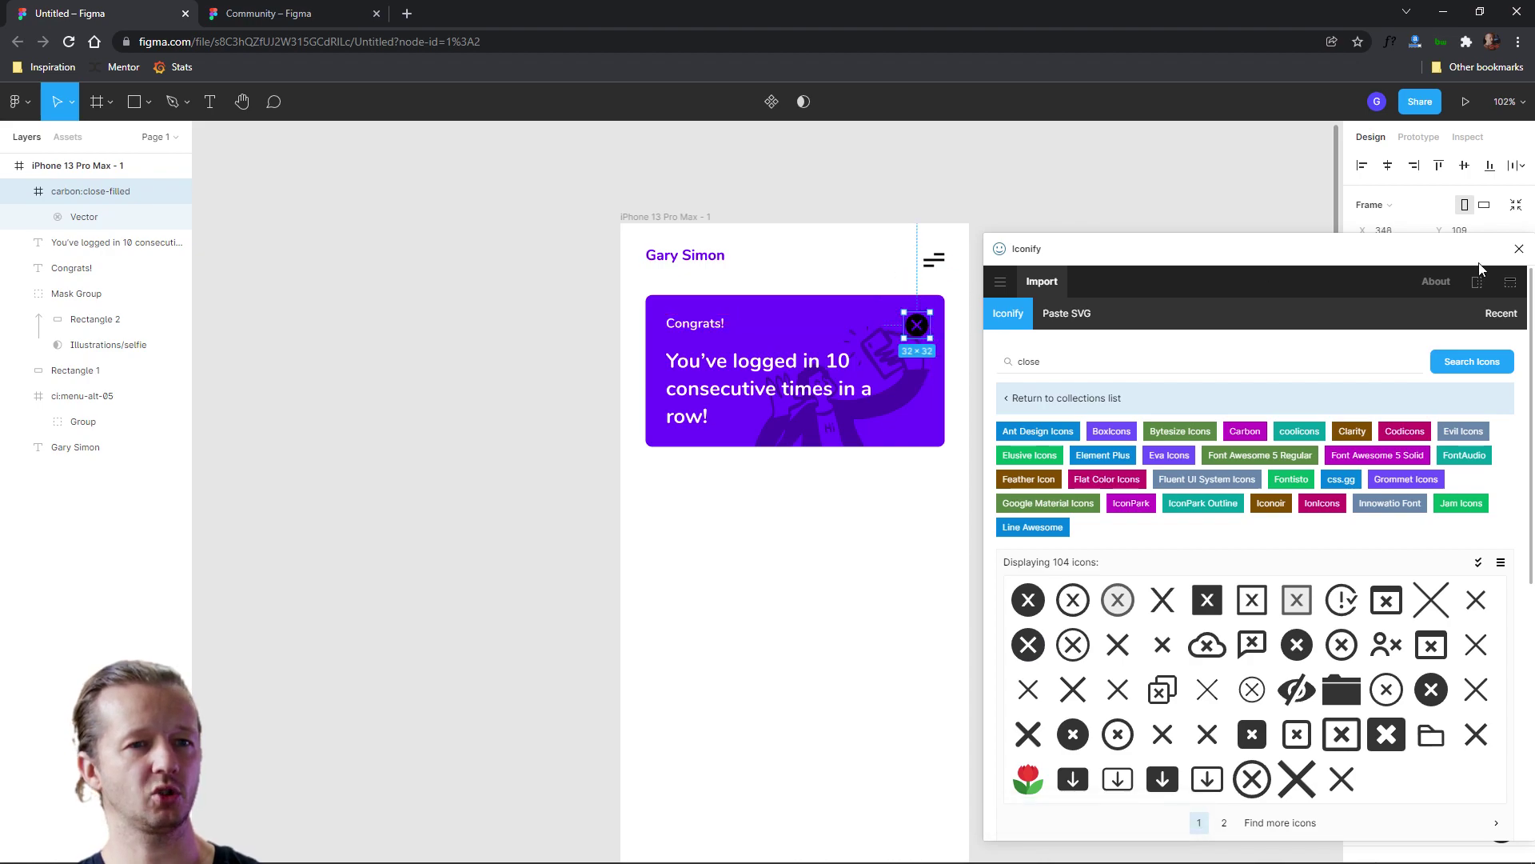
click(1513, 255)
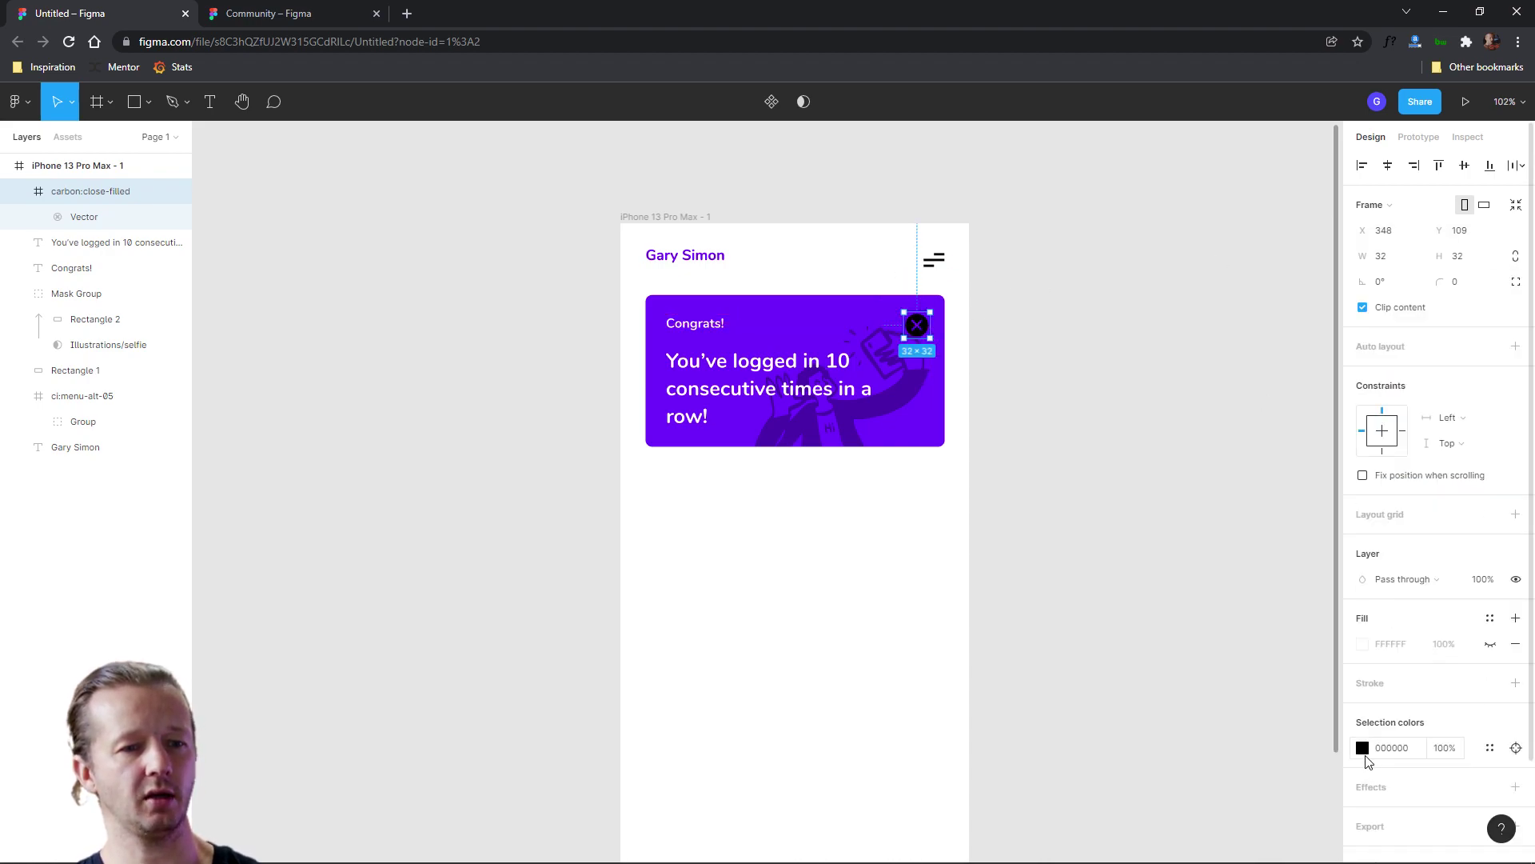
Make the close icon white (FFF), resize it to 25×25, and nudge it into the corner.
click(1362, 748)
text(fff)
key(Return)
click(1062, 408)
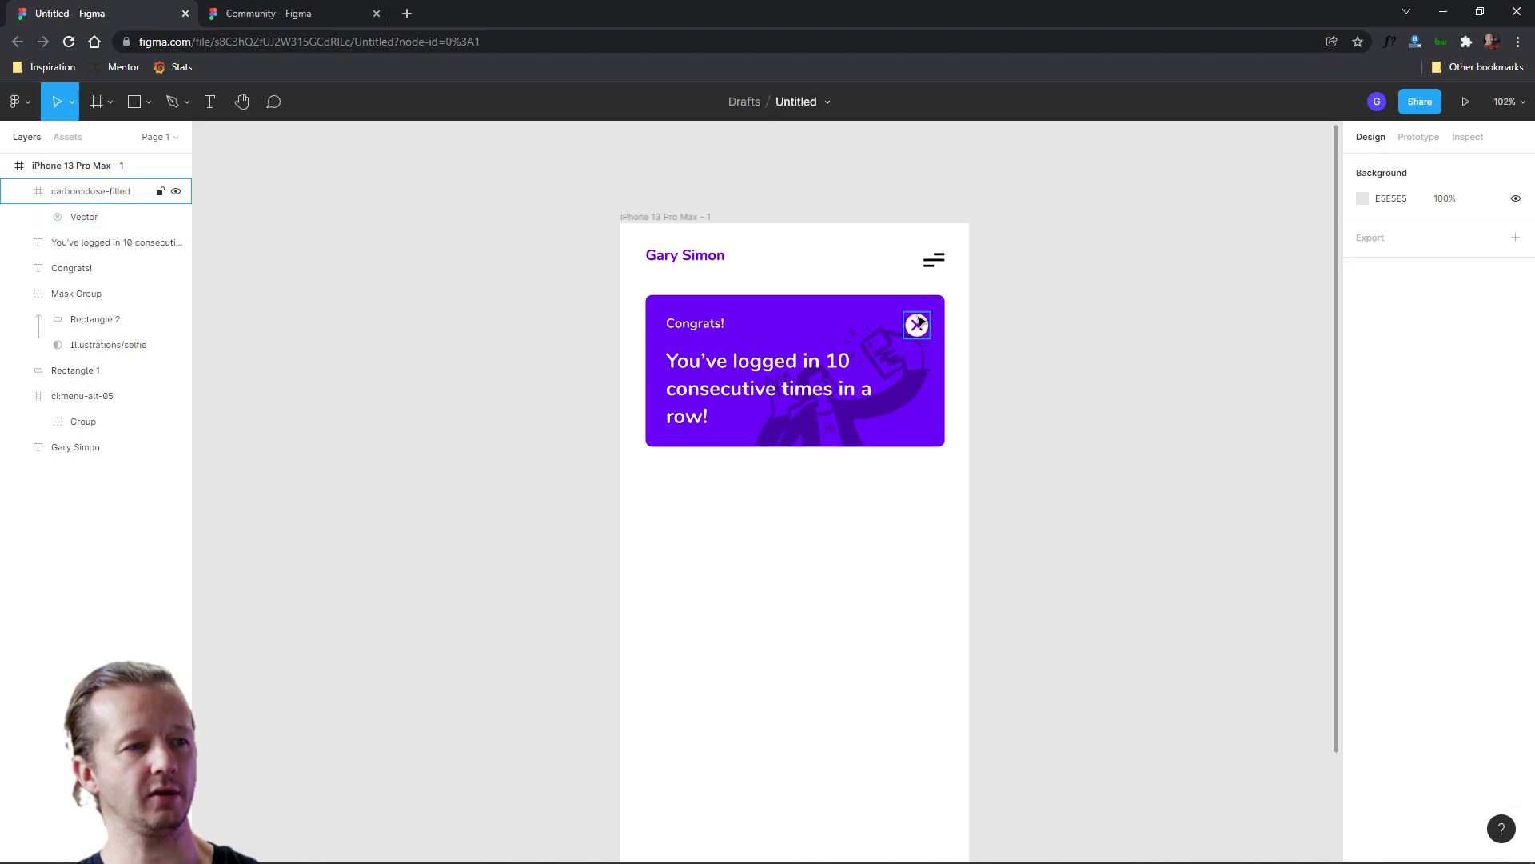
click(921, 329)
drag(930, 339, 924, 333)
key(Right)
key(Right)
key(Right)
key(Right)
key(Right)
key(Down)
key(Down)
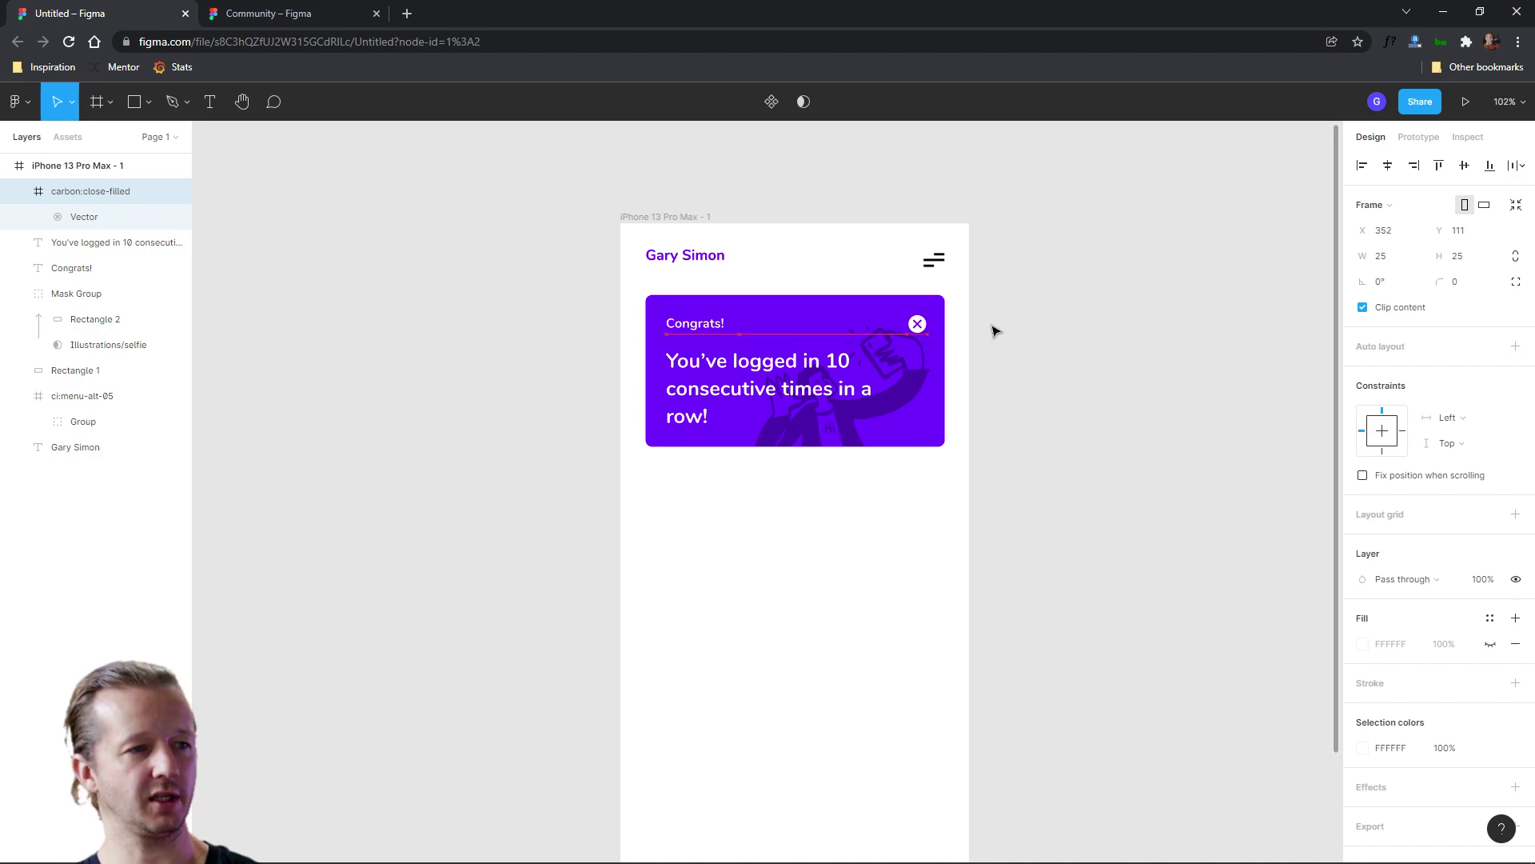
click(1009, 327)
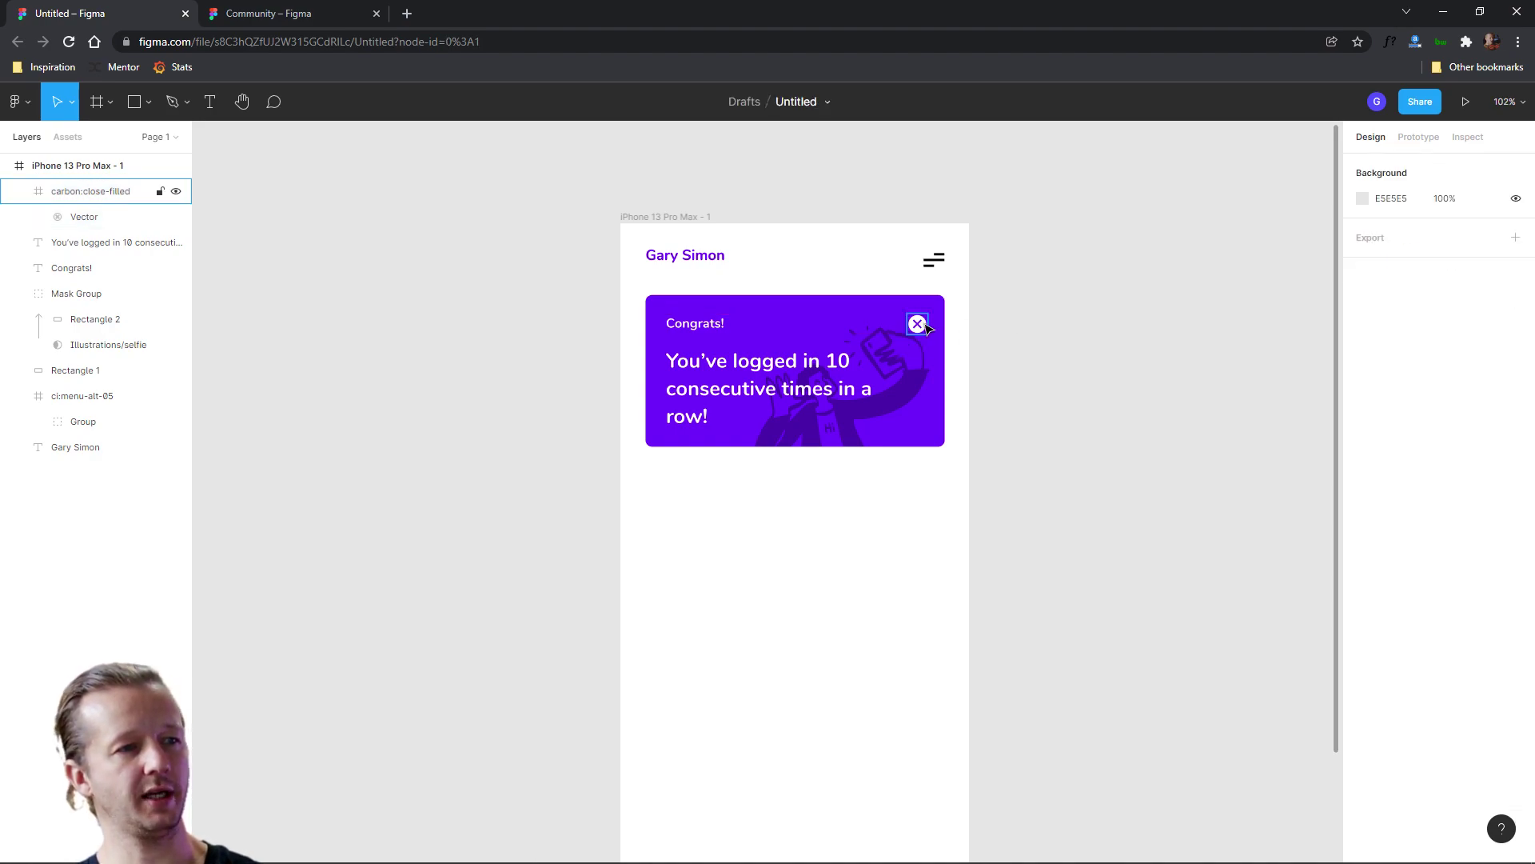
click(916, 324)
click(1034, 340)
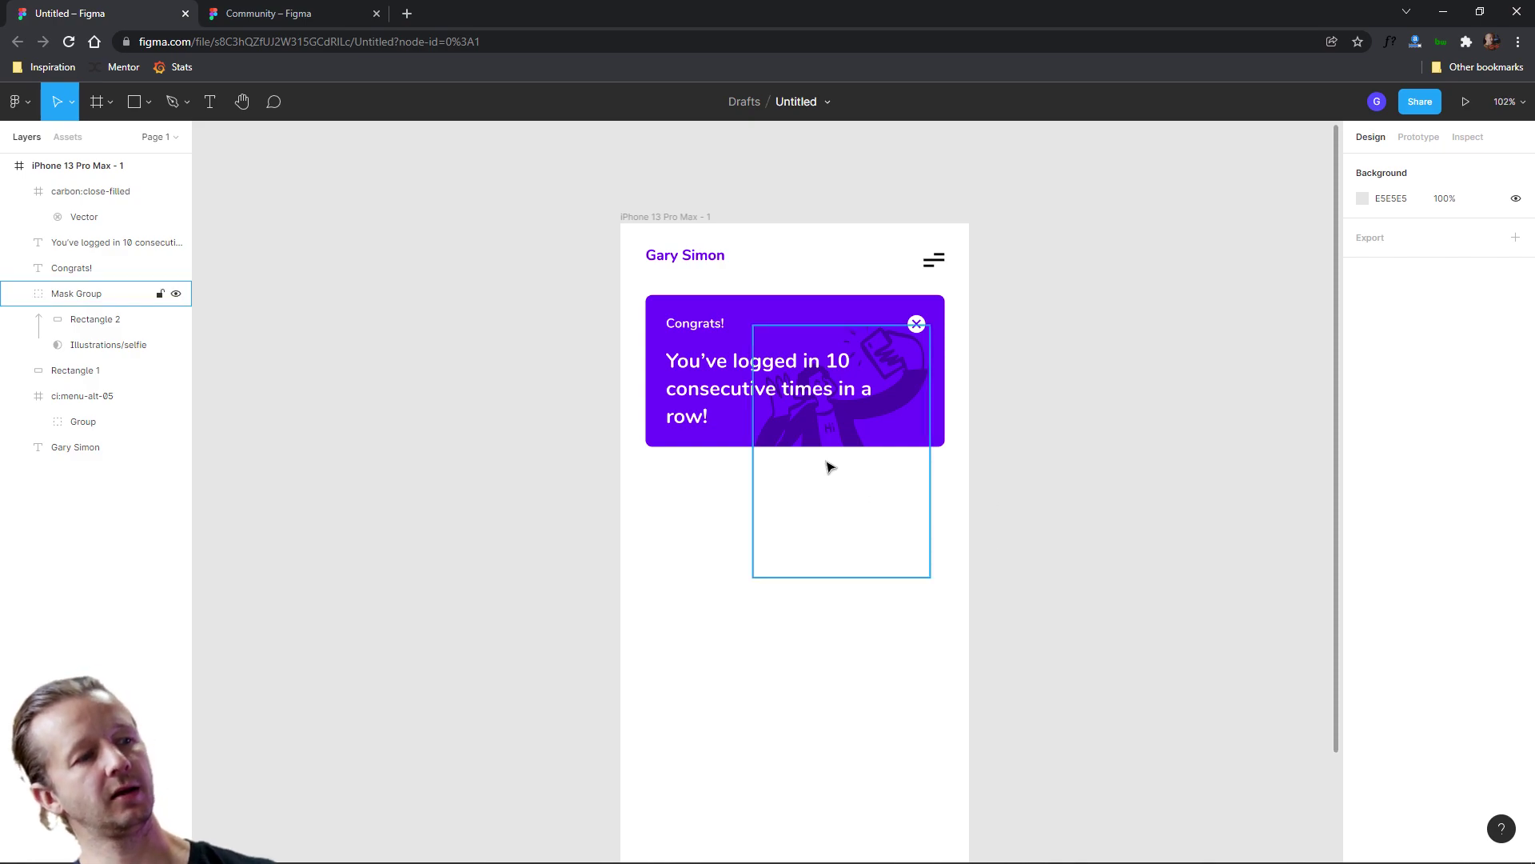
Tighten the logged-in message text's line height to 128.9%.
click(721, 385)
drag(1369, 564, 1348, 564)
click(1048, 442)
click(757, 376)
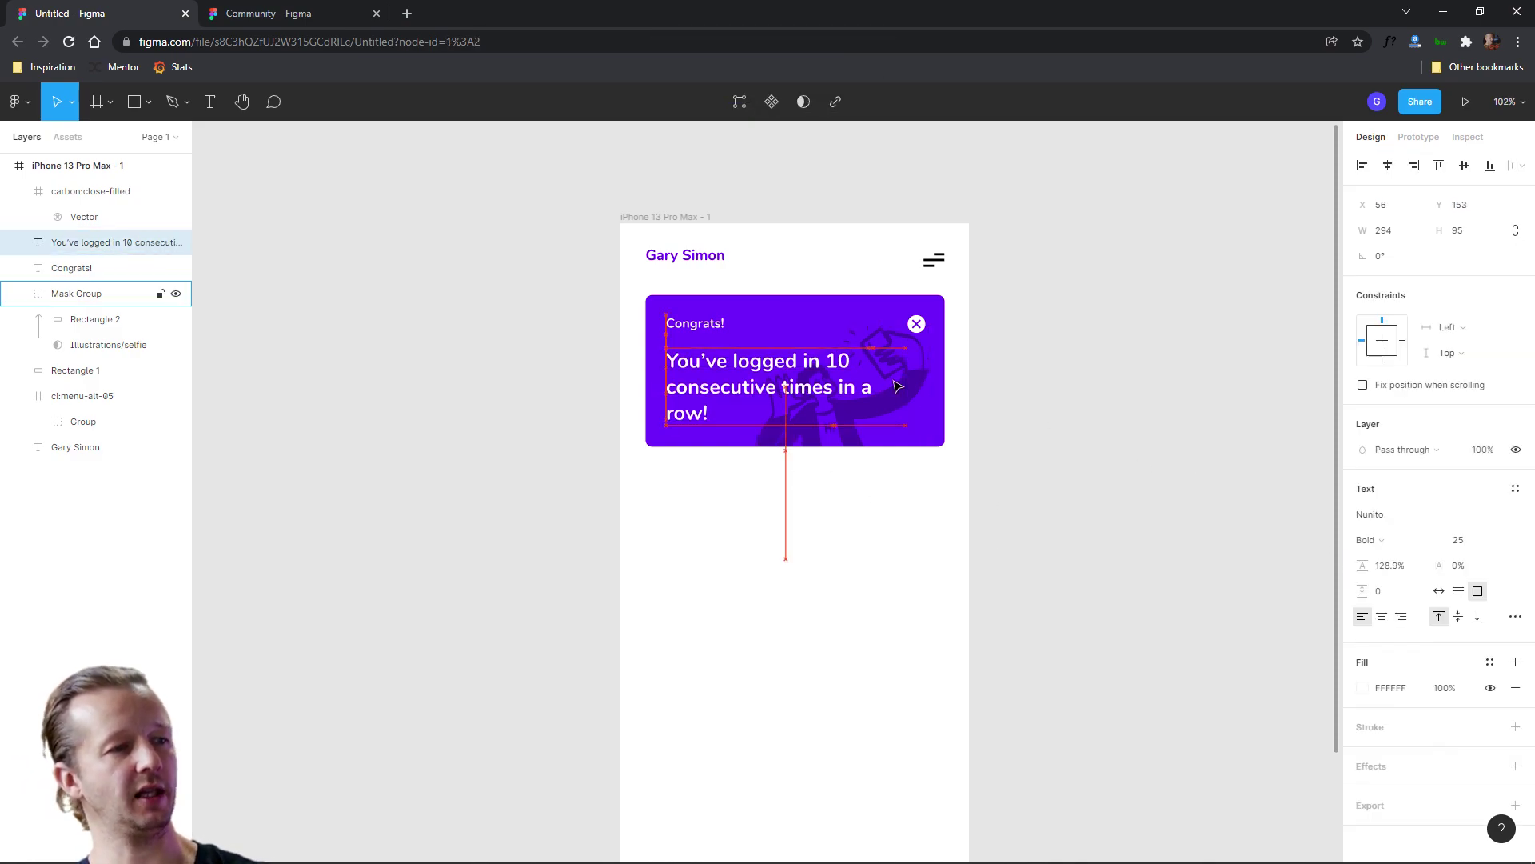
Group the card's five layers into Group 1 and lock it in the Layers panel.
click(1140, 398)
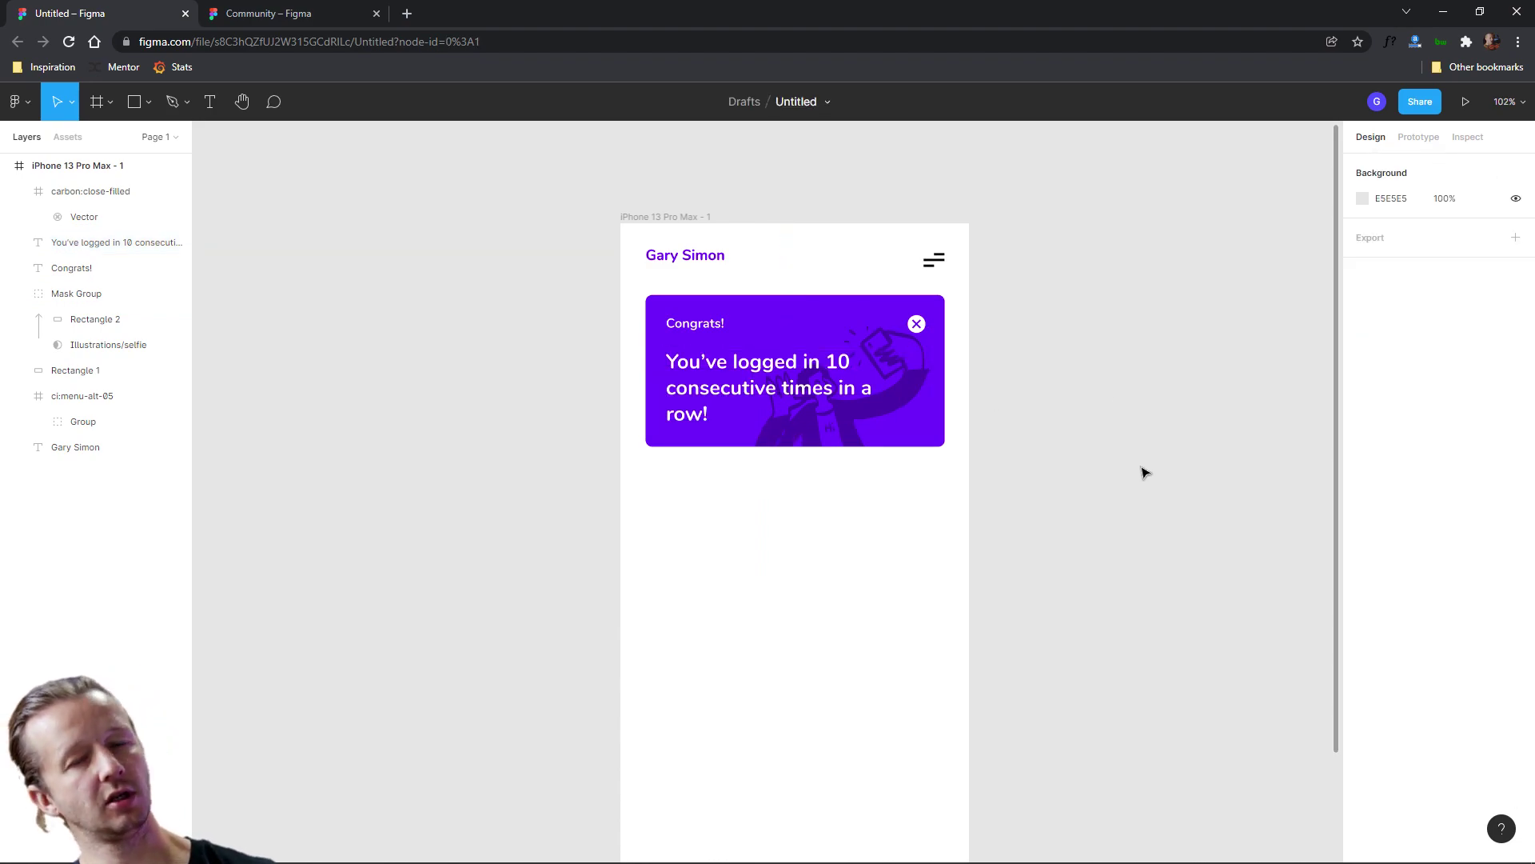
drag(1106, 555, 1045, 484)
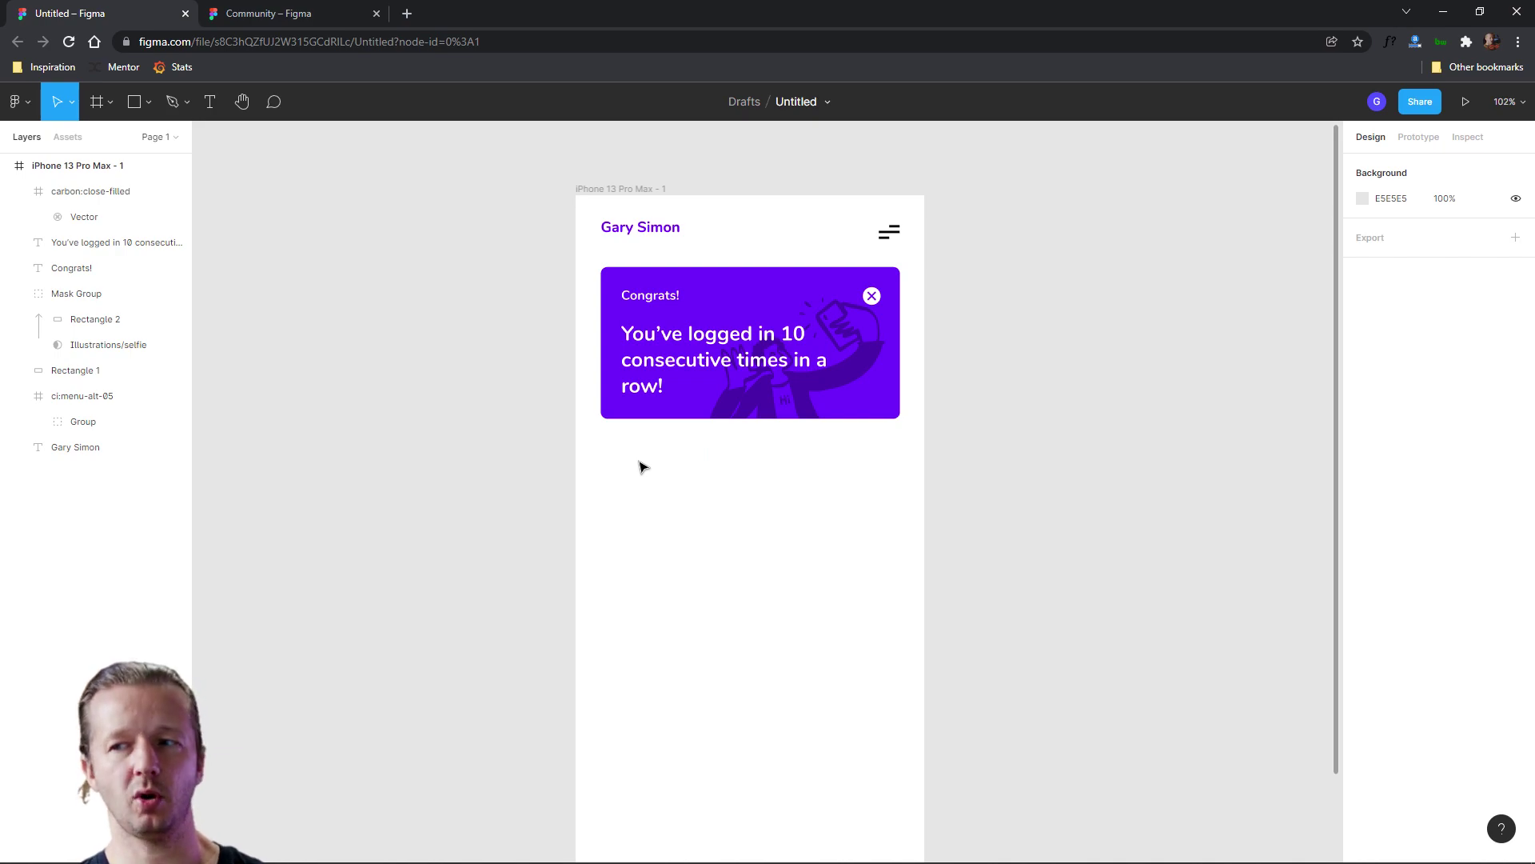
click(814, 458)
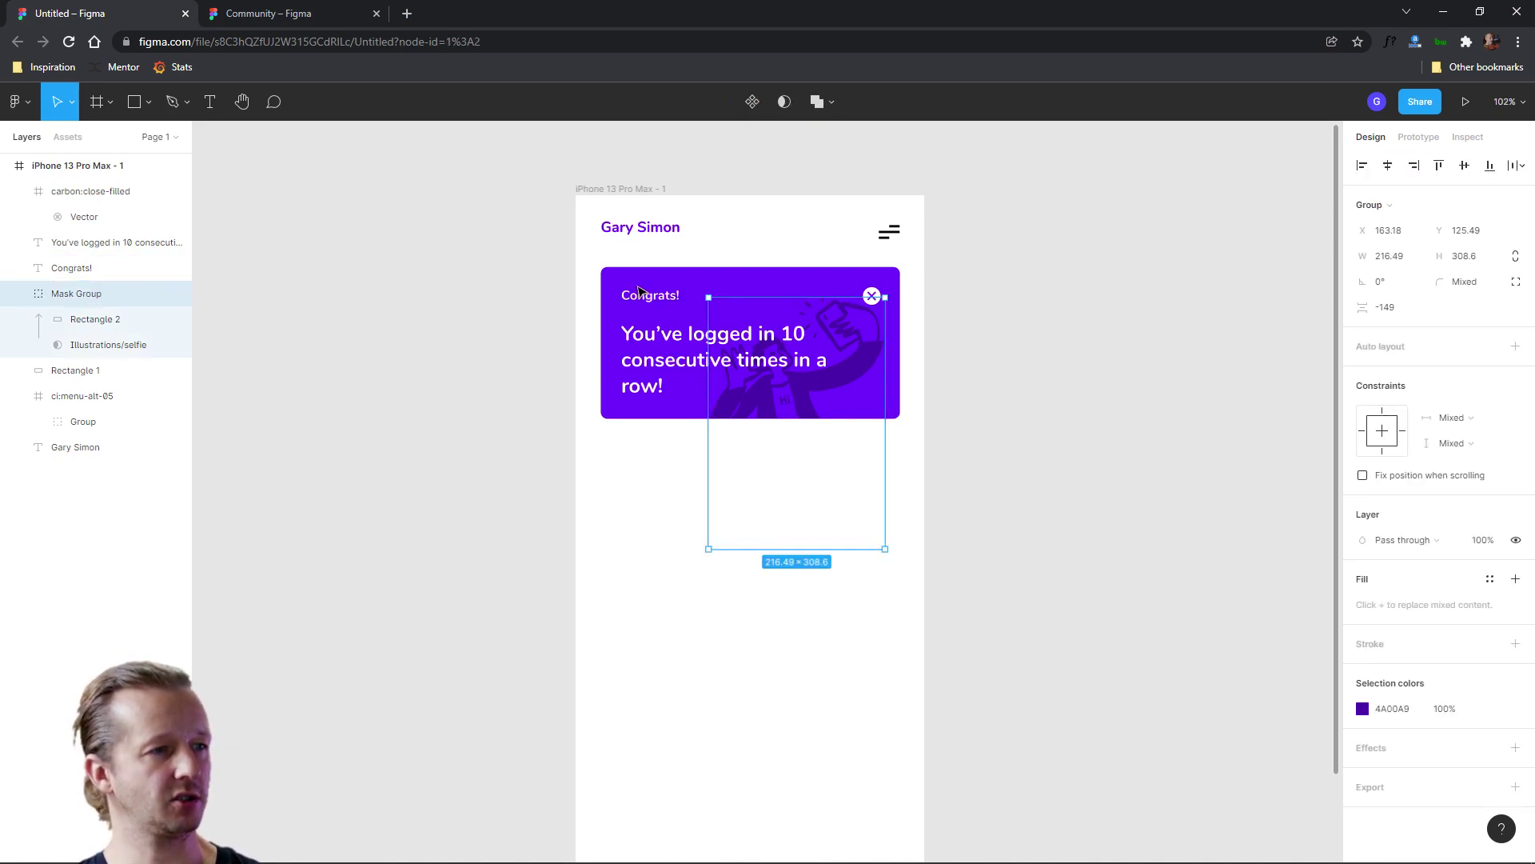
drag(504, 274, 982, 444)
key(ctrl+g)
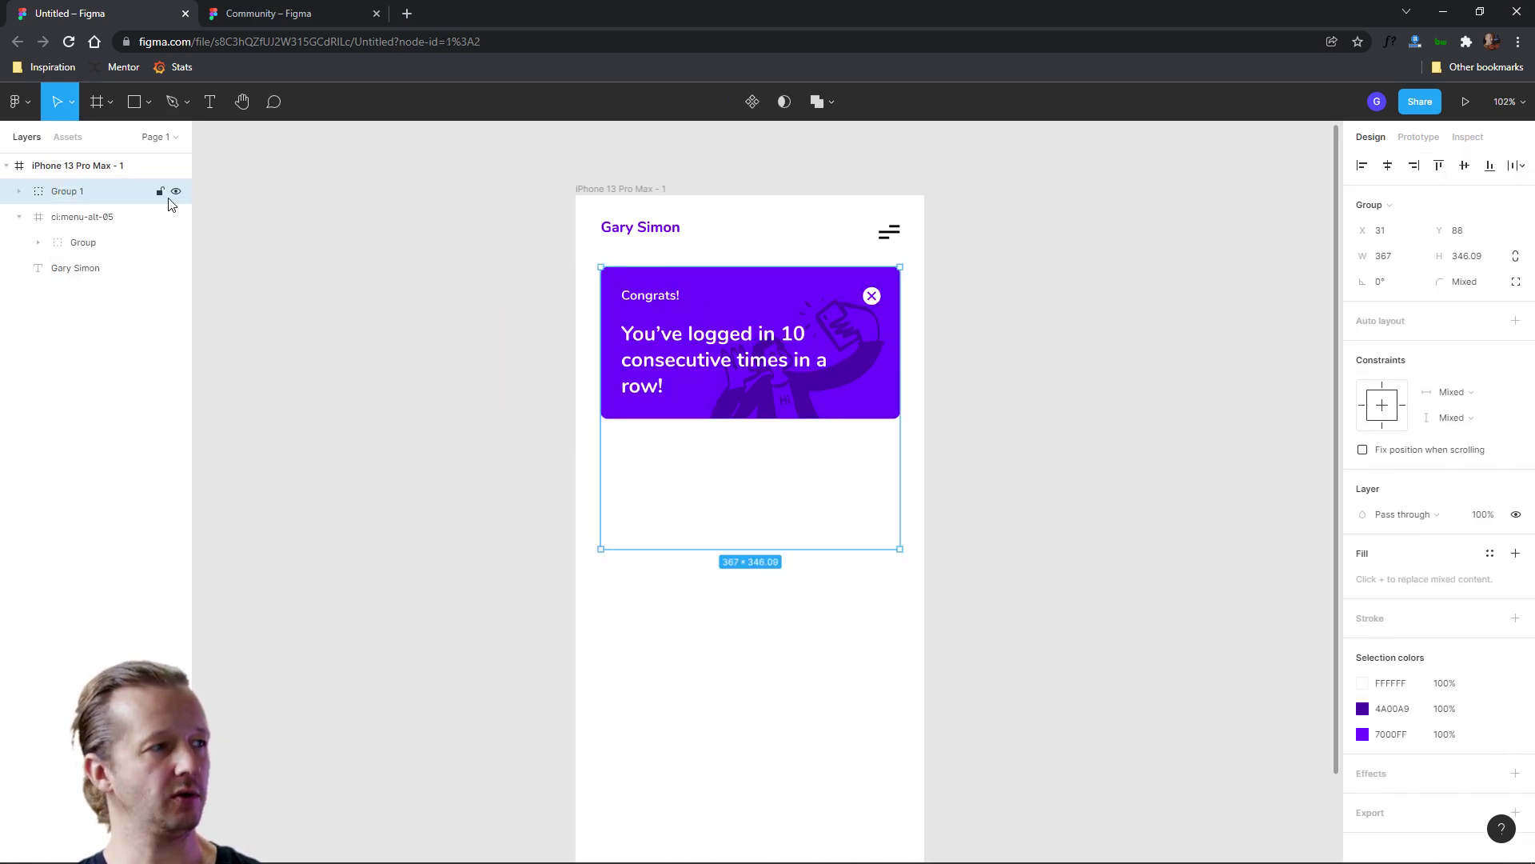
click(160, 193)
click(404, 351)
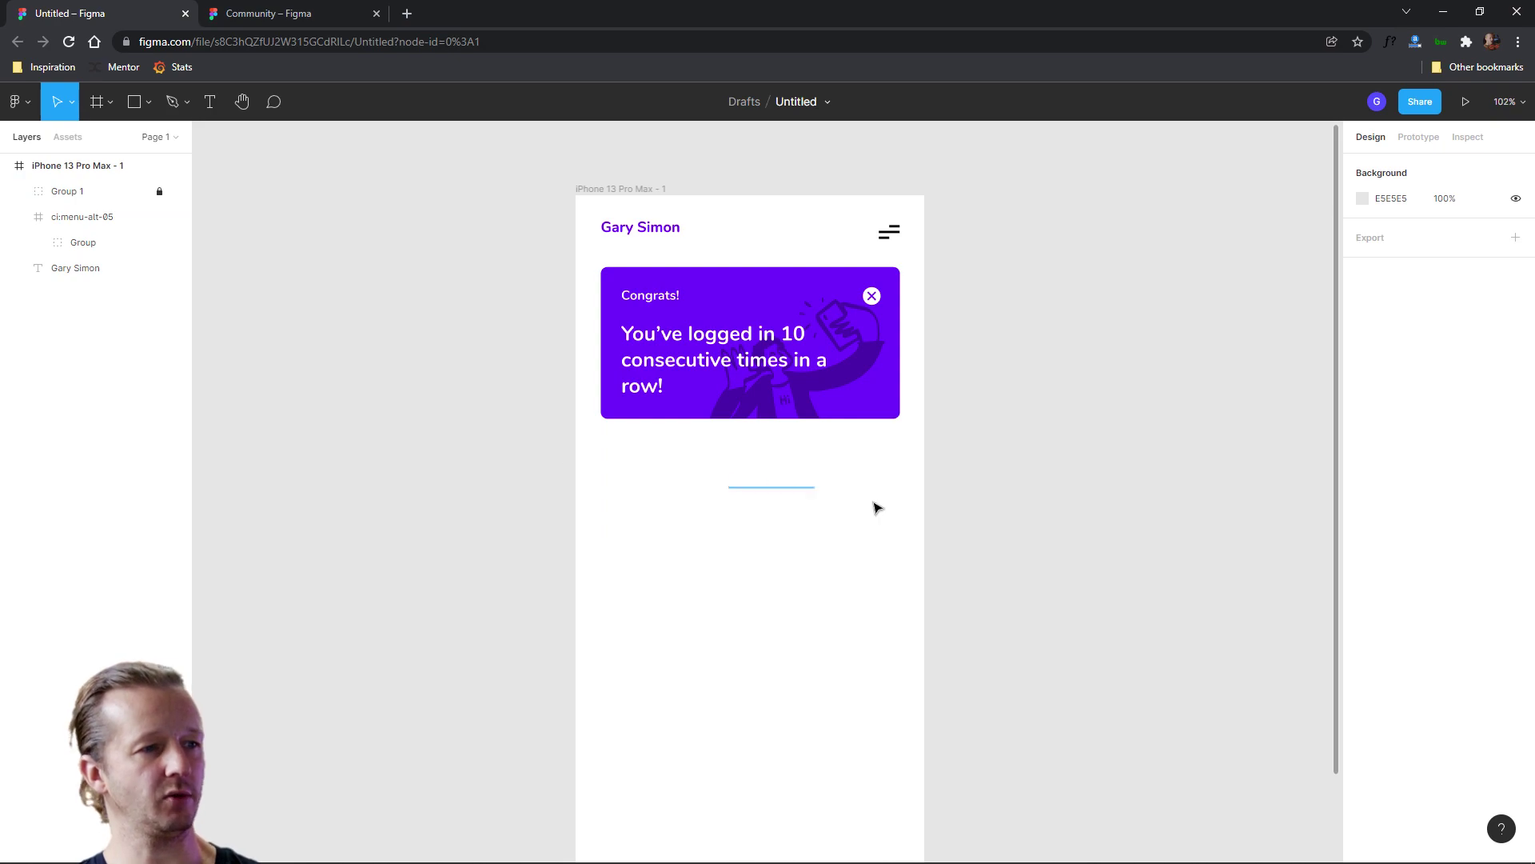
drag(825, 463, 682, 541)
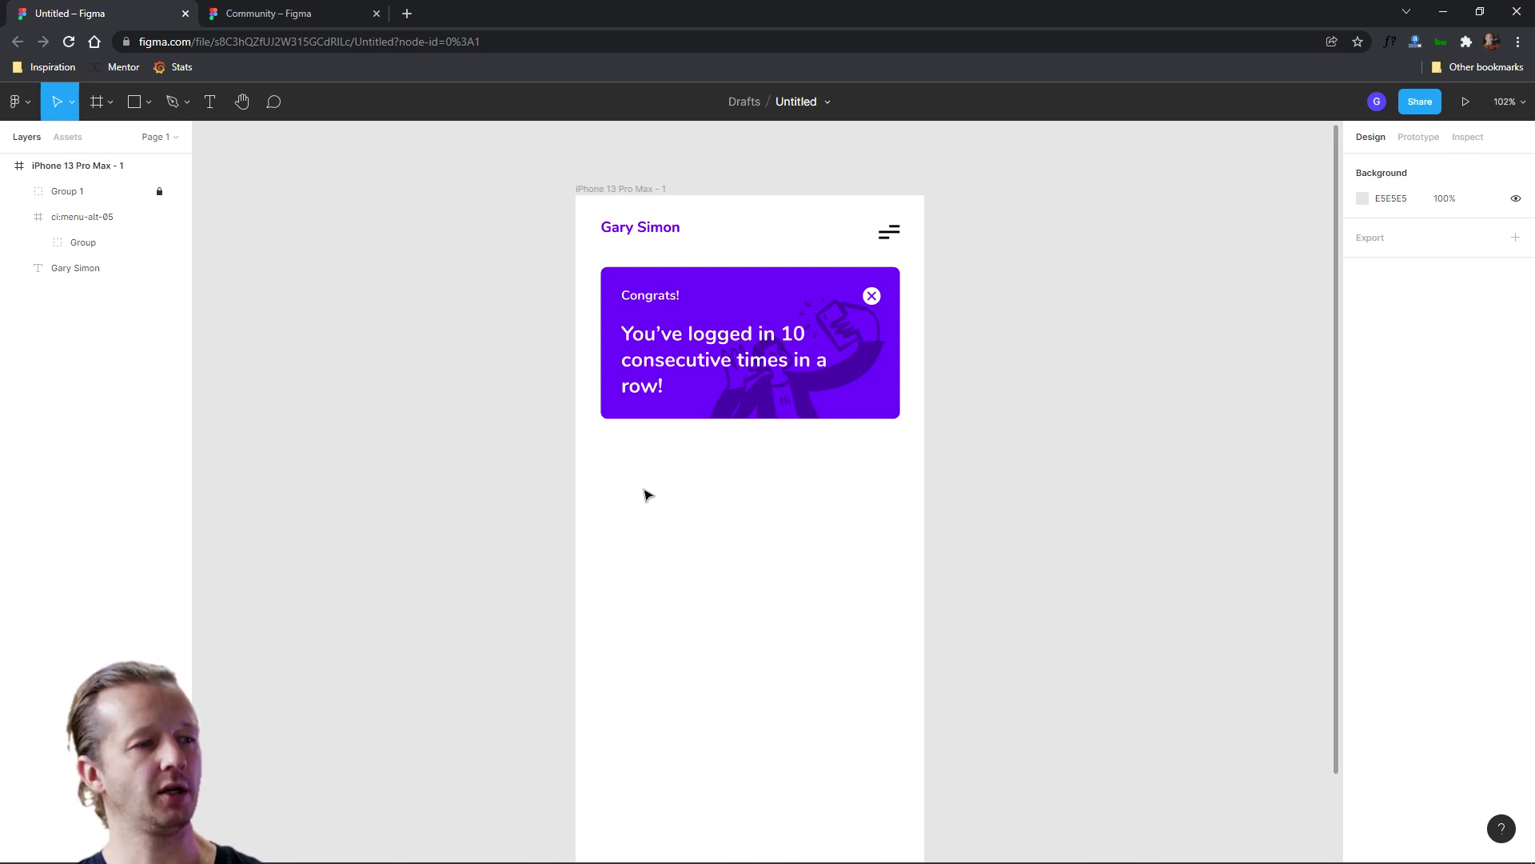
drag(604, 456, 729, 501)
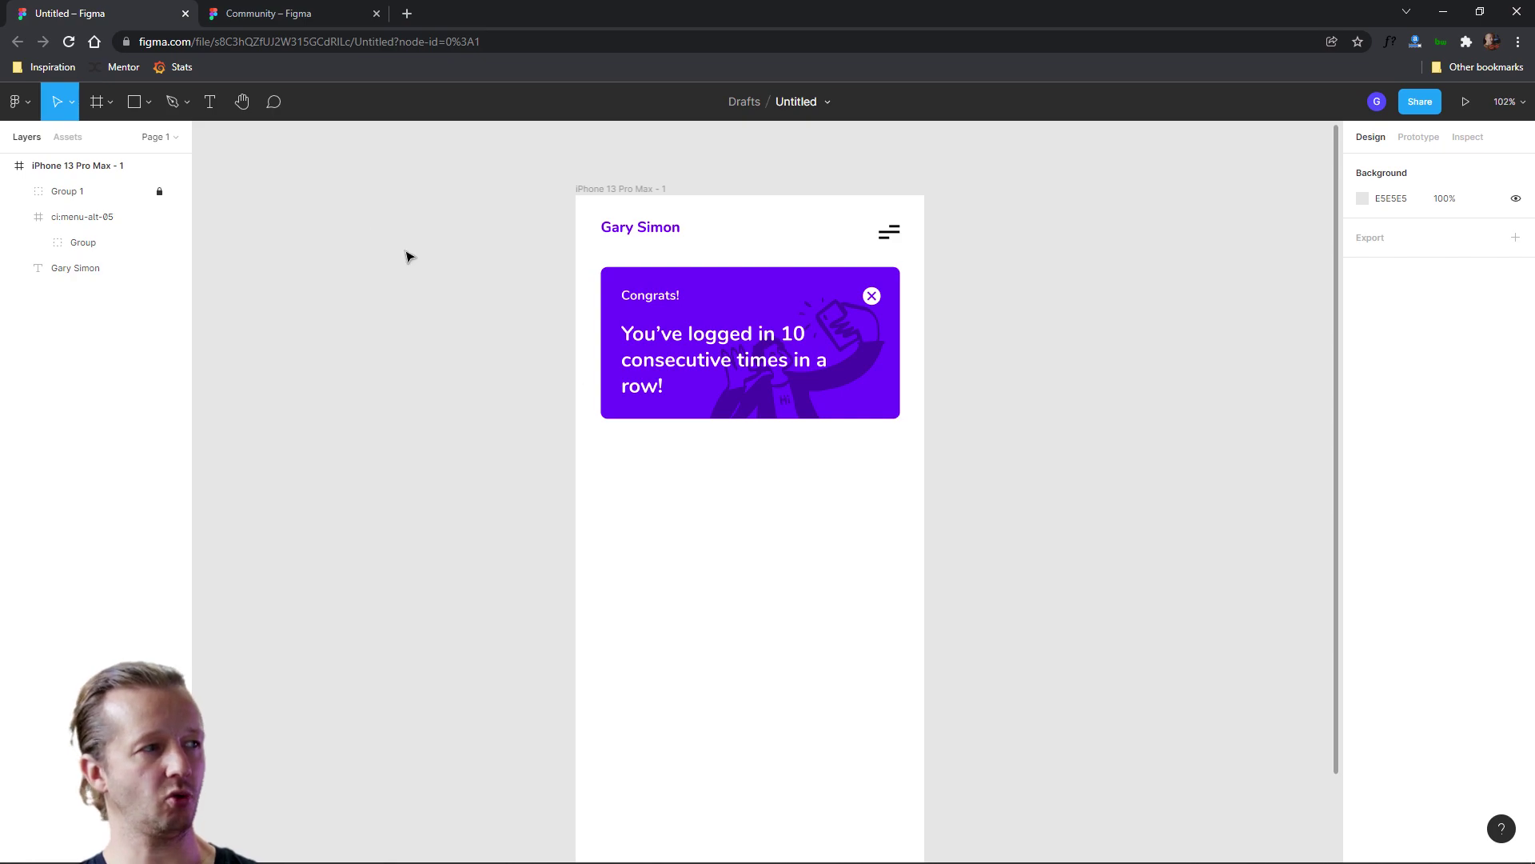
Duplicate the purple name text below the card and retype it as 'New Activity'.
click(206, 104)
click(60, 104)
drag(638, 231, 640, 454)
double_click(640, 453)
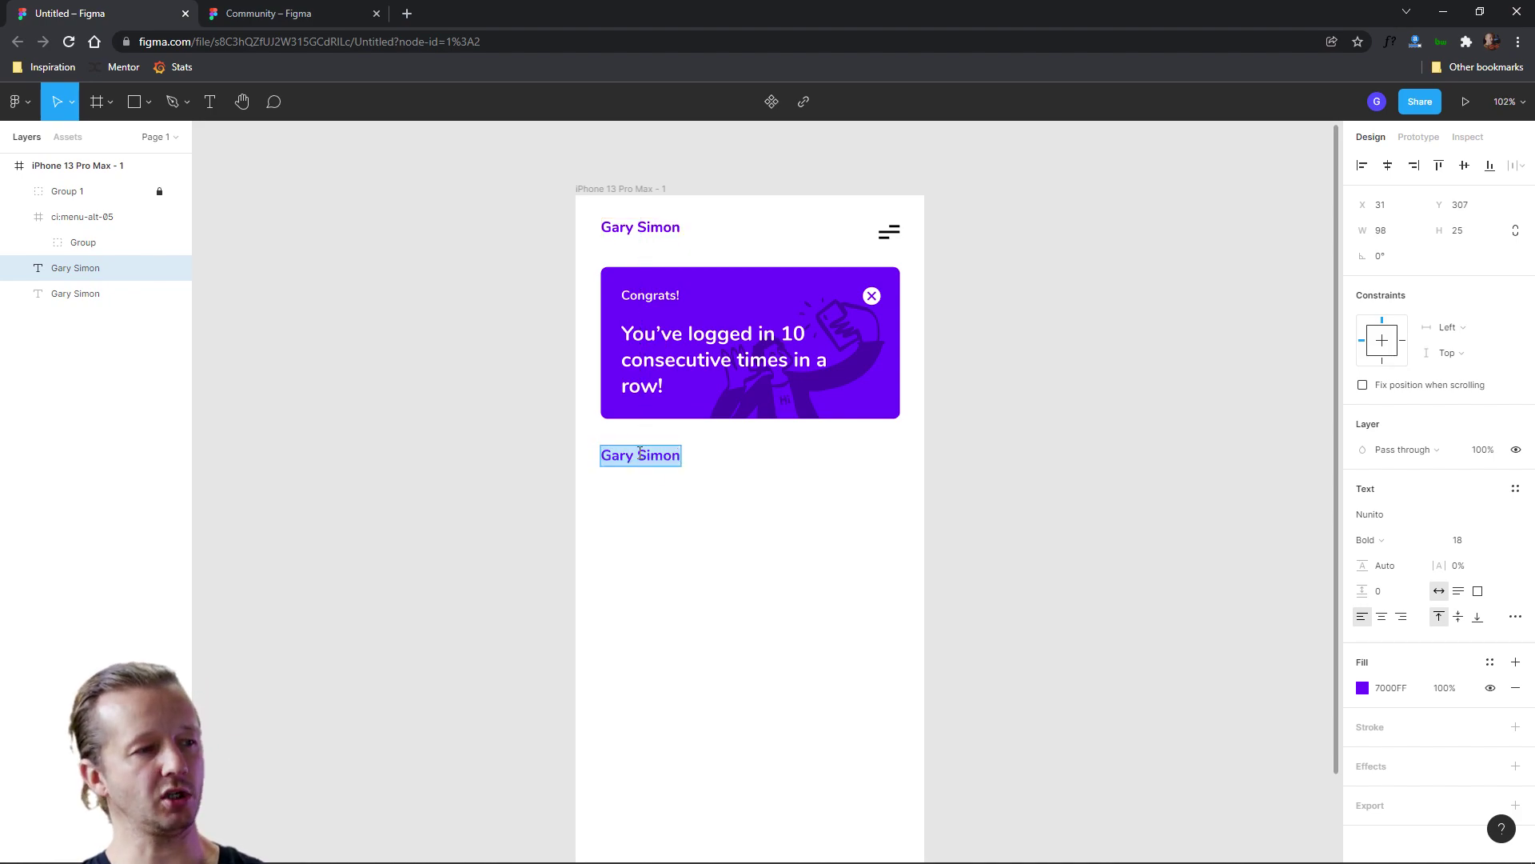
text(New Activity)
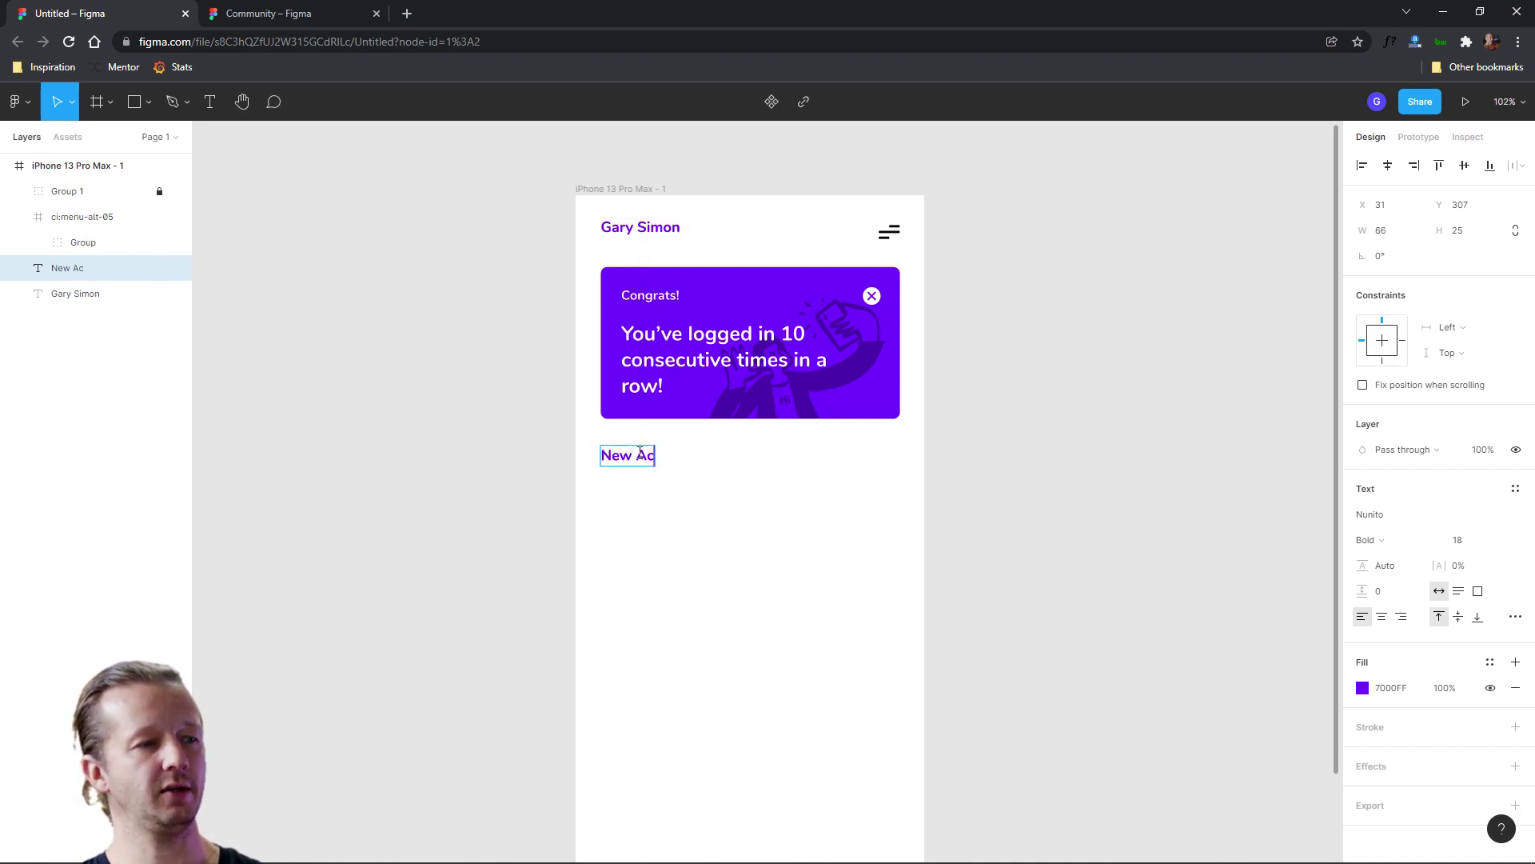
key(Escape)
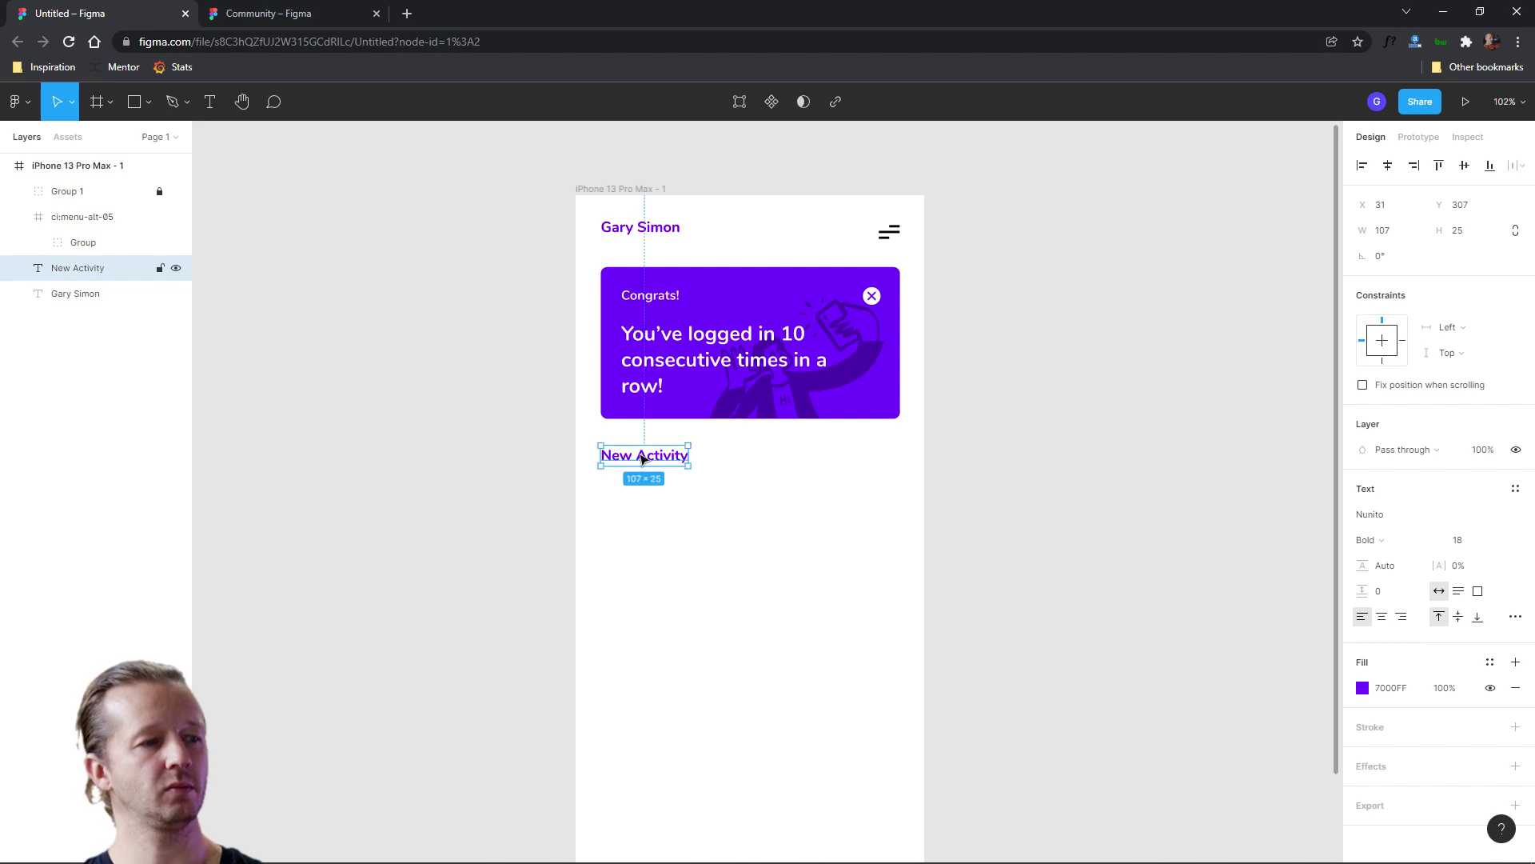
Change the New Activity heading's fill from purple to black (000000).
click(1362, 688)
click(1058, 445)
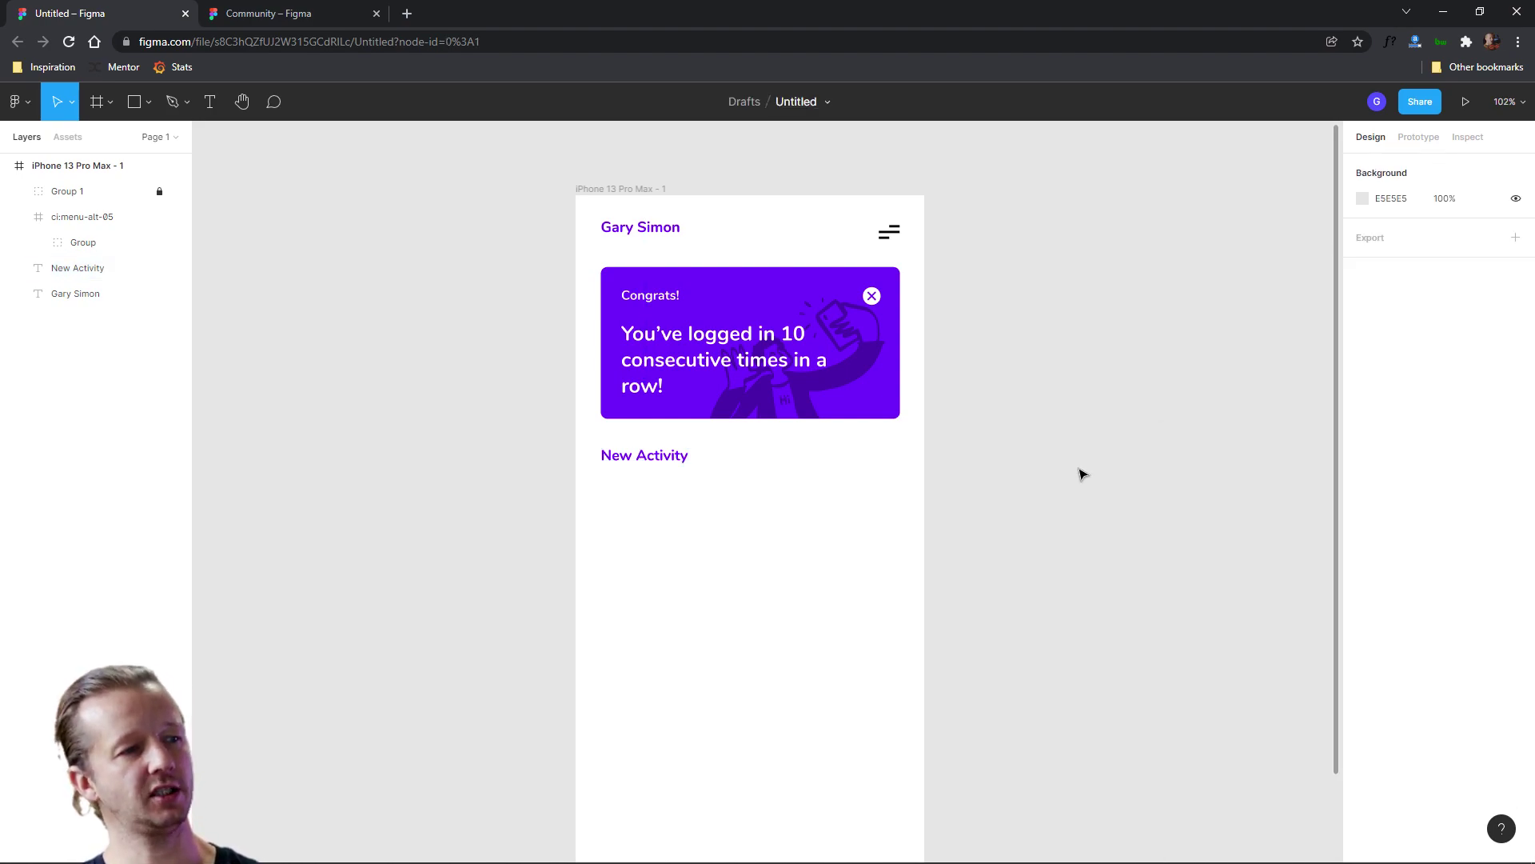
click(640, 468)
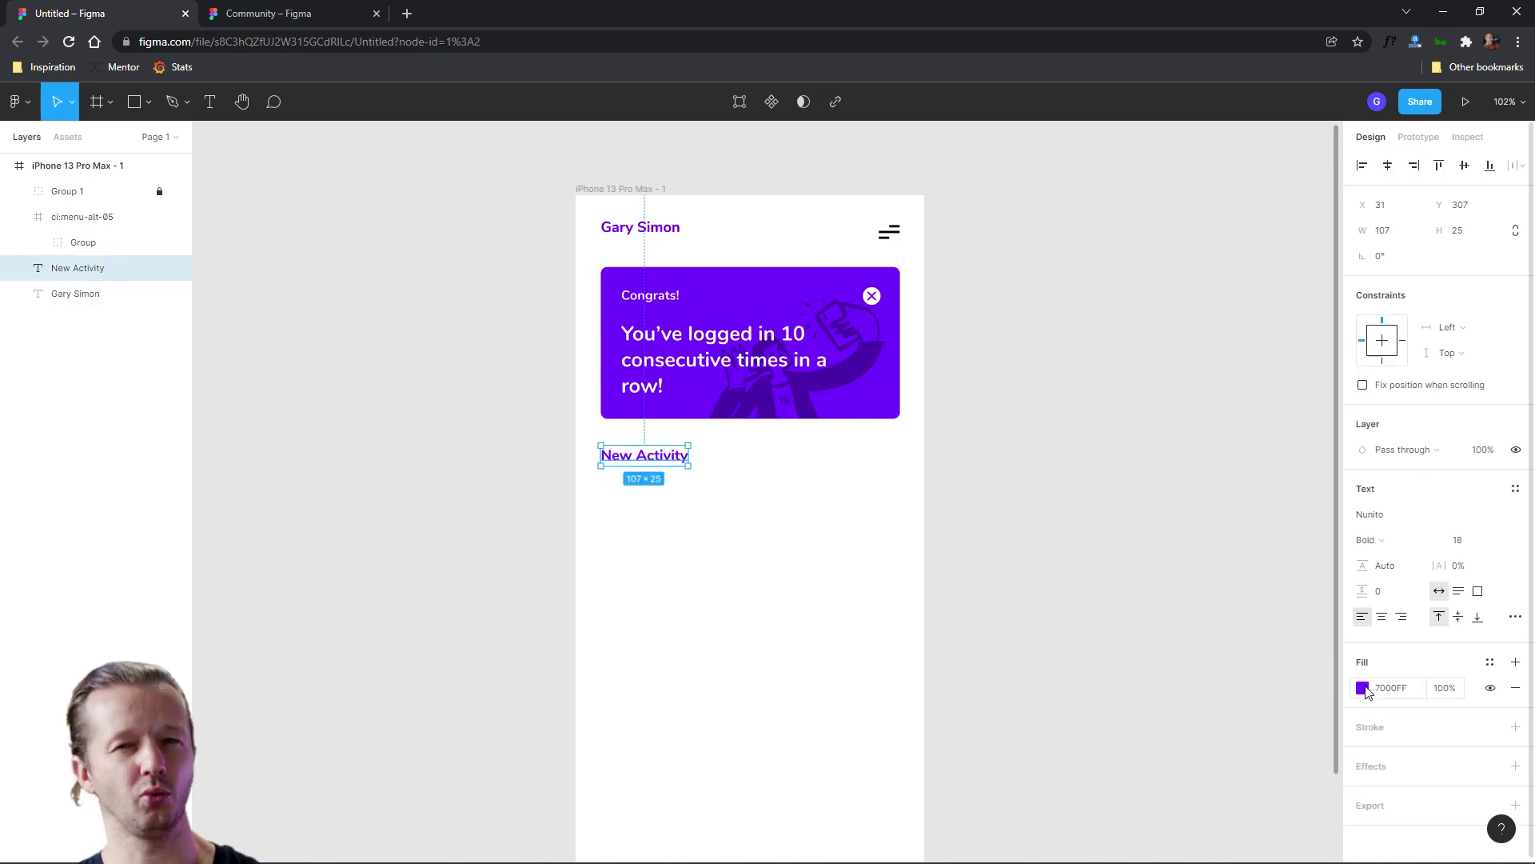
click(1362, 688)
click(1197, 600)
click(958, 552)
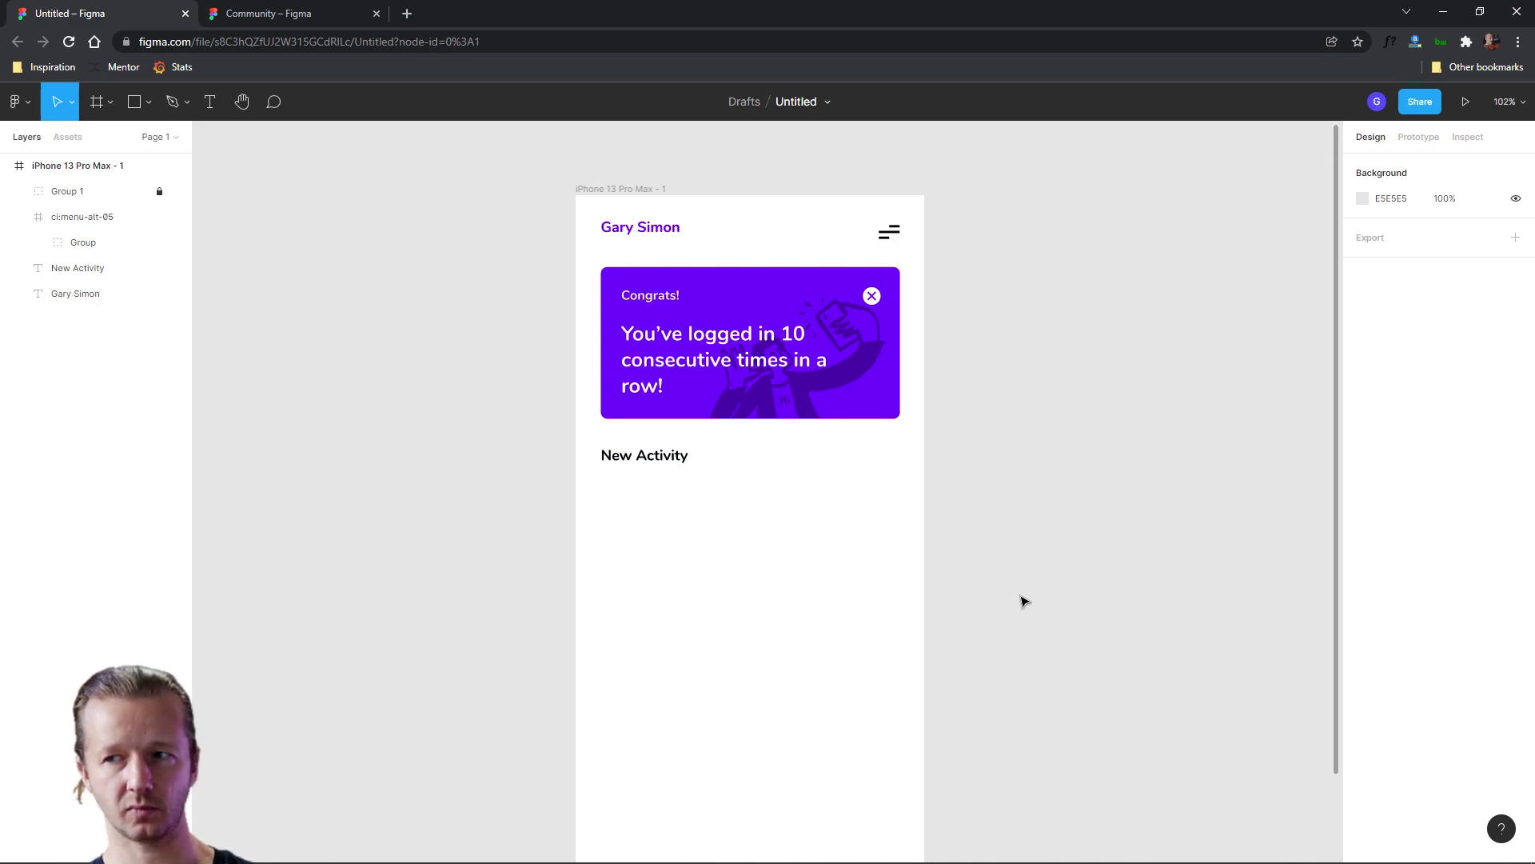
Copy New Activity to the right, retype it 'See all activity', and nudge it left.
click(654, 463)
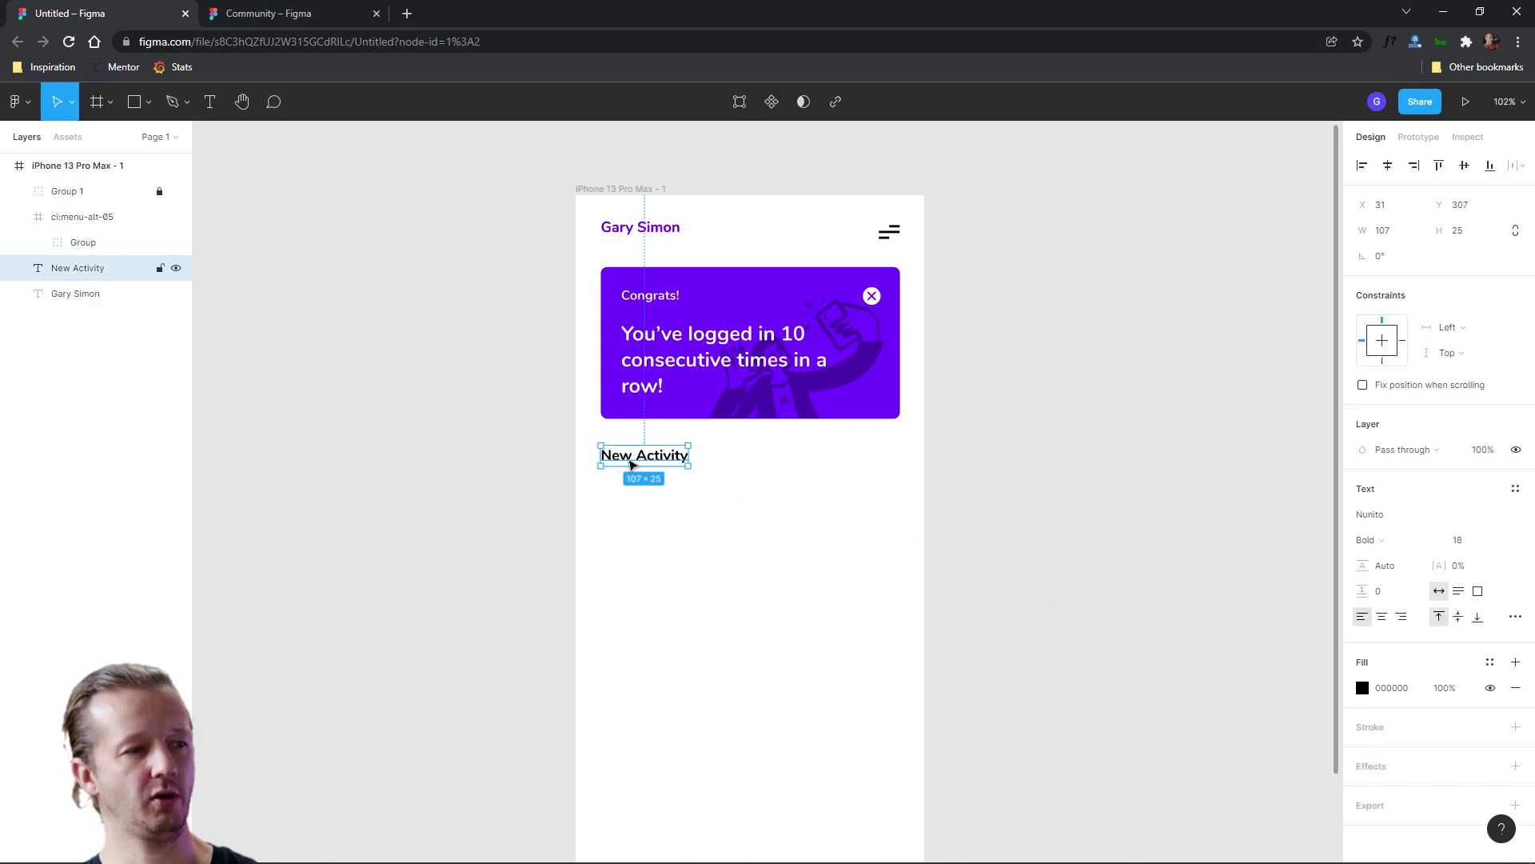
drag(624, 463, 837, 465)
click(661, 521)
drag(617, 487, 896, 640)
click(854, 458)
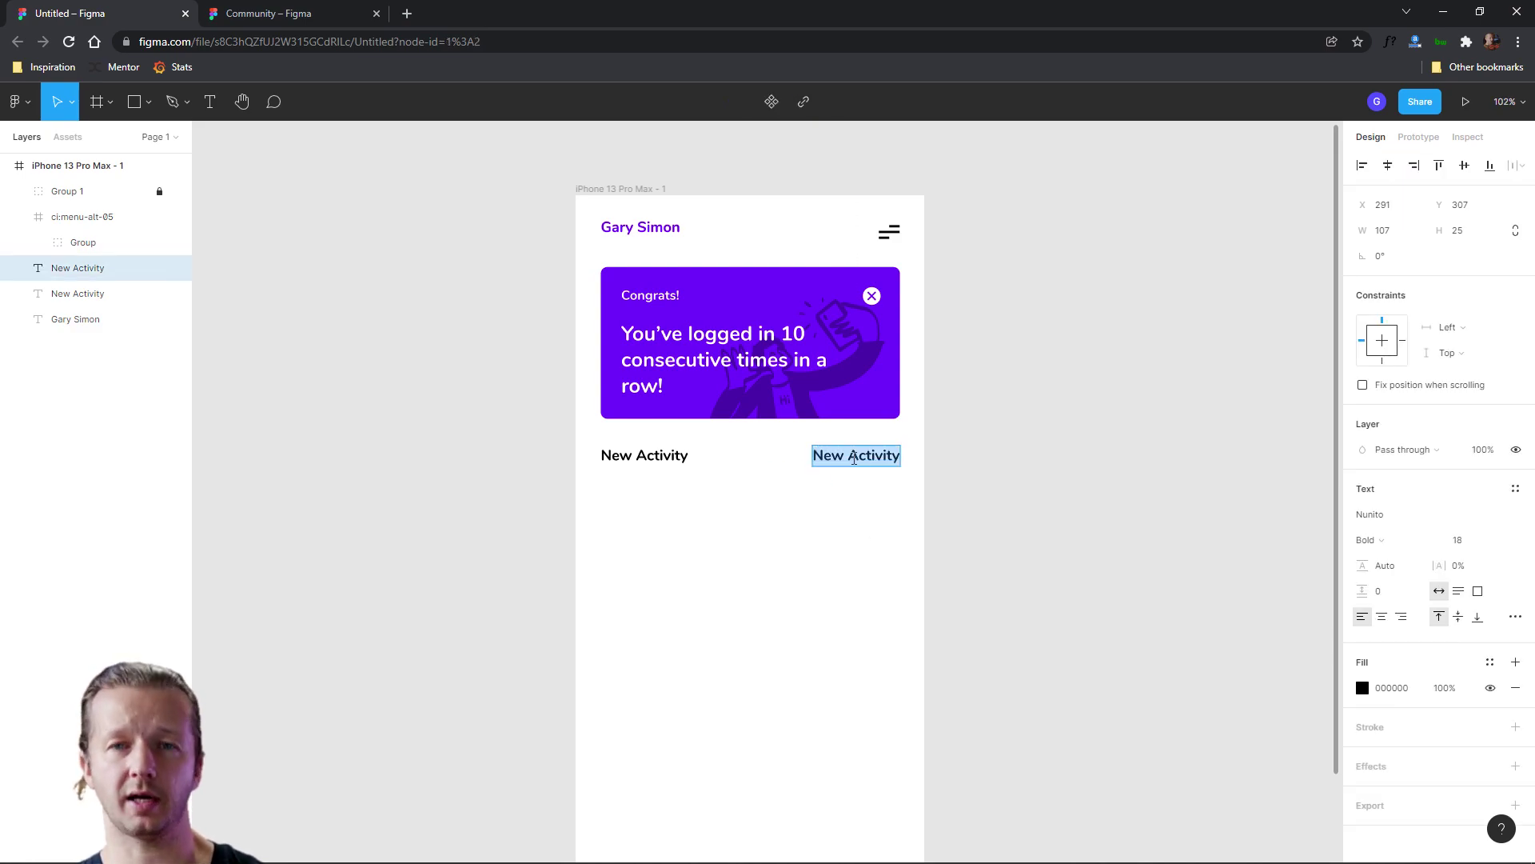
text(See)
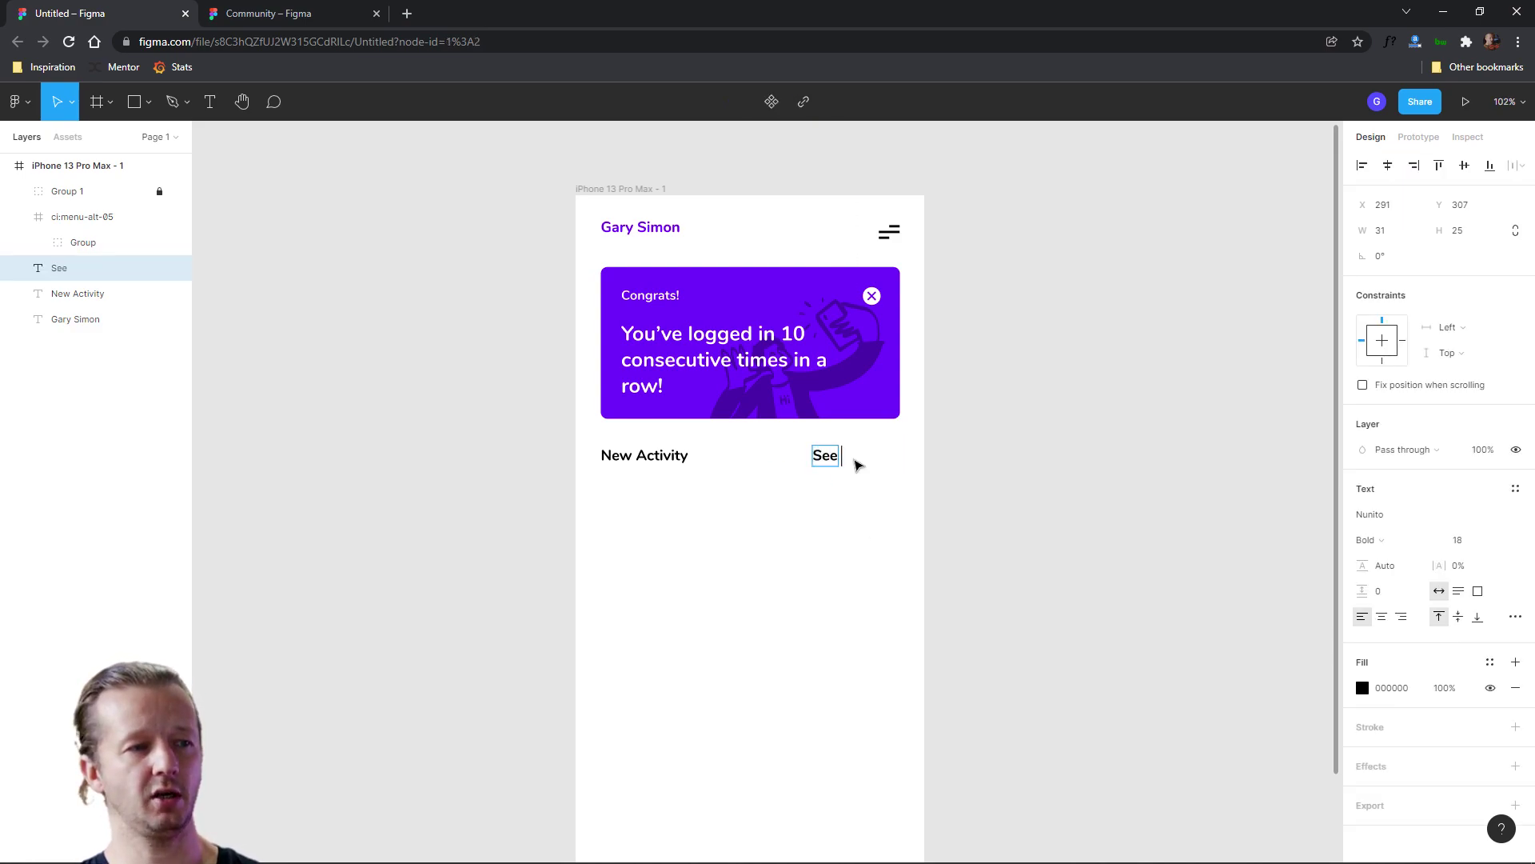
text( all activity)
key(Escape)
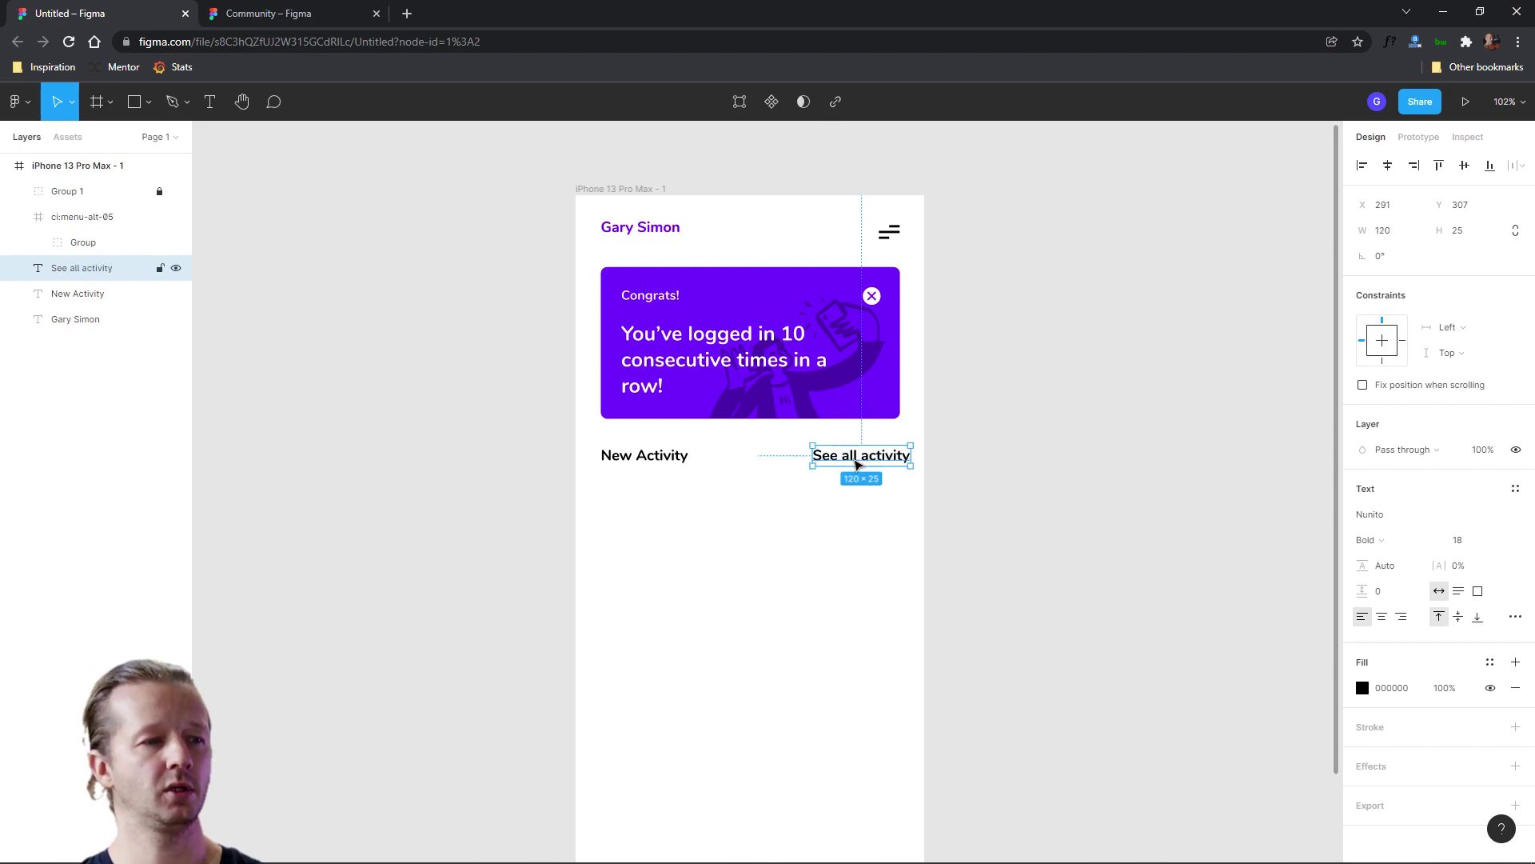
key(Left)
key(Left)
key(Left)
key(Left)
key(Left)
key(Left)
key(Left)
key(Left)
key(Left)
key(Left)
key(Left)
key(Left)
key(Left)
key(Left)
key(Left)
key(Left)
key(Left)
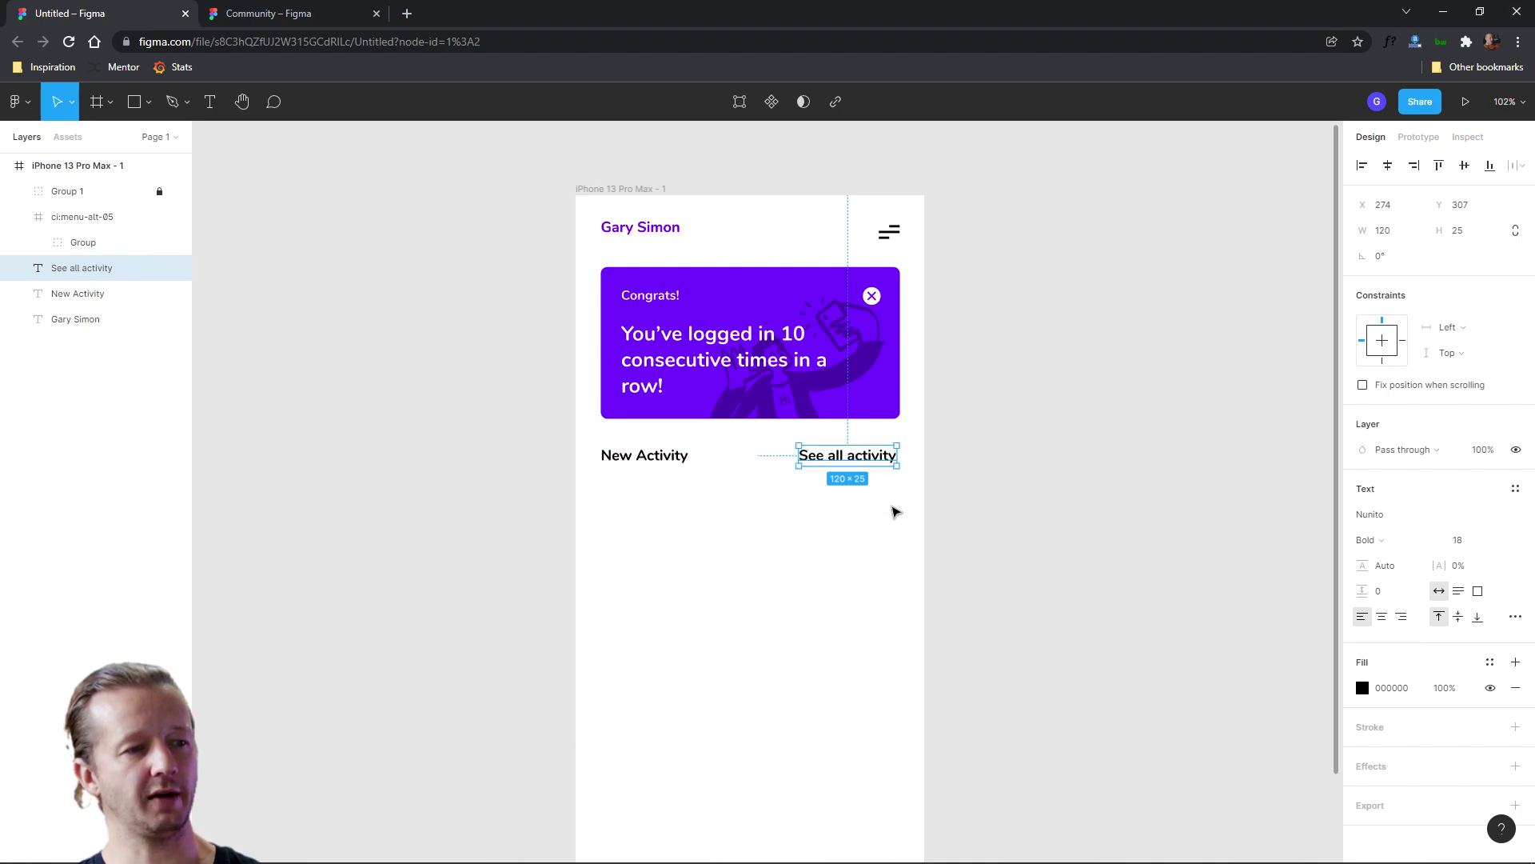
click(974, 592)
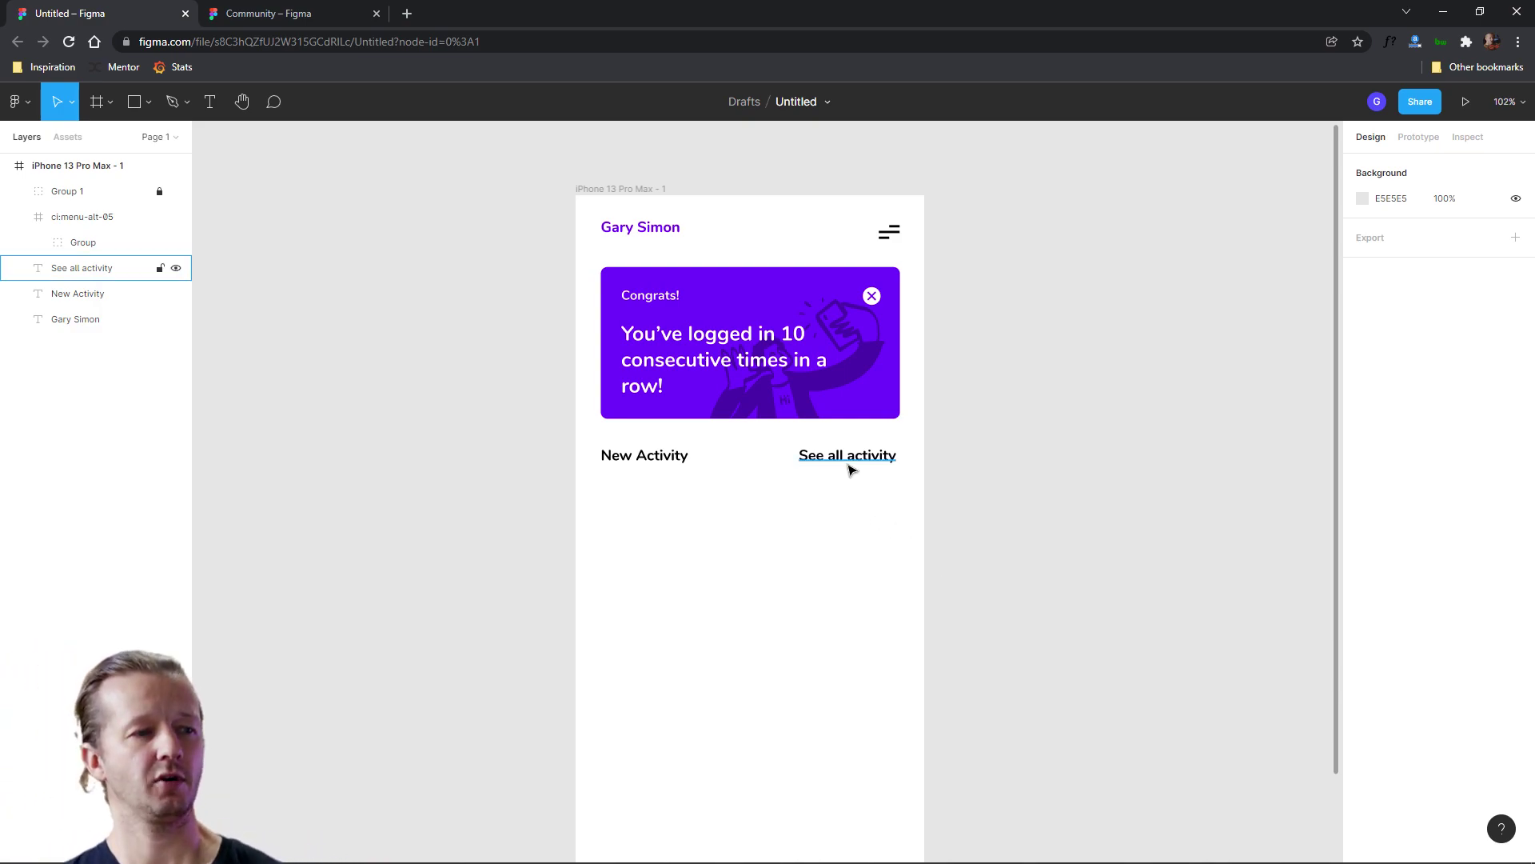
Select both headings to check See all activity sits level with New Activity.
drag(894, 513, 607, 460)
click(798, 538)
drag(909, 515, 751, 528)
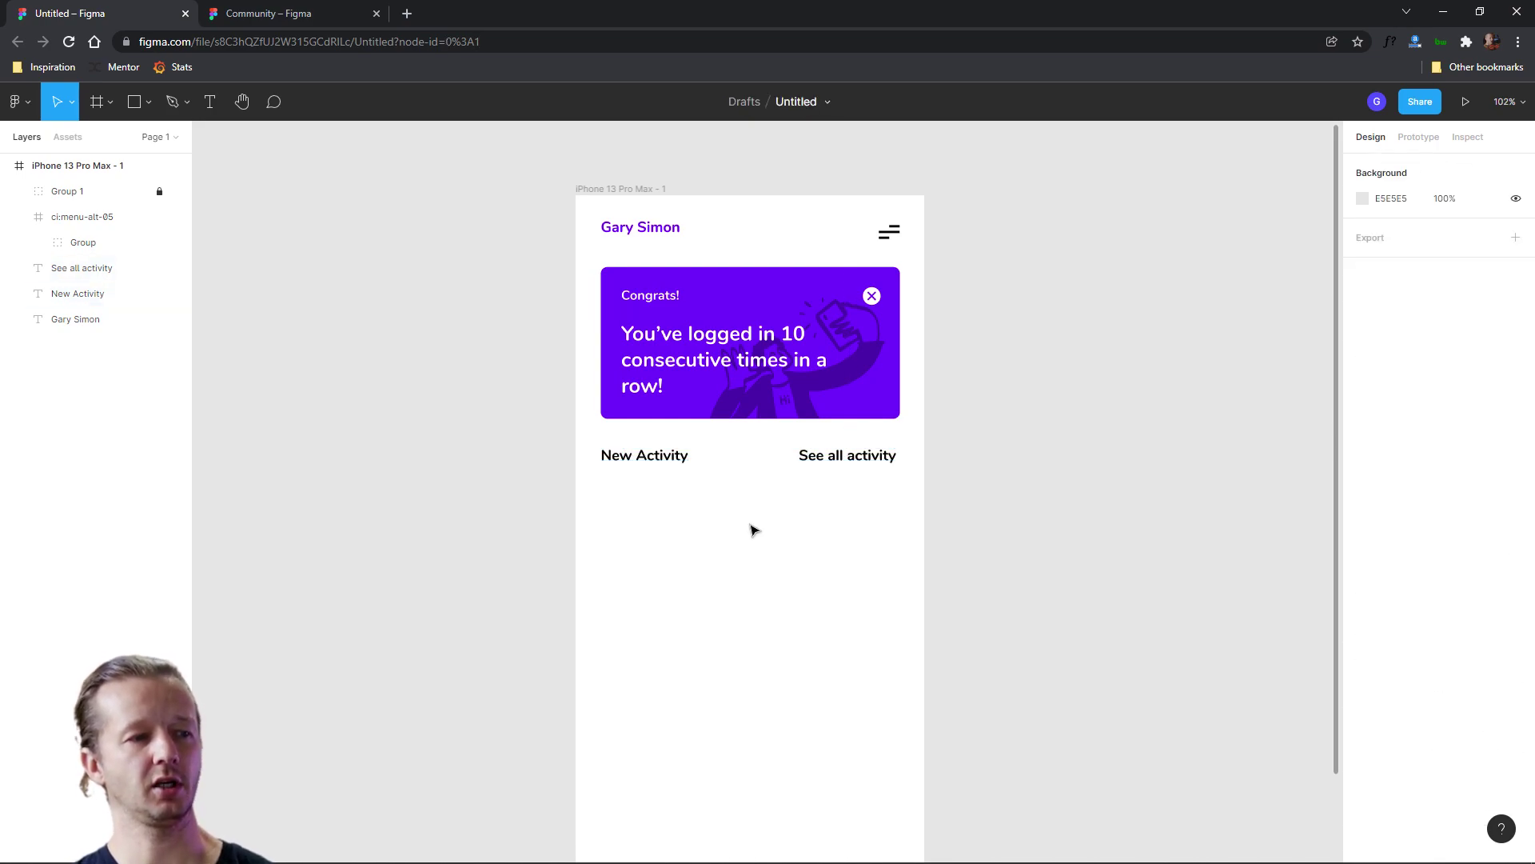
click(647, 460)
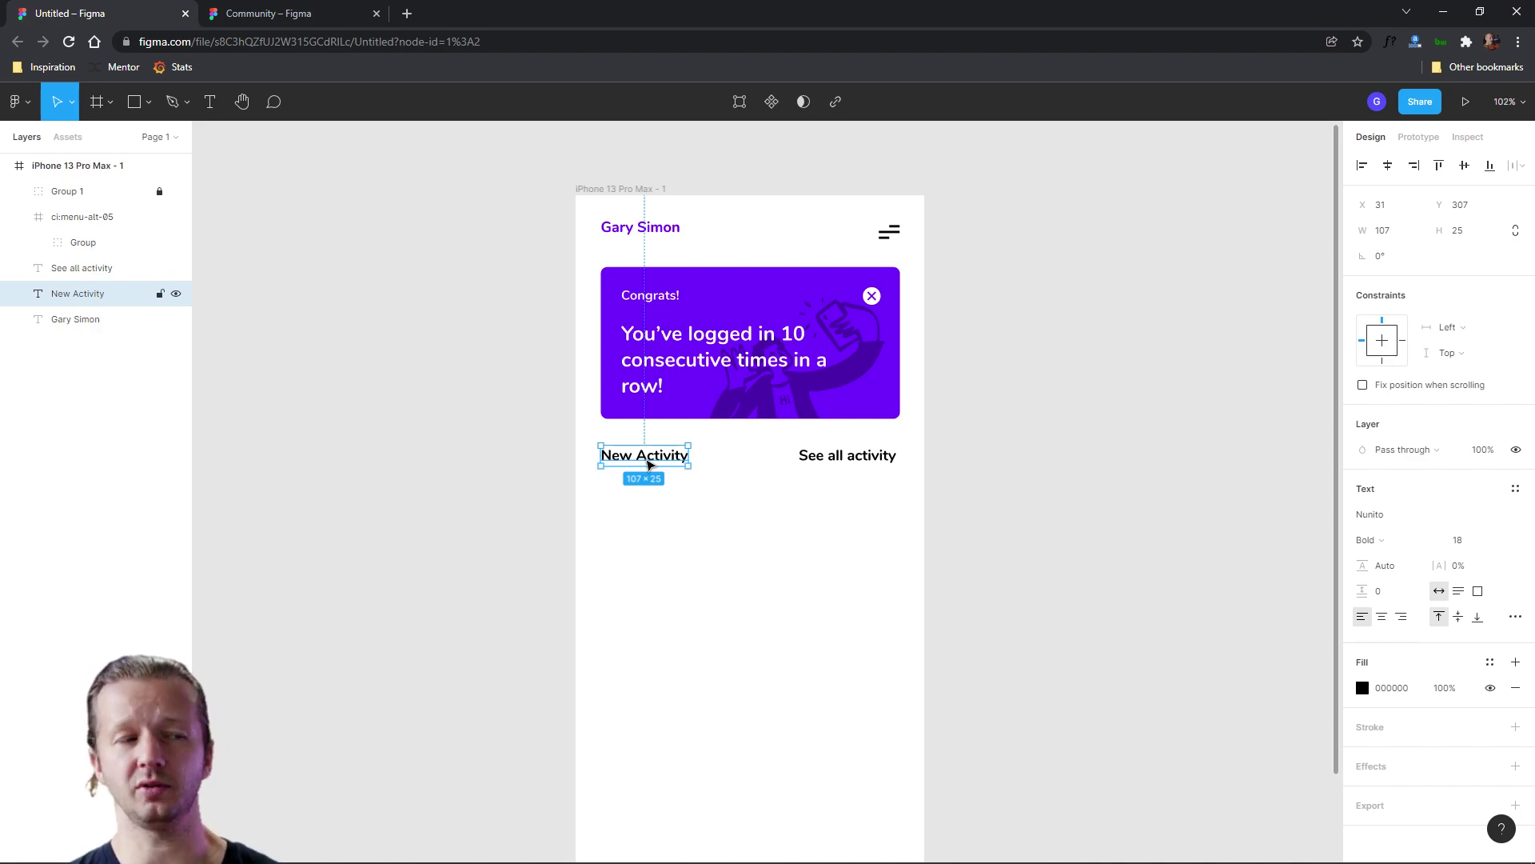
click(672, 477)
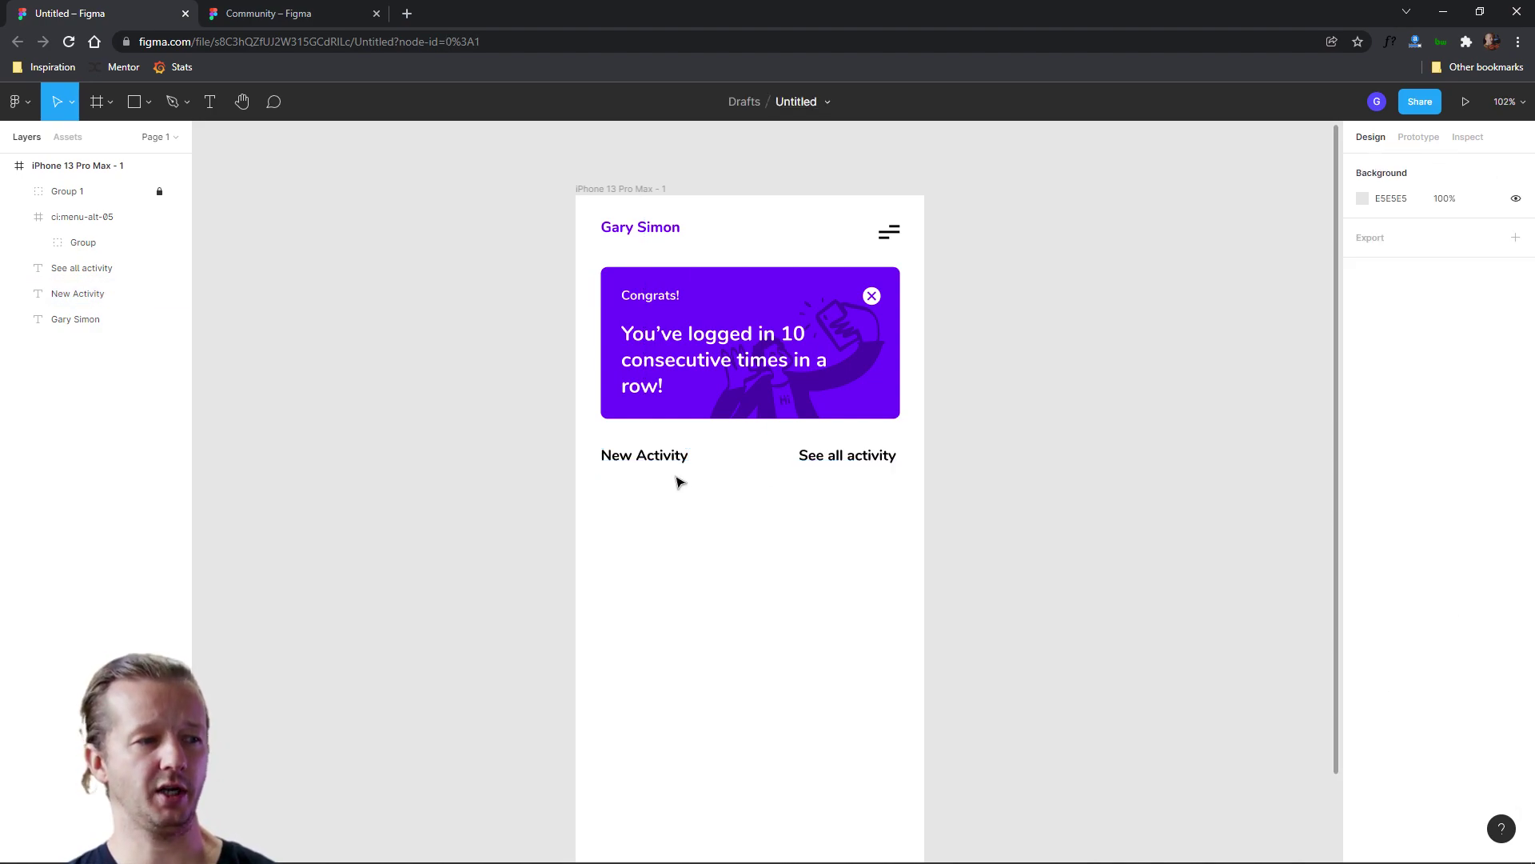
click(652, 468)
click(847, 468)
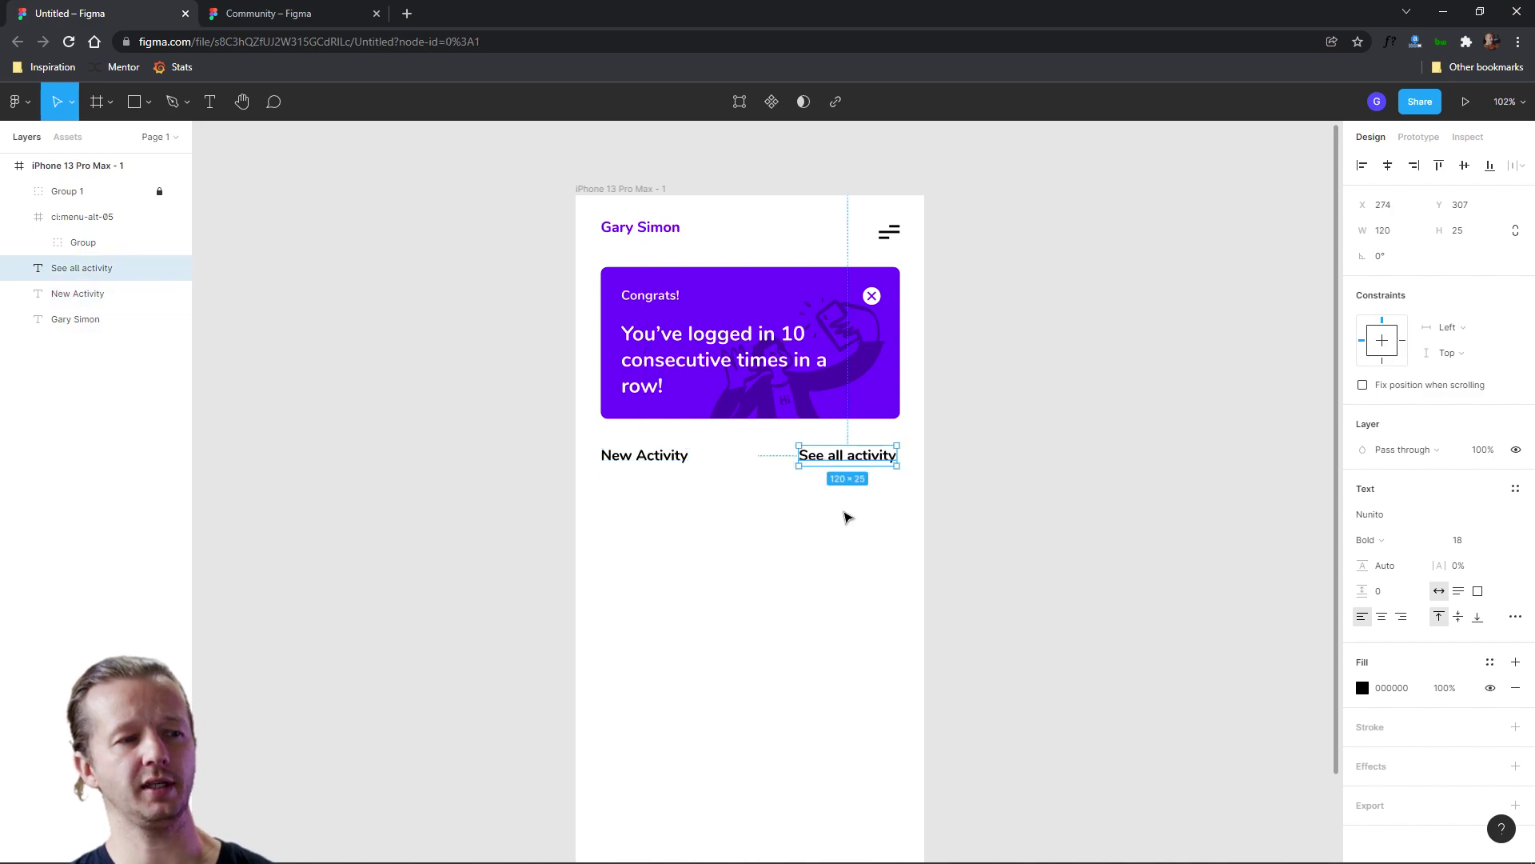
click(847, 514)
click(849, 467)
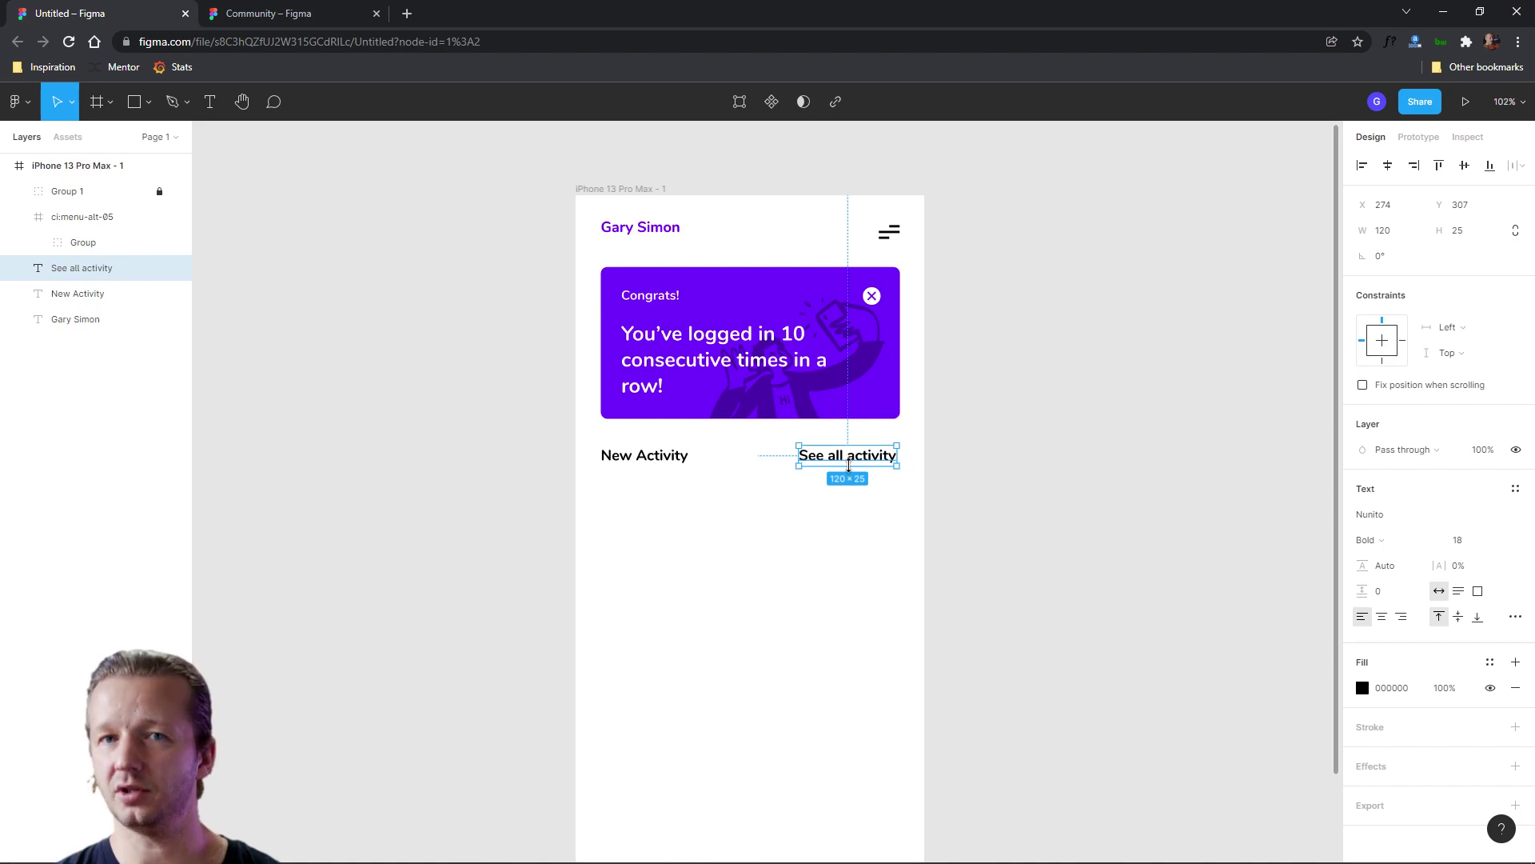
click(770, 557)
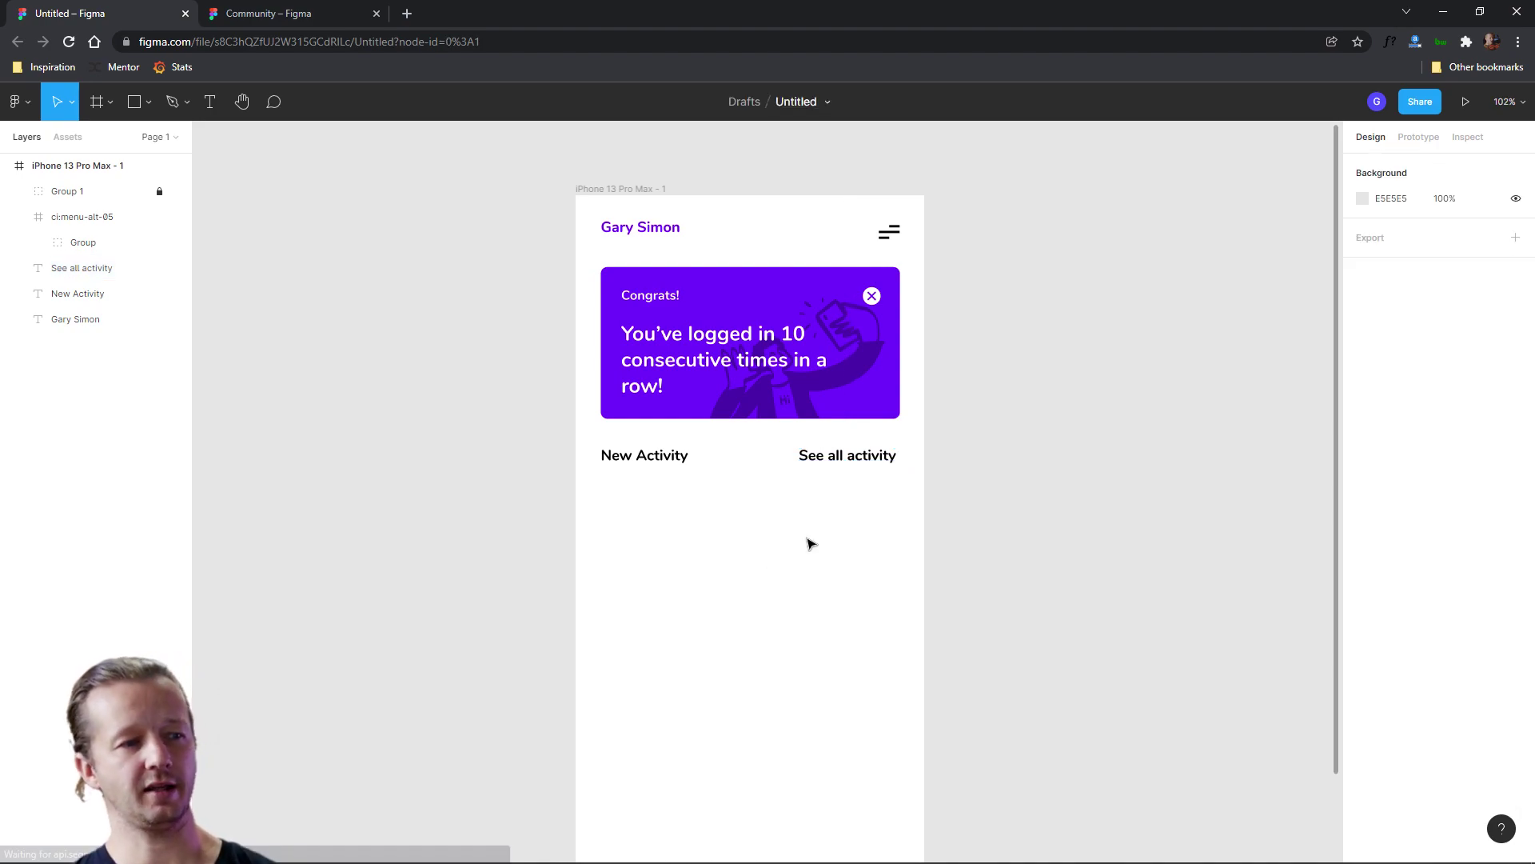
click(864, 462)
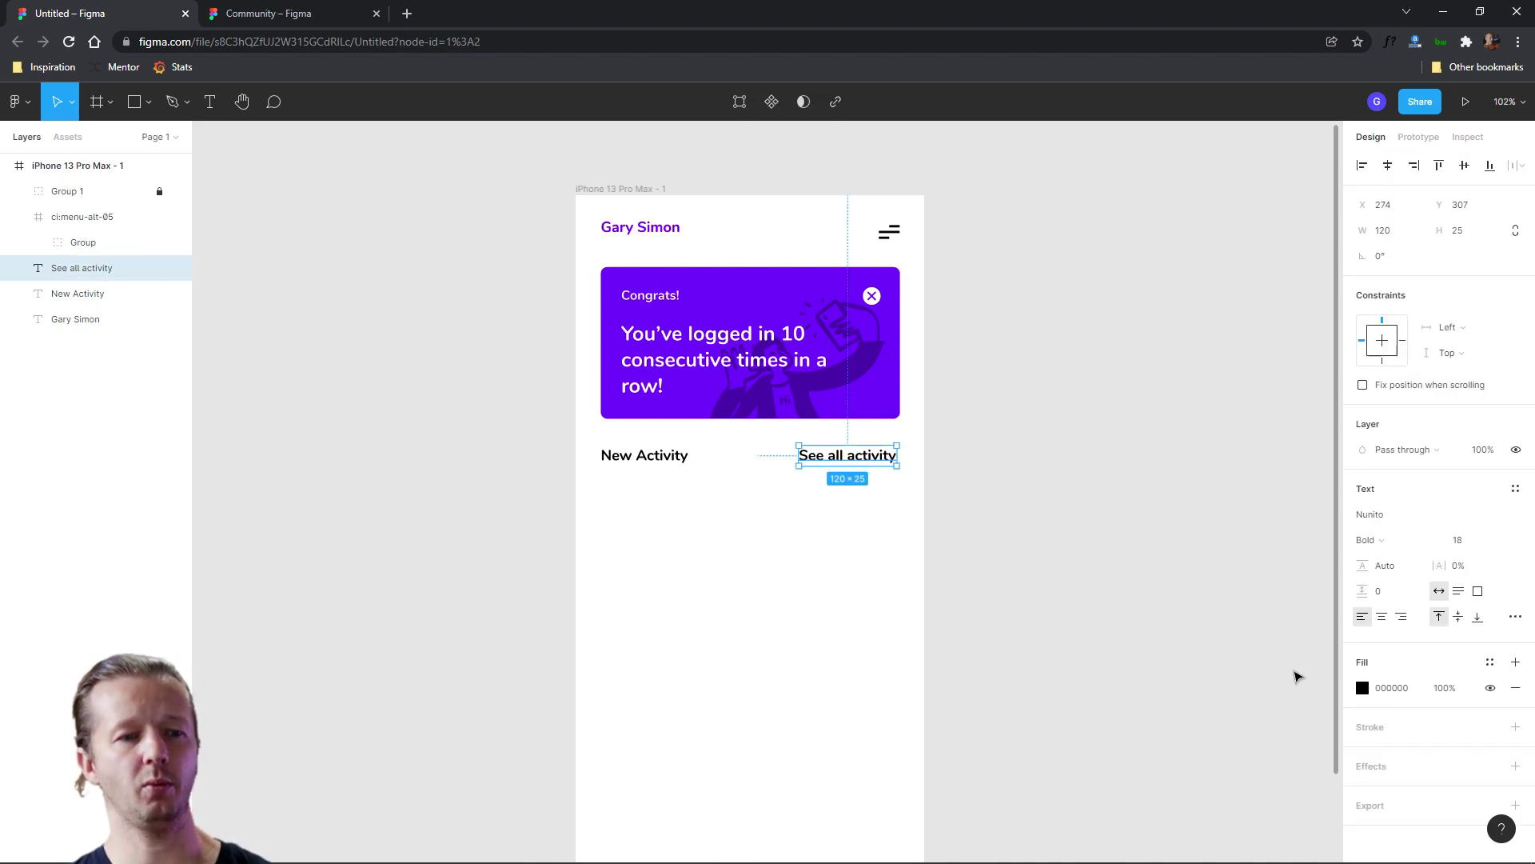
Make See all activity Regular, size 16, underlined, and snap it to the card's right edge.
click(1411, 544)
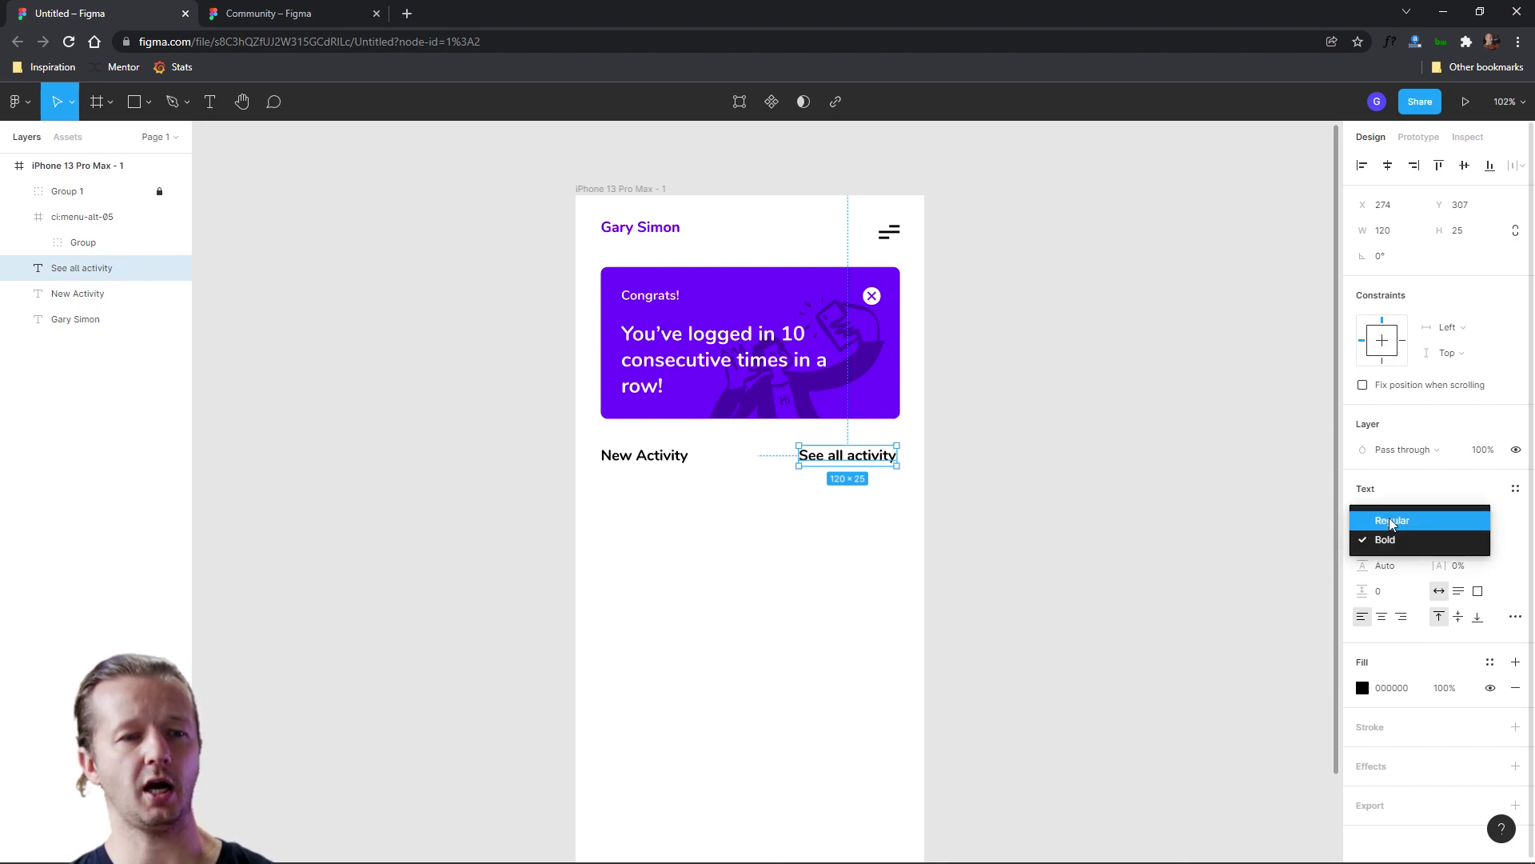
click(1389, 520)
click(1032, 646)
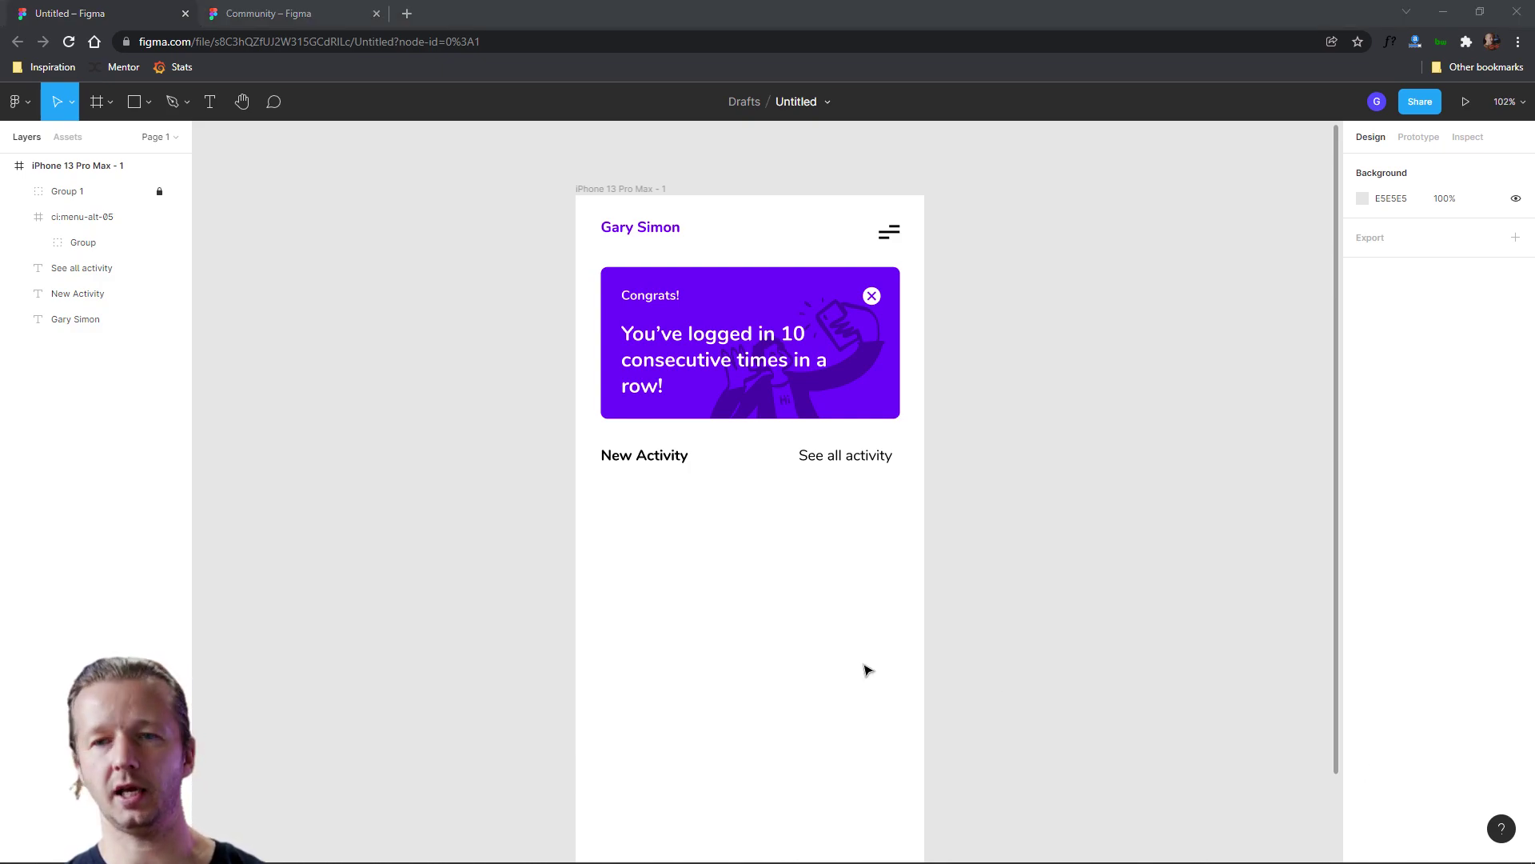
click(849, 462)
click(1473, 542)
text(16)
key(Return)
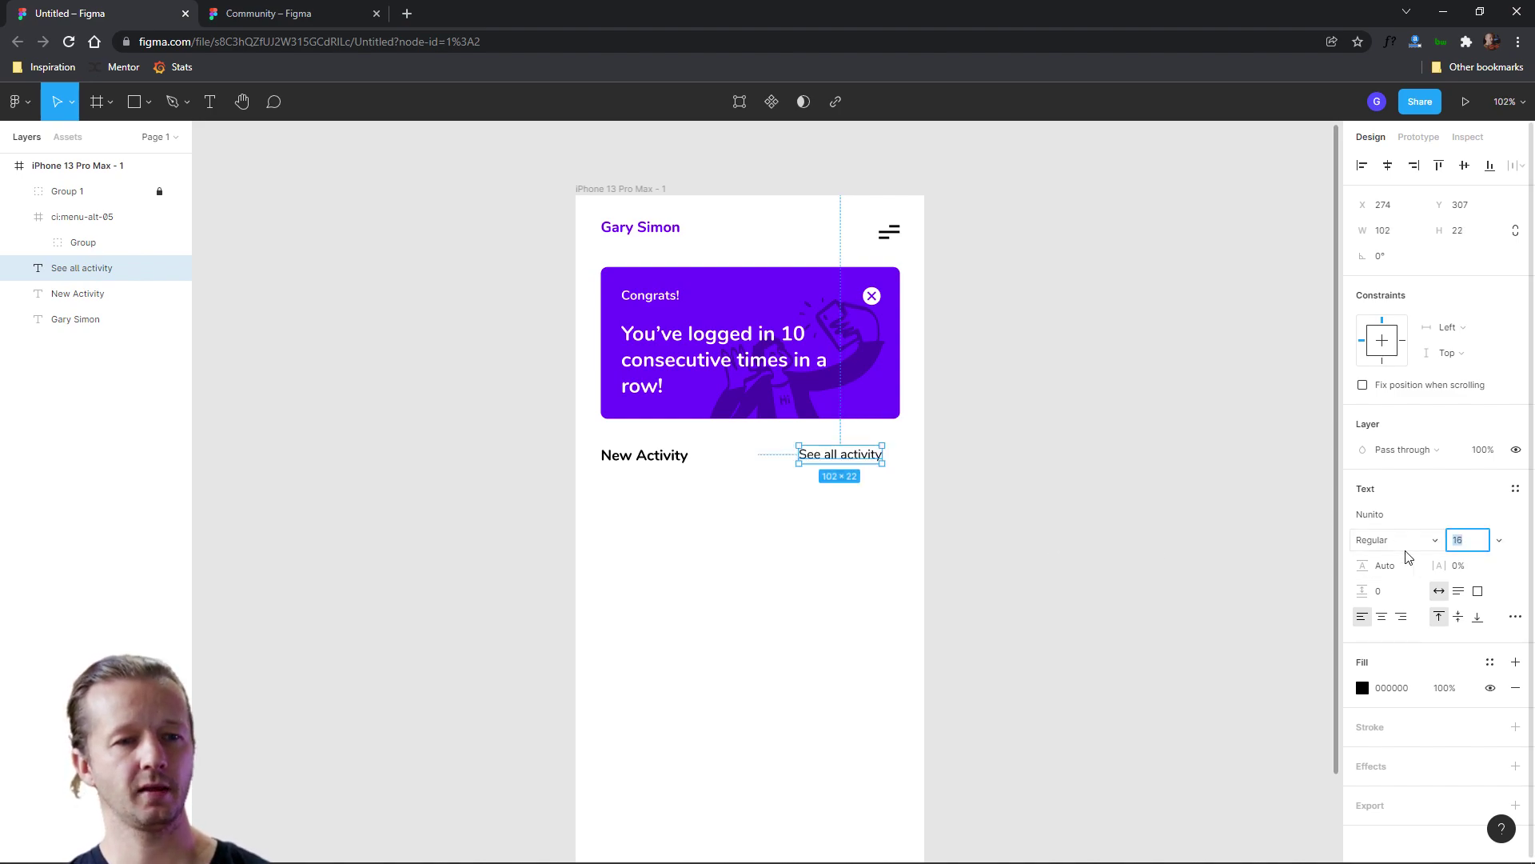
click(1515, 617)
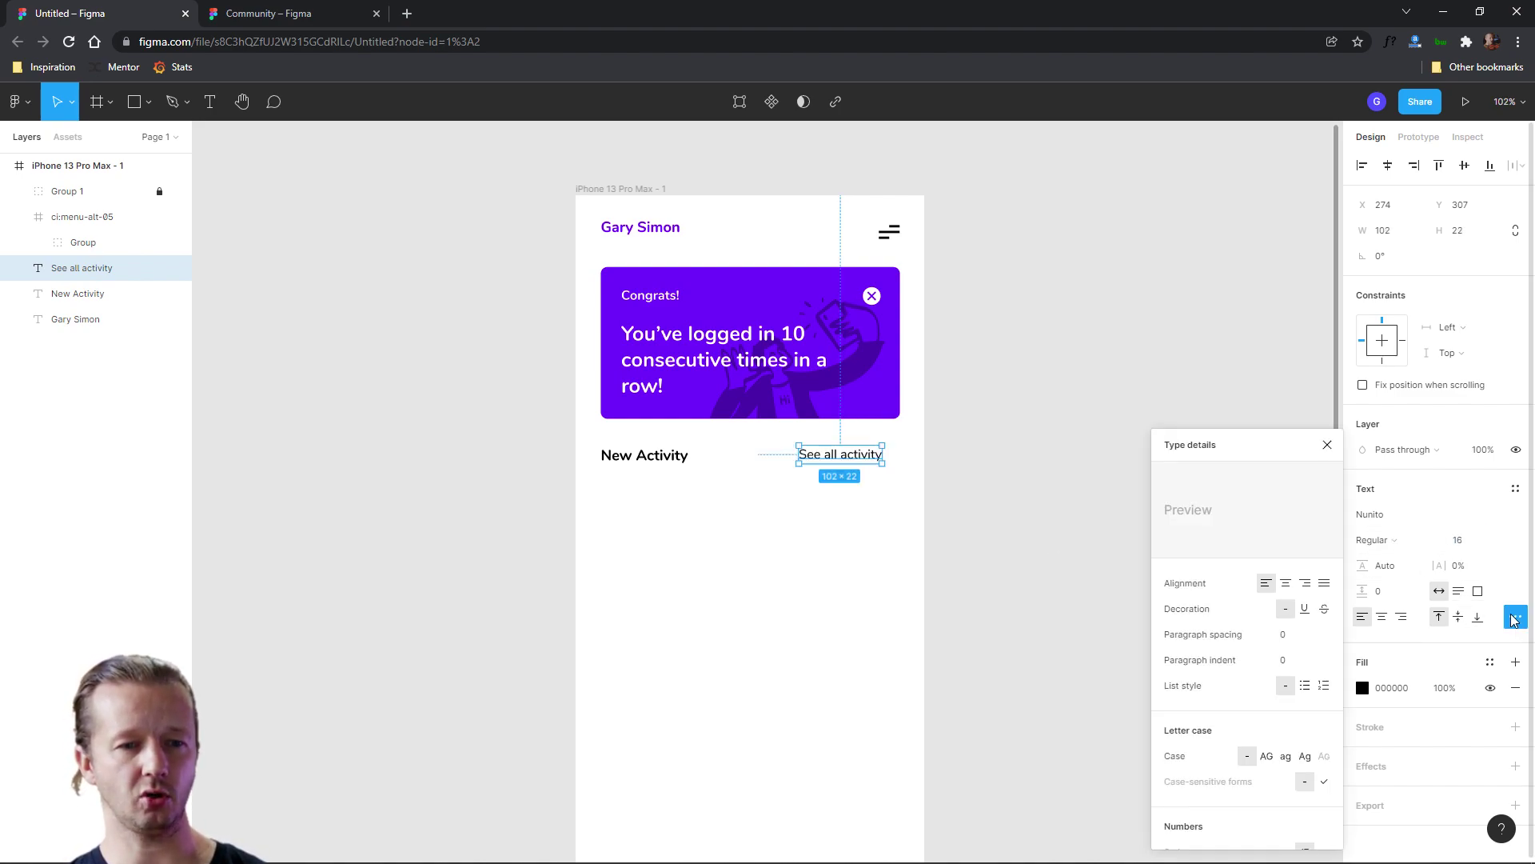
click(1305, 608)
click(1005, 520)
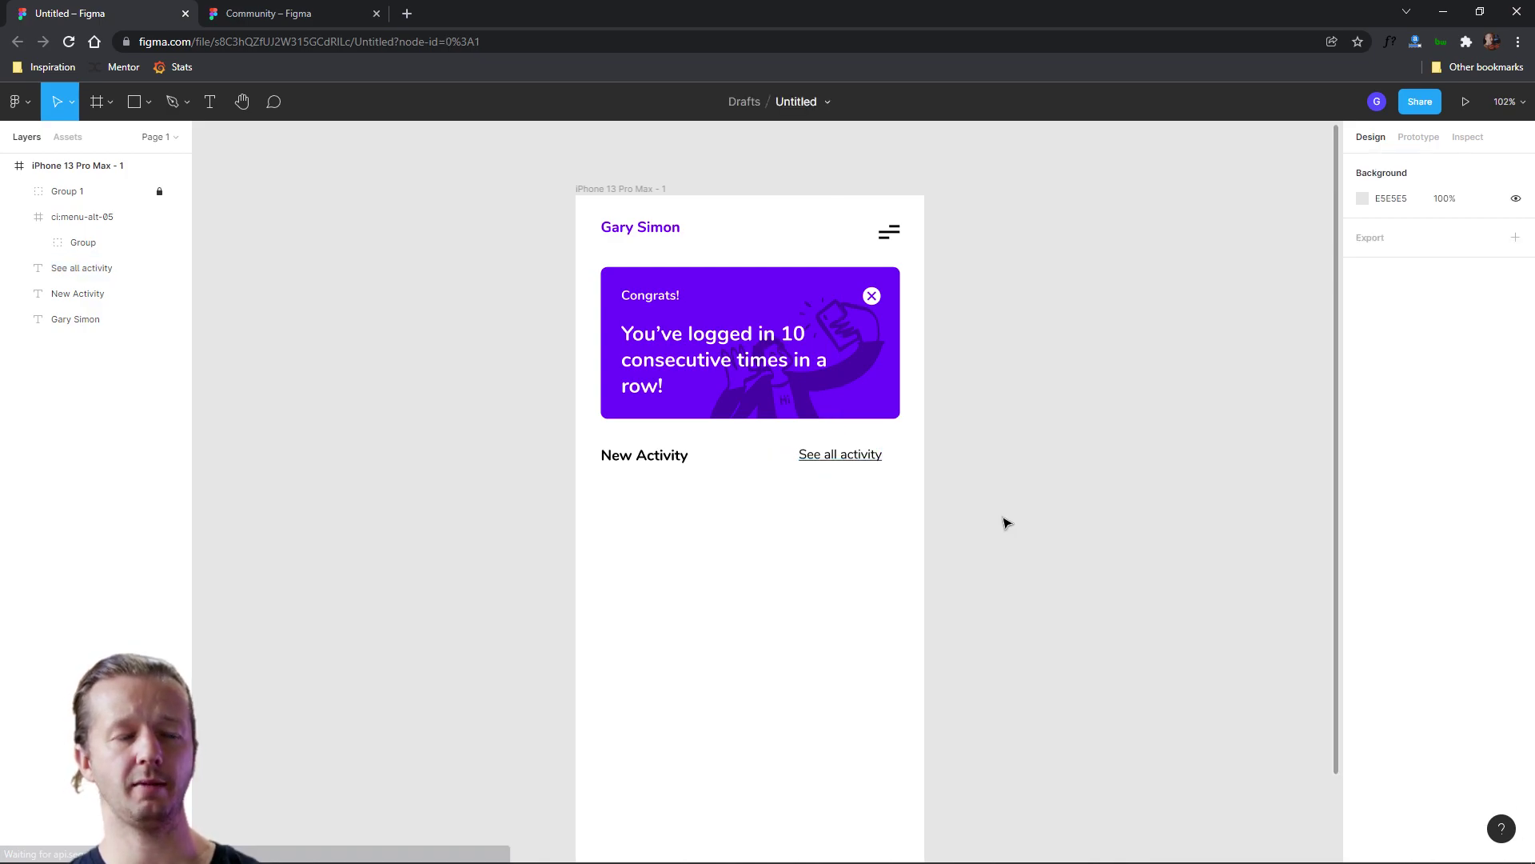
drag(861, 457, 878, 461)
click(1035, 456)
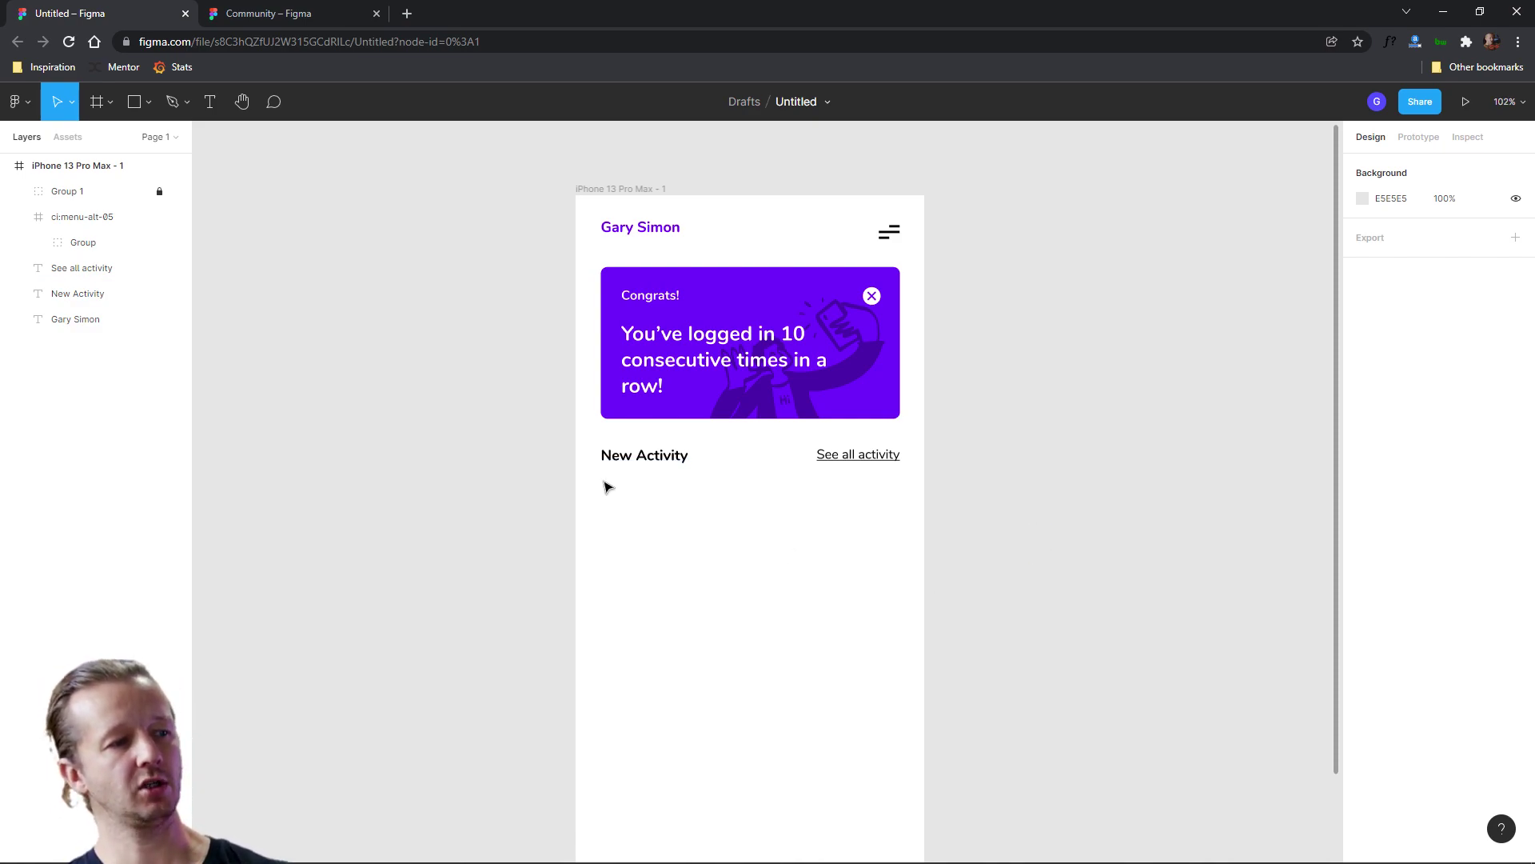
Change the iPhone 13 Pro Max frame's fill to light grey #FBFBFB.
drag(602, 480, 901, 527)
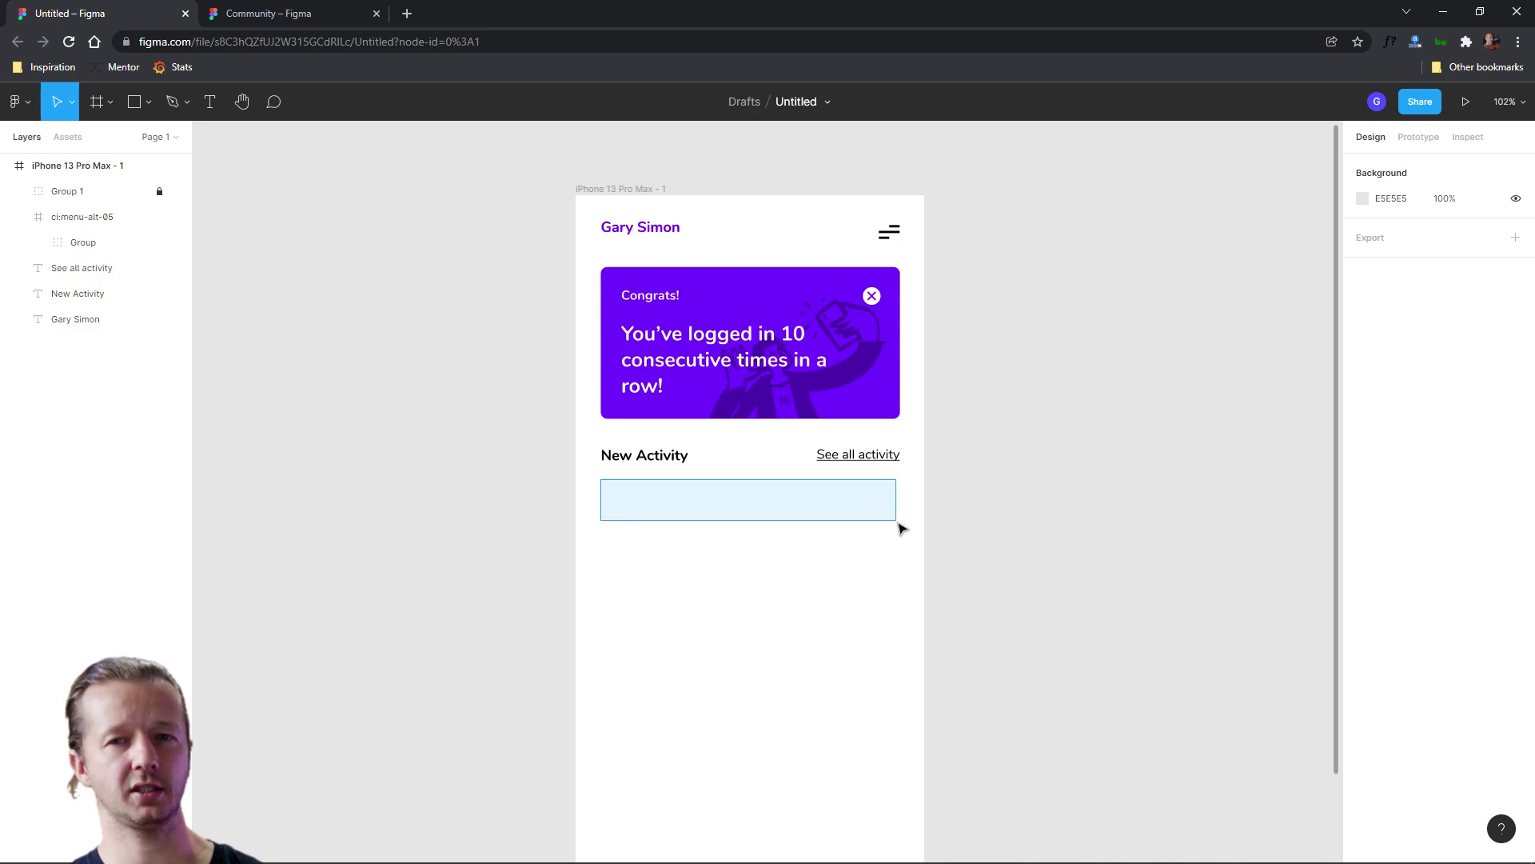
drag(901, 528, 899, 525)
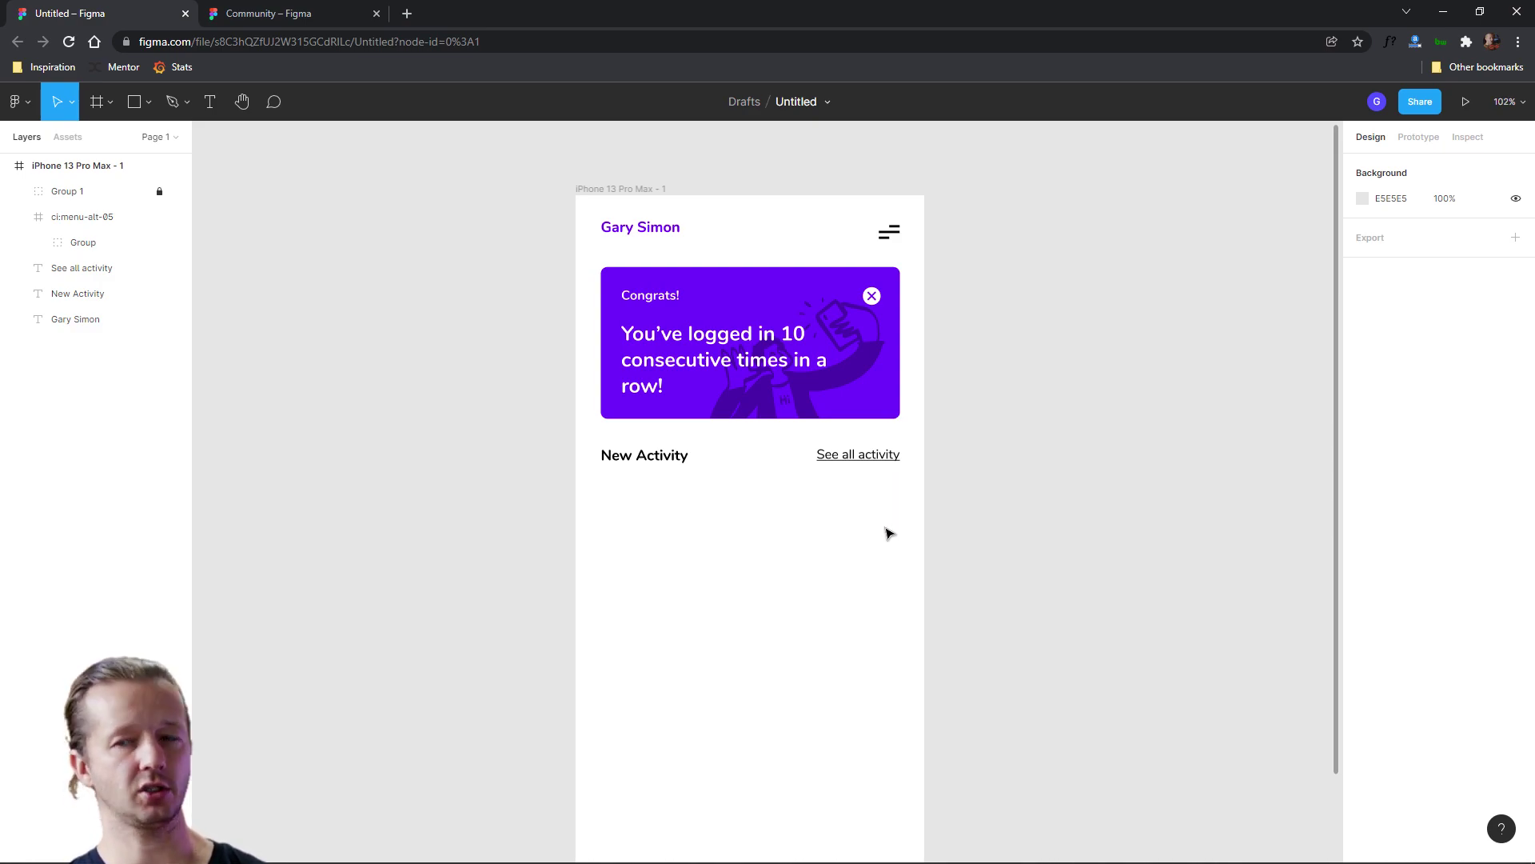
click(624, 189)
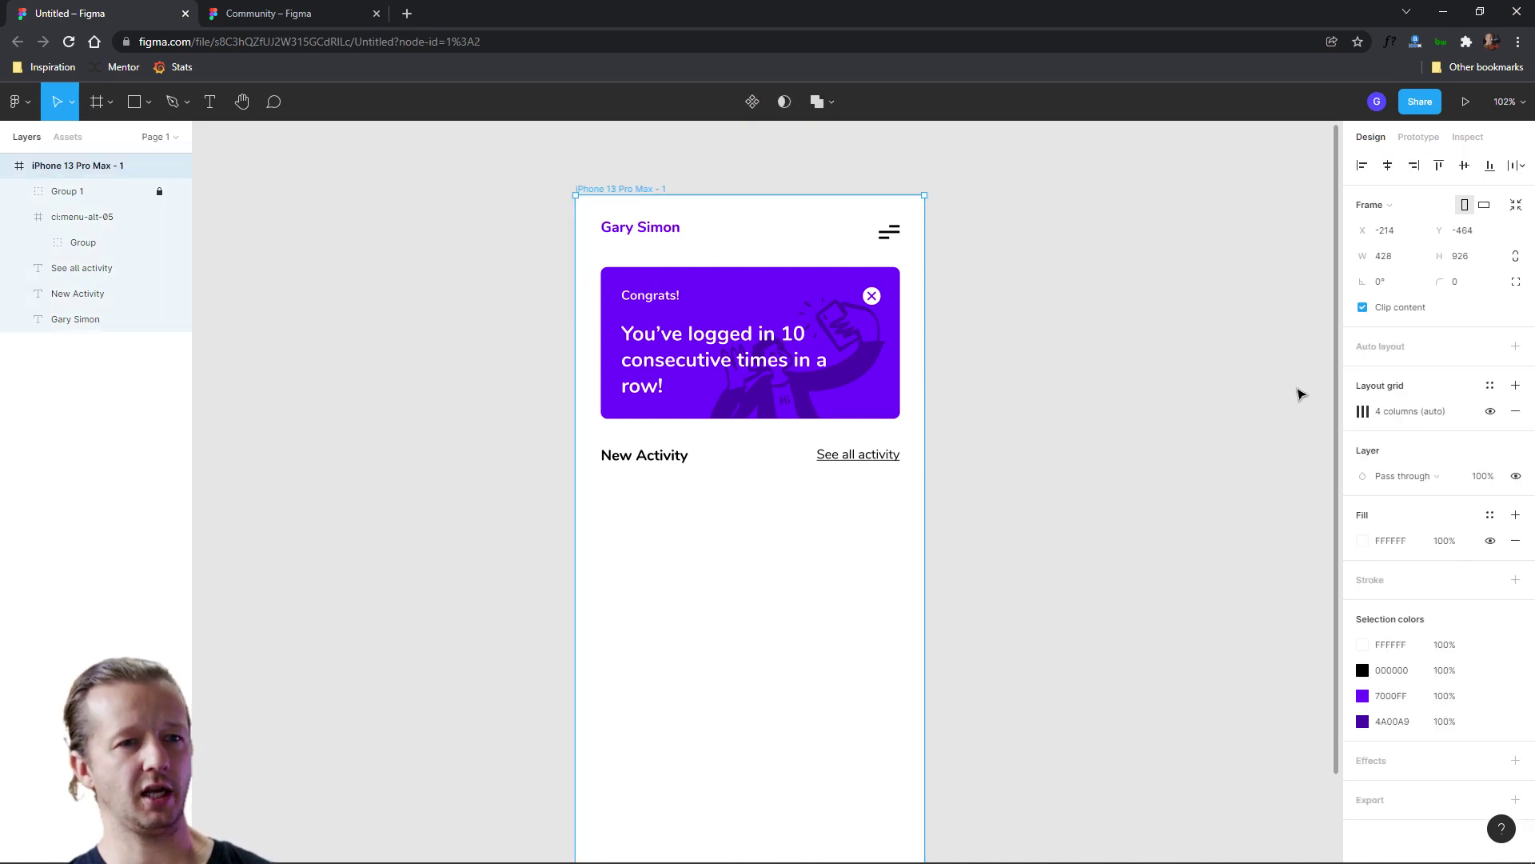
click(1364, 544)
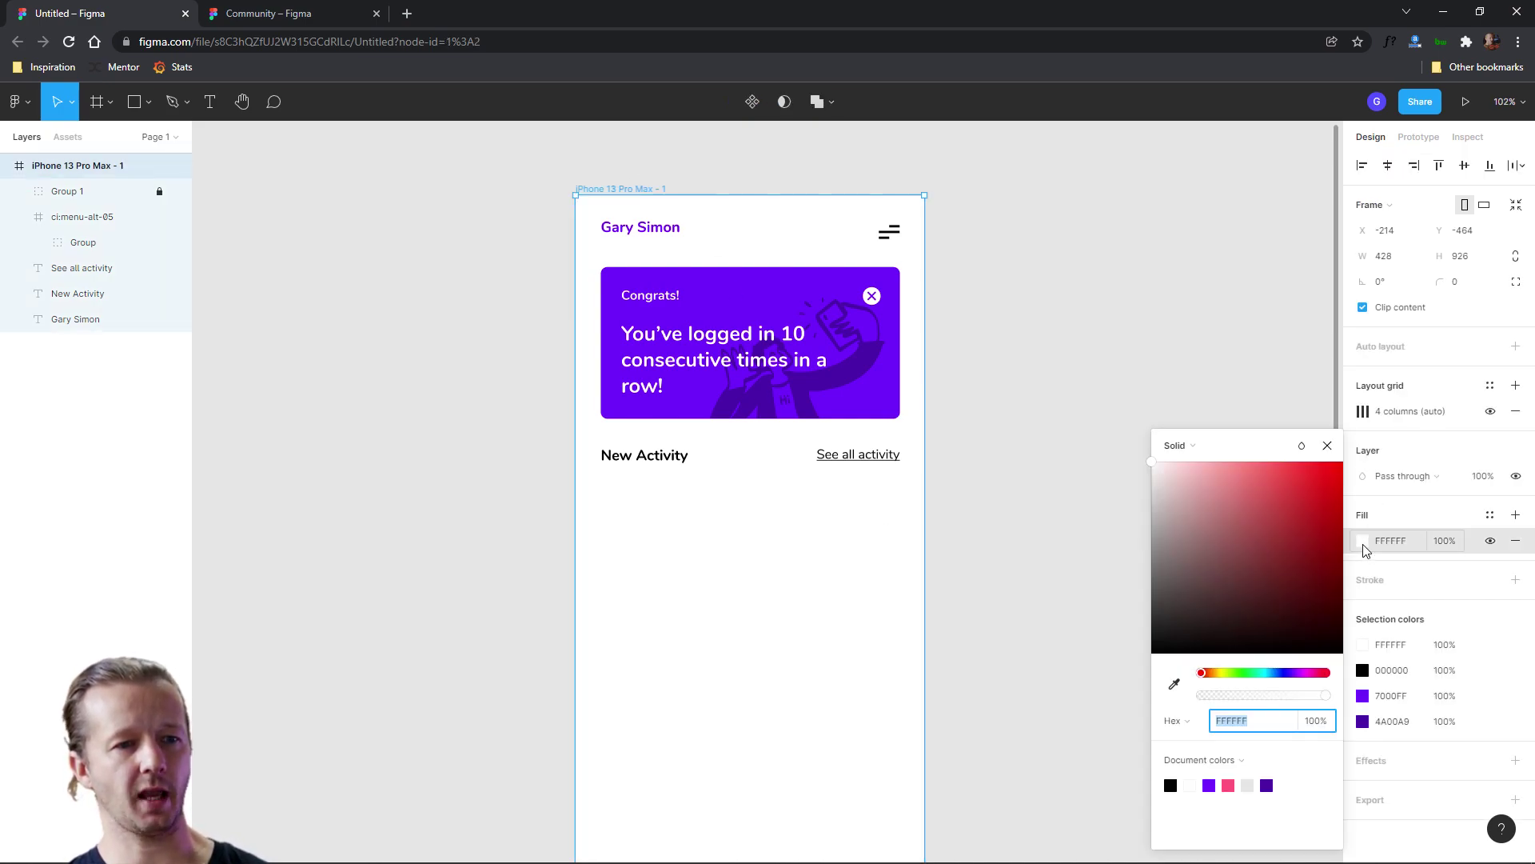
drag(1164, 476, 1155, 479)
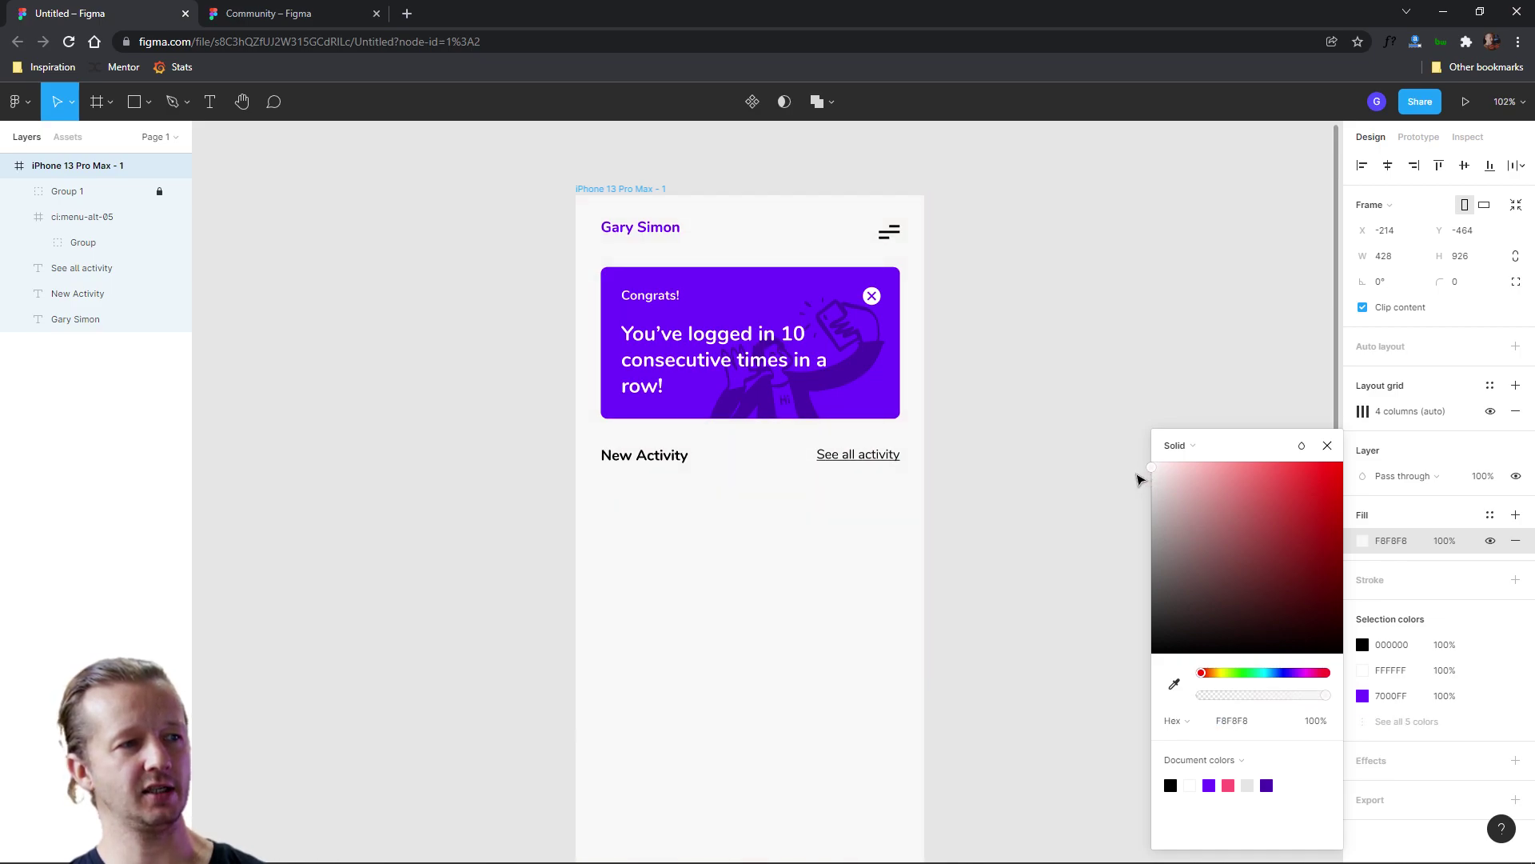
drag(1140, 480, 1126, 478)
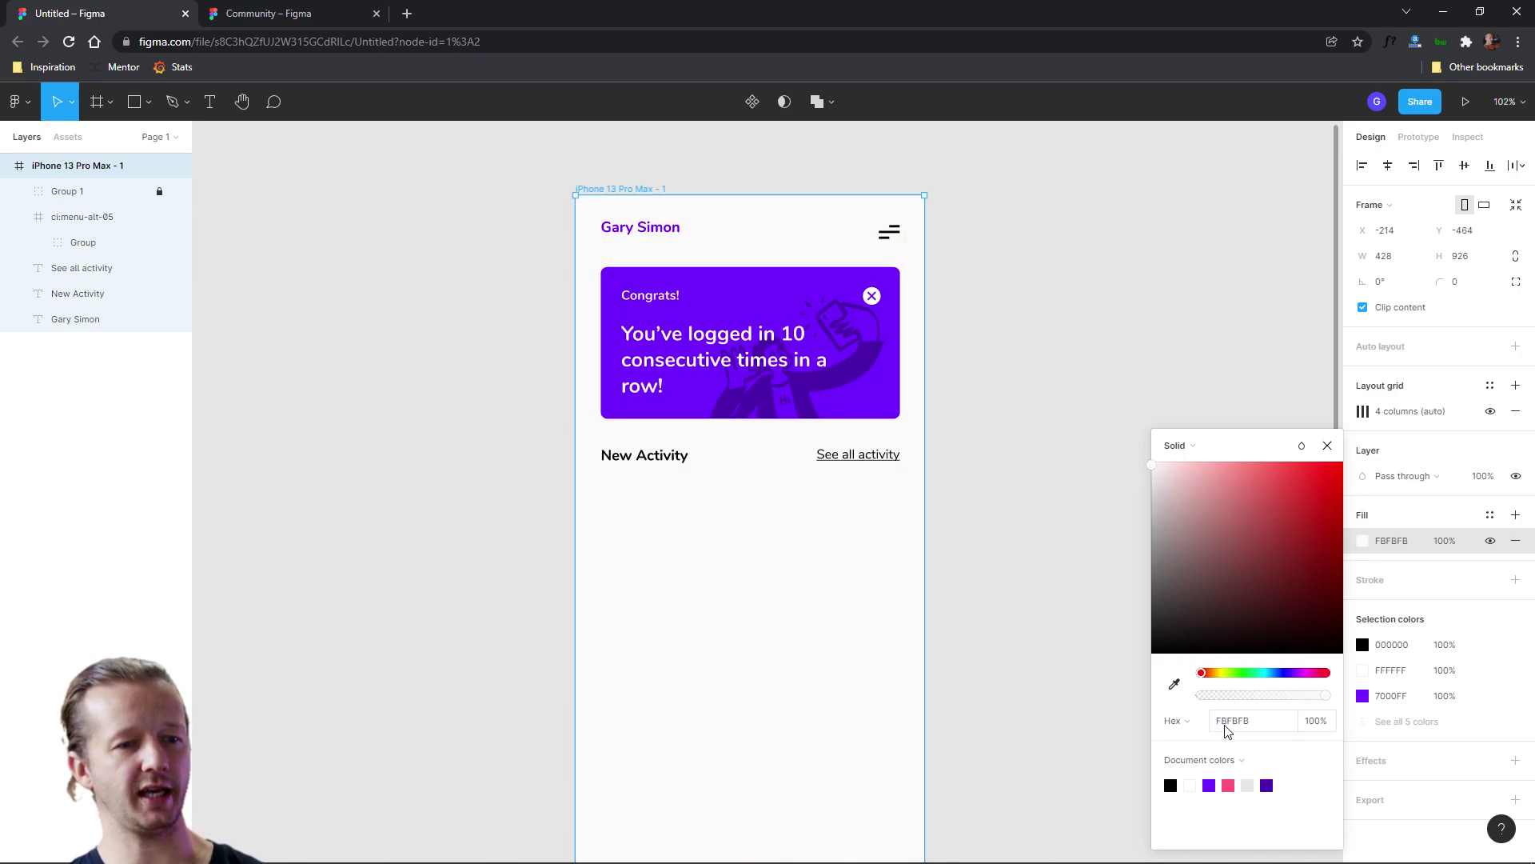
click(1254, 726)
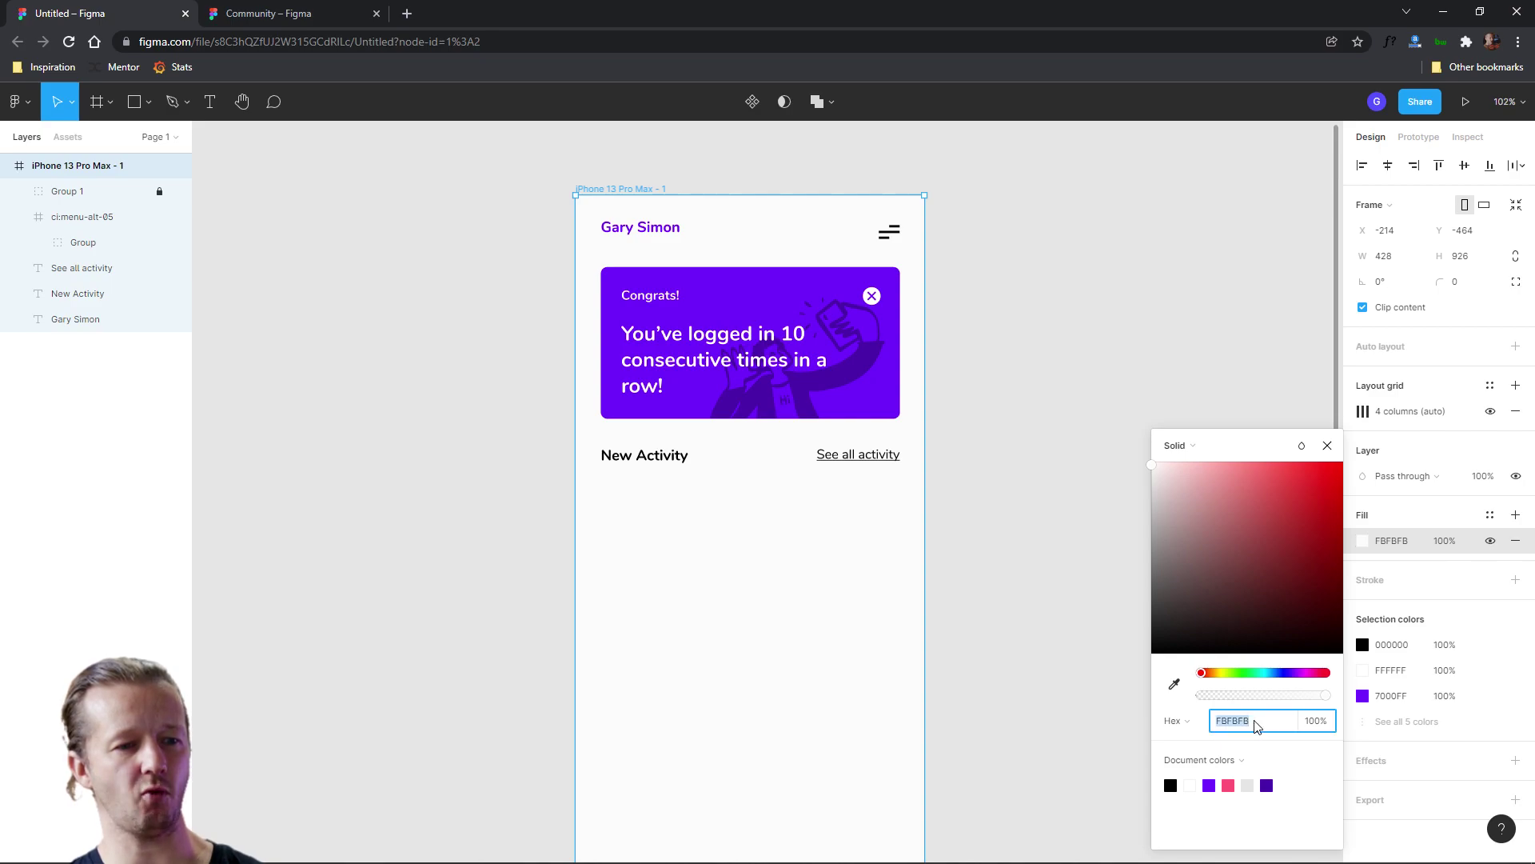
click(995, 339)
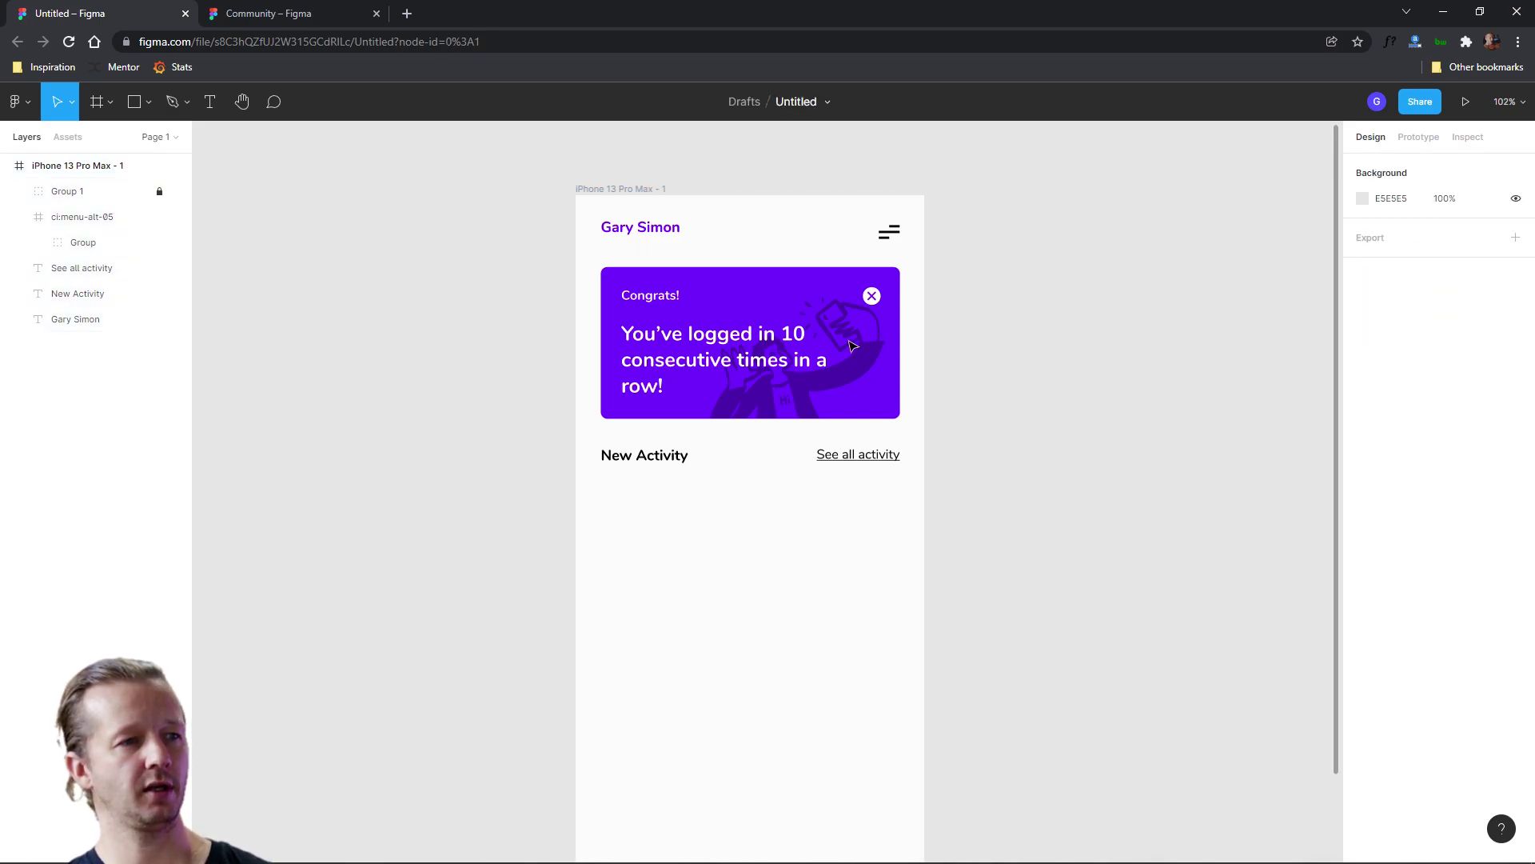
Draw a white 367×54 rectangle under New Activity, aligned with the heading's left edge.
click(134, 112)
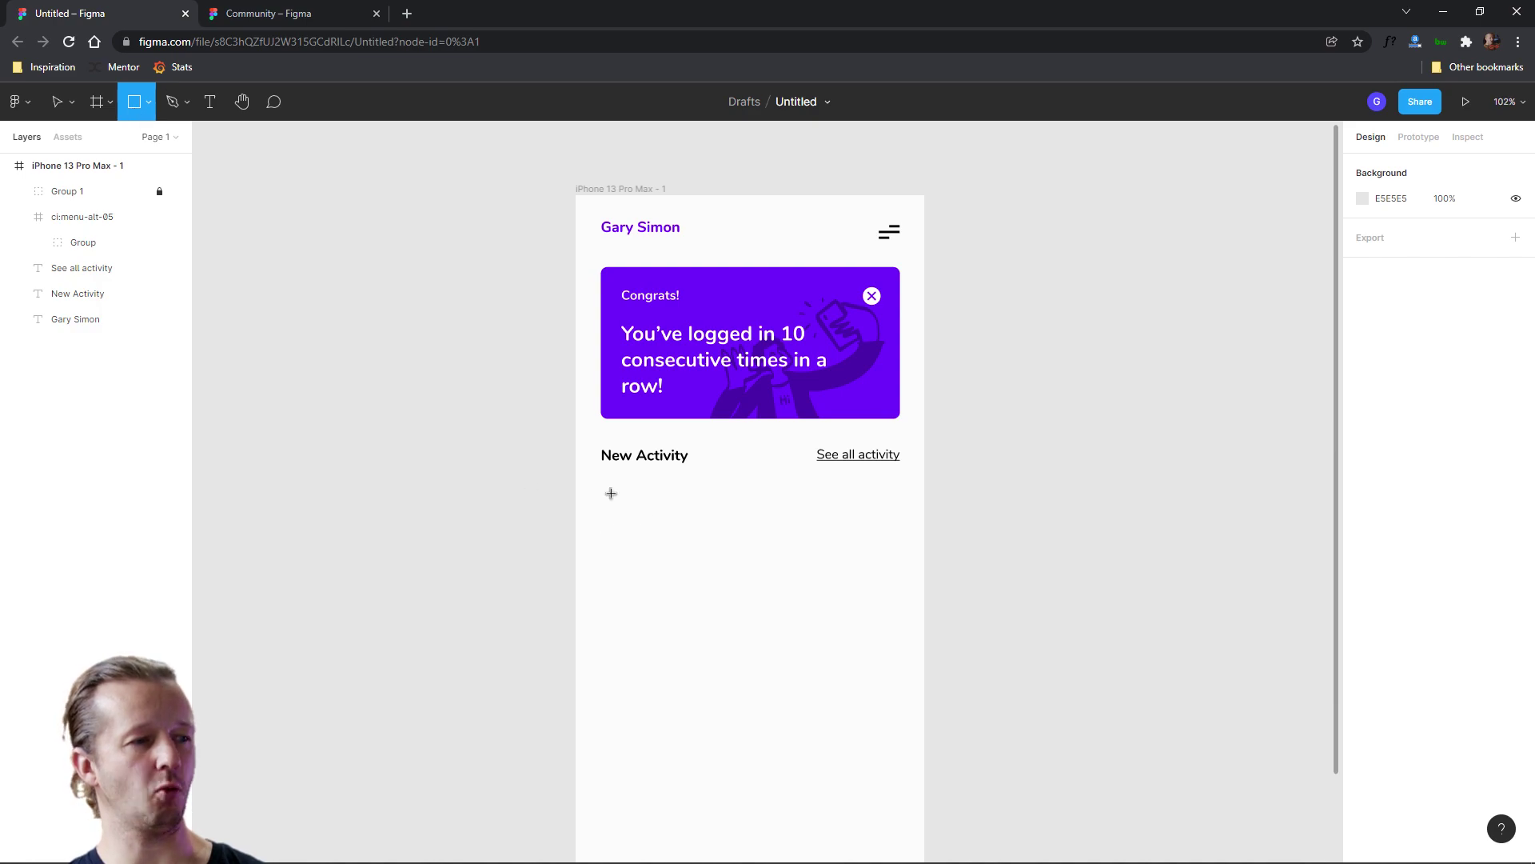
drag(607, 487, 900, 526)
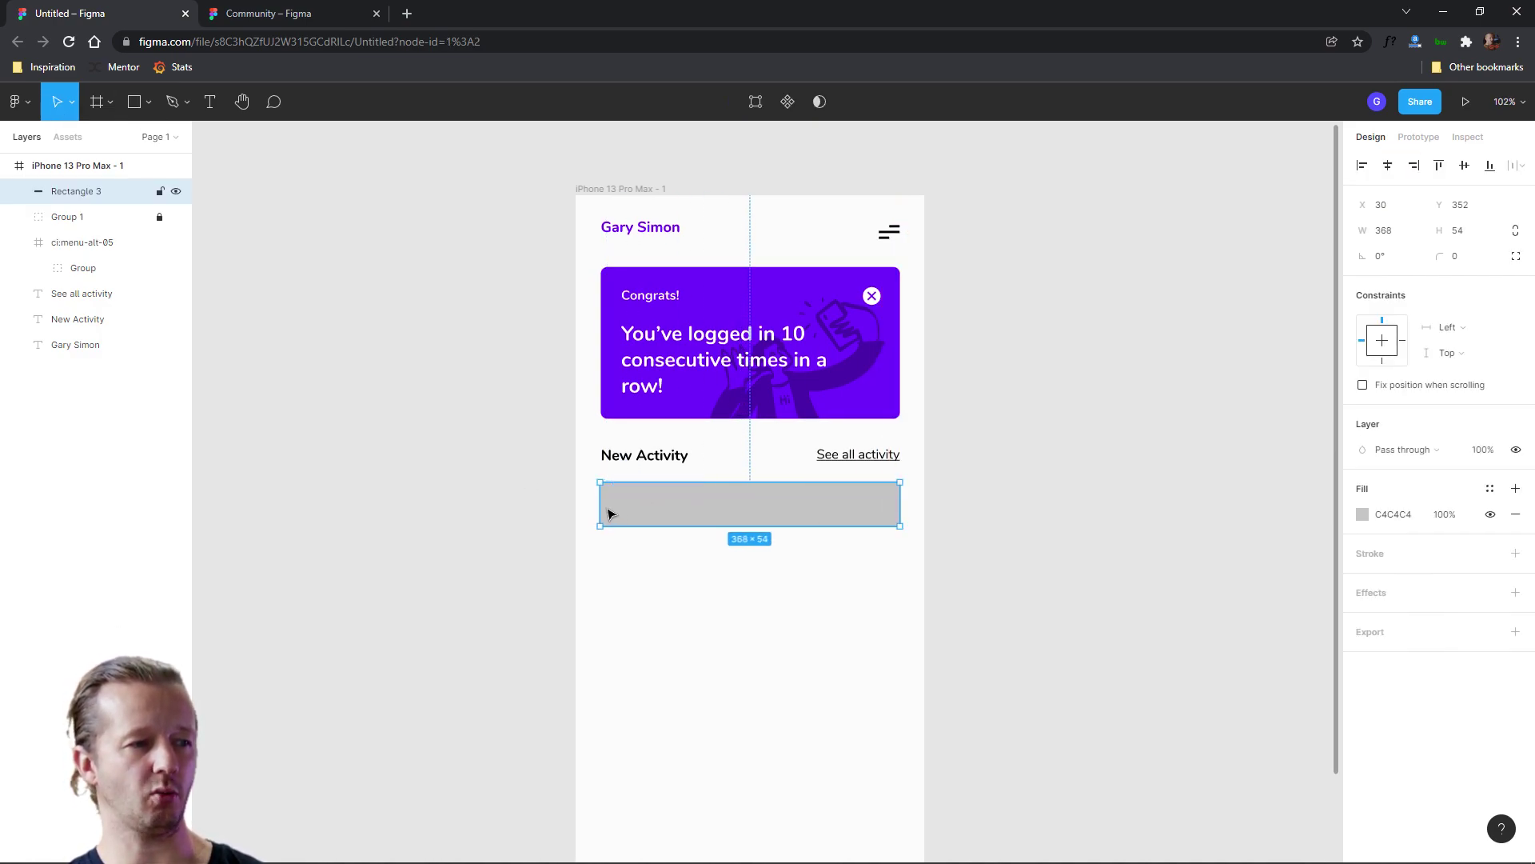
drag(600, 502, 608, 499)
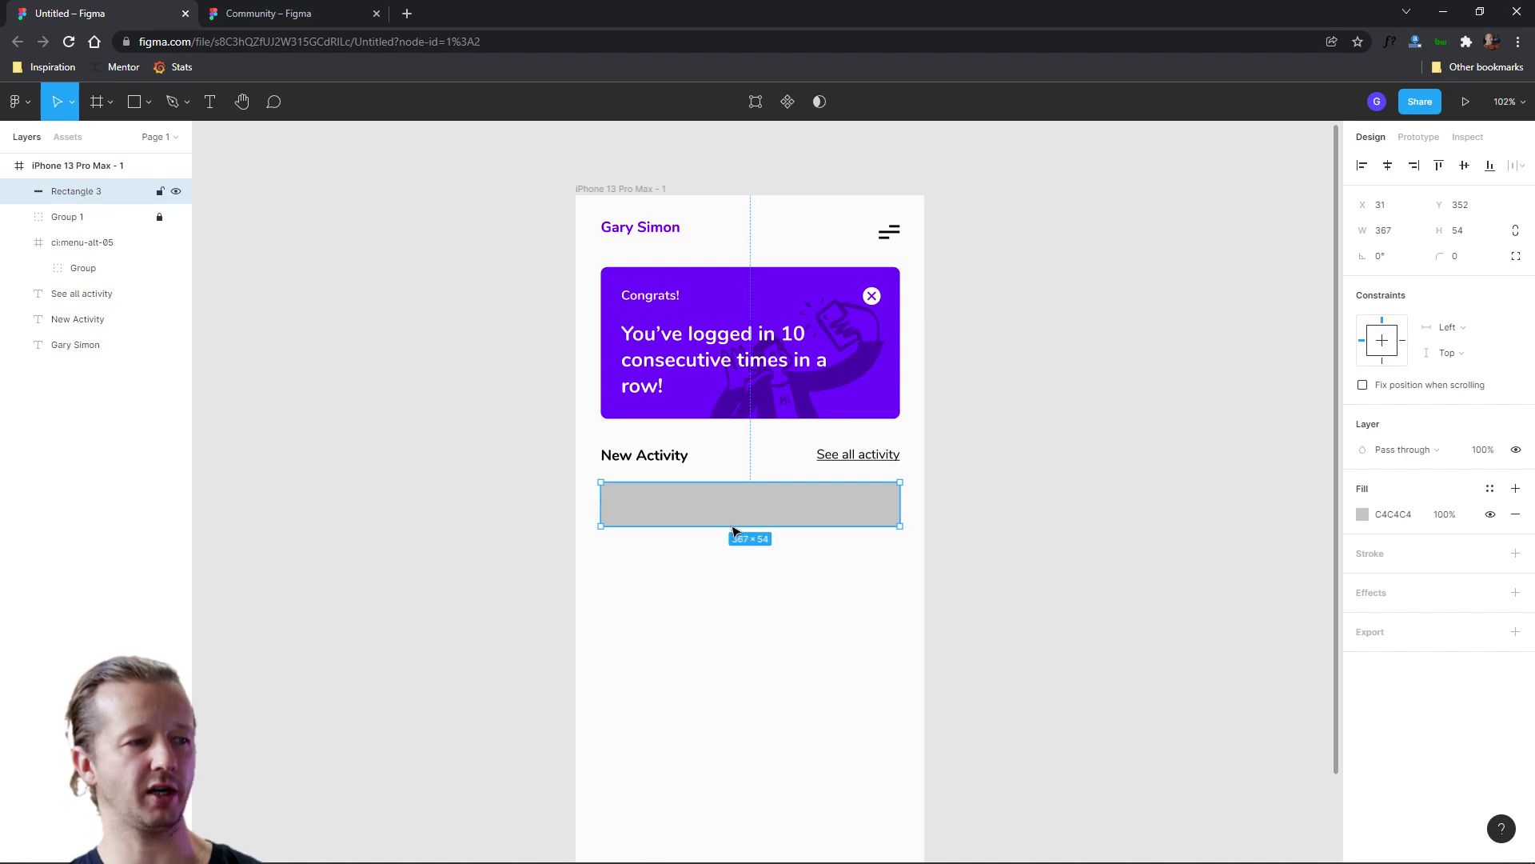
click(1363, 514)
drag(1268, 531, 1095, 402)
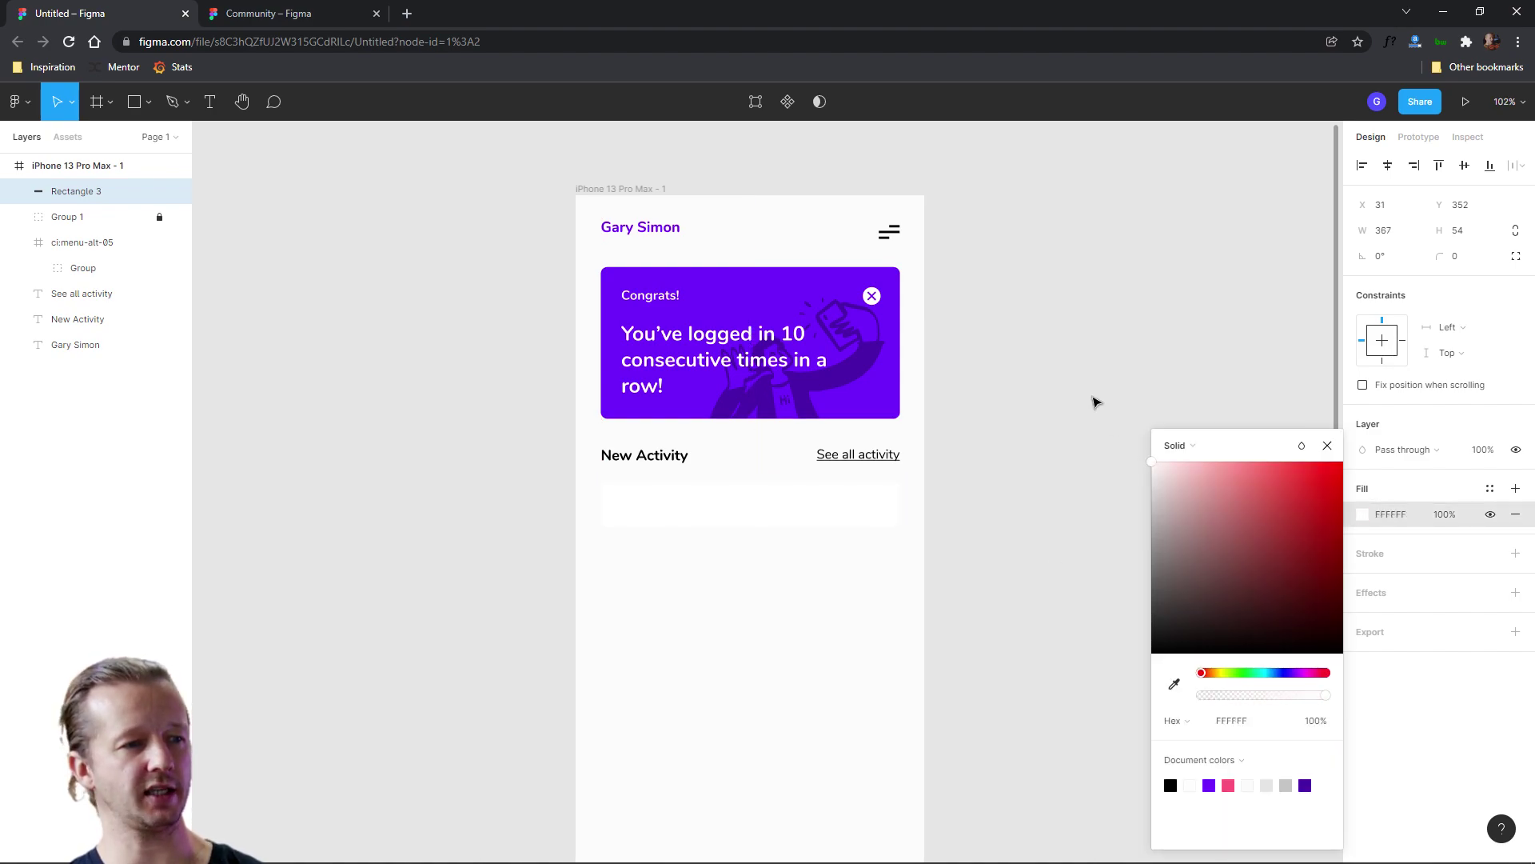
click(1097, 406)
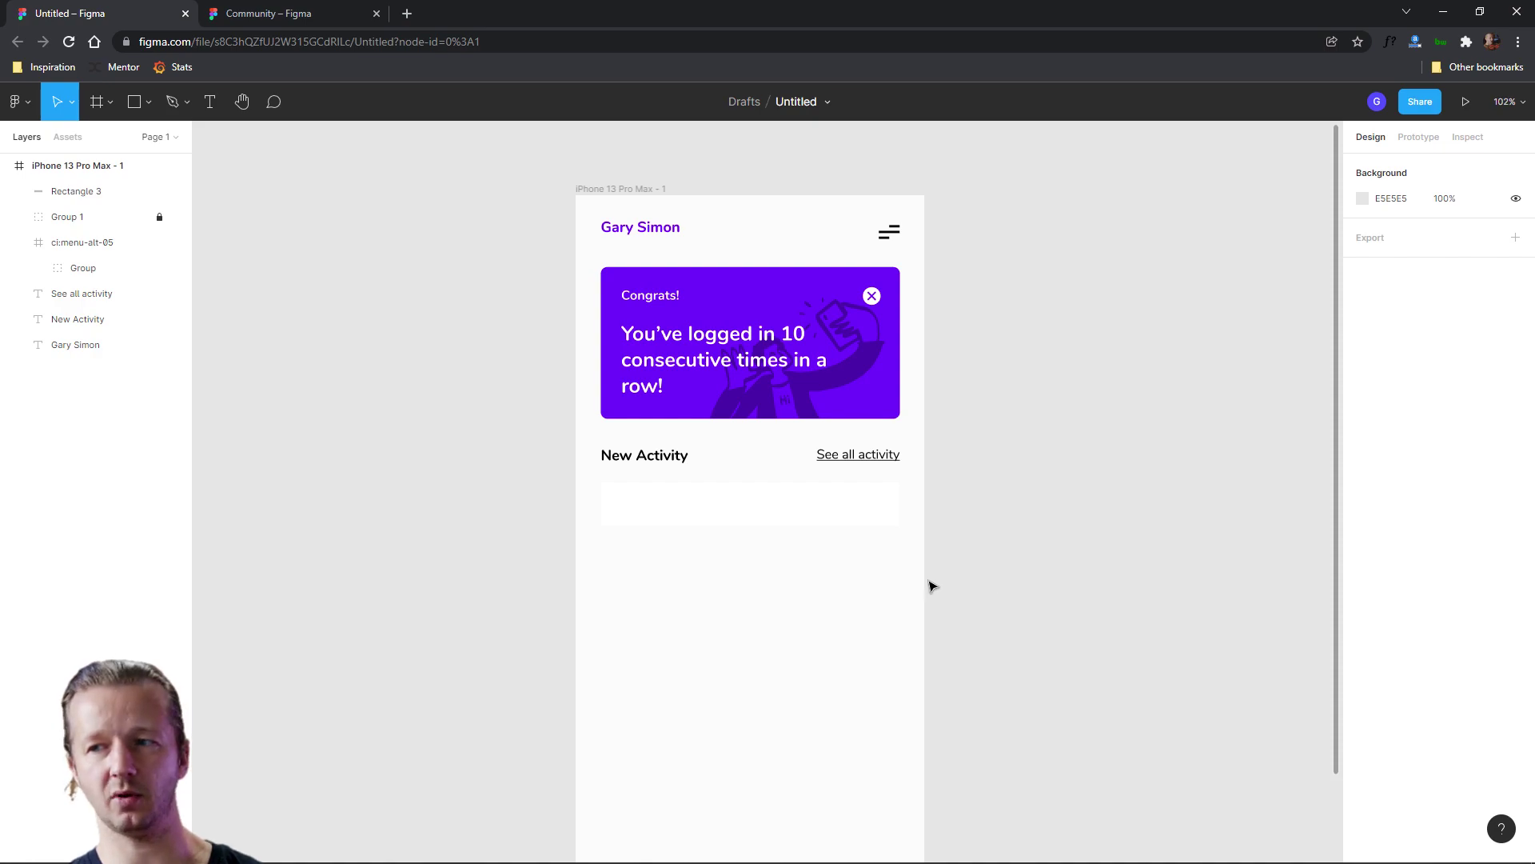
Darken the iPhone frame background slightly to #F6F6F6.
click(610, 190)
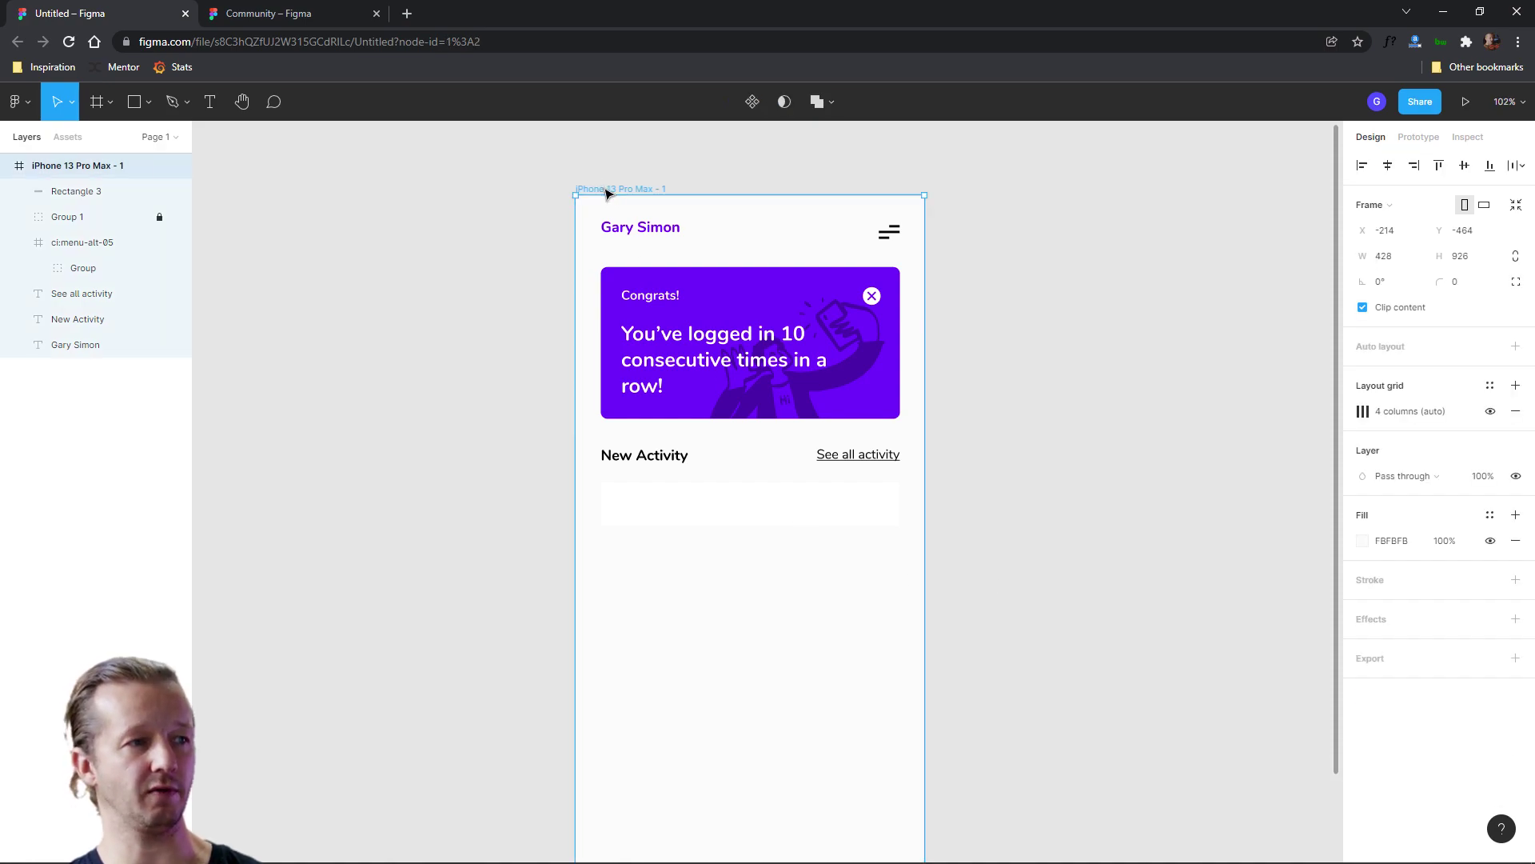
click(1363, 541)
click(1155, 472)
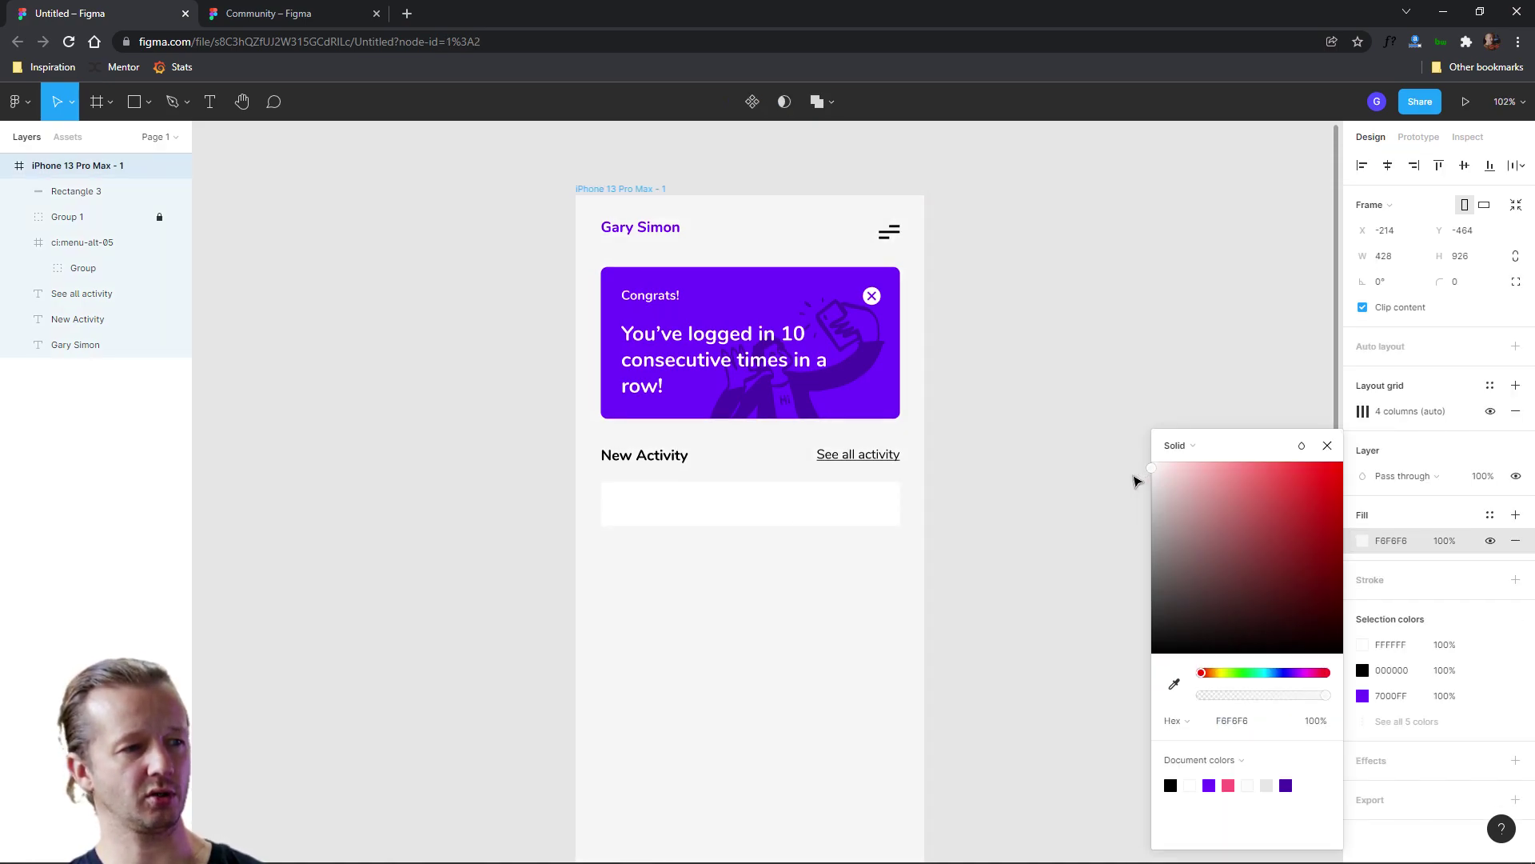
click(1100, 355)
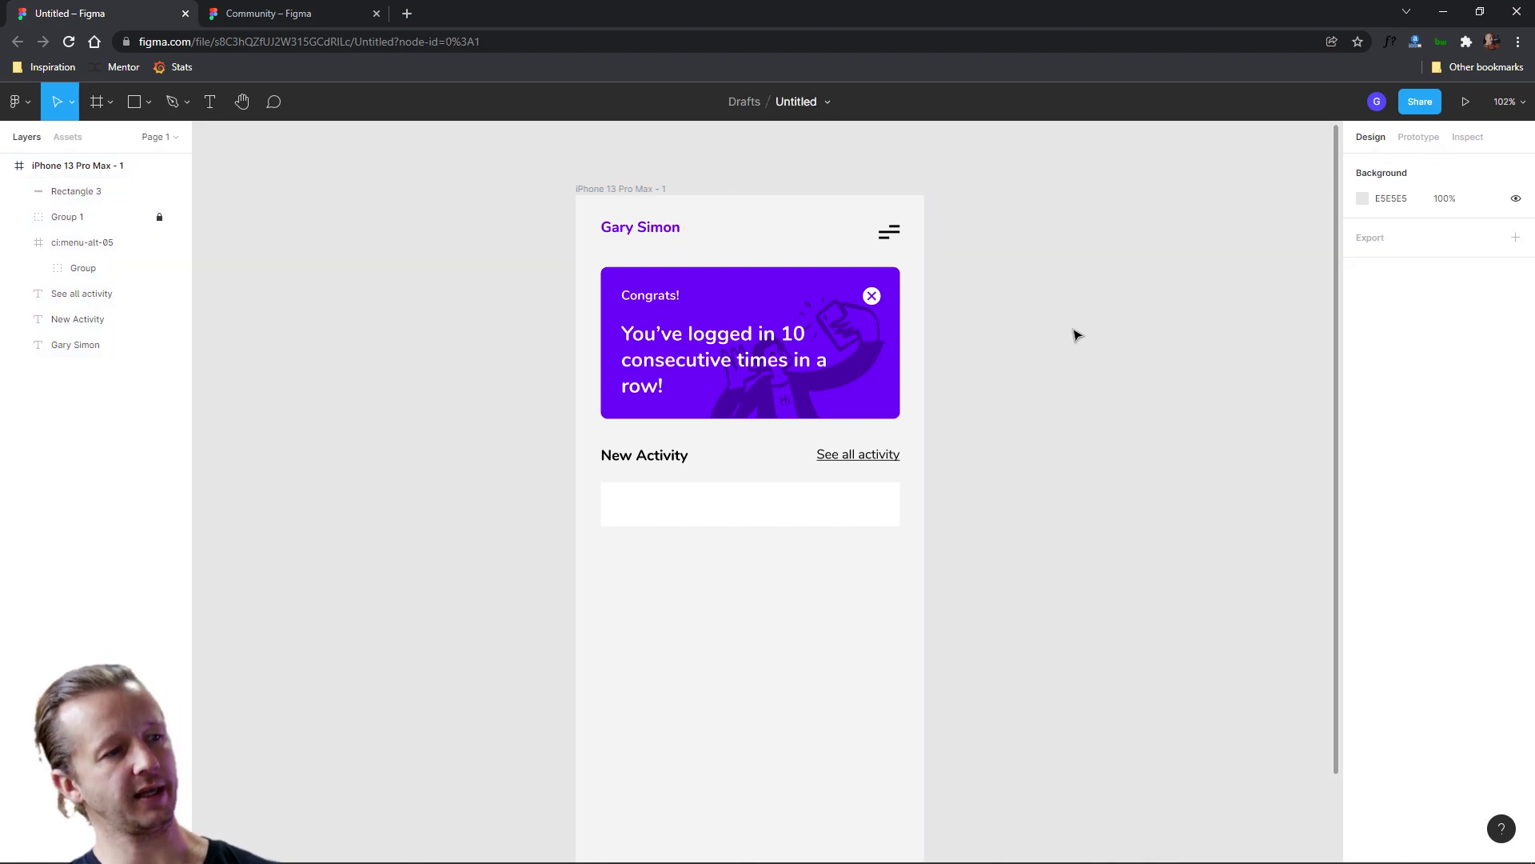
Round the white card's corners with a radius of 10.
click(845, 507)
scroll(833, 508, up, 3)
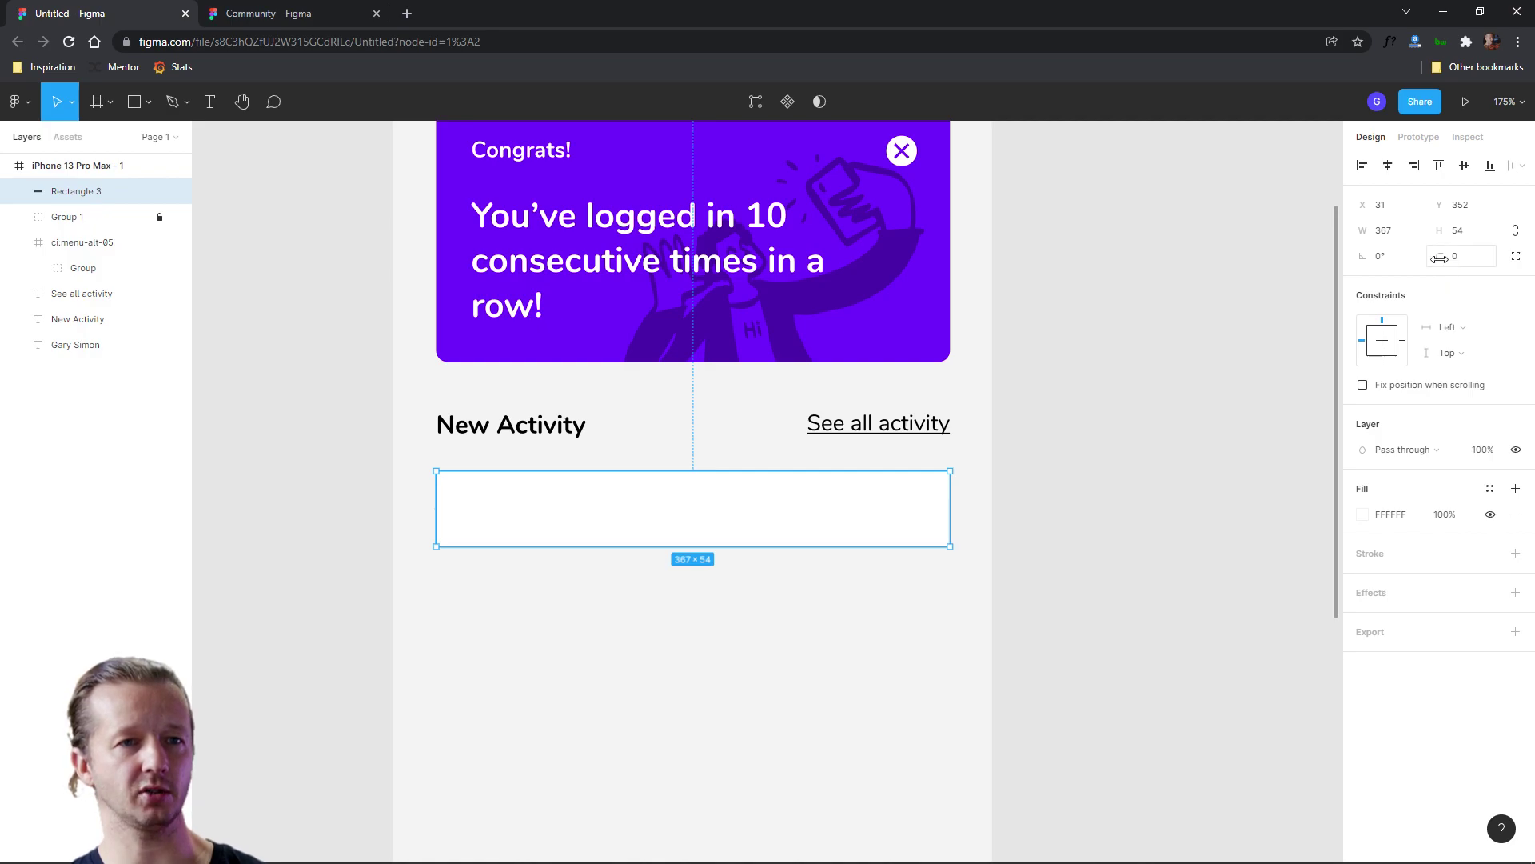
click(1464, 263)
text(10)
key(Return)
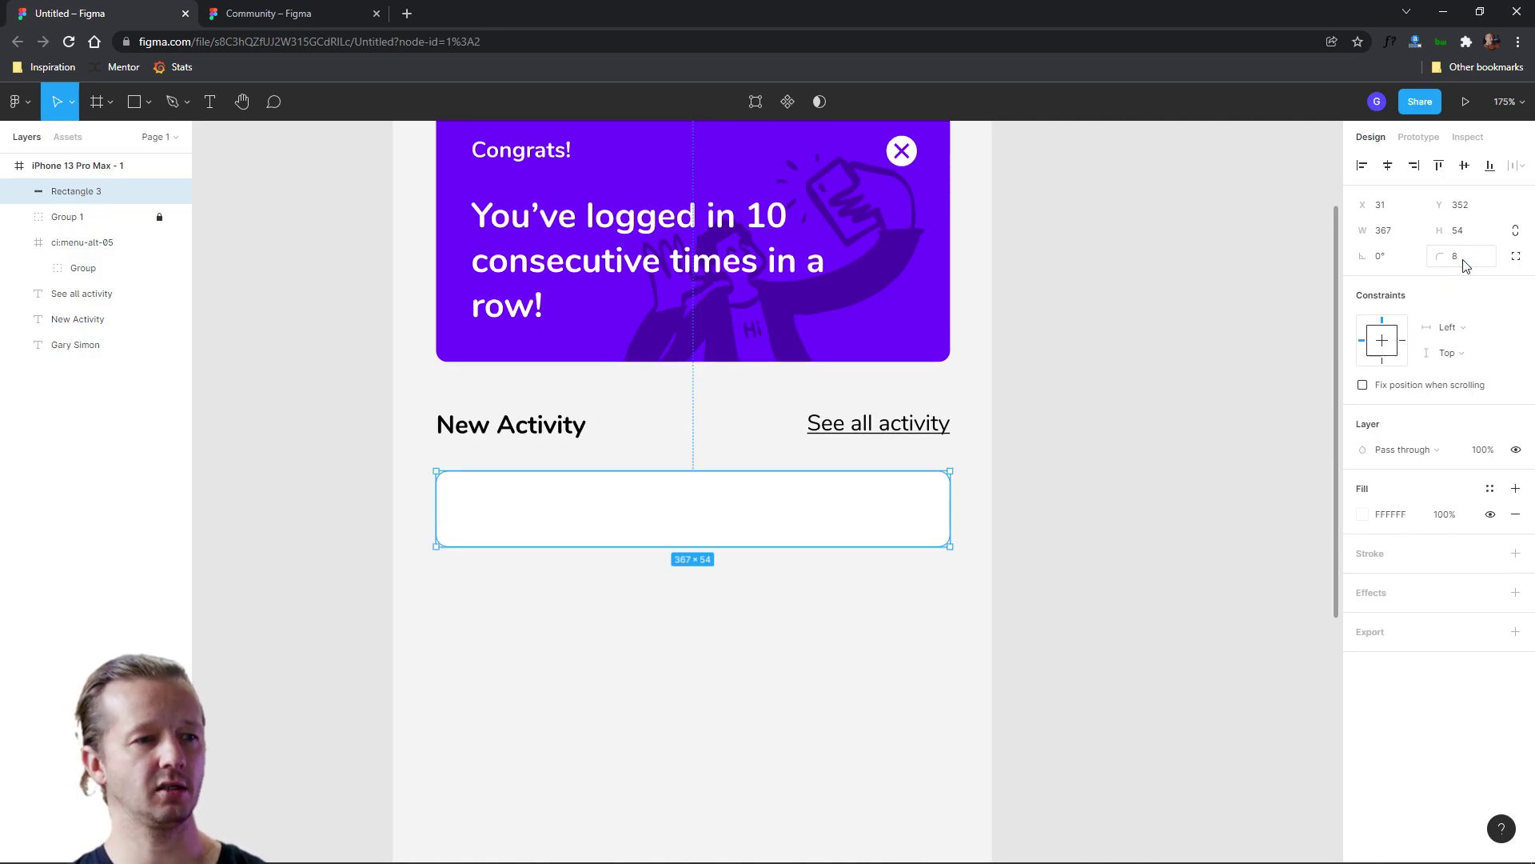
click(880, 303)
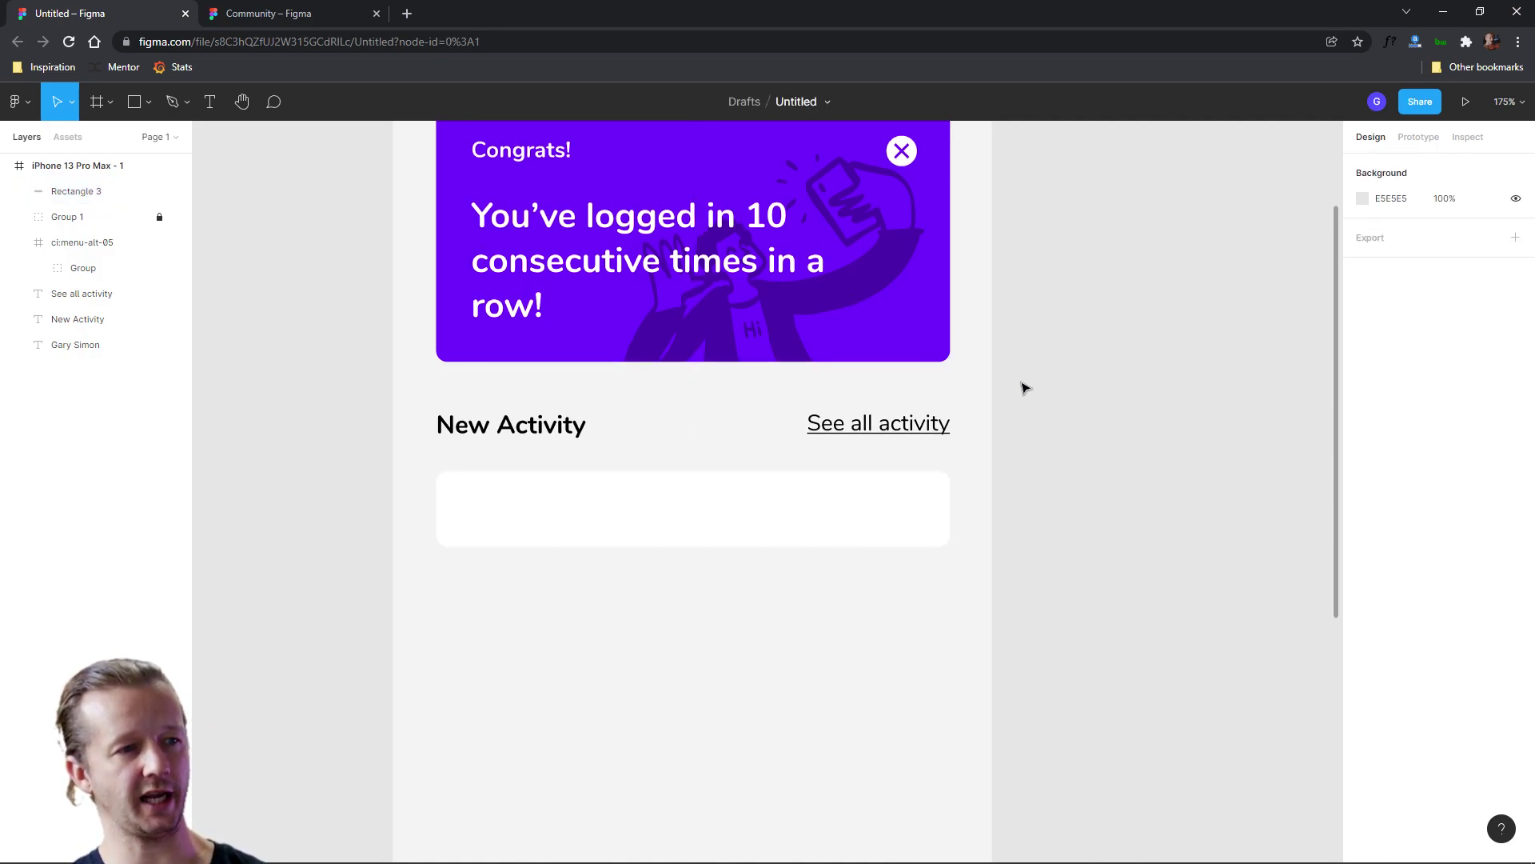
scroll(1108, 522, down, 5)
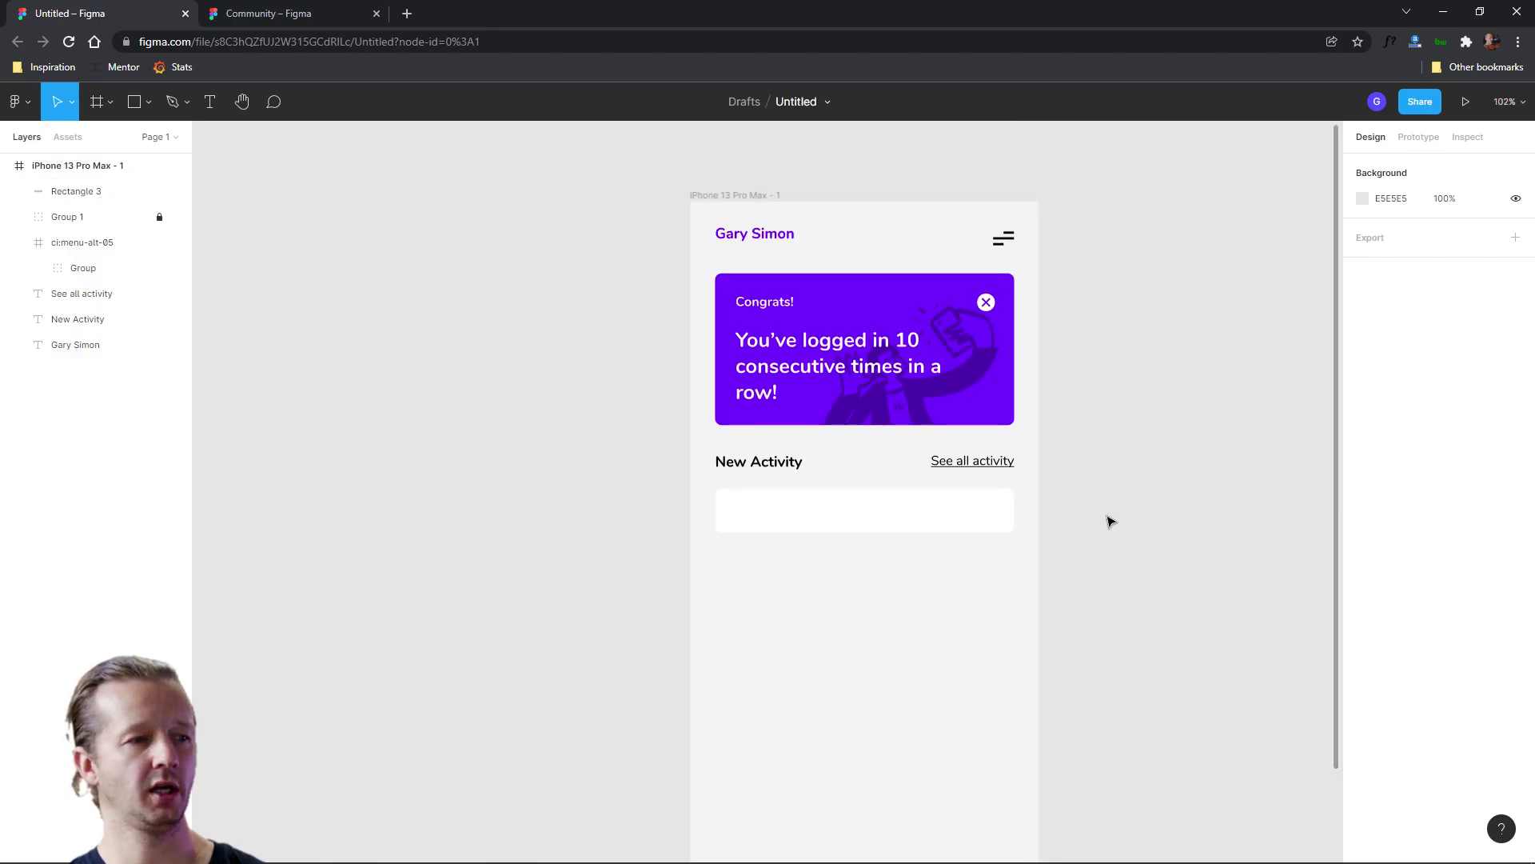
Draw a 10×10 circle at the card's left and fill it bright blue #00B2FF.
scroll(832, 565, up, 3)
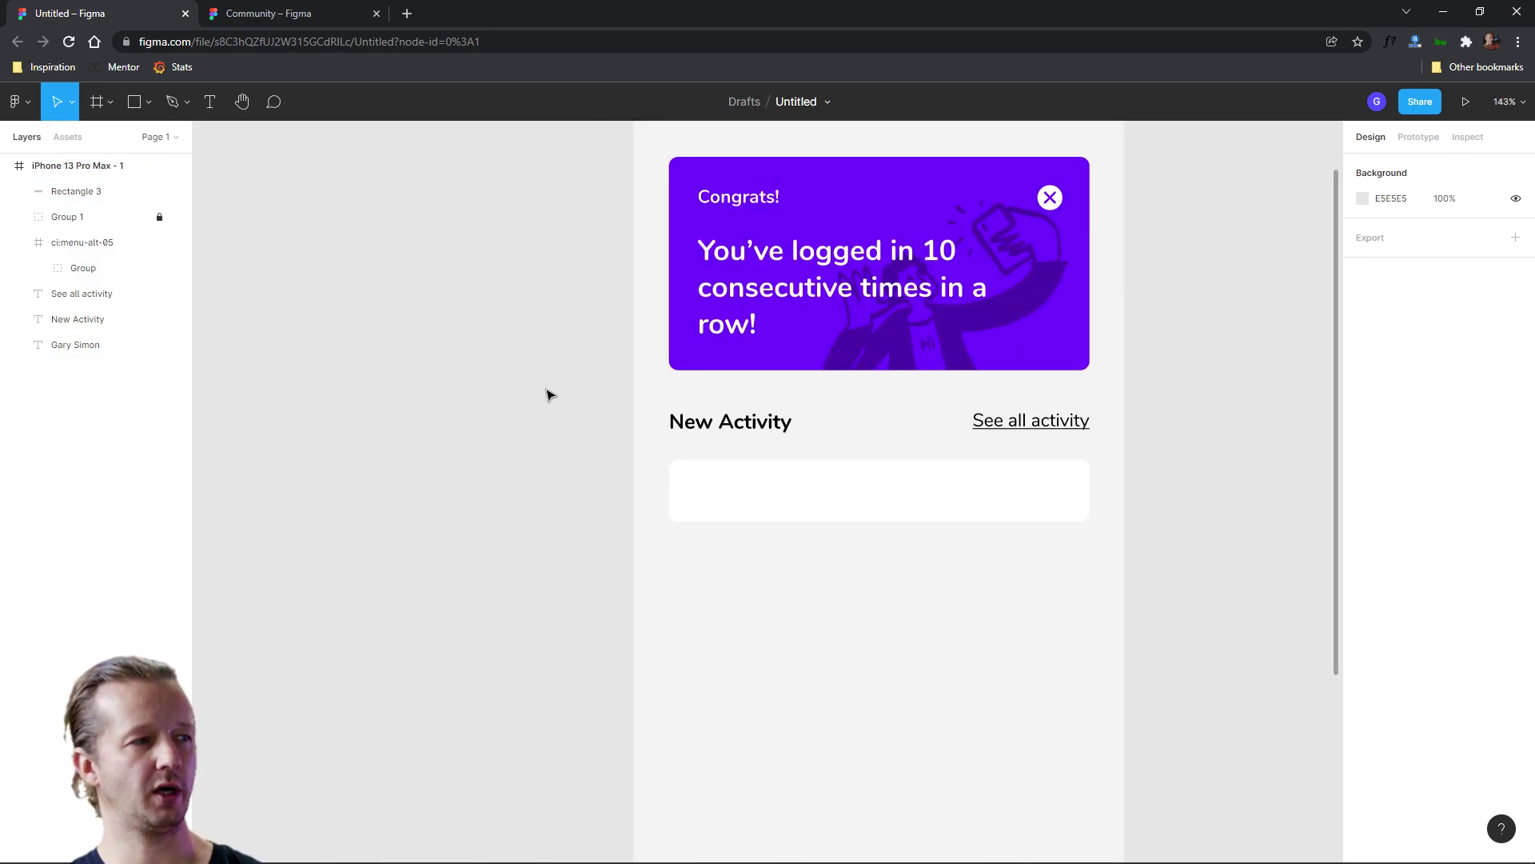
click(153, 108)
click(115, 200)
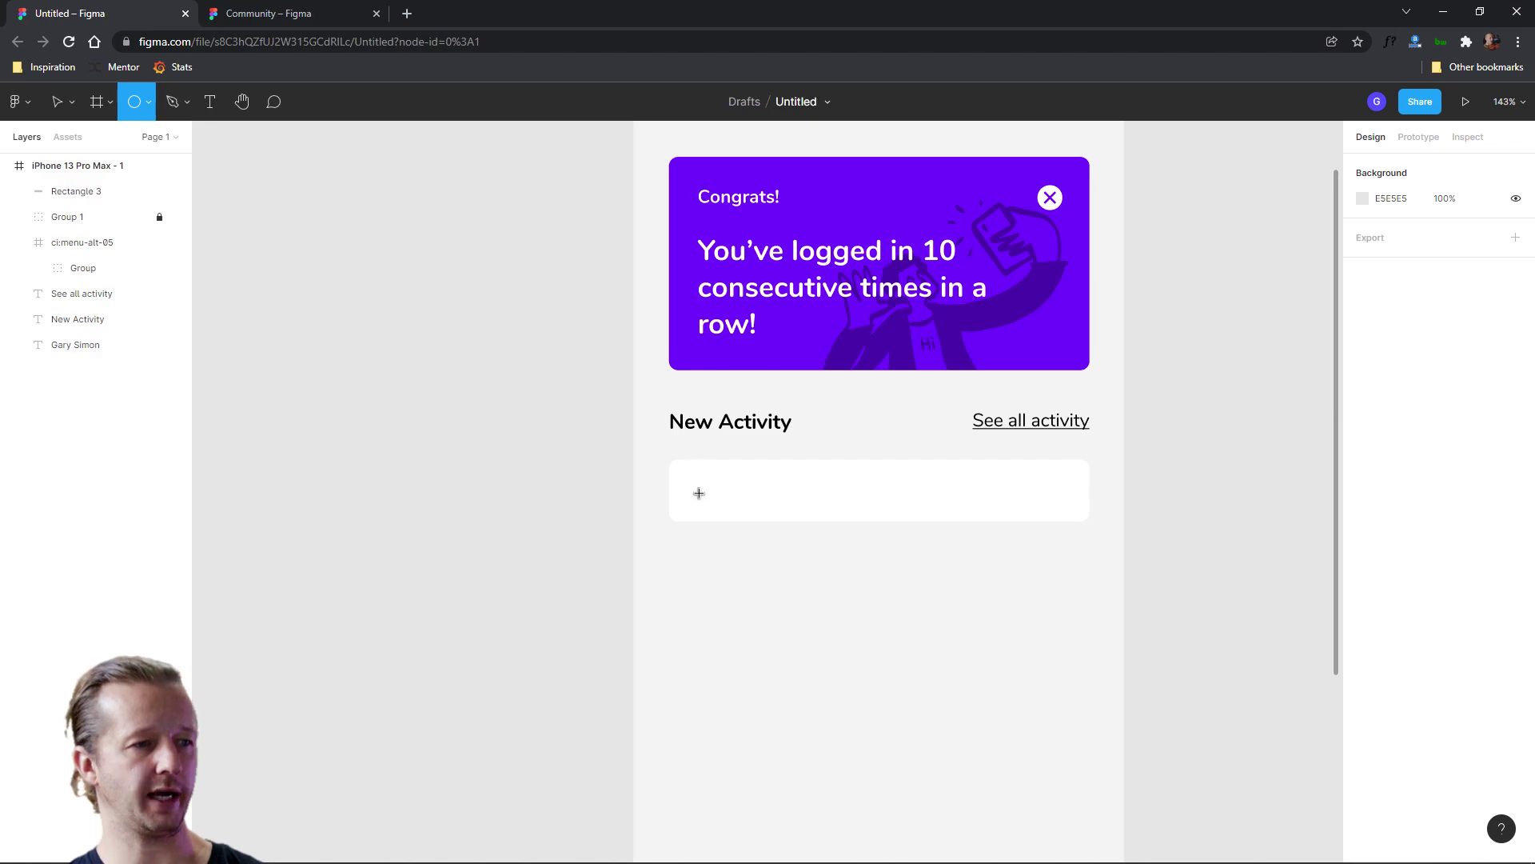
drag(700, 496, 702, 495)
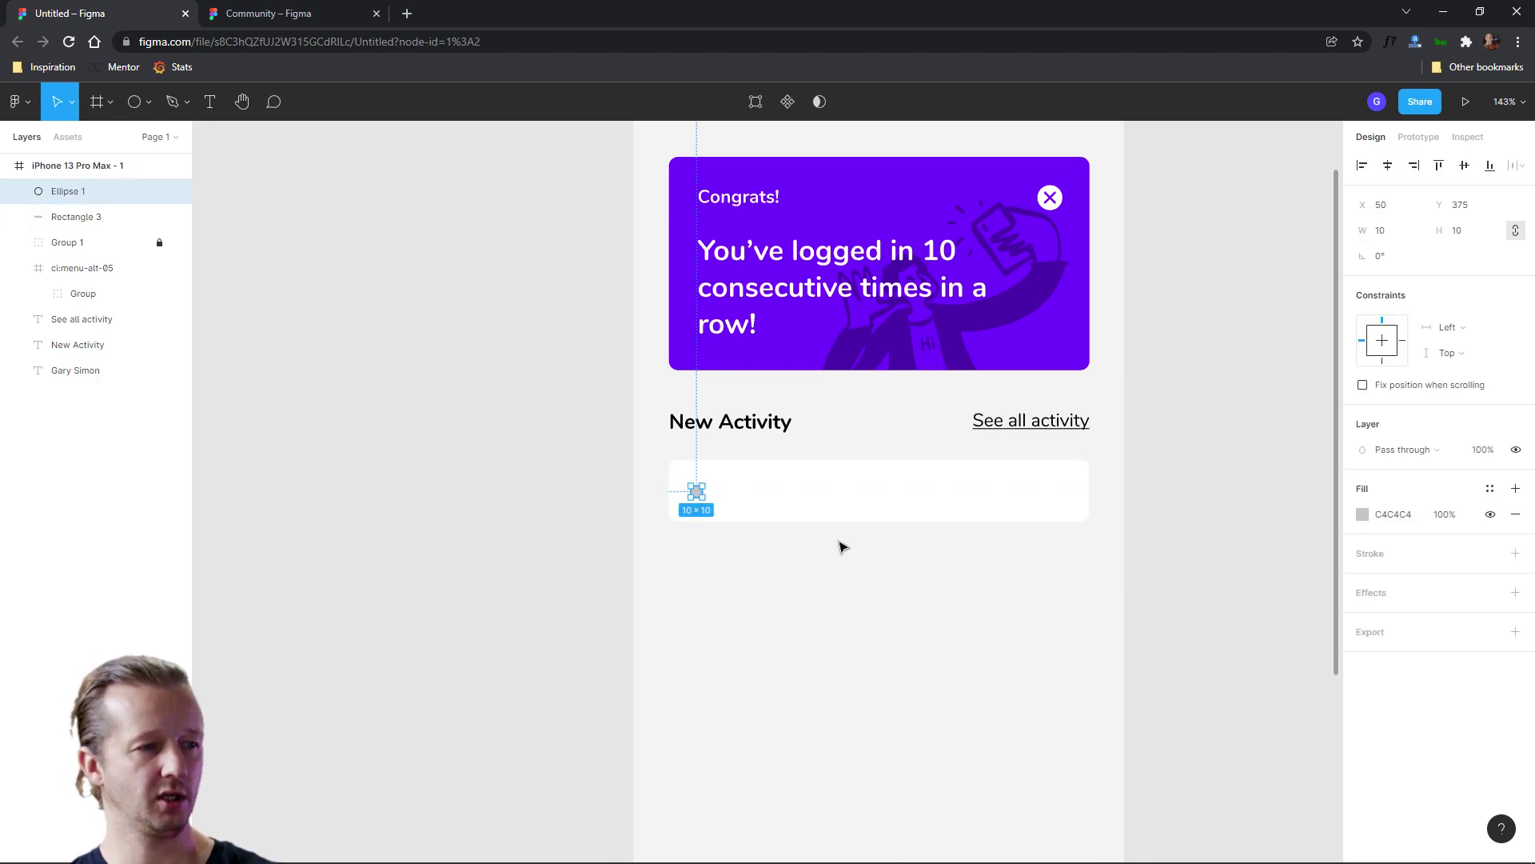
key(Right)
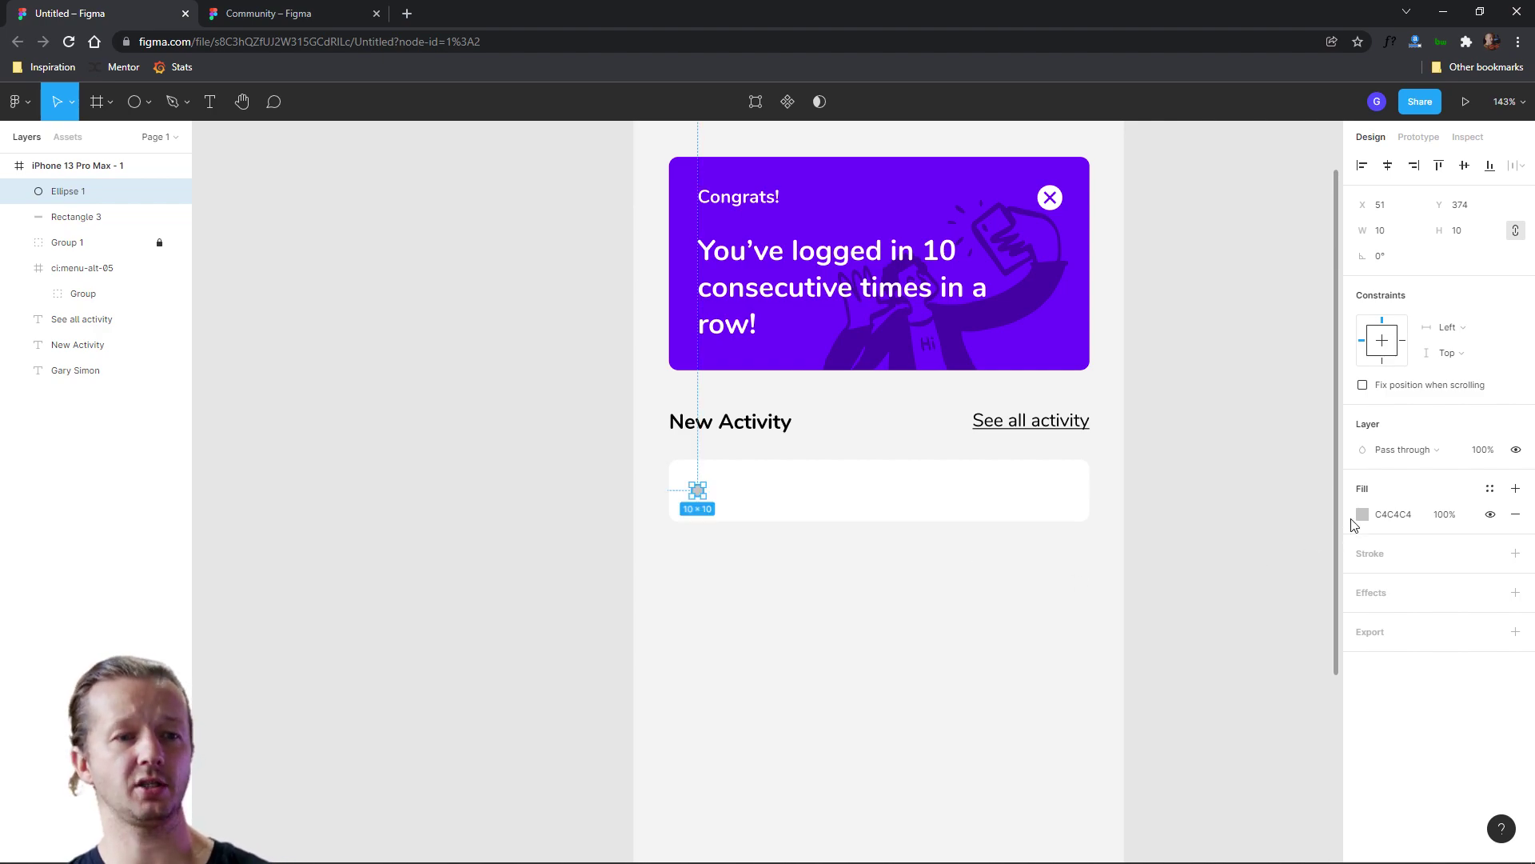
click(1361, 514)
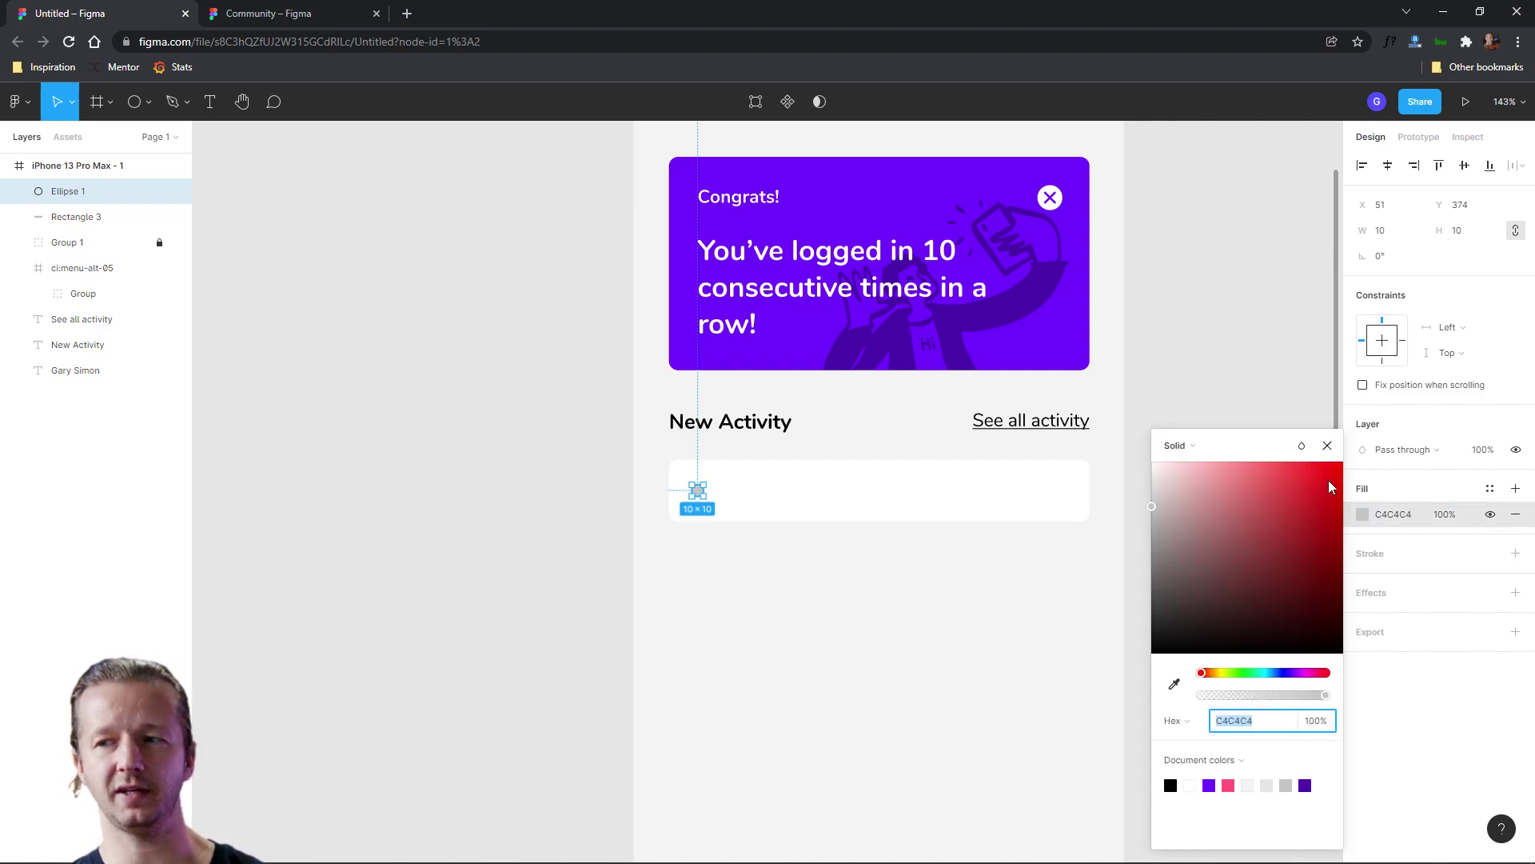
click(1271, 681)
click(1307, 509)
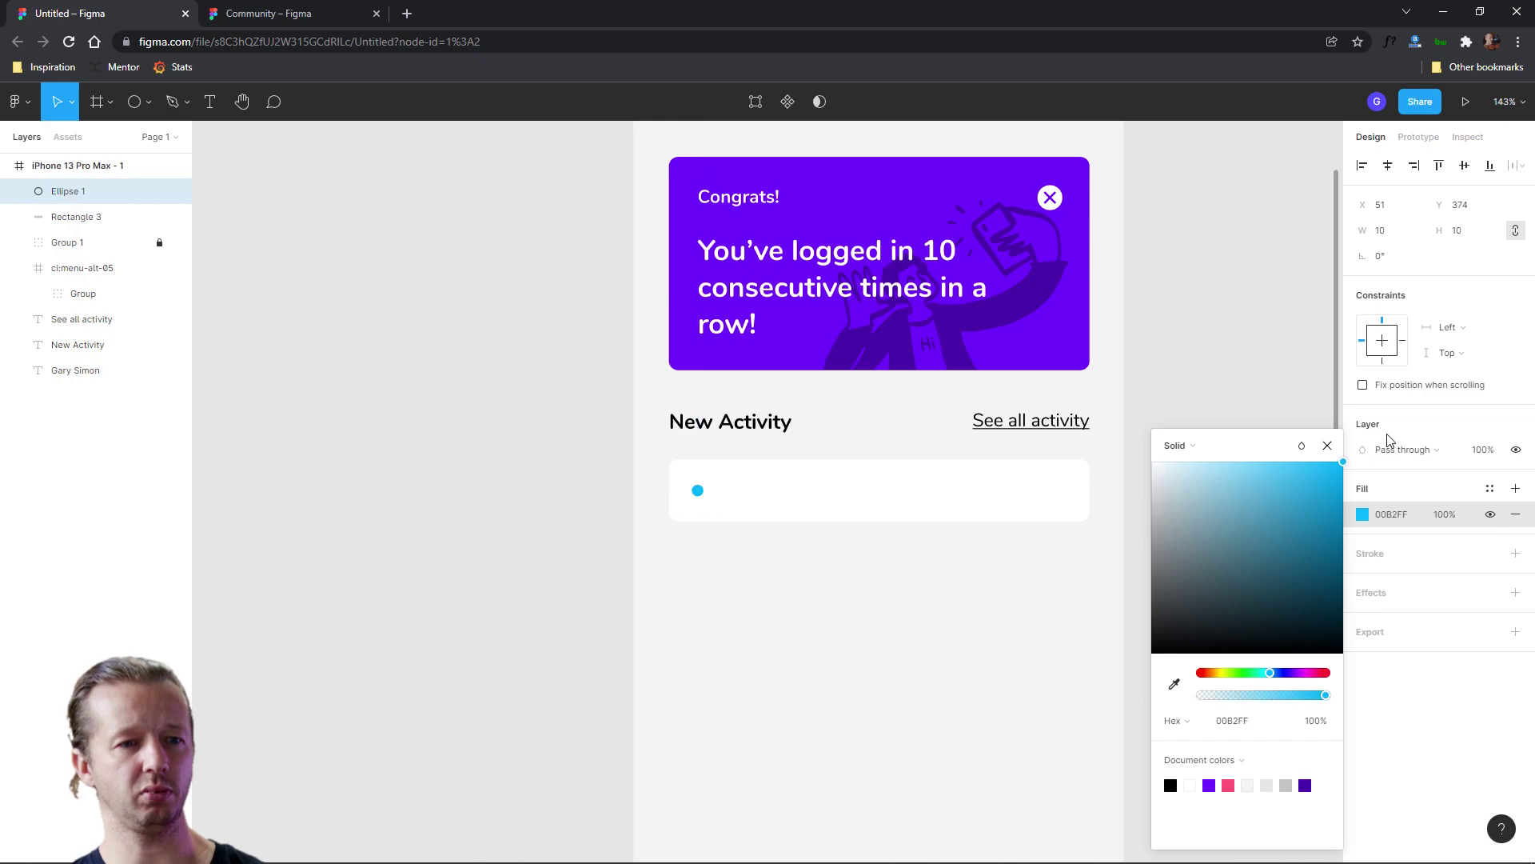
click(481, 442)
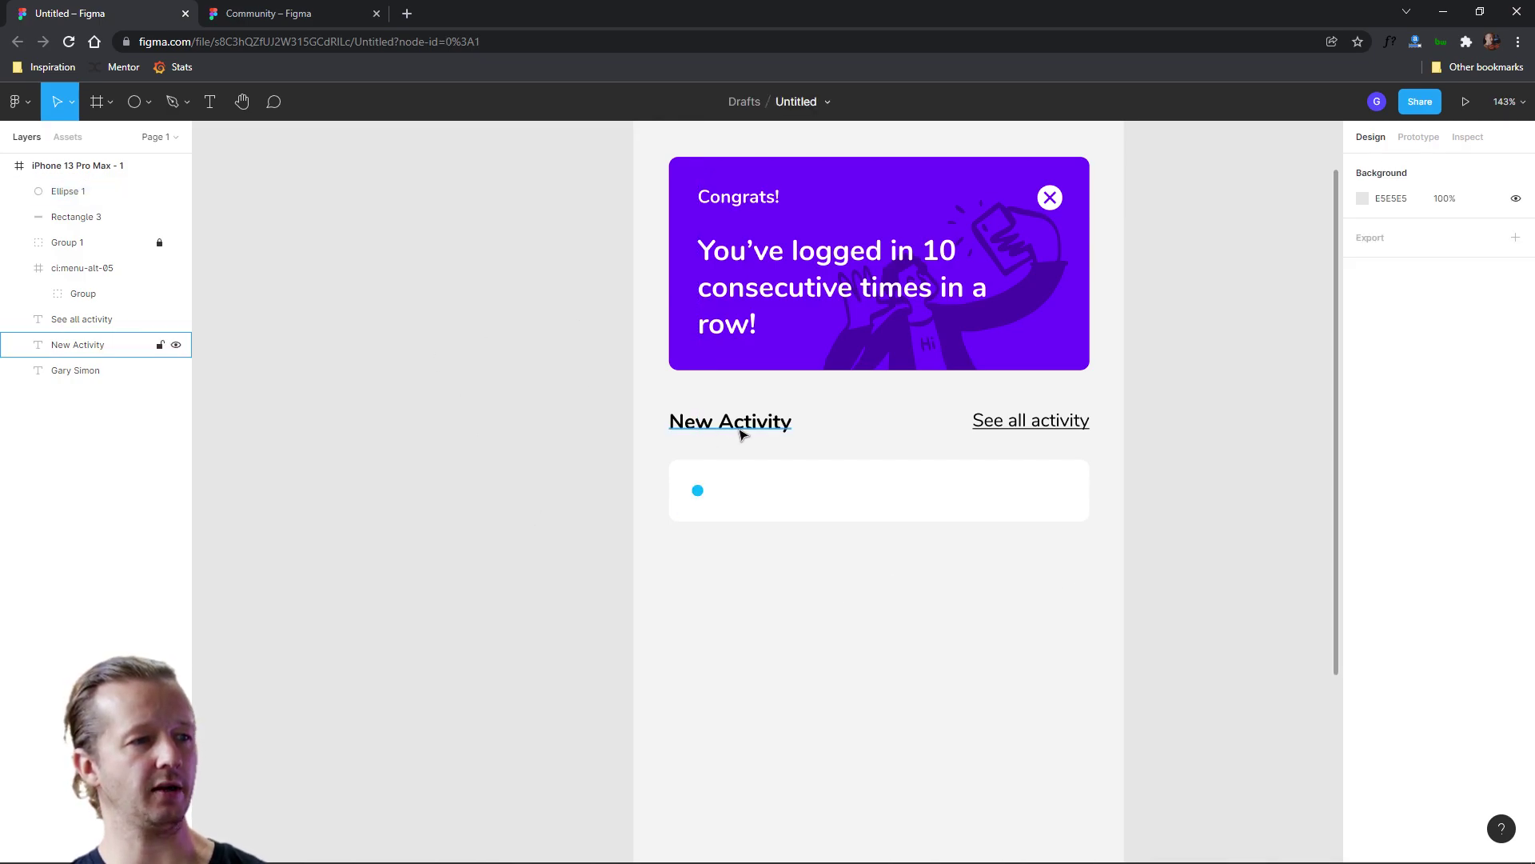
Duplicate the New Activity heading into the card beside the dot and bring it to front.
drag(764, 434, 815, 493)
right_click(817, 454)
click(880, 536)
key(ctrl+z)
Change the duplicated card text to a username followed by 'liked your tweet'.
double_click(814, 494)
text(Brett_01)
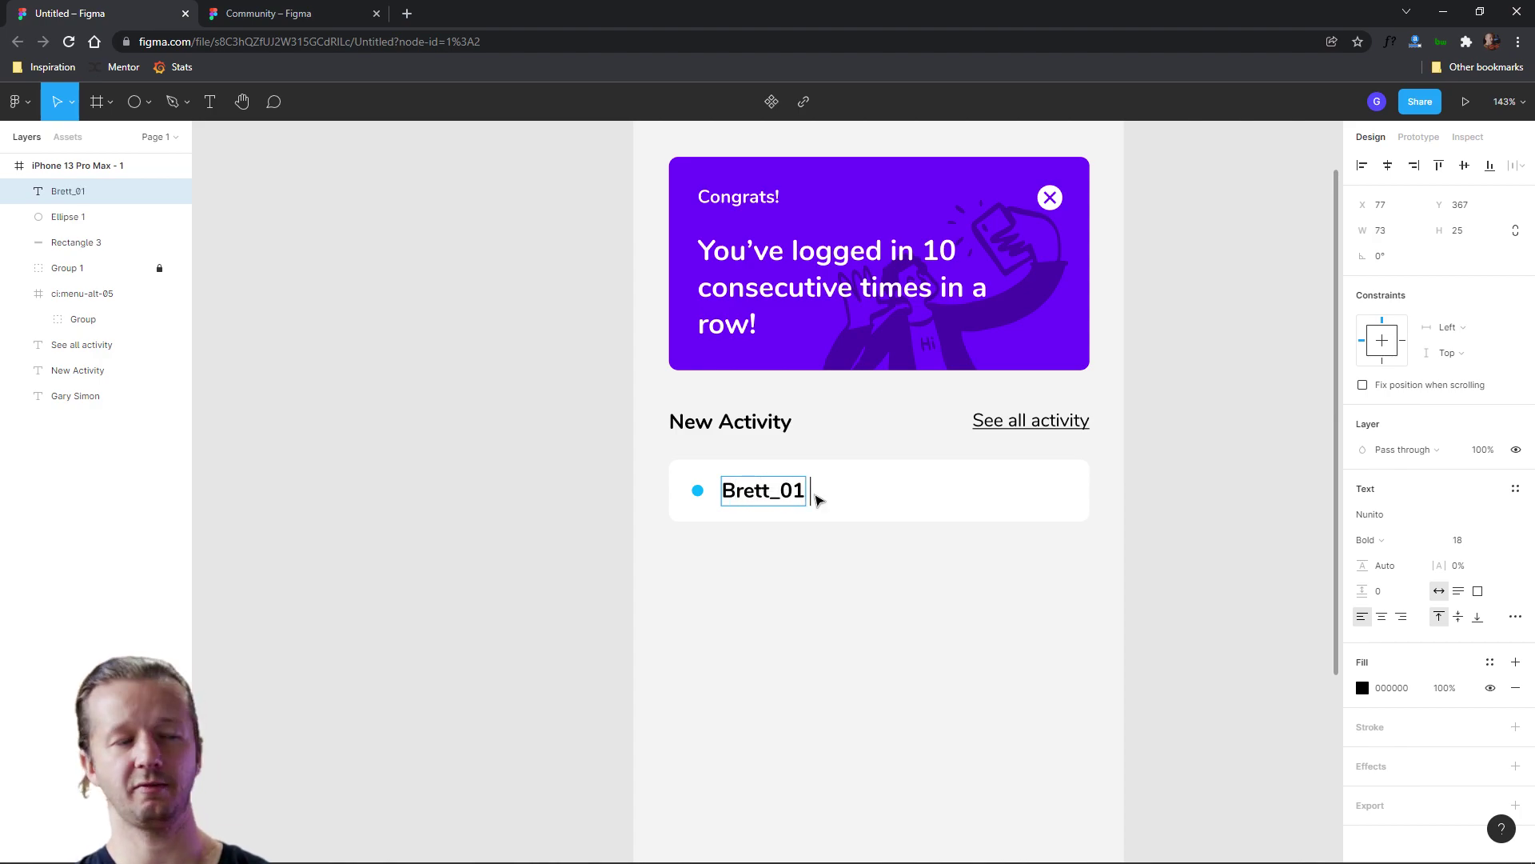
text(liked your tweet)
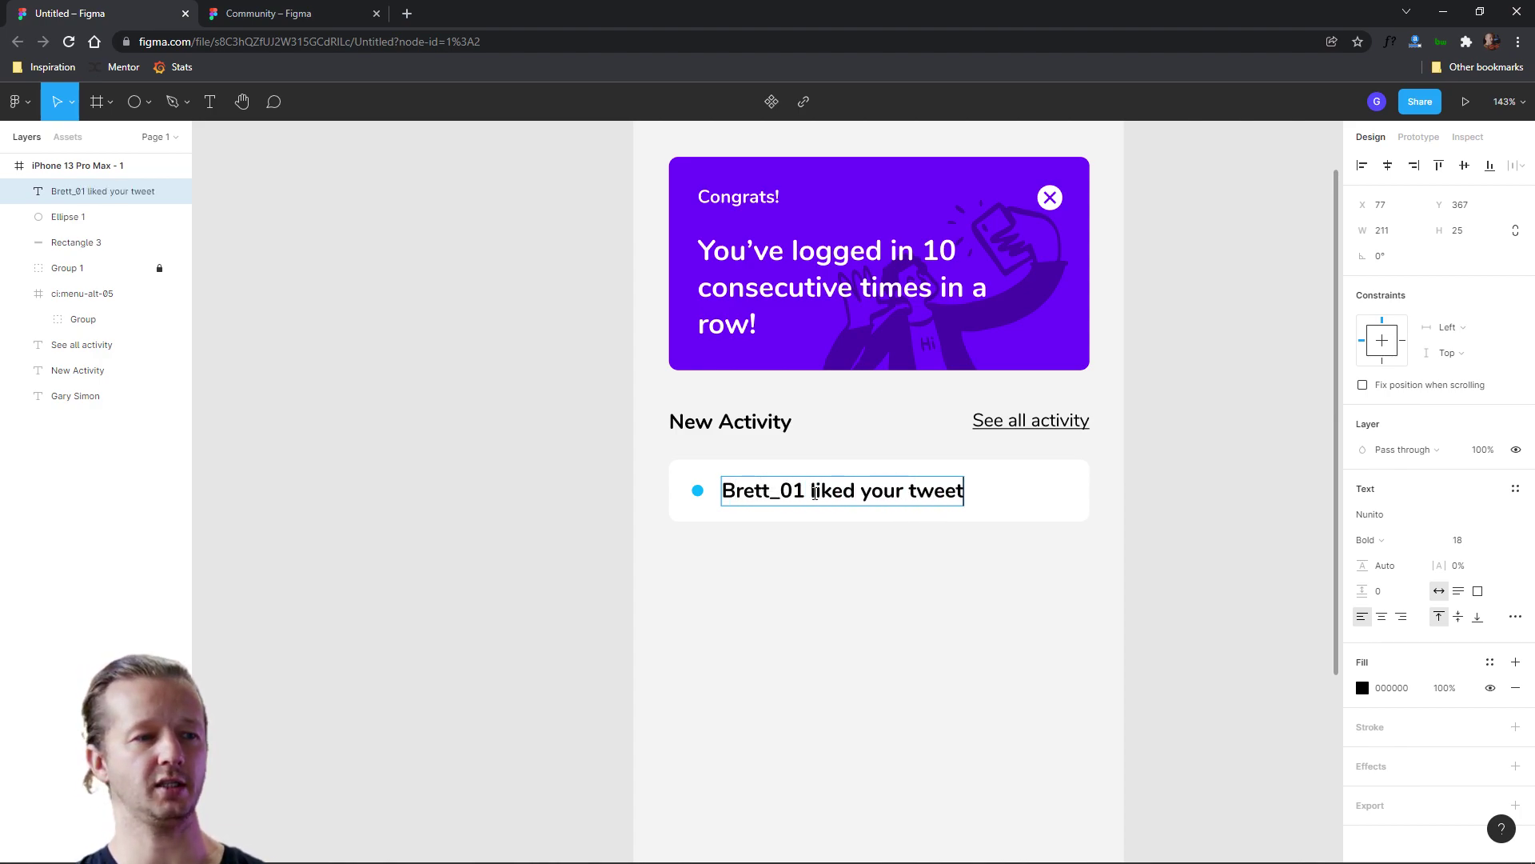
key(Escape)
Compare the activity message against the New Activity heading and See all link text.
click(1132, 572)
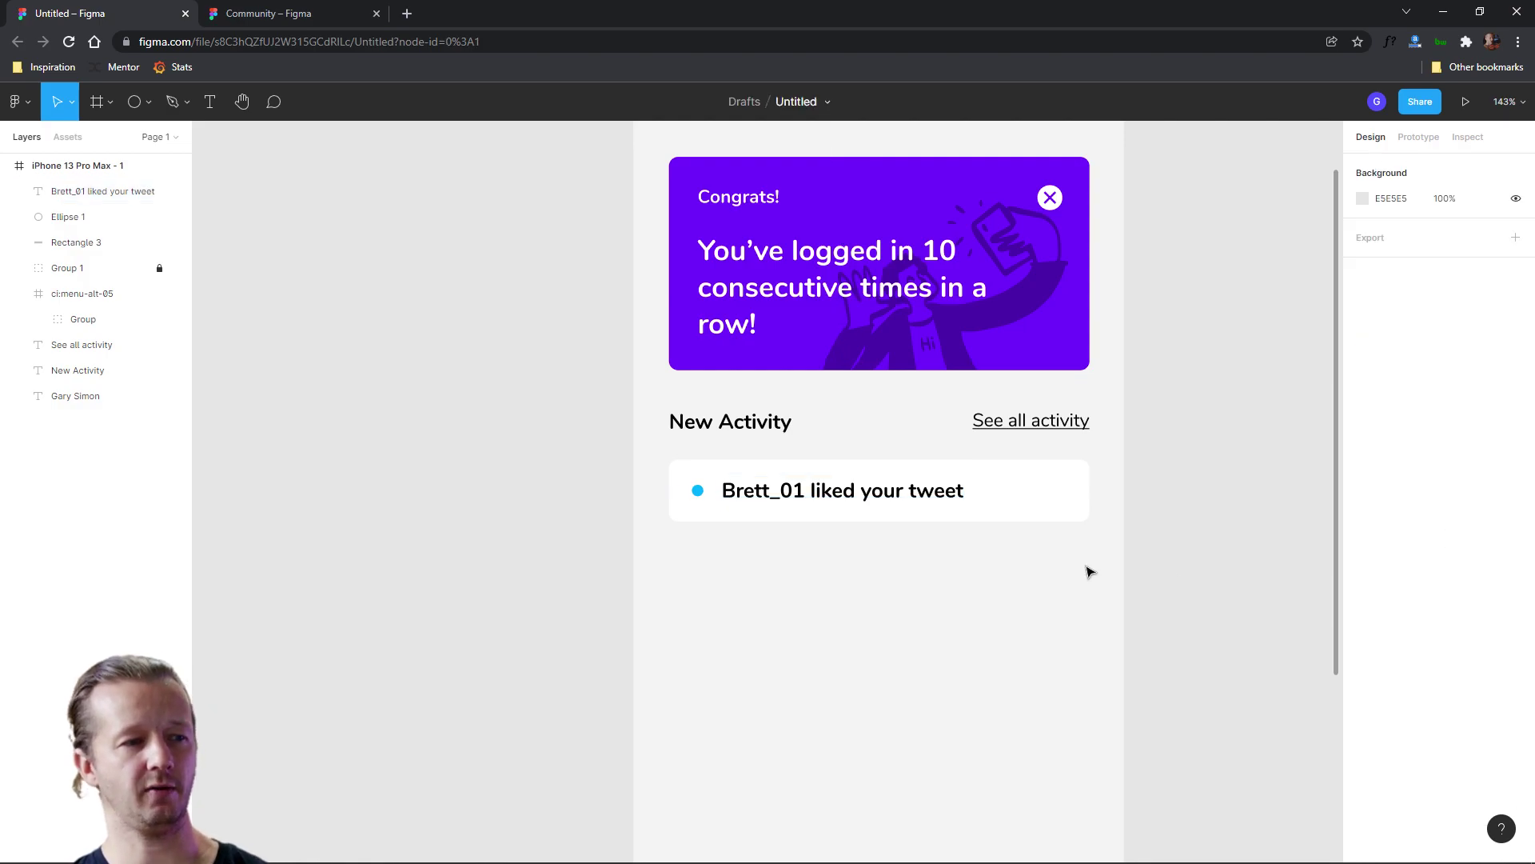
scroll(1114, 550, down, 2)
scroll(1114, 550, right, 2)
click(832, 503)
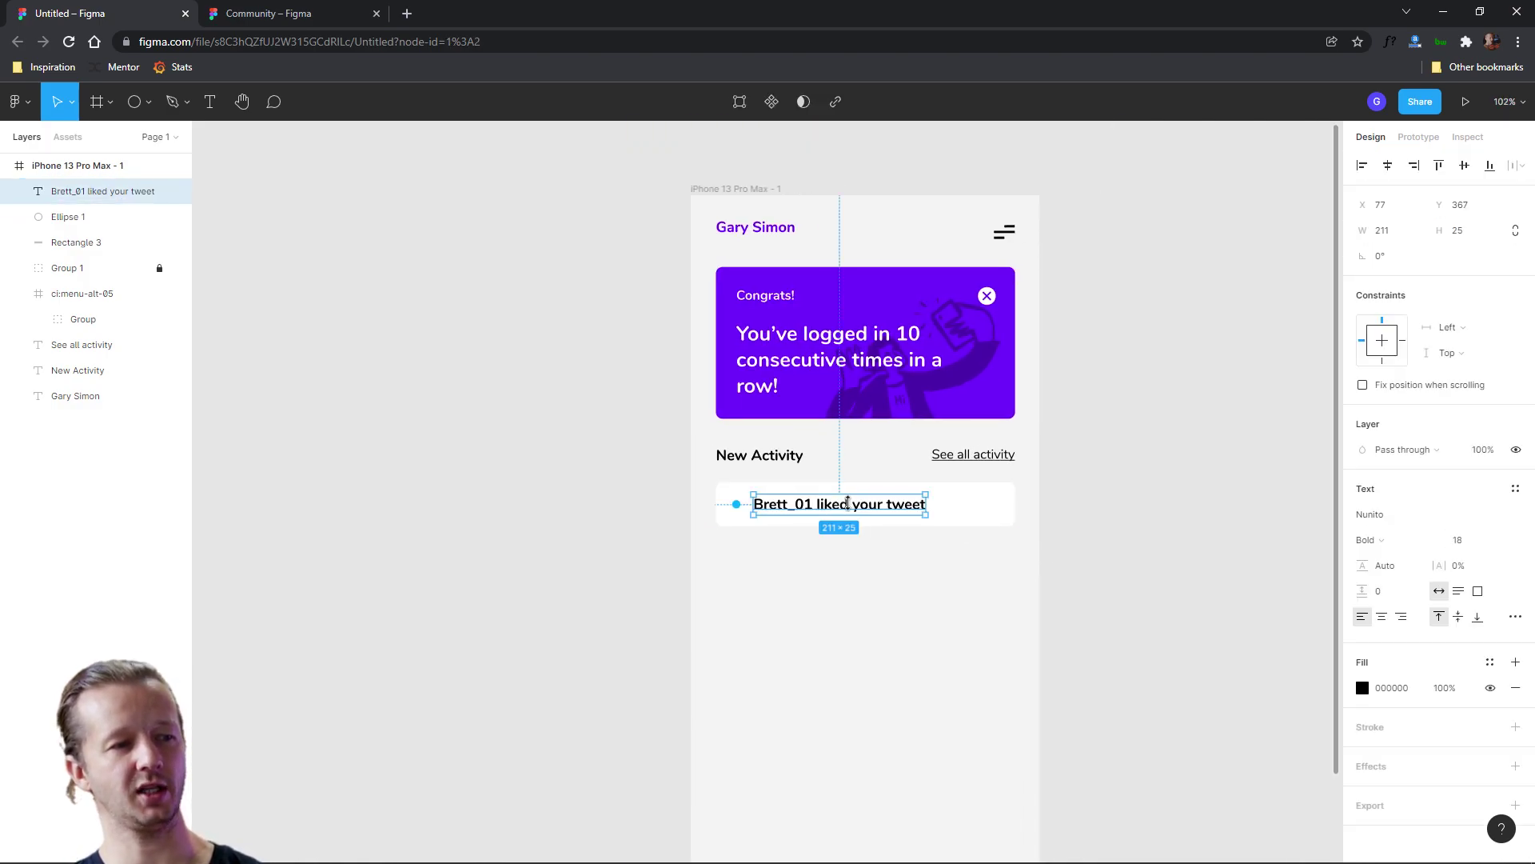
click(798, 455)
click(1000, 455)
click(1152, 468)
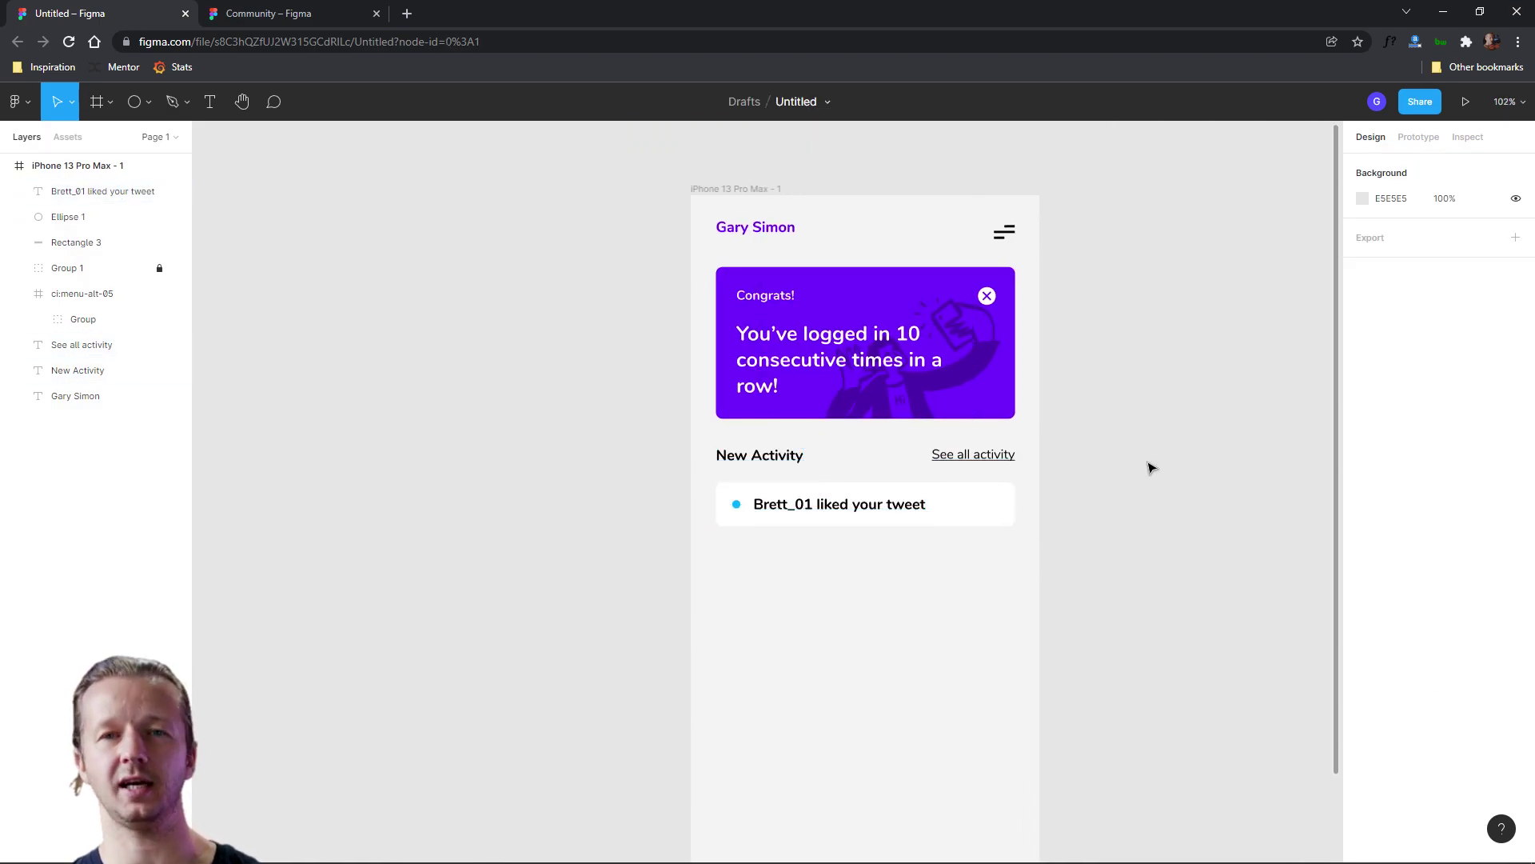
click(883, 519)
click(867, 600)
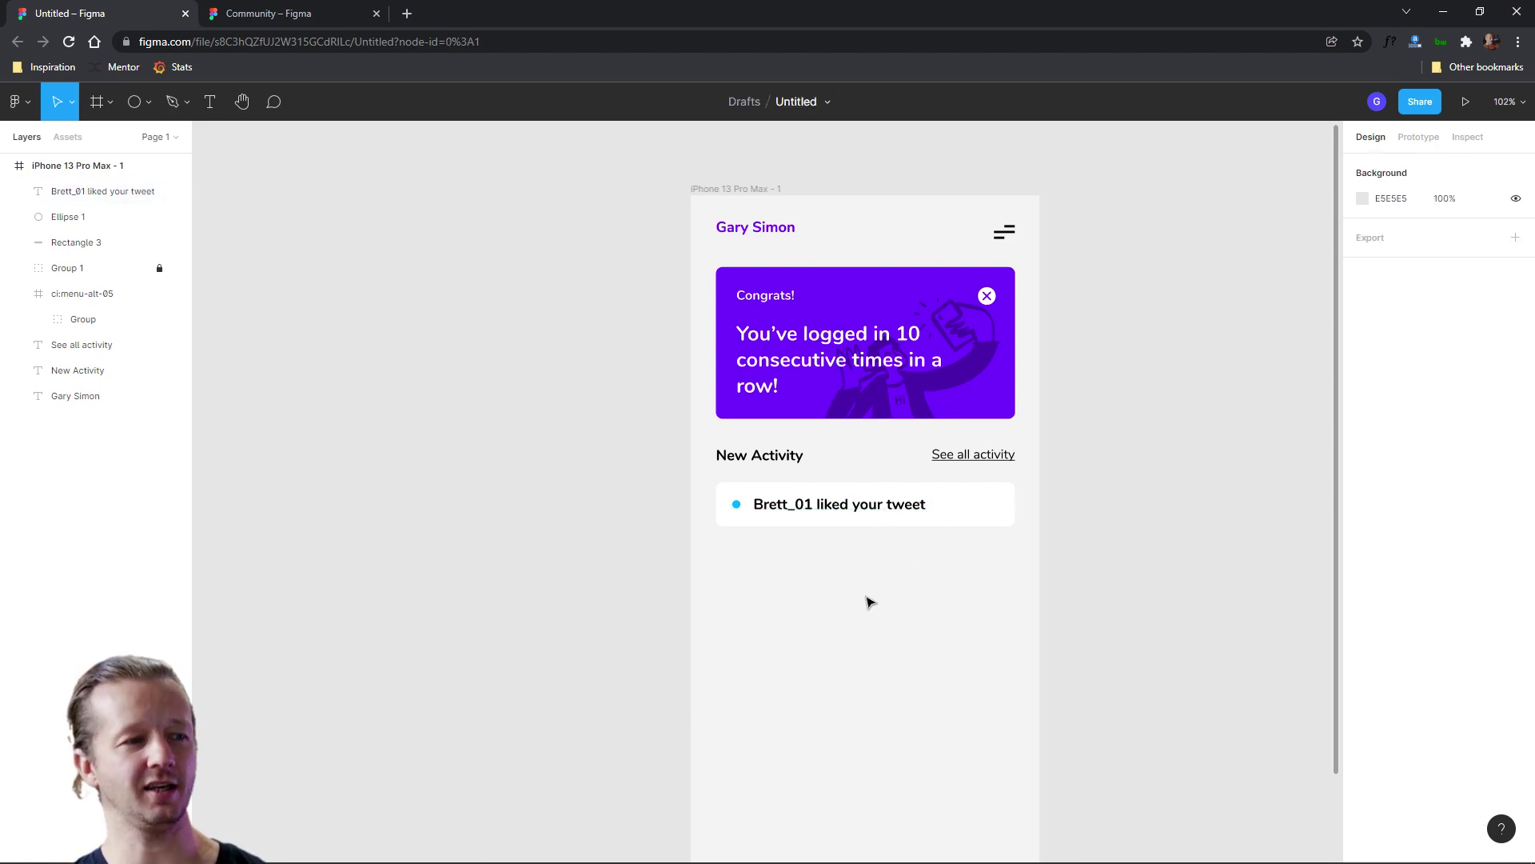
click(755, 462)
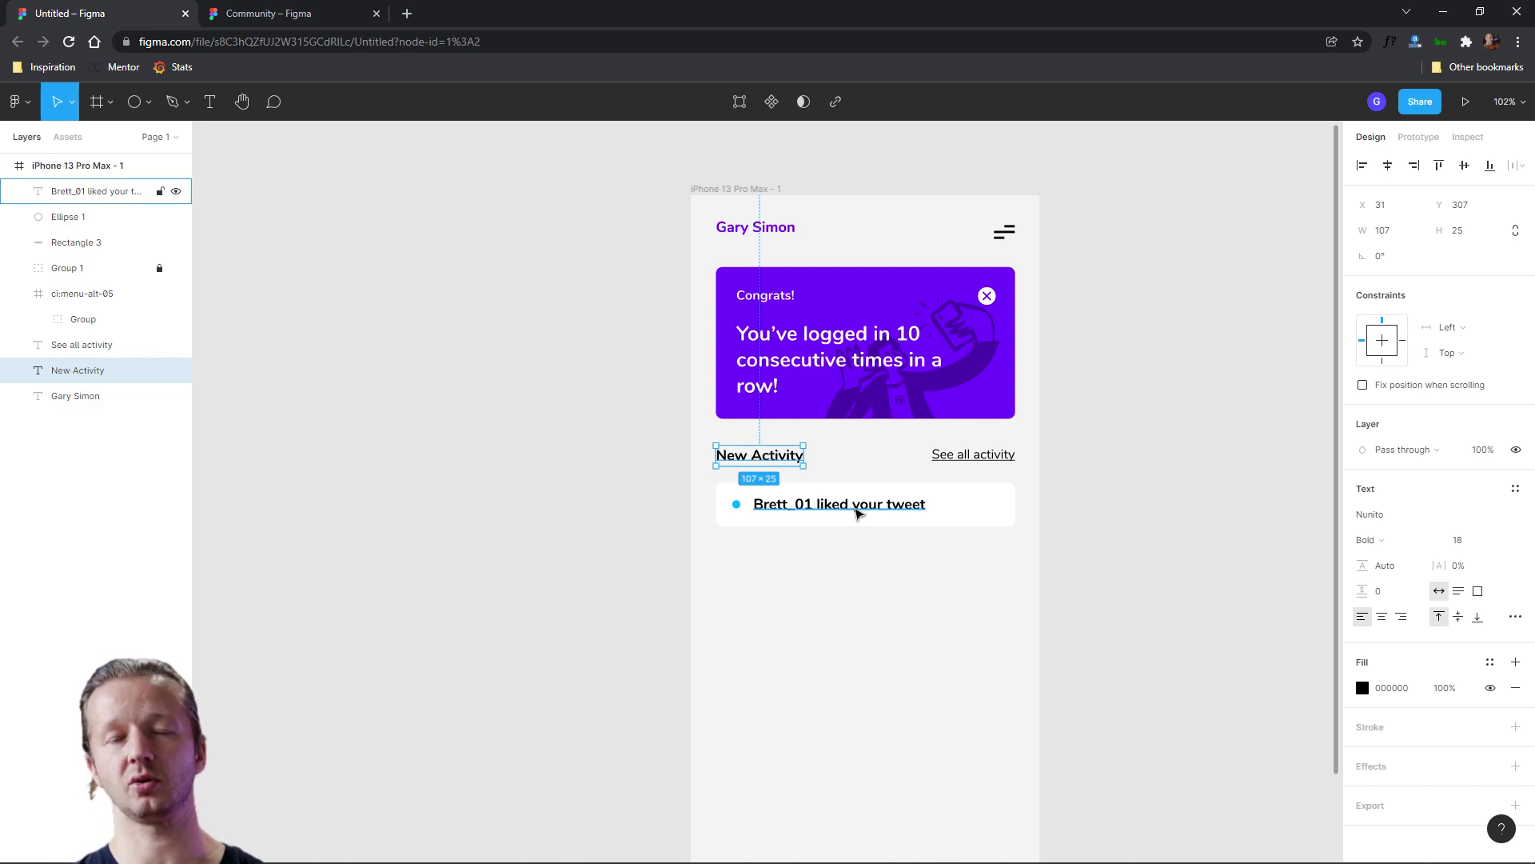
click(857, 513)
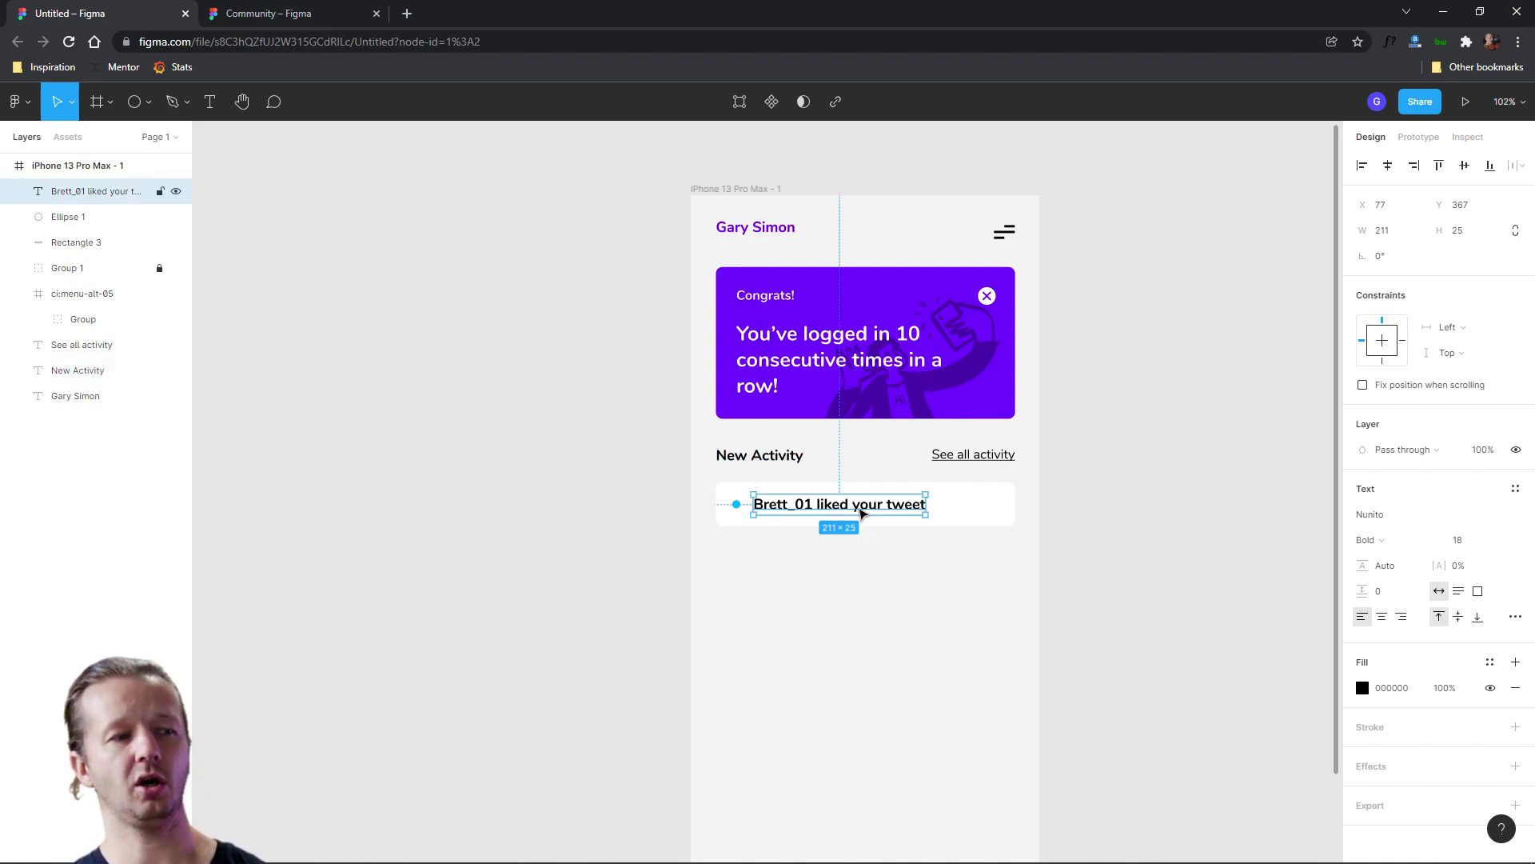
Set the activity message to 16 Regular and nudge it down to centre it in the card.
click(1460, 540)
text(16)
key(Return)
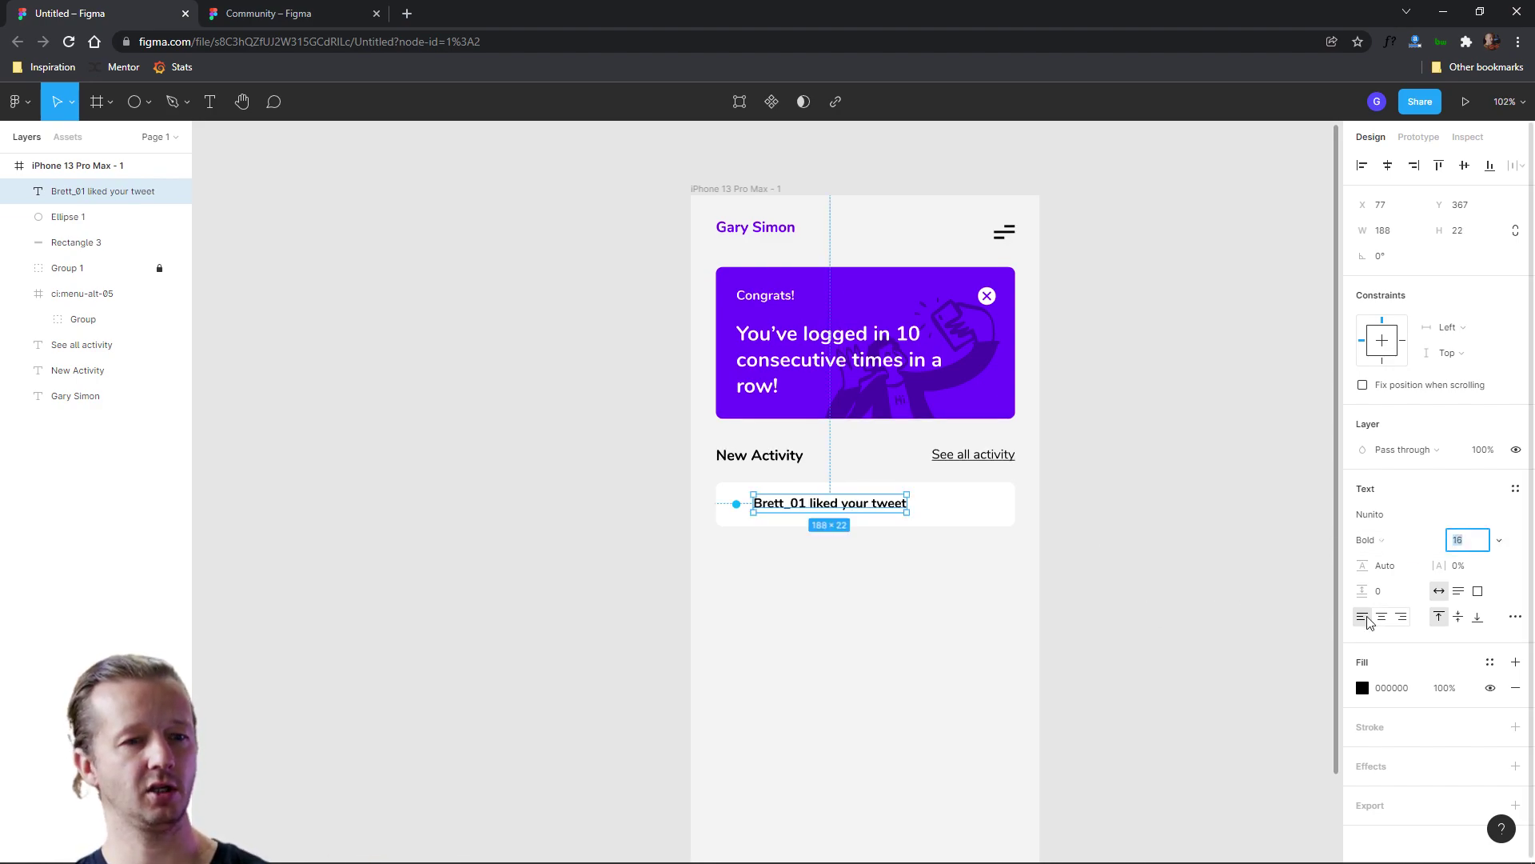
click(1382, 540)
click(1392, 520)
click(1032, 648)
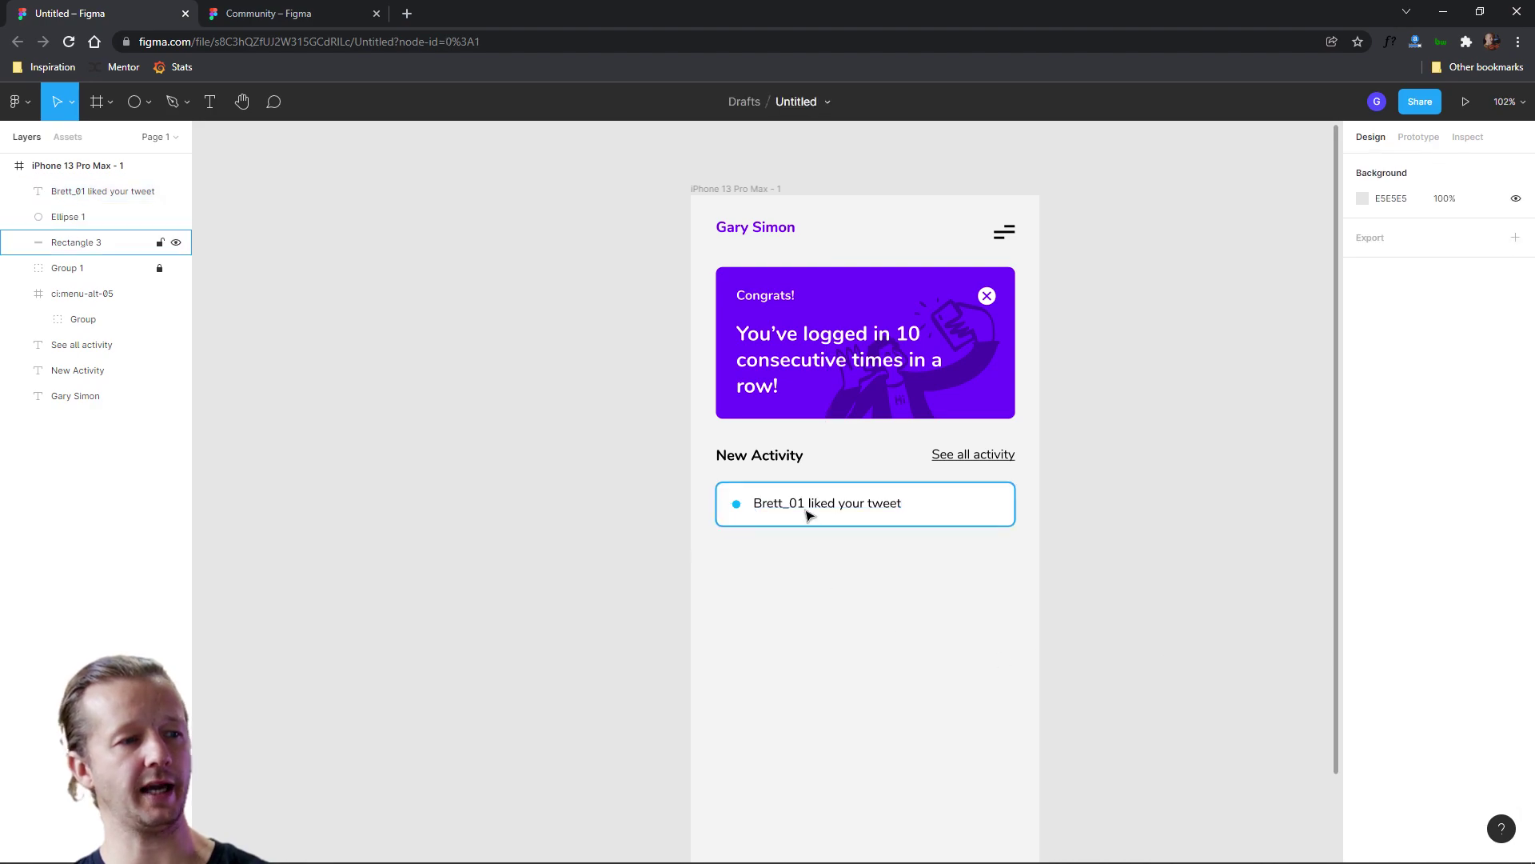
click(864, 507)
drag(864, 507, 864, 509)
click(936, 636)
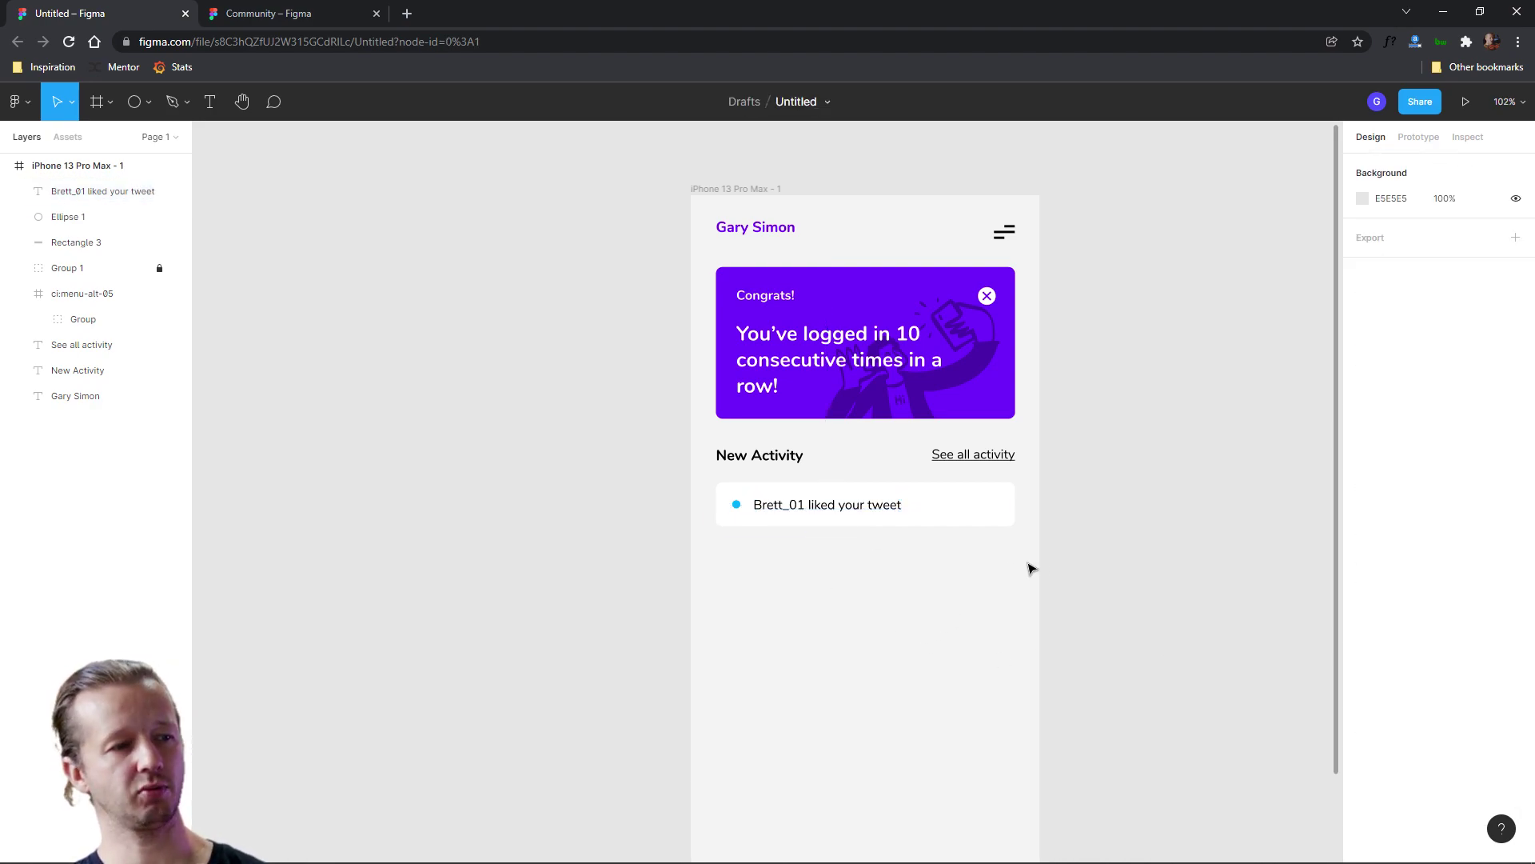
Wrap the dot, message and card background in a left-aligned auto layout frame.
drag(1072, 561, 676, 490)
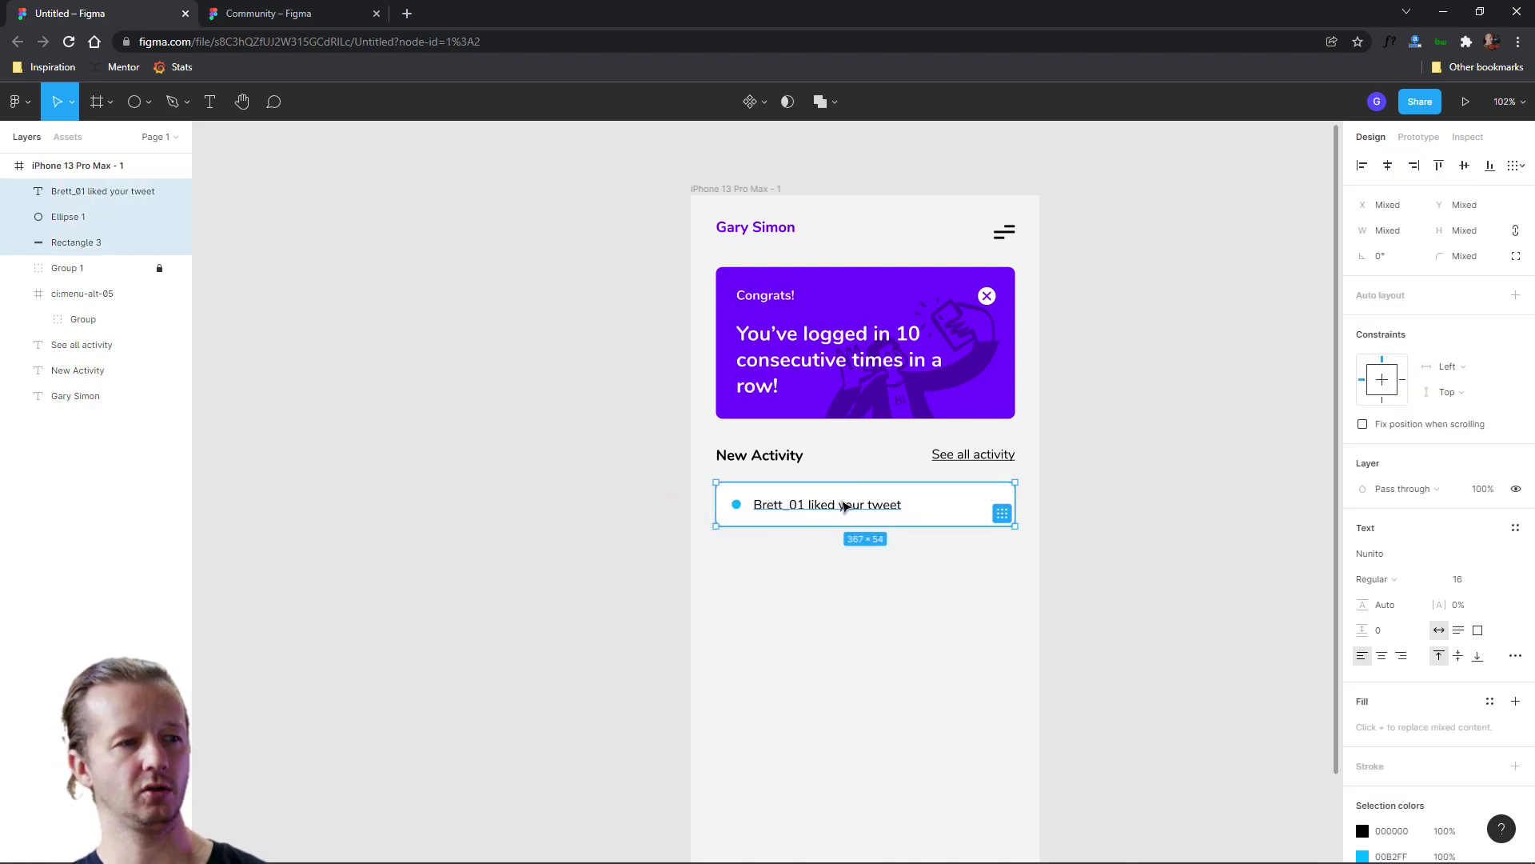
click(1515, 295)
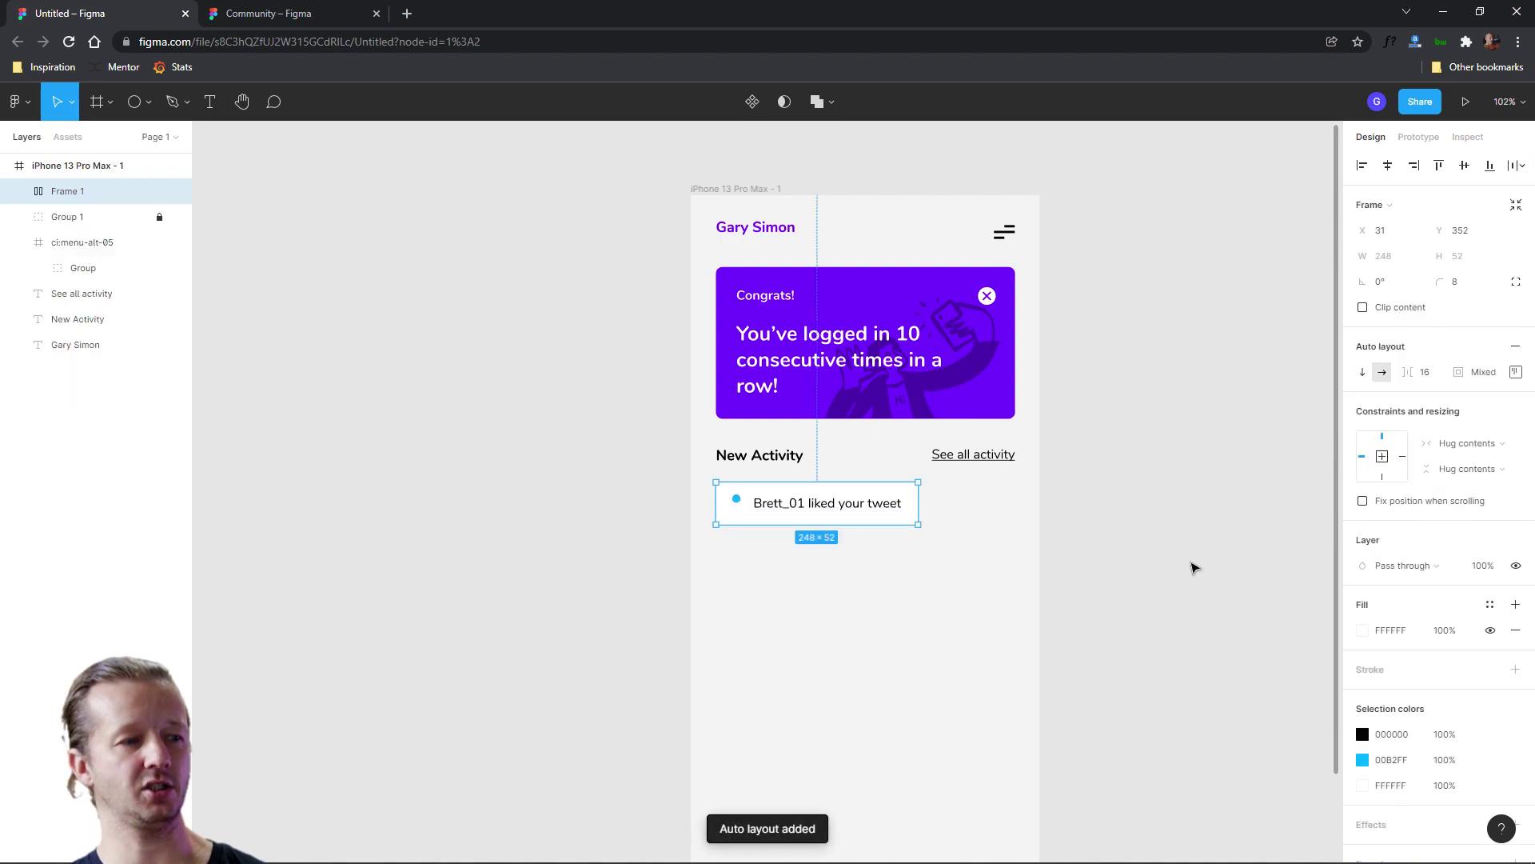
click(1516, 373)
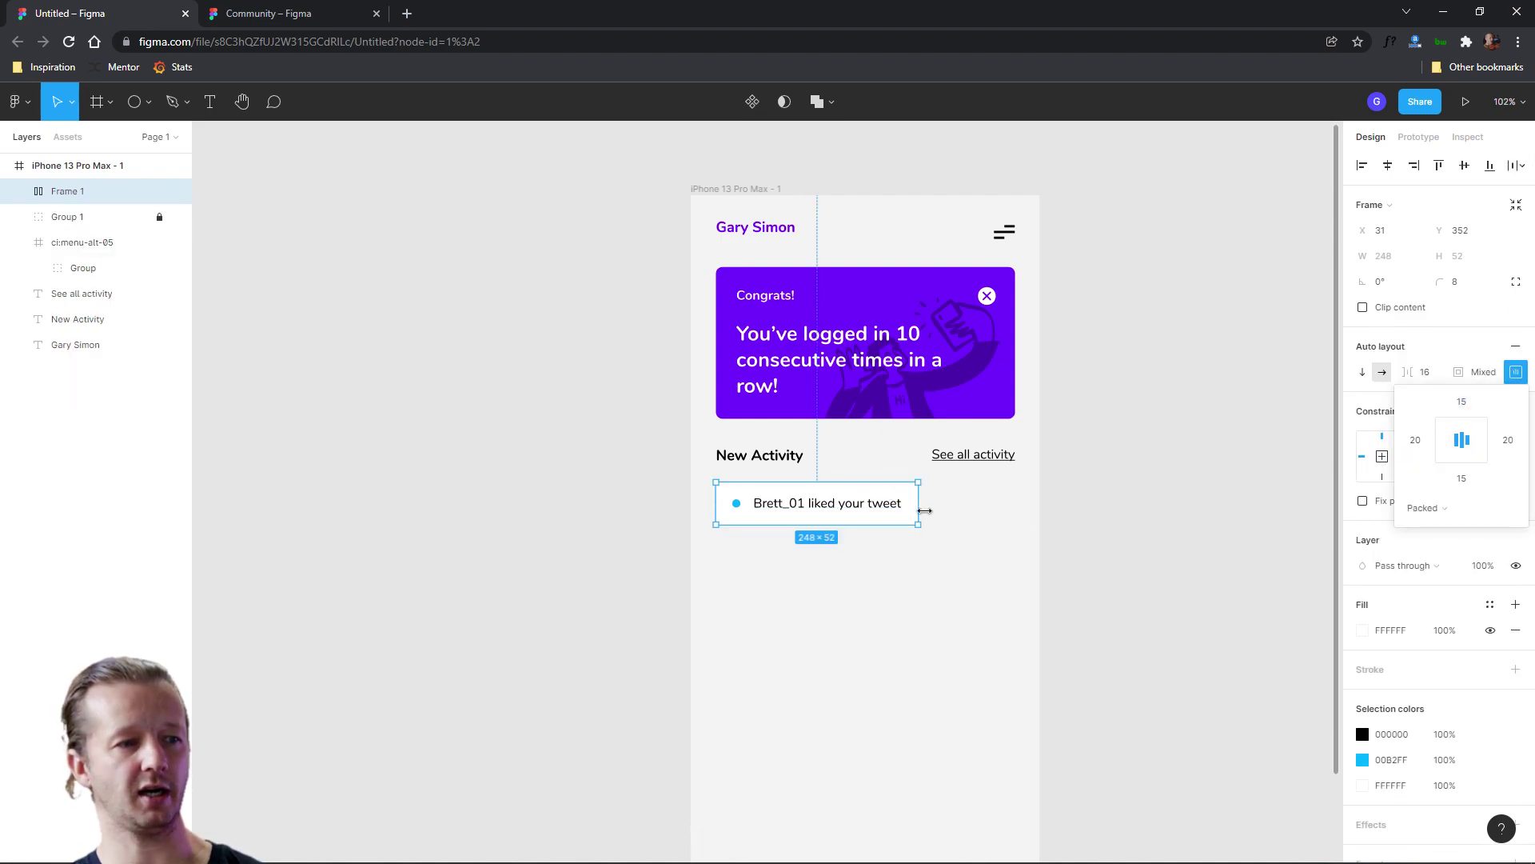
drag(922, 512, 949, 511)
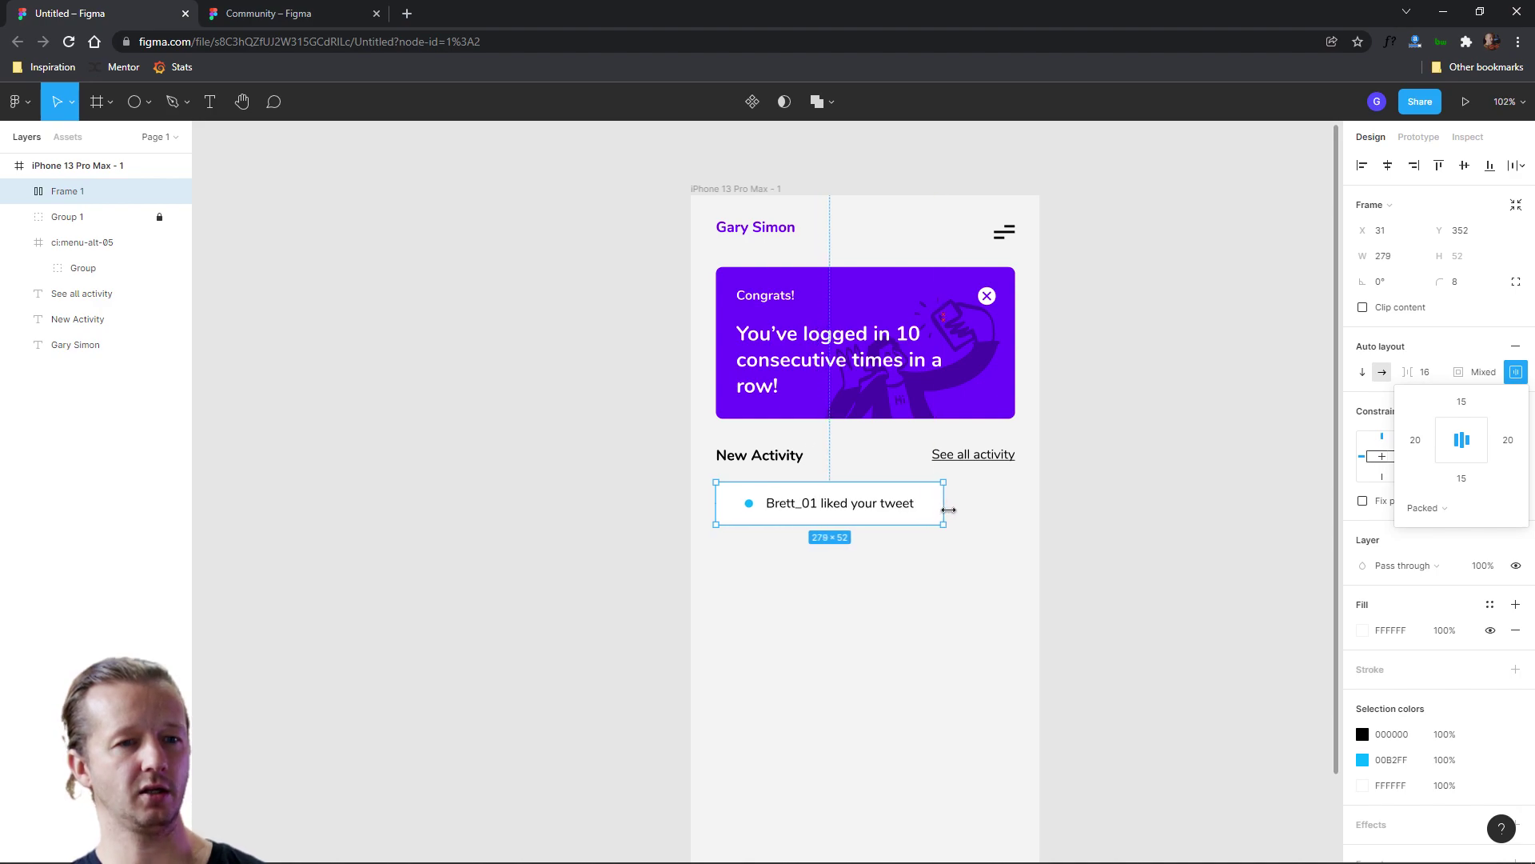
click(1448, 439)
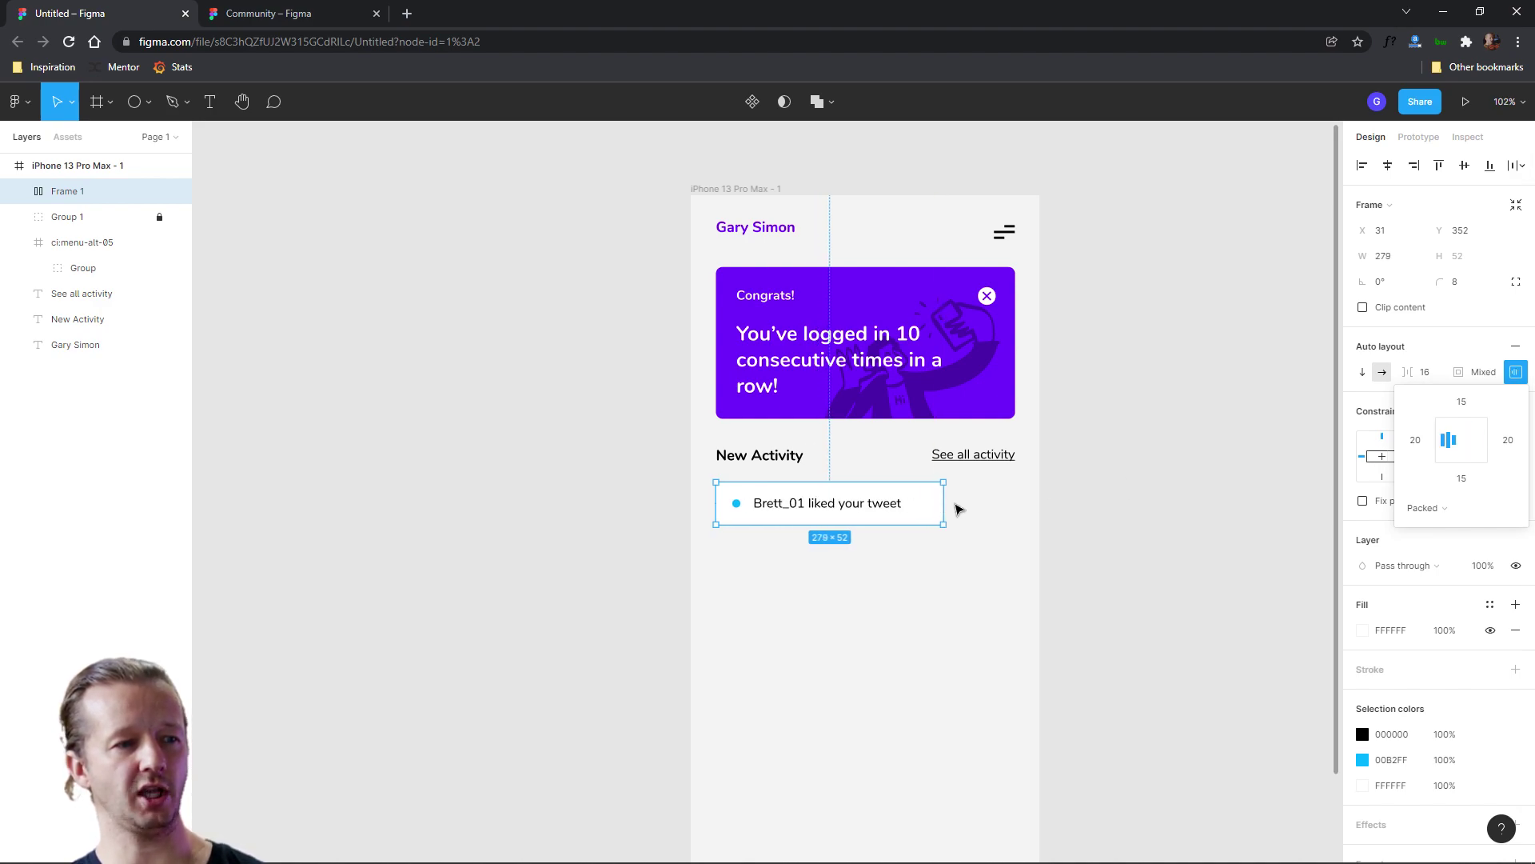
Stretch the activity row to full card width and duplicate it just below.
drag(958, 509, 1019, 509)
click(1096, 520)
click(813, 503)
drag(813, 504, 808, 565)
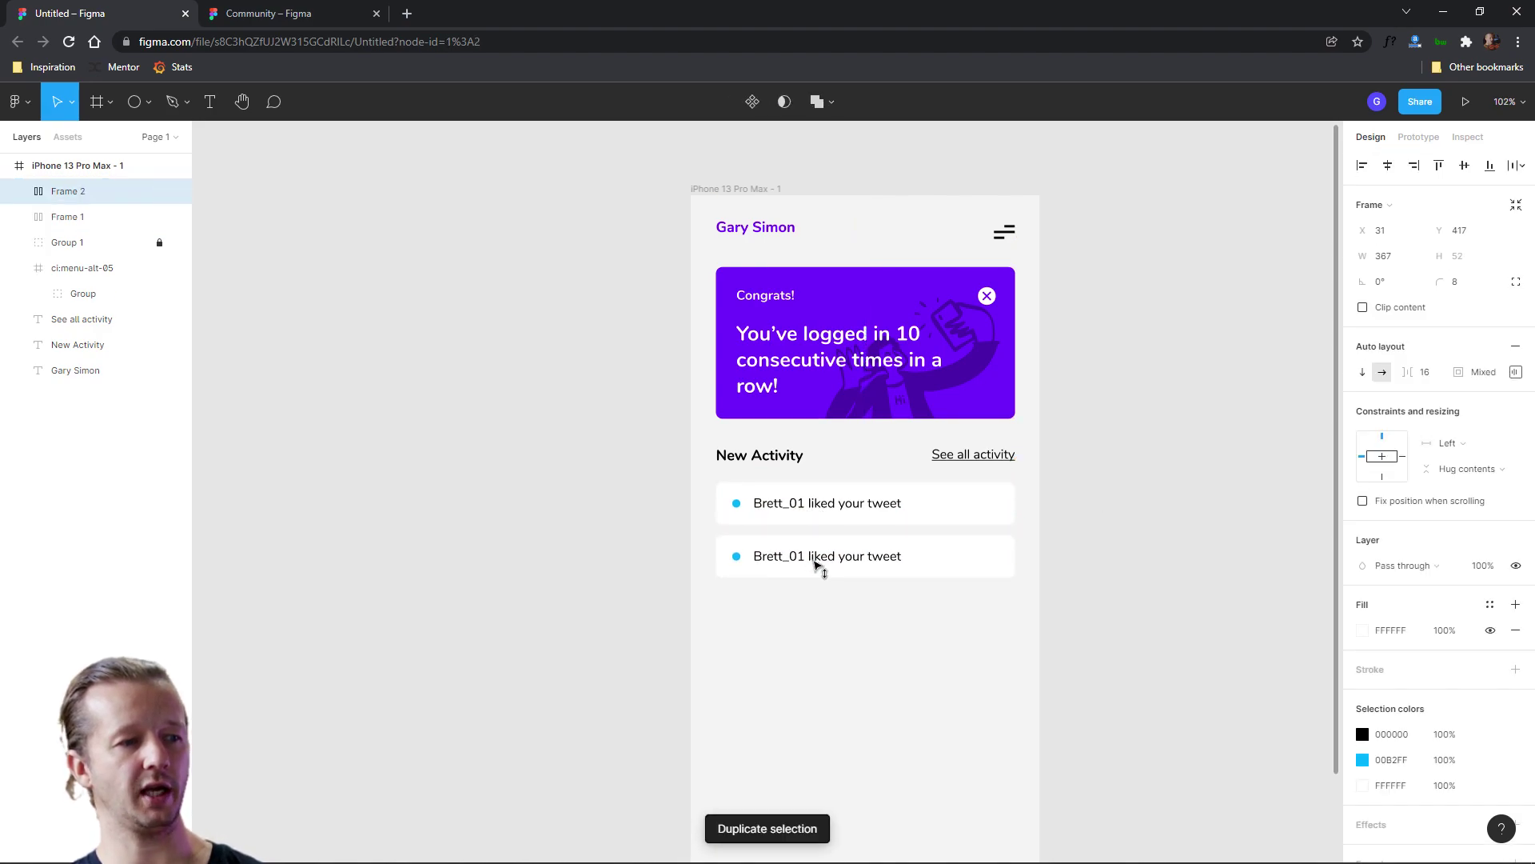
Add a third activity row and turn the second row's dot orange.
key(ctrl+d)
click(1003, 707)
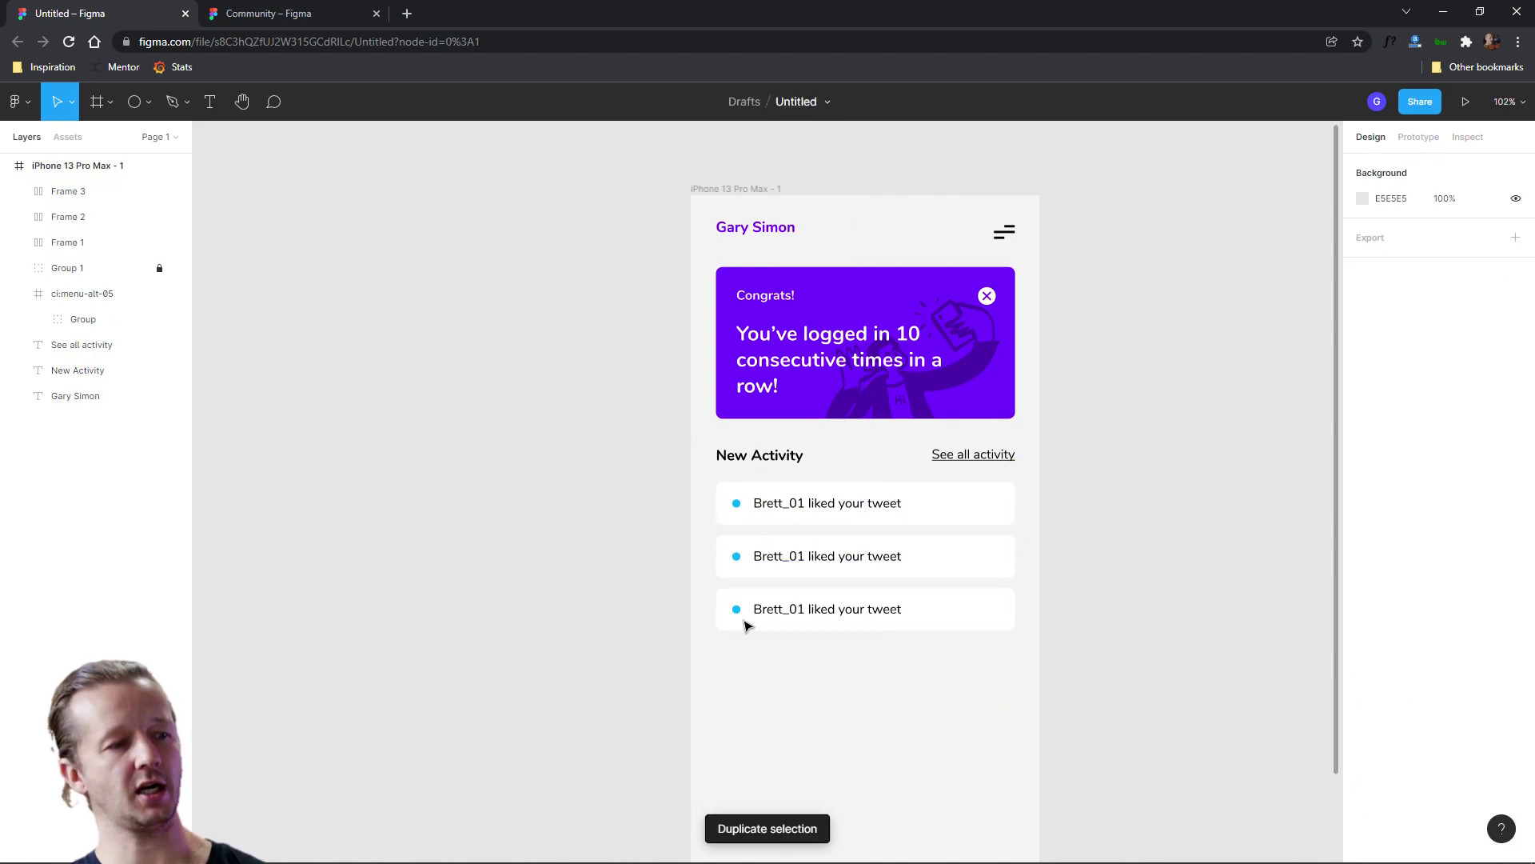
double_click(740, 566)
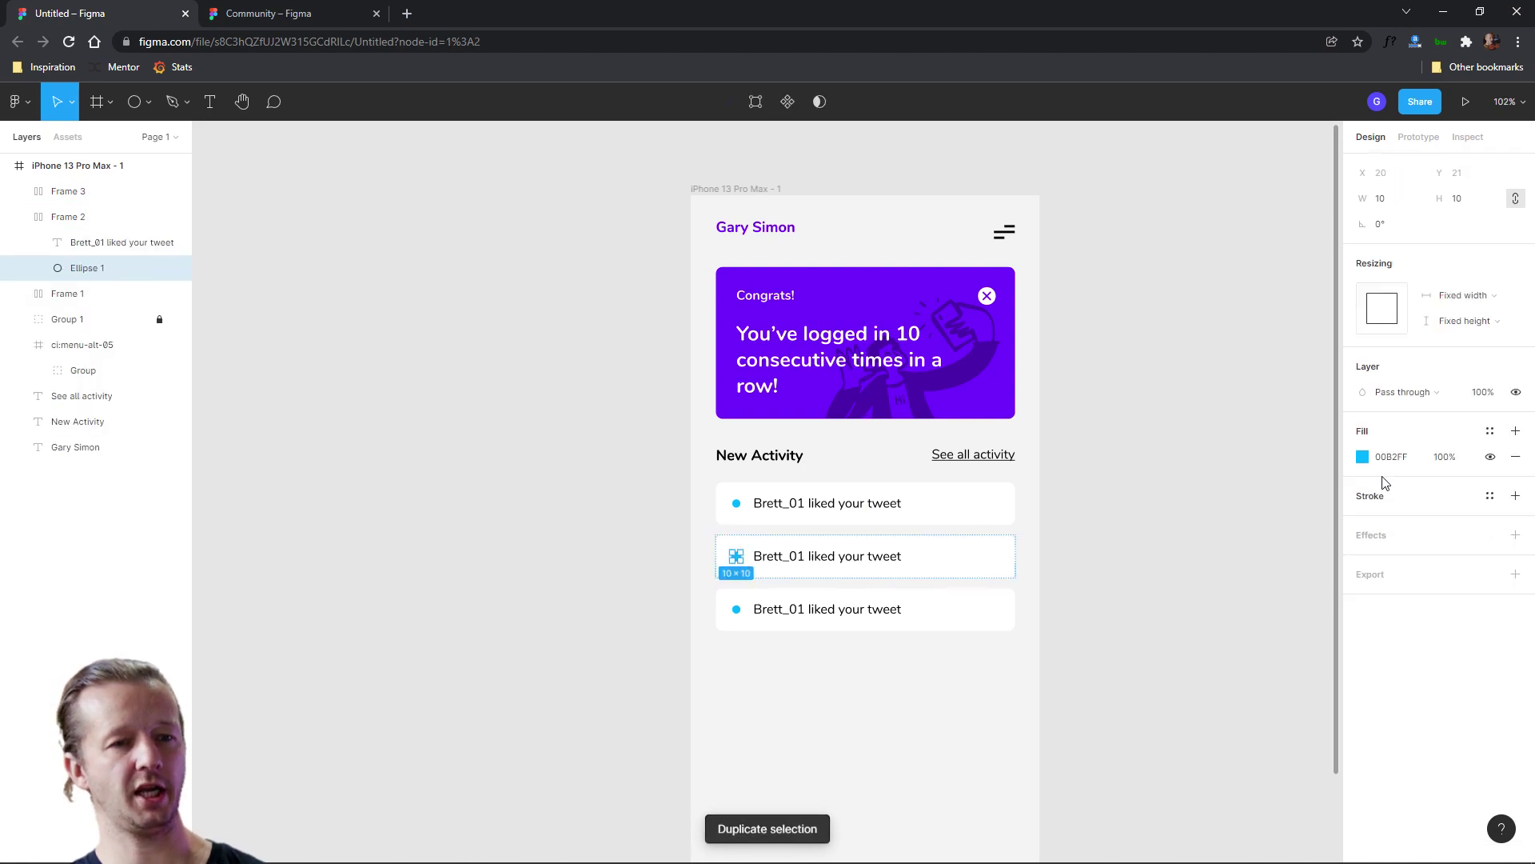
click(1364, 457)
drag(1240, 673, 1214, 673)
click(942, 645)
Make the third row's dot red-pink.
click(738, 610)
click(735, 609)
click(1362, 457)
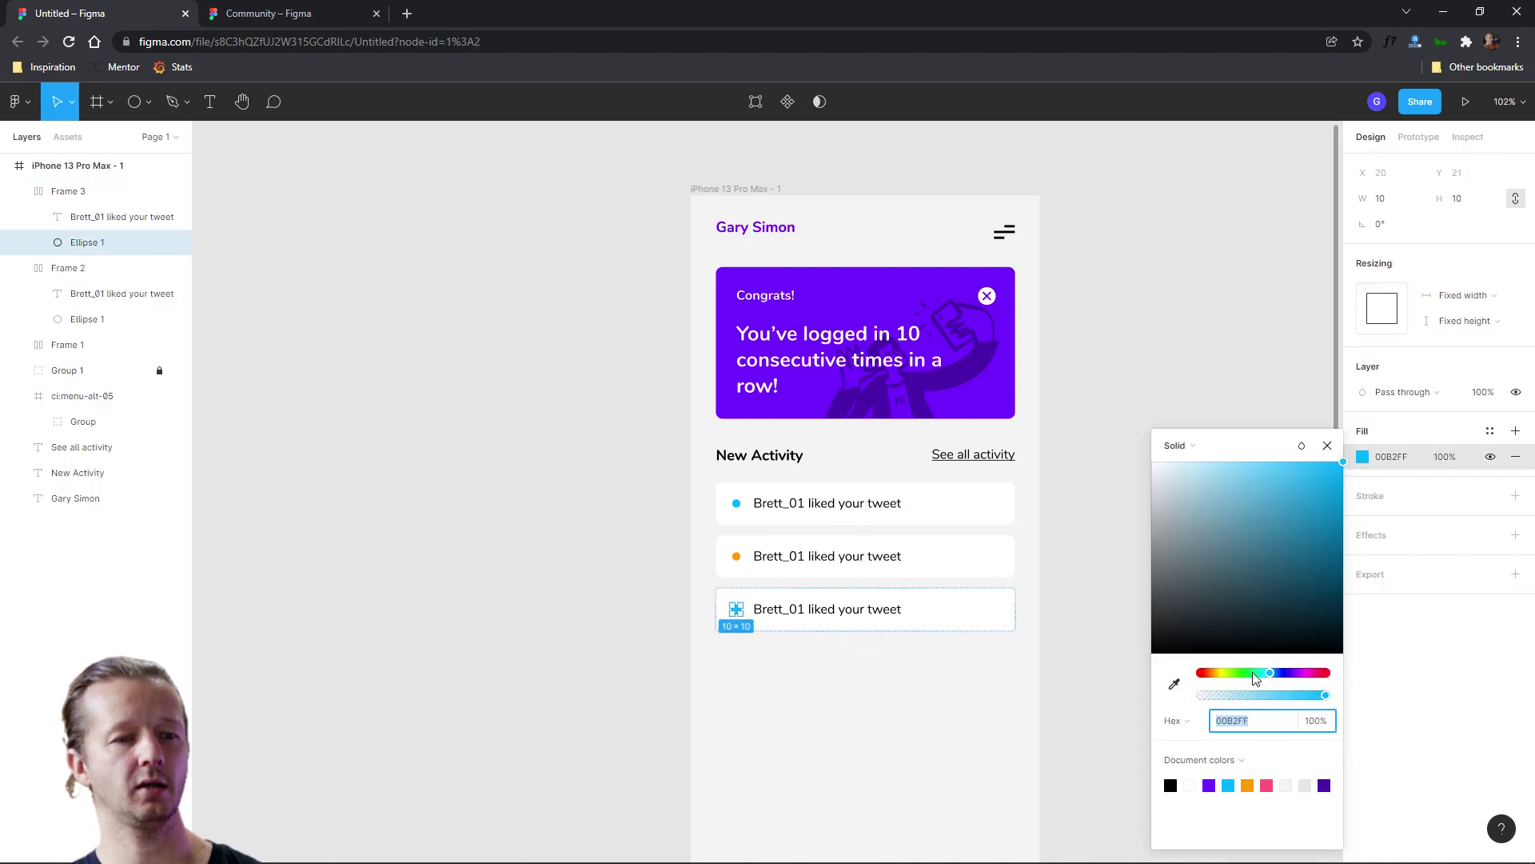
click(1321, 672)
click(849, 717)
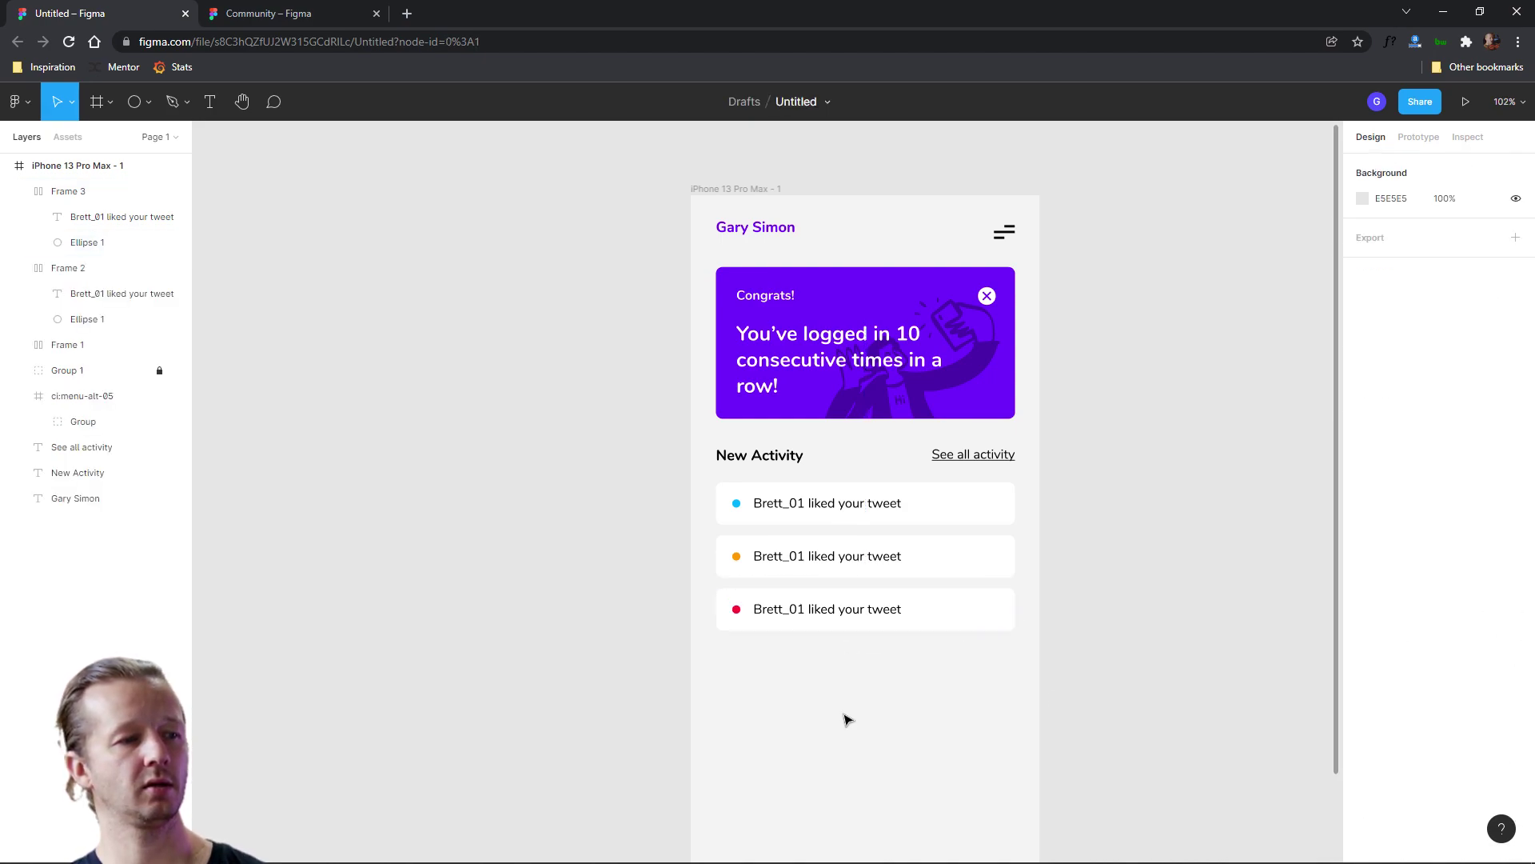
Reword the second activity message to 'shared your post'.
drag(879, 691, 853, 550)
click(809, 415)
double_click(819, 417)
double_click(819, 416)
drag(775, 417, 938, 417)
text(shared no)
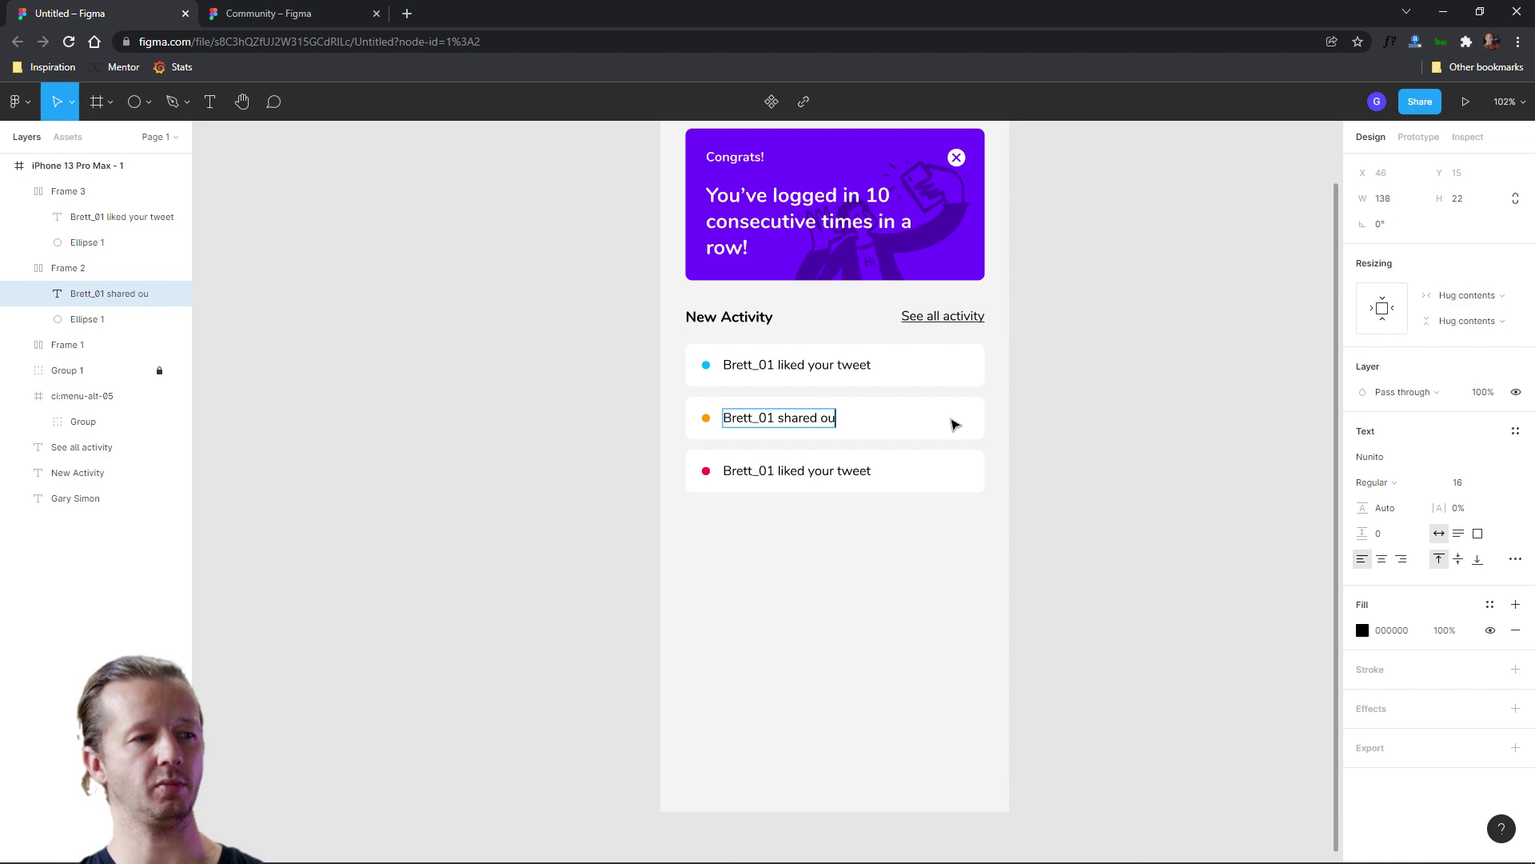
key(BackSpace)
key(BackSpace)
key(BackSpace)
text(your post)
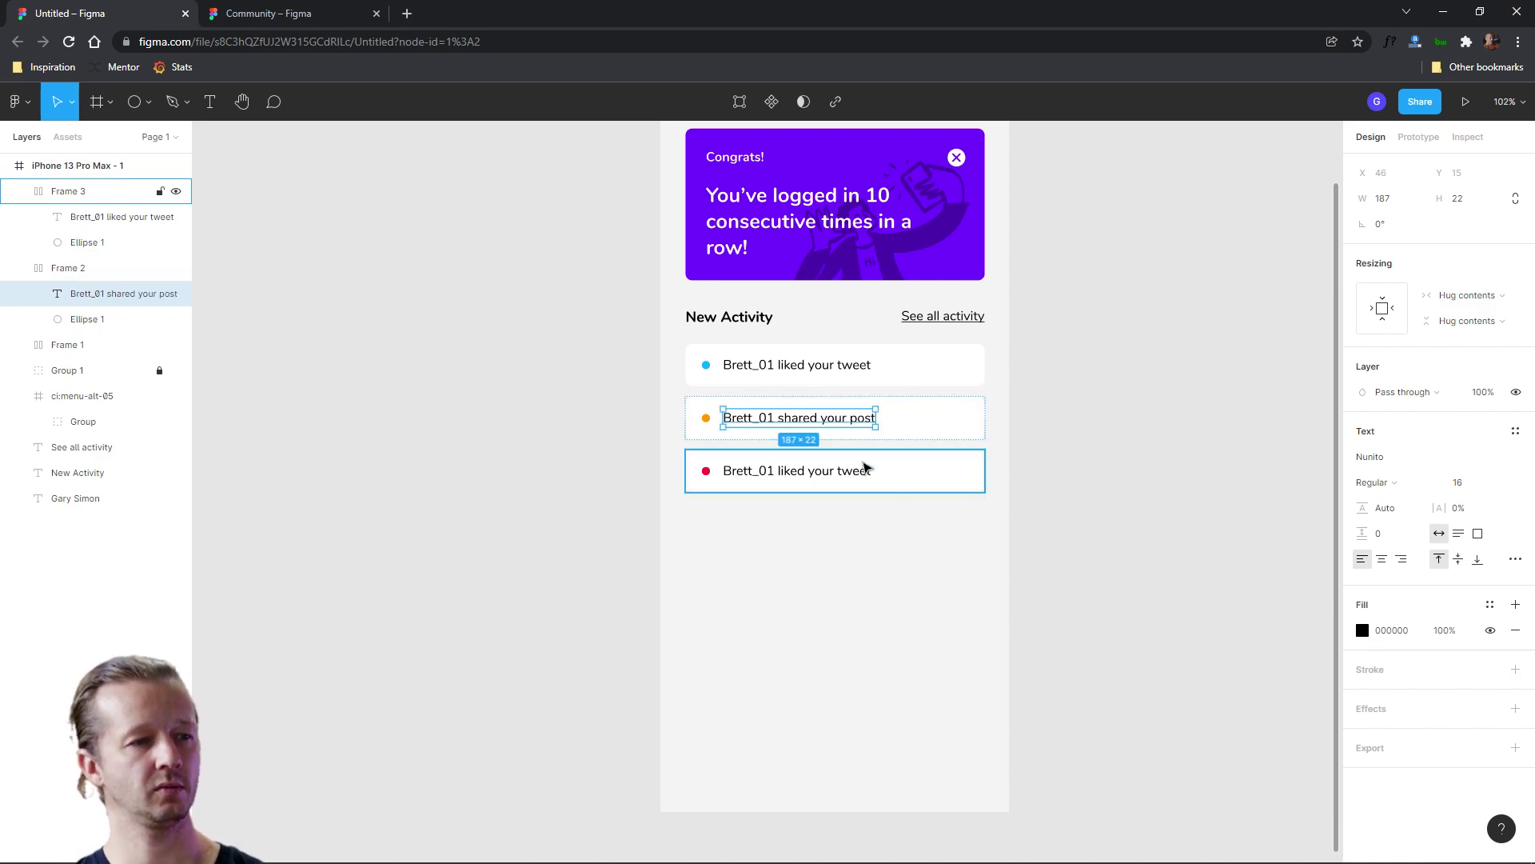
Delete the words after the username in the third activity message.
click(823, 470)
click(810, 478)
double_click(797, 477)
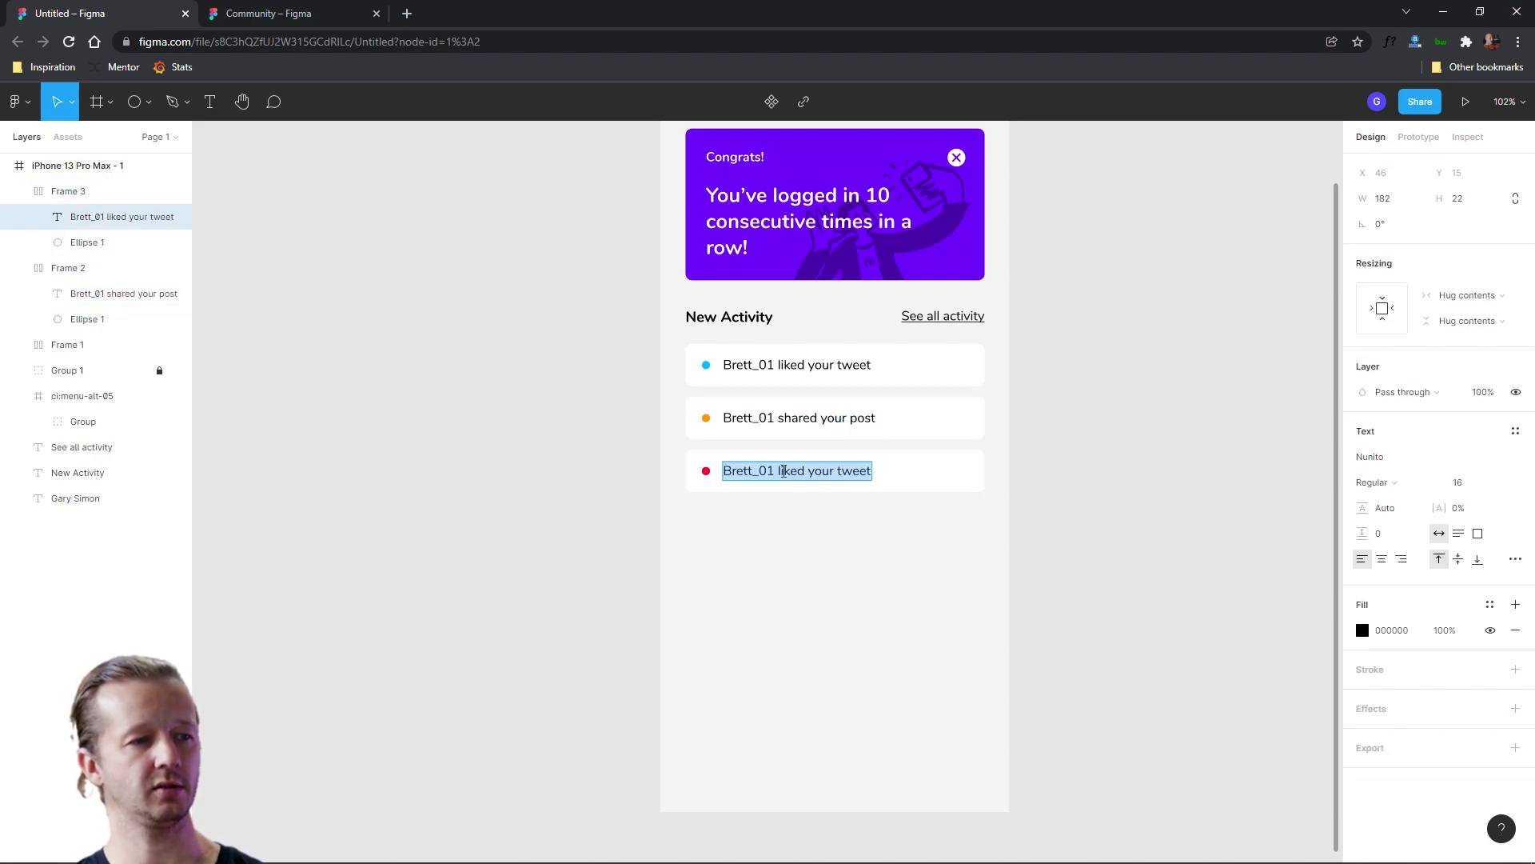
drag(778, 472, 990, 477)
key(BackSpace)
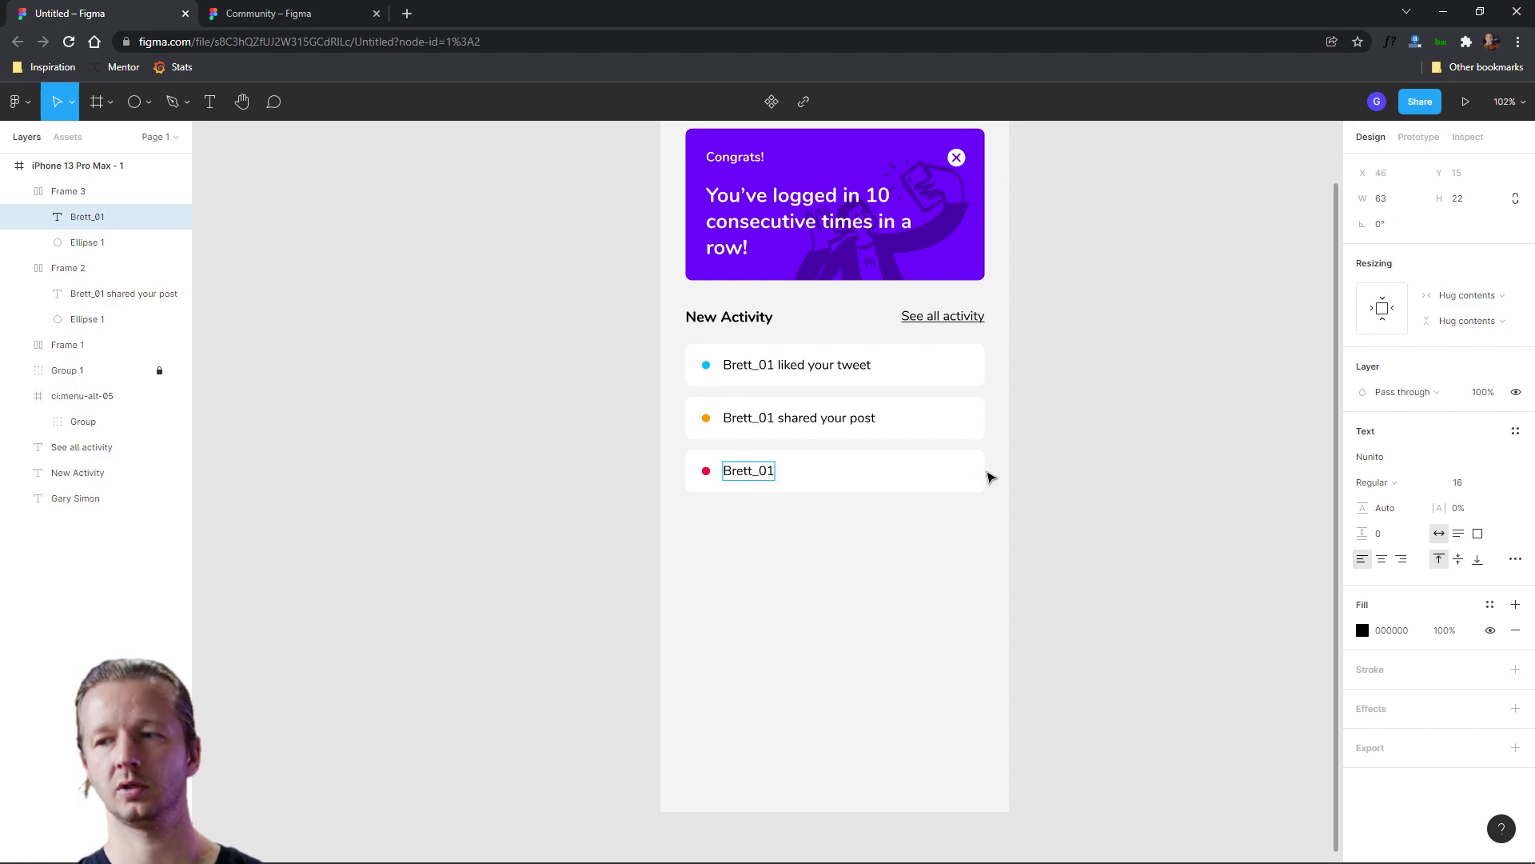
Finish the third message as 'left a rude comment' and copy the New Activity heading below the list.
text(left a rude comment)
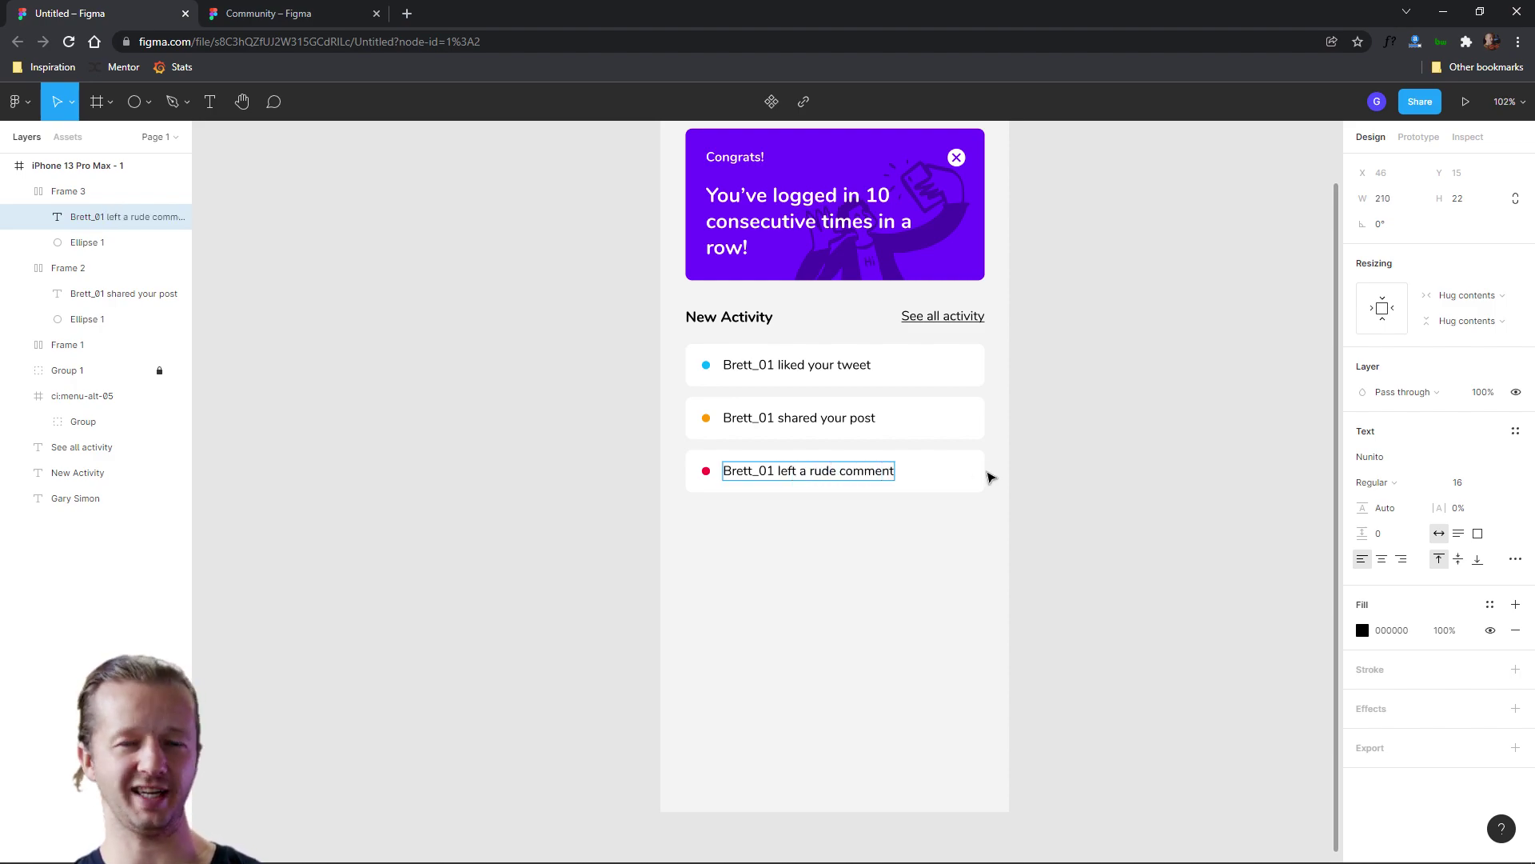
key(Escape)
key(Escape)
scroll(990, 549, down, 3)
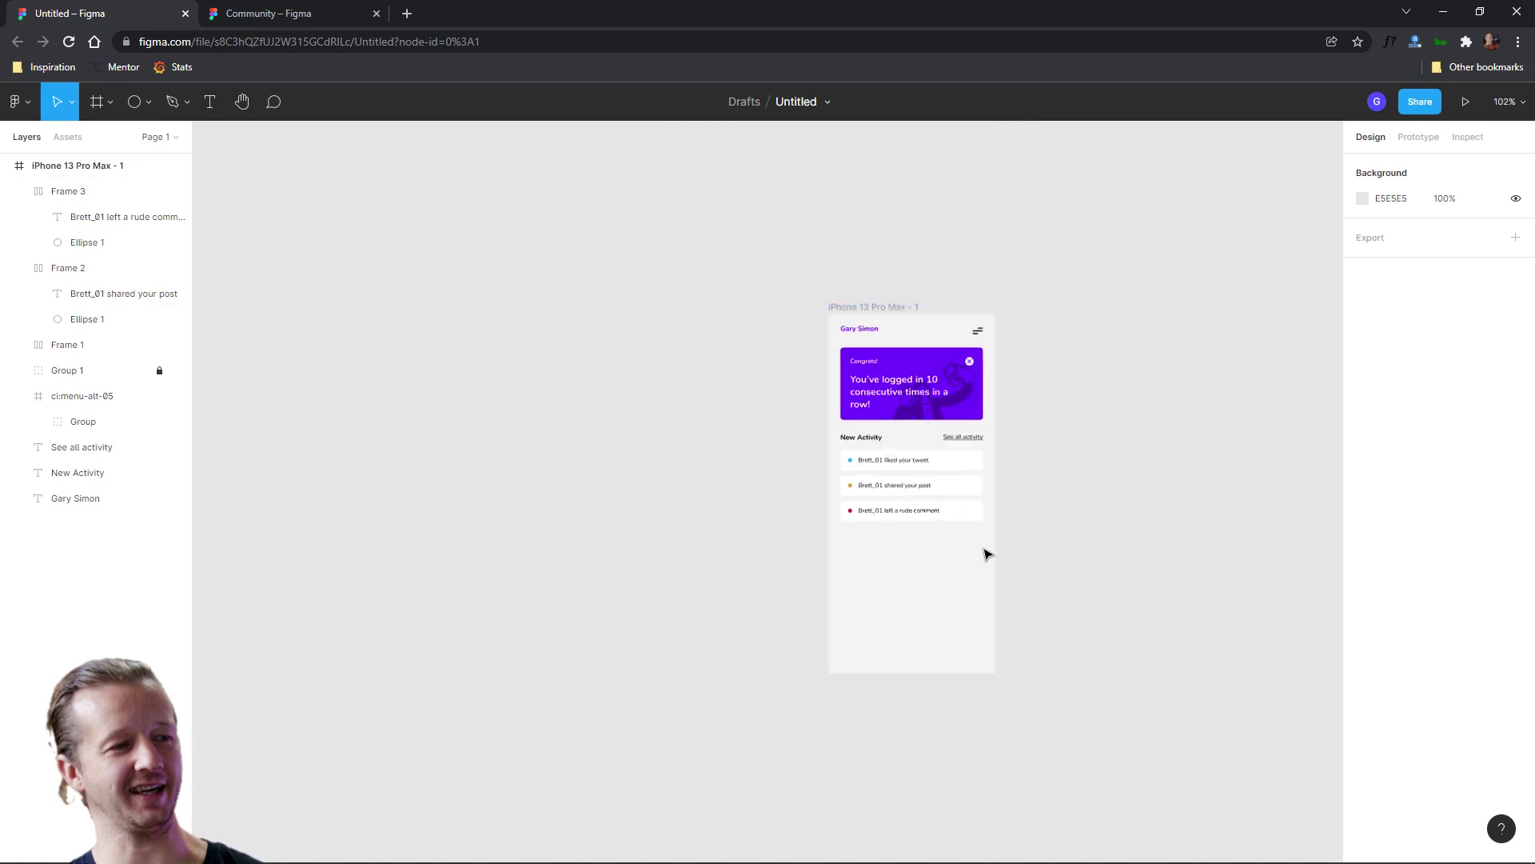
scroll(1066, 538, up, 3)
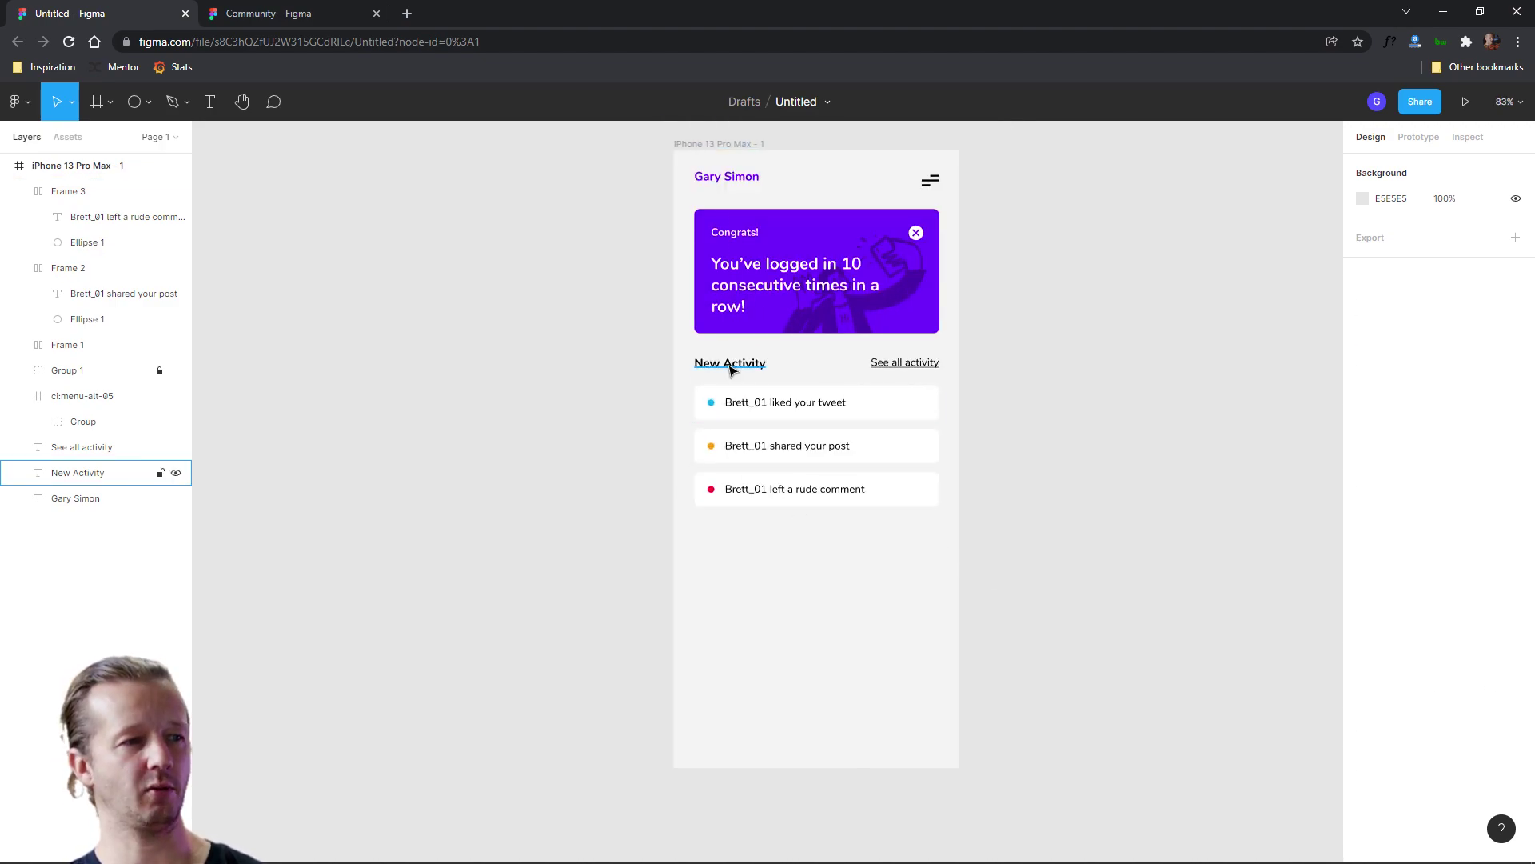
drag(731, 364, 732, 540)
Move the copied heading closer to the list and check the upper heading's spacing.
click(838, 538)
scroll(797, 549, up, 5)
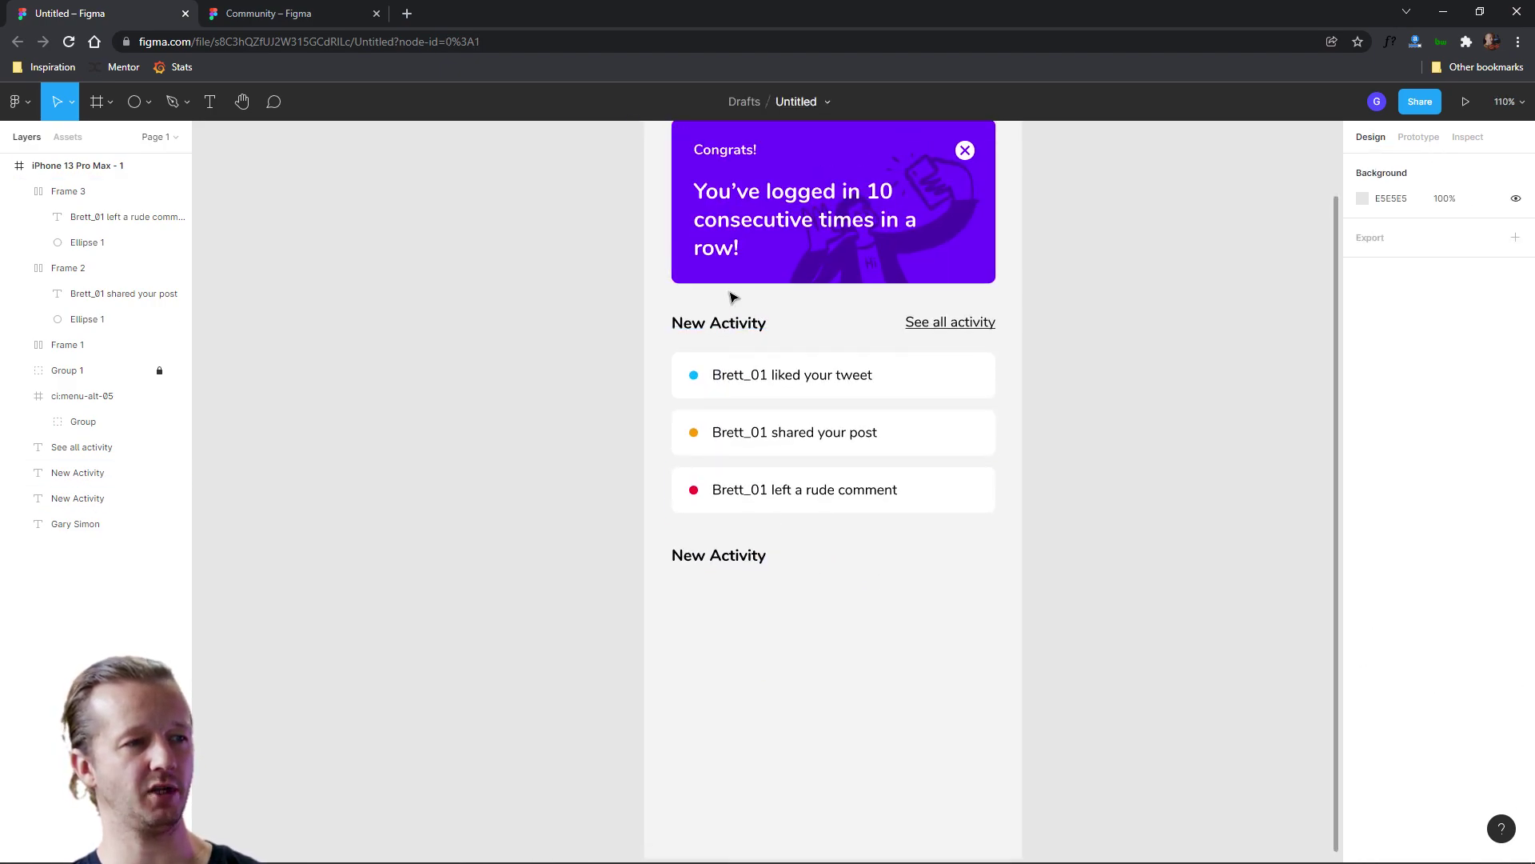
mouse_move(713, 559)
mouse_down()
mouse_move(715, 543)
mouse_move(716, 576)
mouse_move(717, 553)
mouse_up()
click(722, 325)
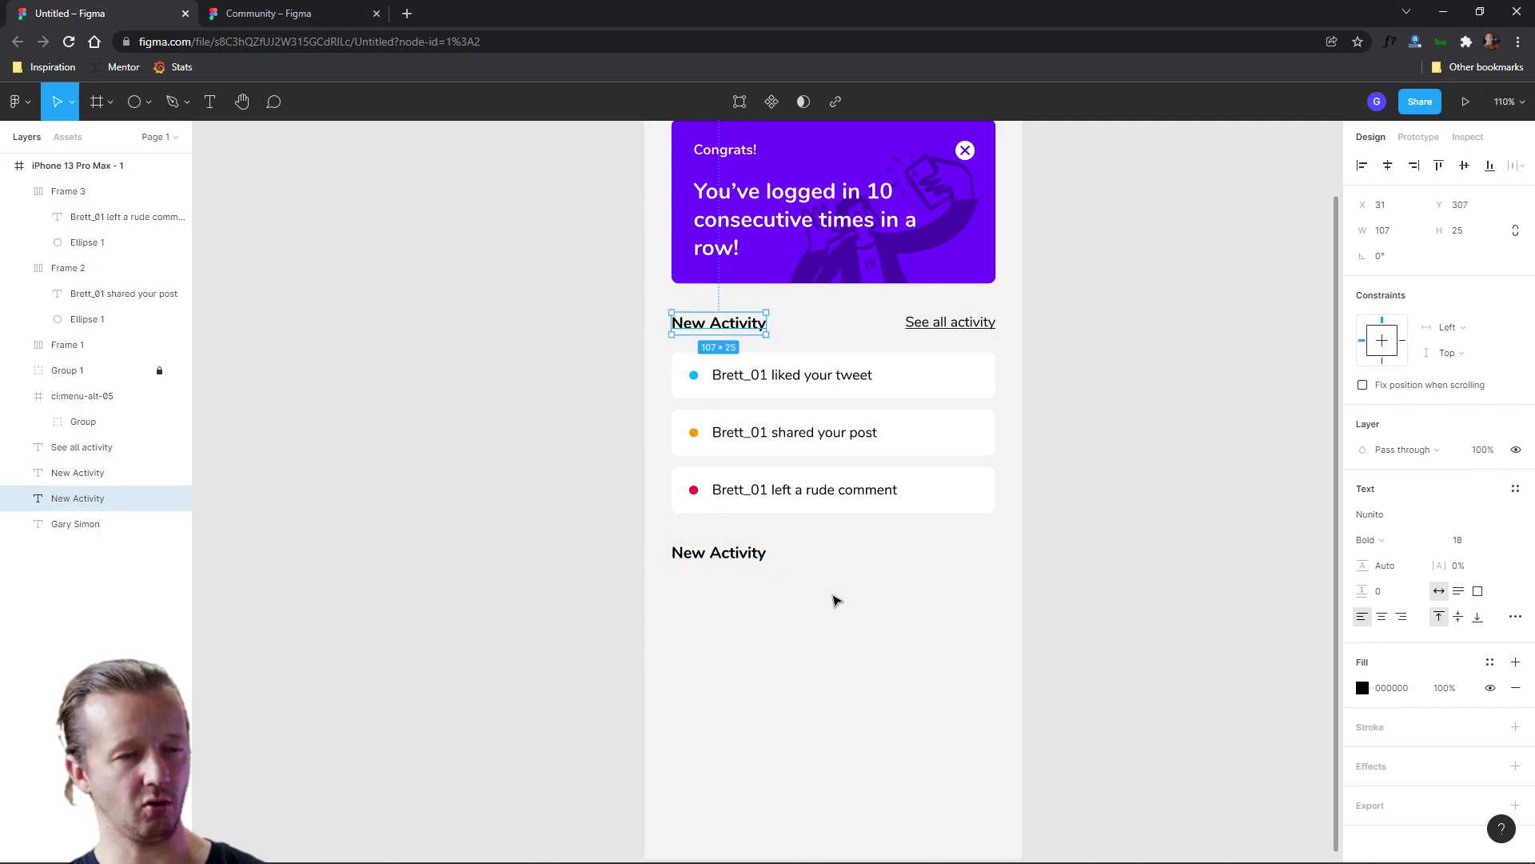
key(alt)
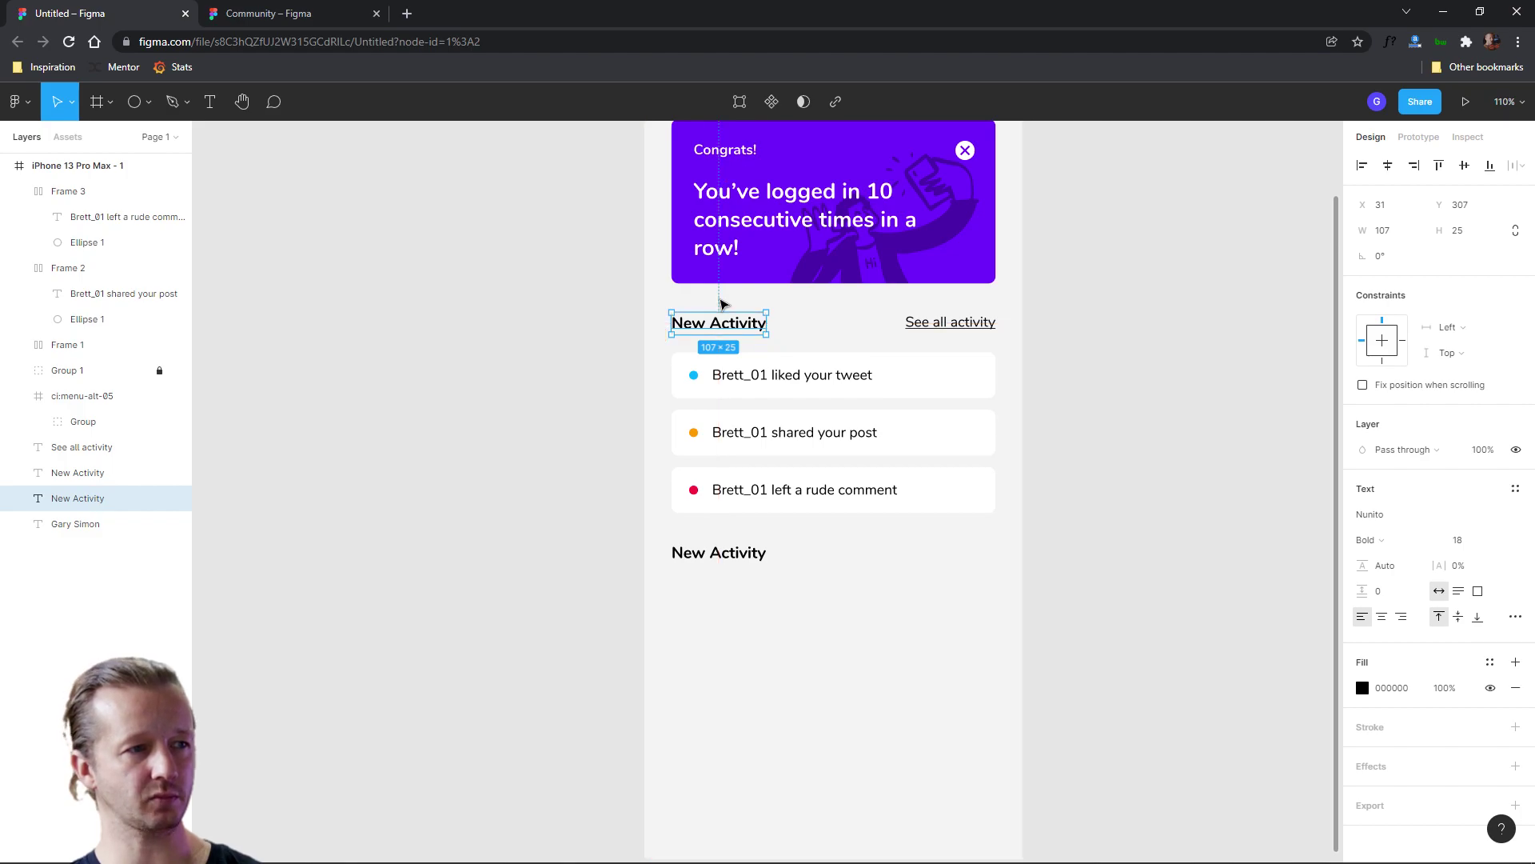
click(724, 302)
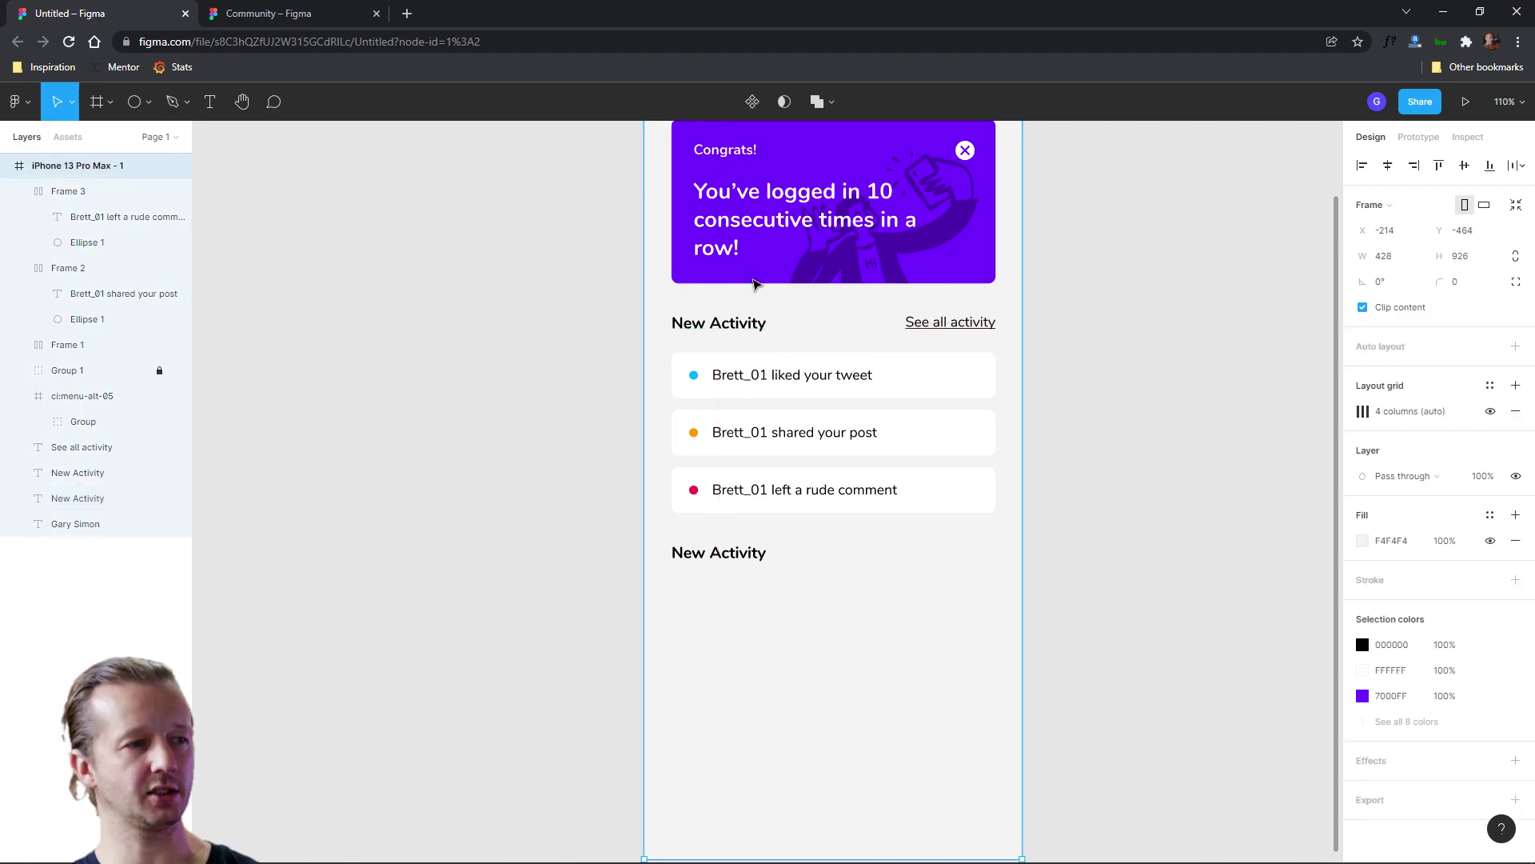
click(741, 552)
click(884, 576)
drag(909, 563, 852, 612)
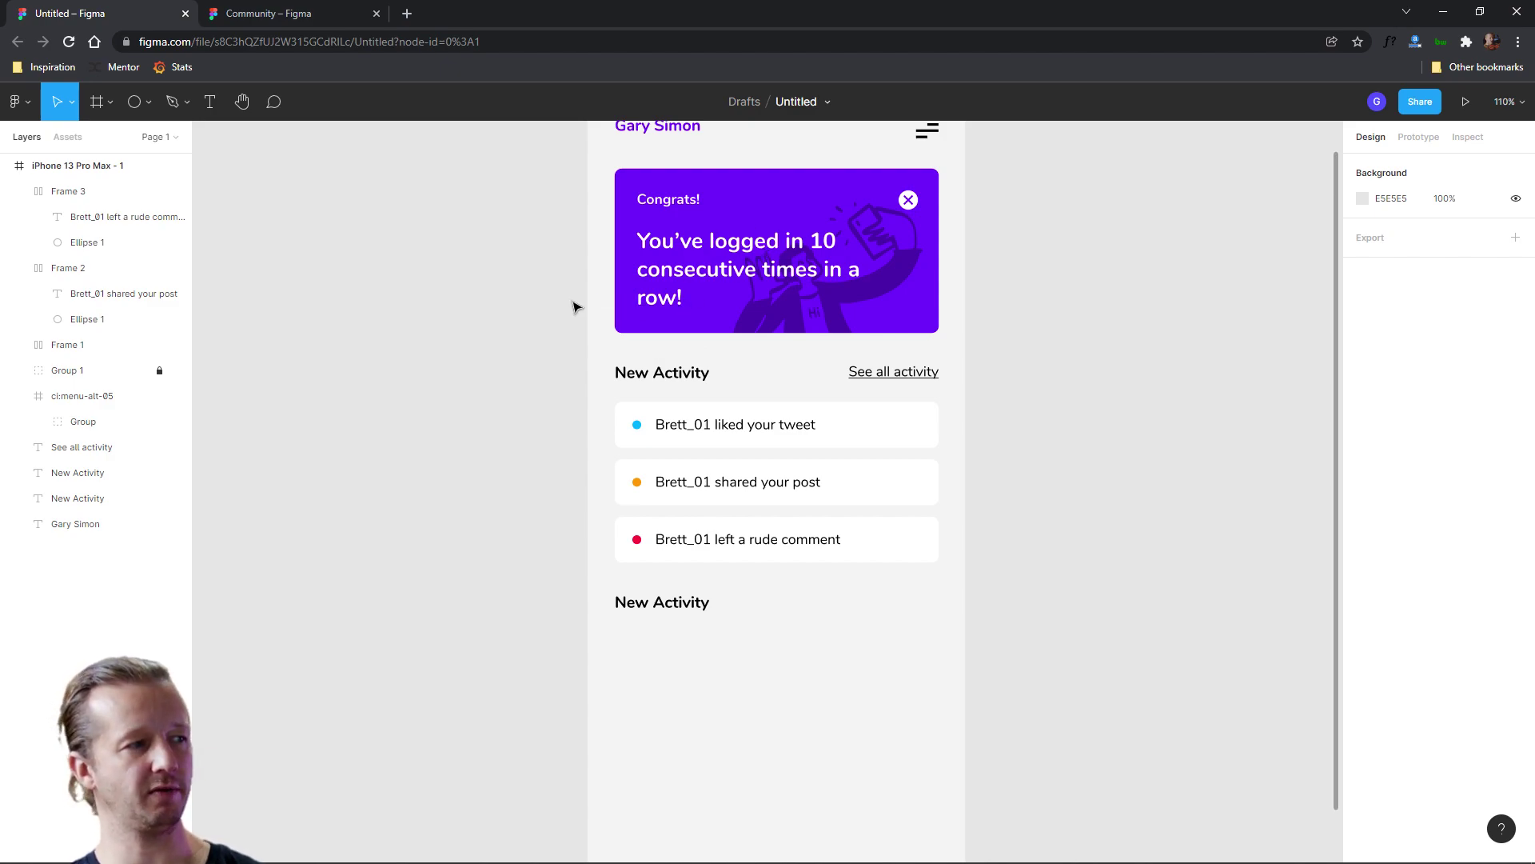
Unlock the Congrats card group and shift the lower New Activity heading slightly down.
click(159, 370)
click(670, 608)
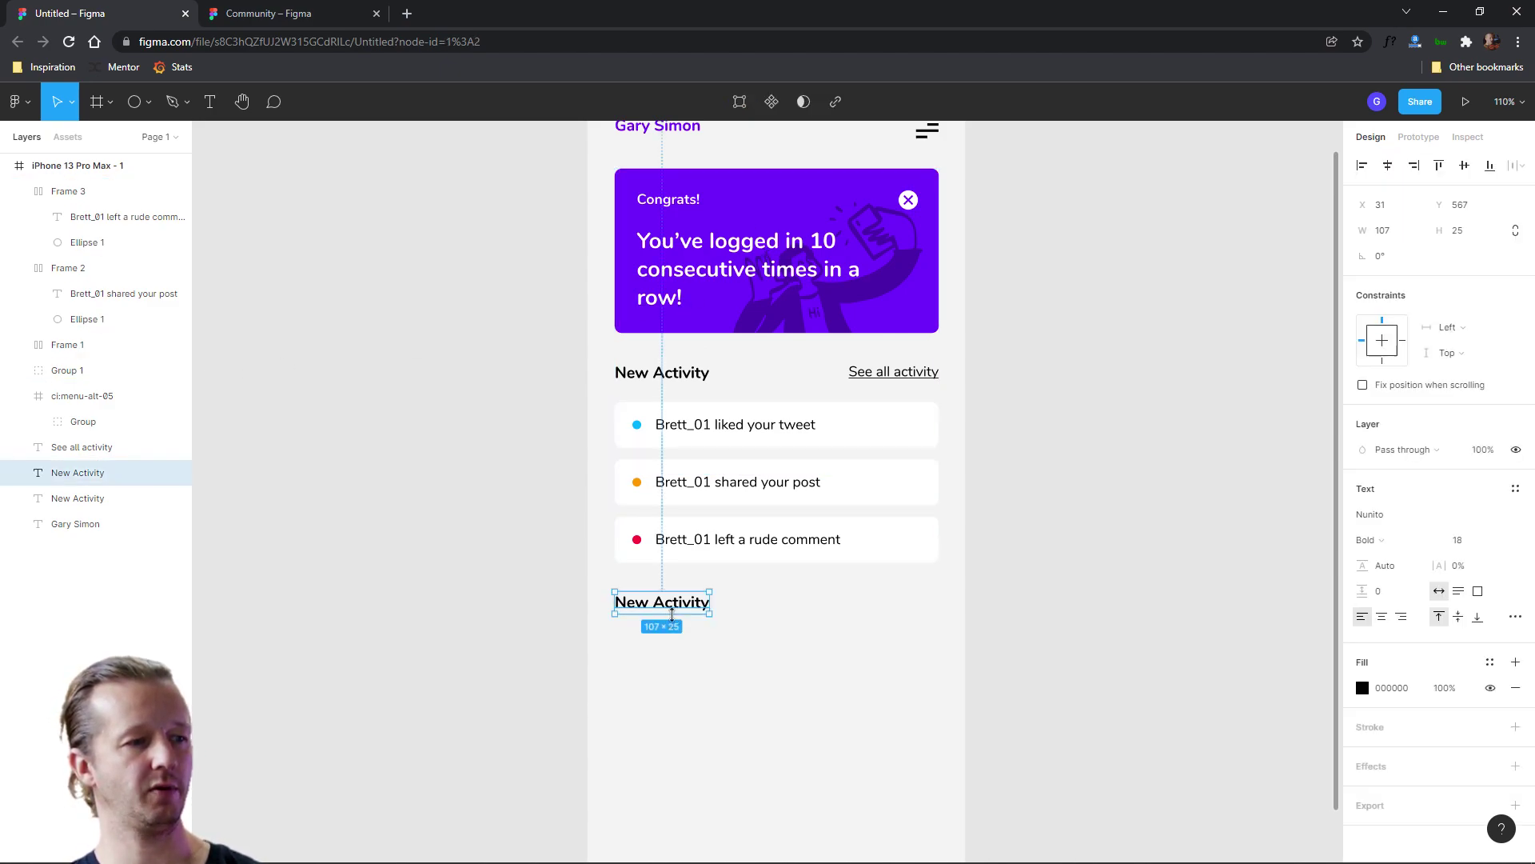
drag(671, 610, 669, 619)
click(661, 369)
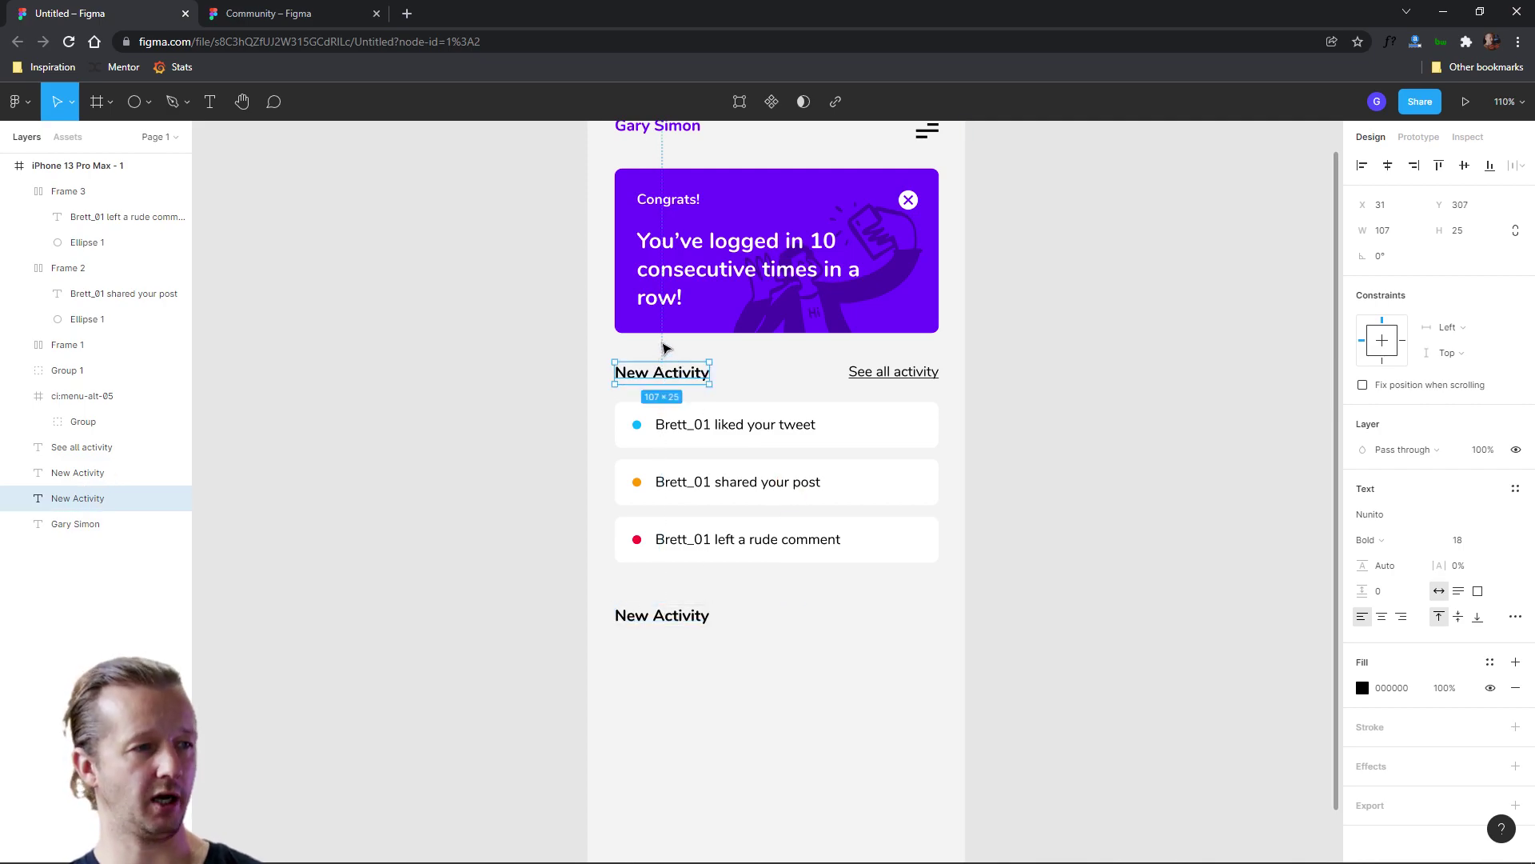
click(772, 481)
click(680, 369)
Ungroup the Congrats card's Group 1 layers.
click(680, 480)
right_click(680, 480)
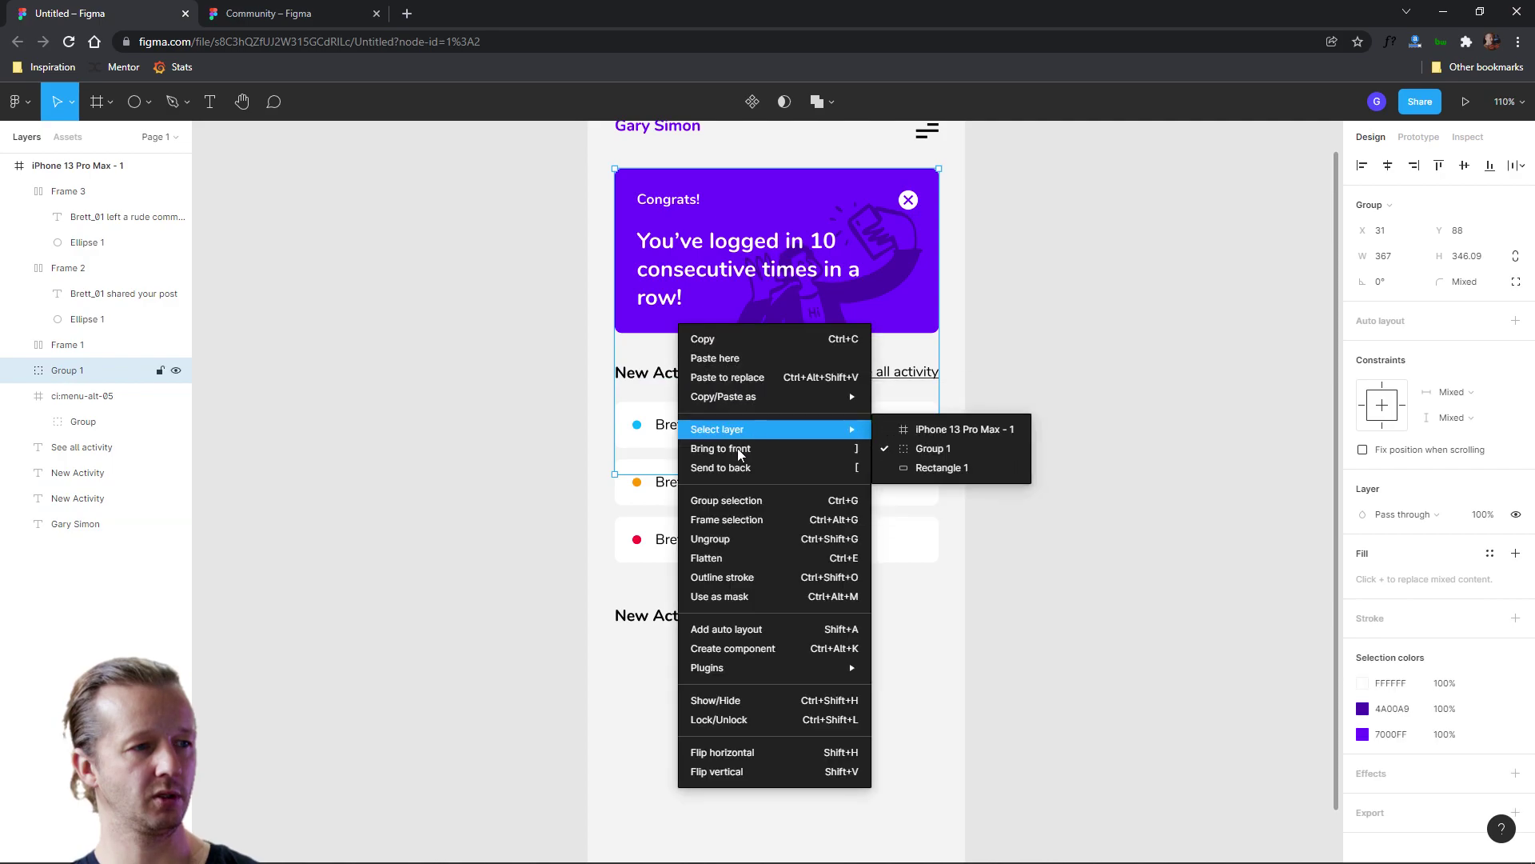
click(740, 539)
click(654, 312)
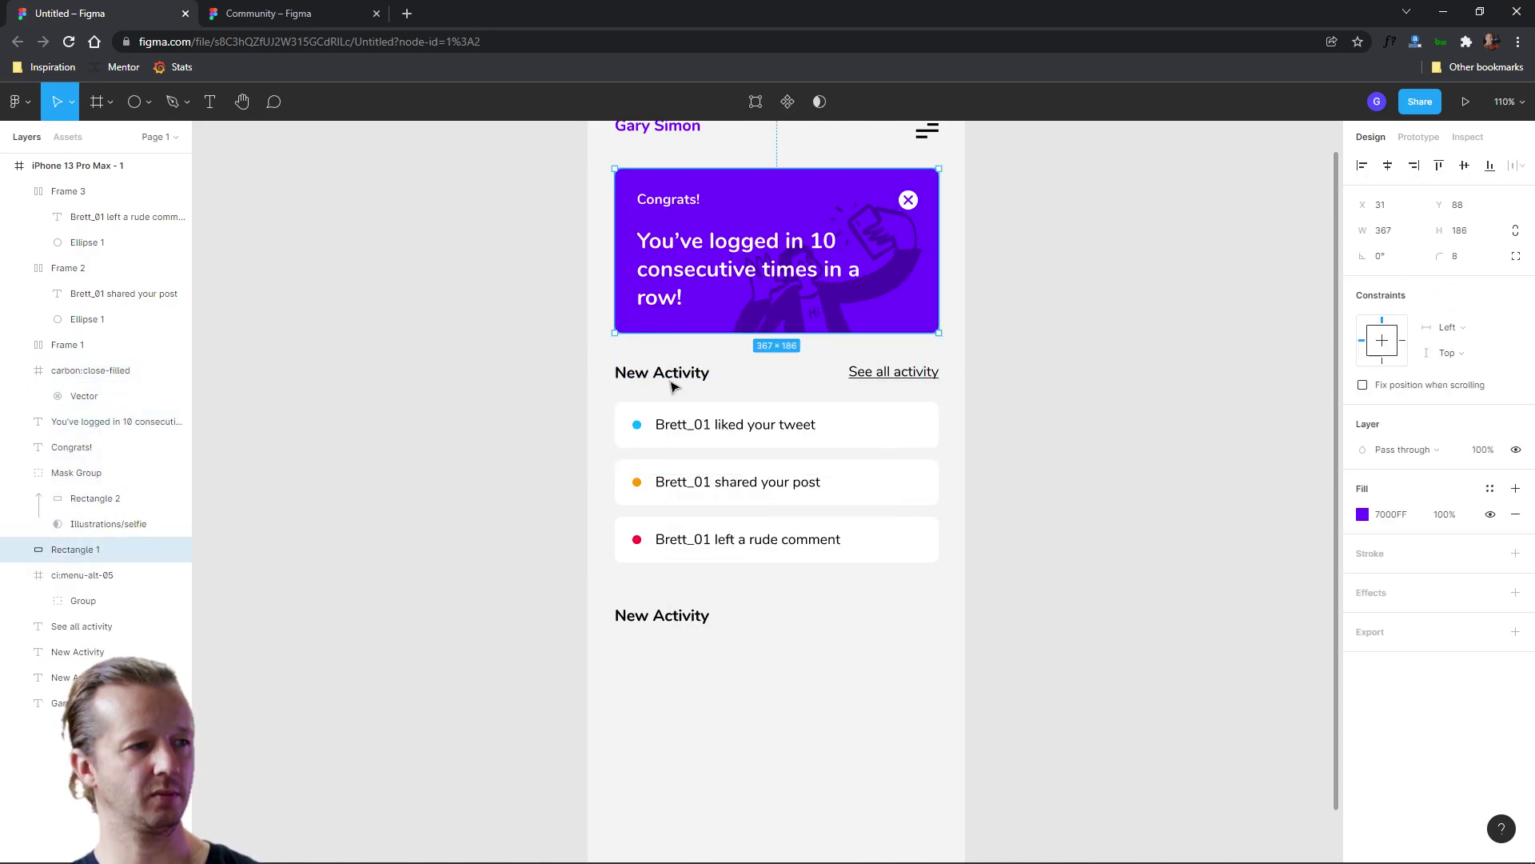
click(579, 617)
Place the lower heading 33 px below the list and regroup the Congrats card layers.
click(663, 616)
drag(664, 616, 662, 602)
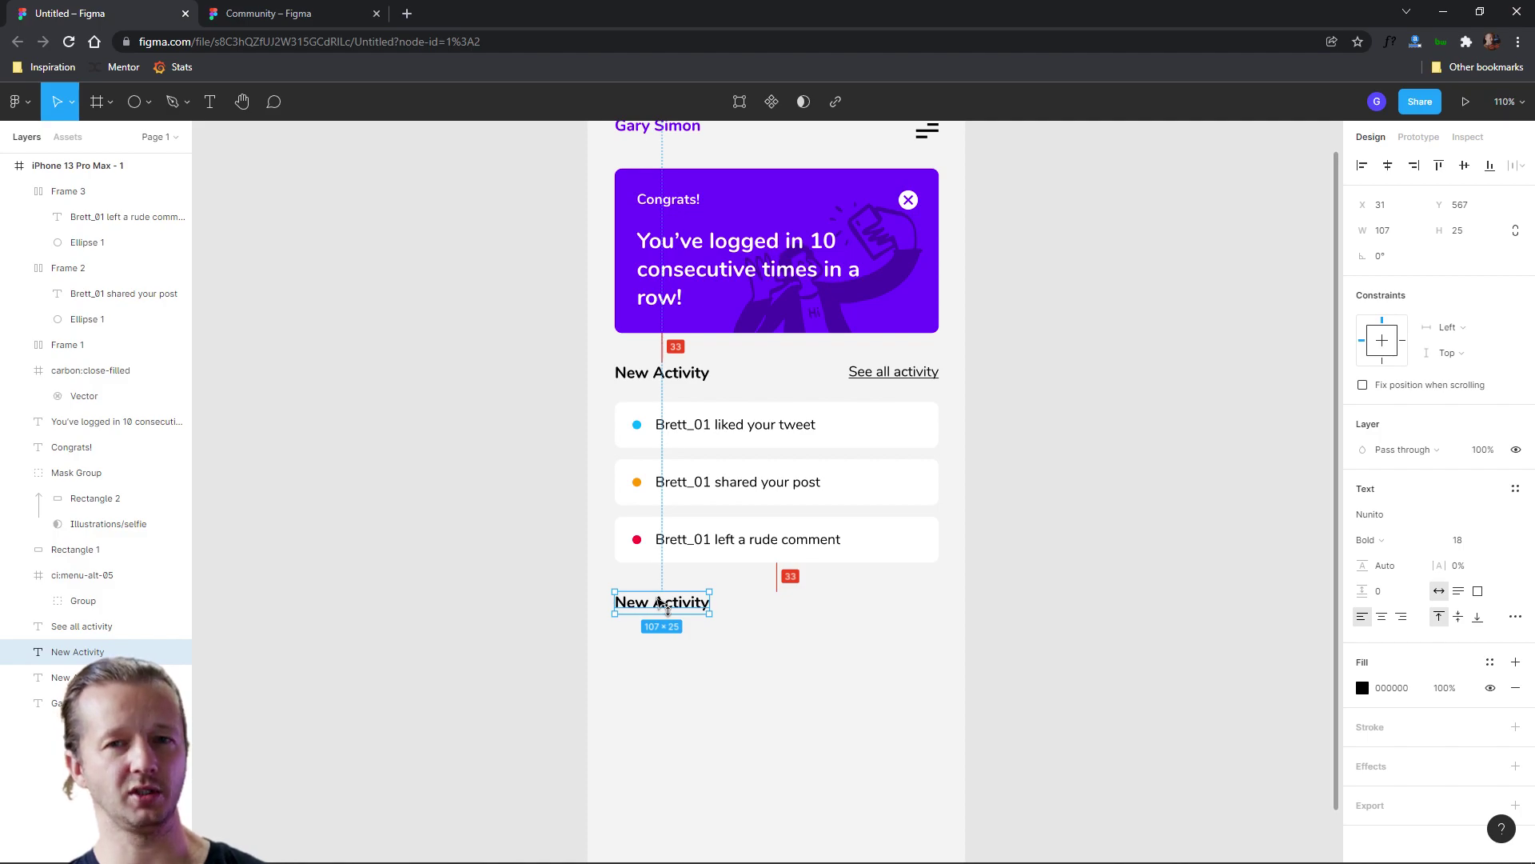
drag(664, 606, 664, 606)
click(541, 223)
drag(561, 165, 1006, 315)
key(ctrl+g)
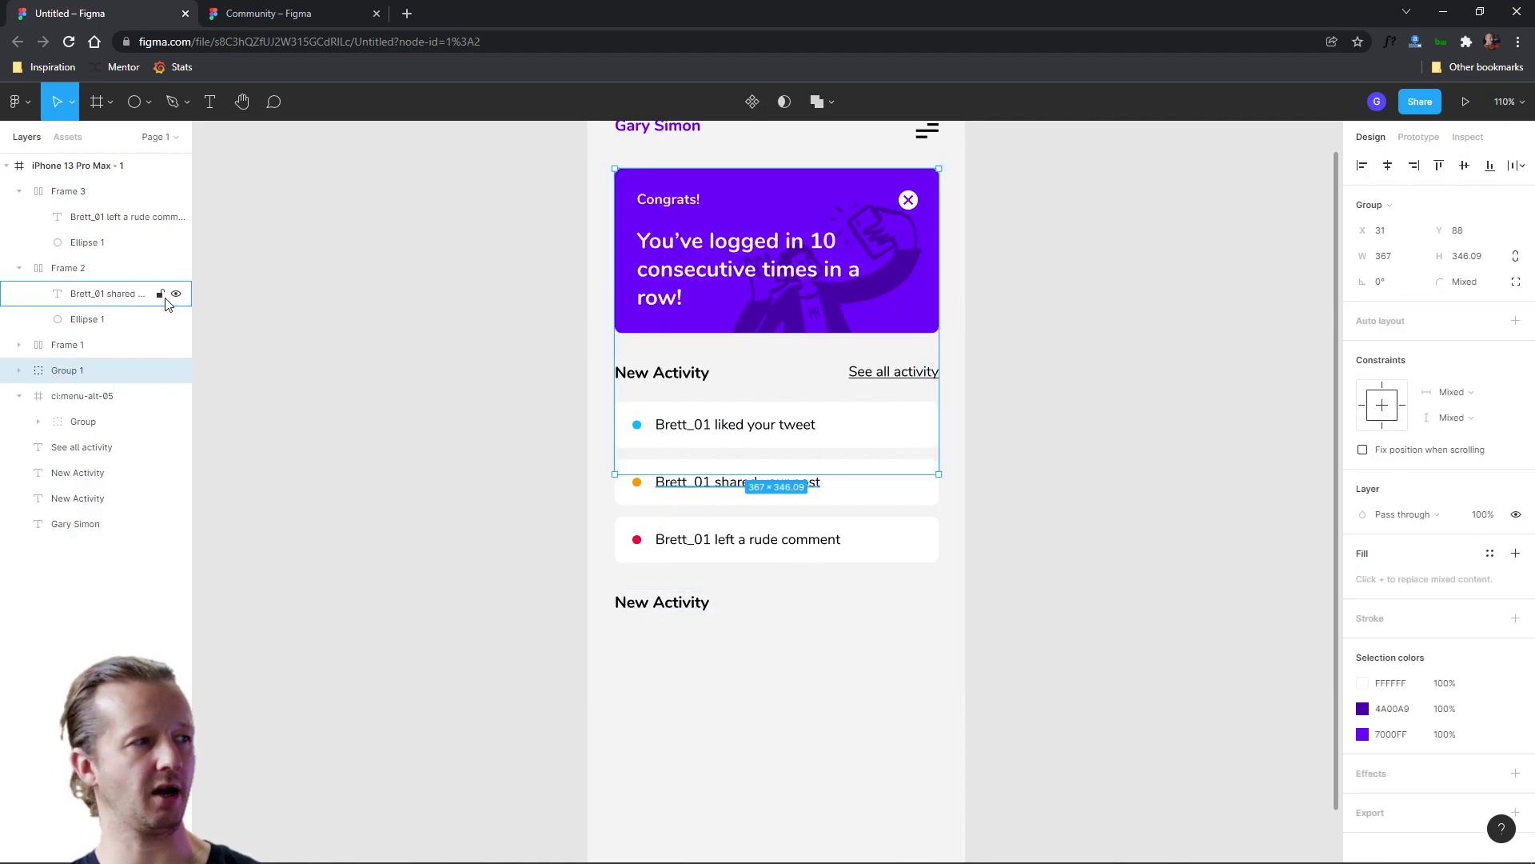
Lock the Congrats card group and retitle the lower heading 'Add a Post'.
click(160, 371)
double_click(675, 600)
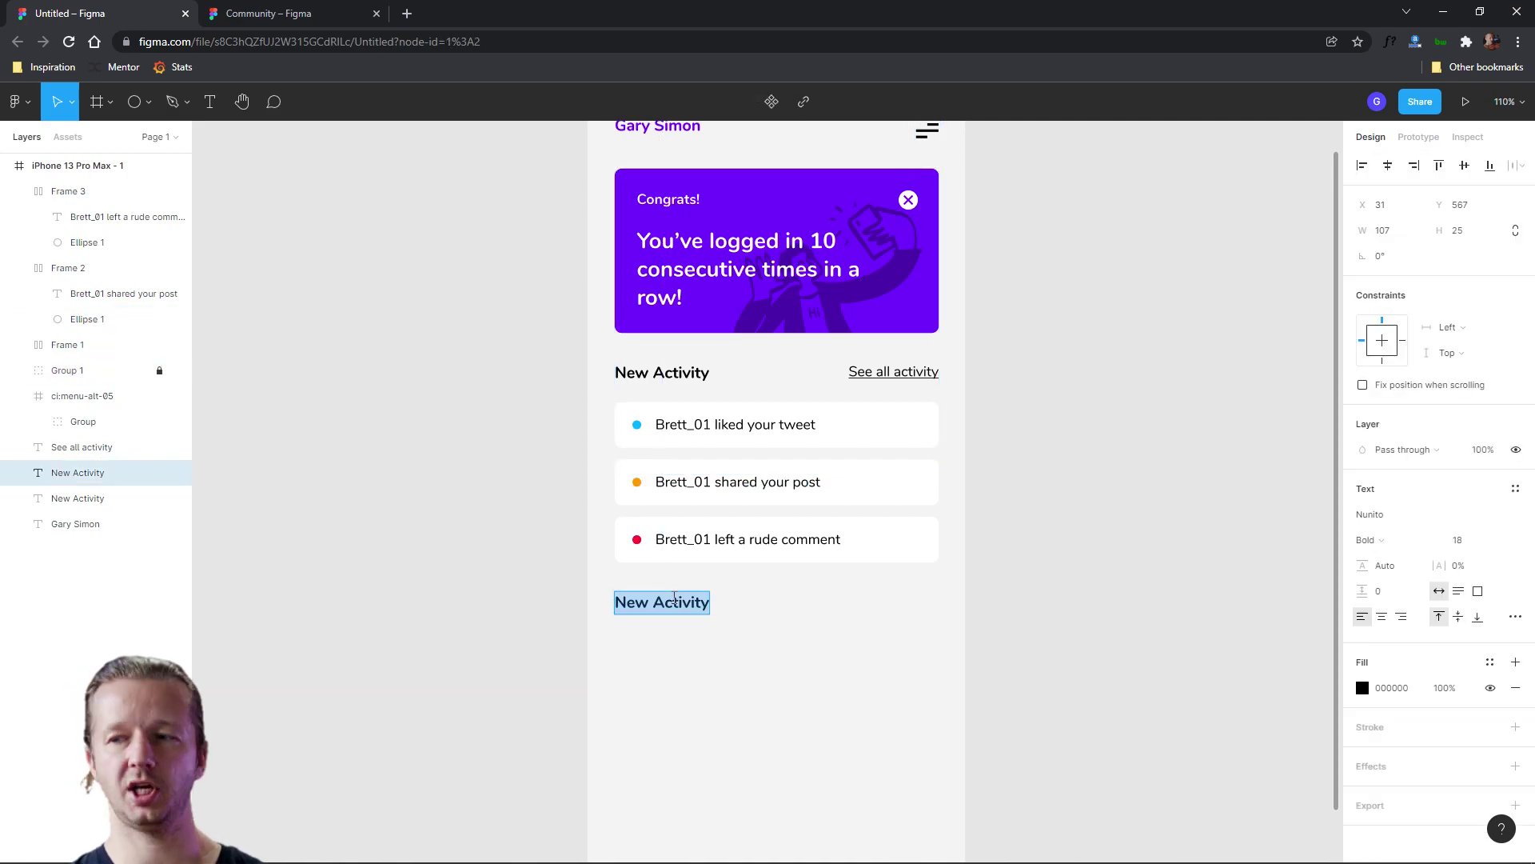
text(Add a)
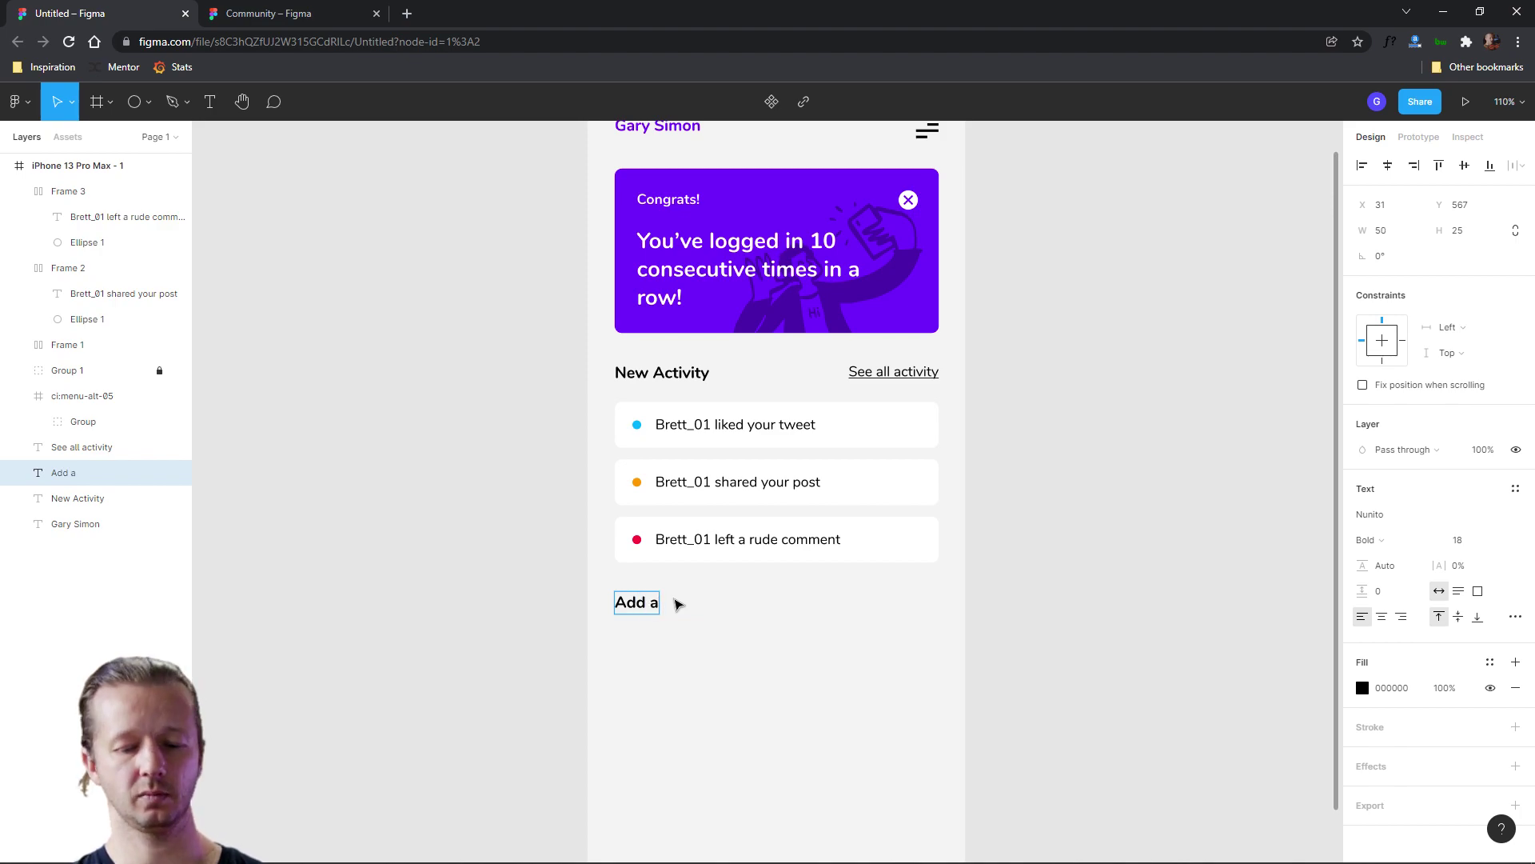
text( Post)
key(Escape)
click(880, 773)
drag(909, 684, 894, 576)
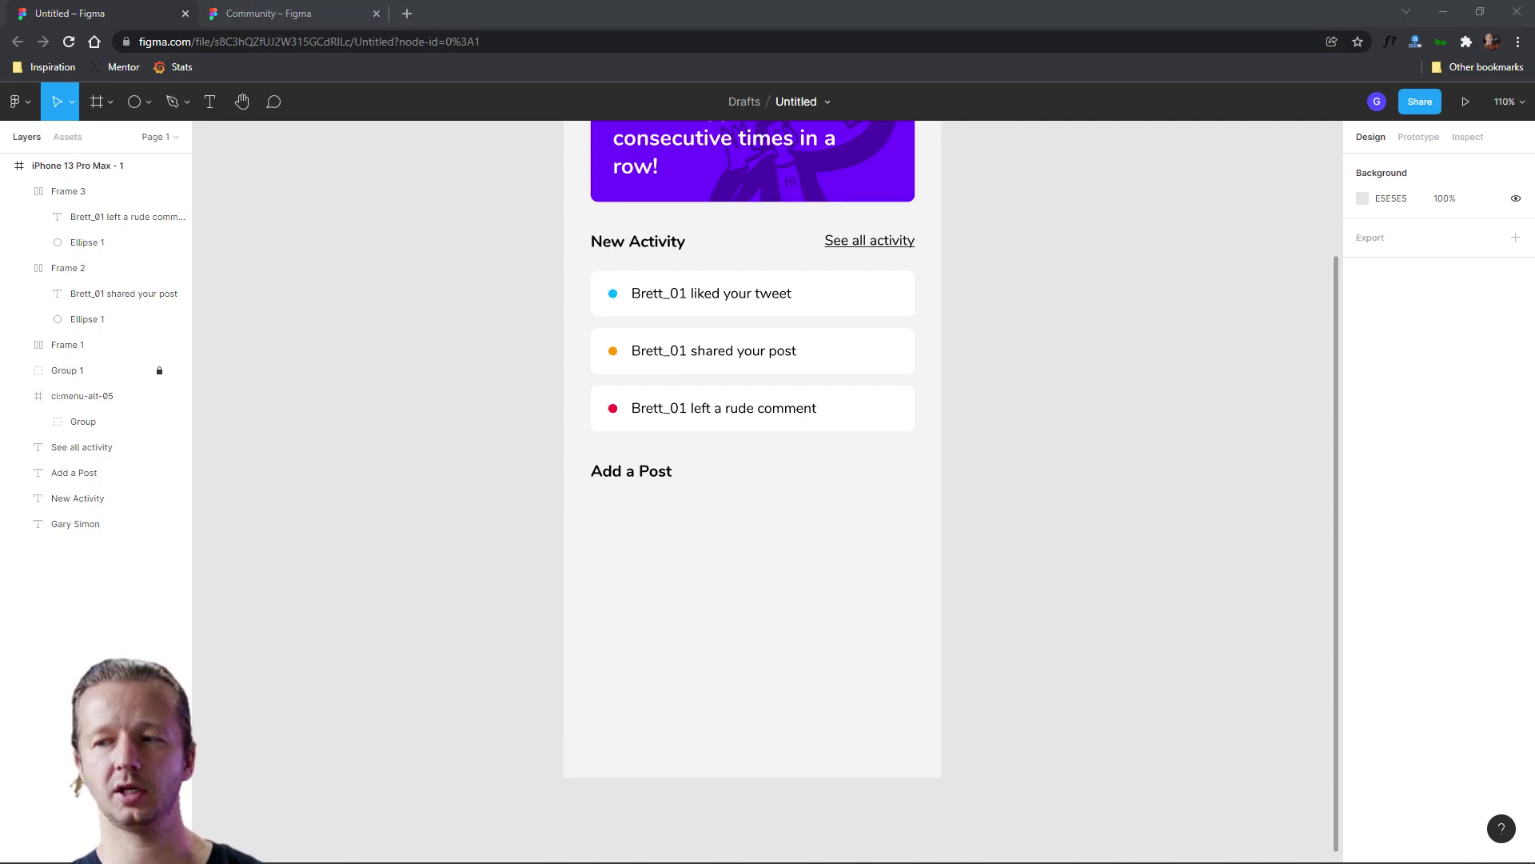
Paste the Facebook, Twitter and Instagram post cards as Group 2 inside the iPhone frame.
click(662, 623)
key(ctrl+v)
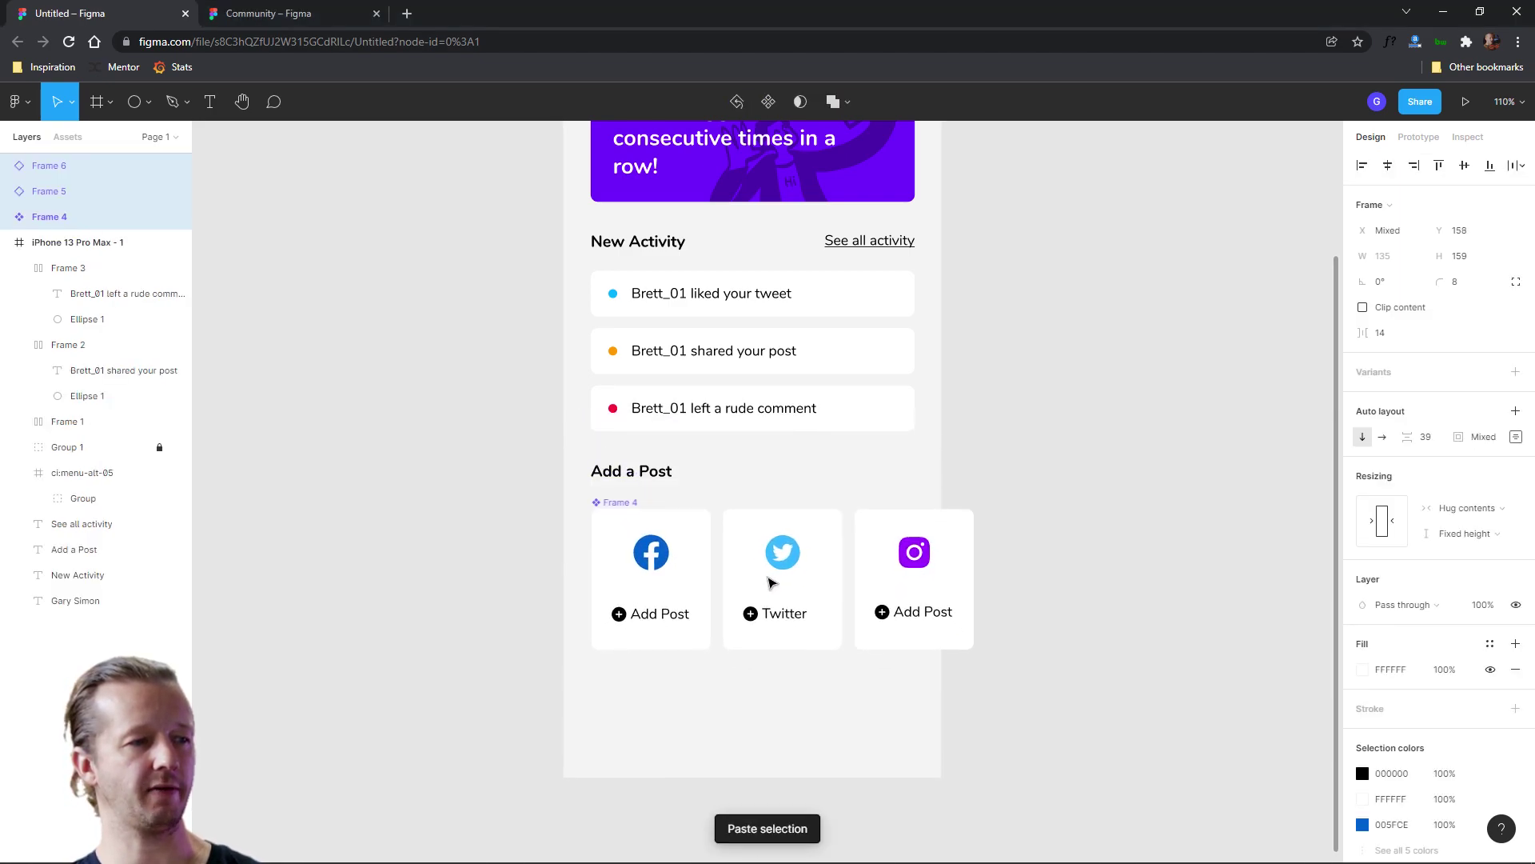
right_click(770, 581)
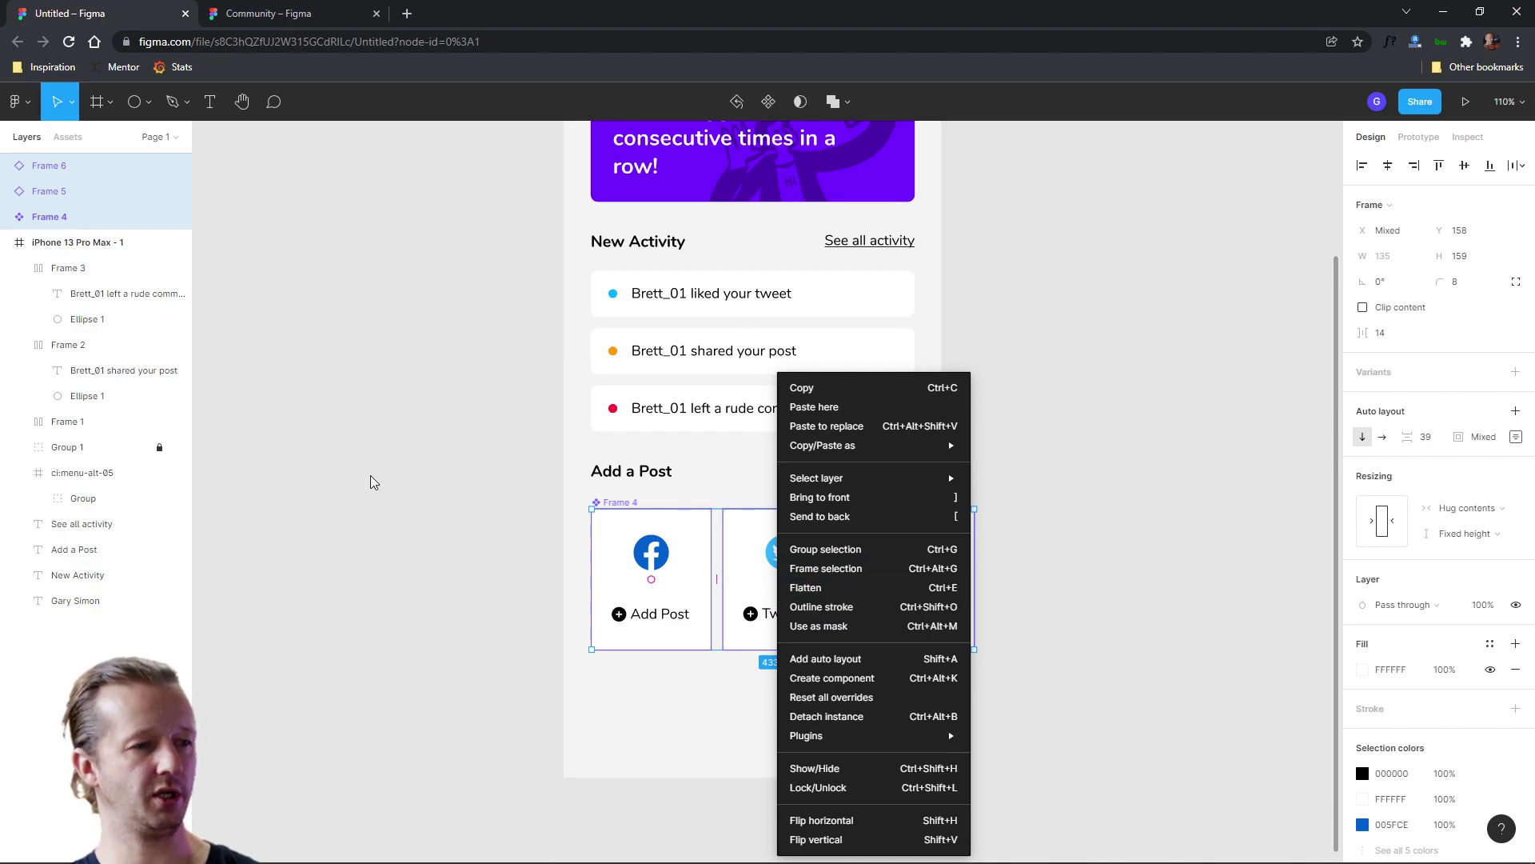
click(828, 549)
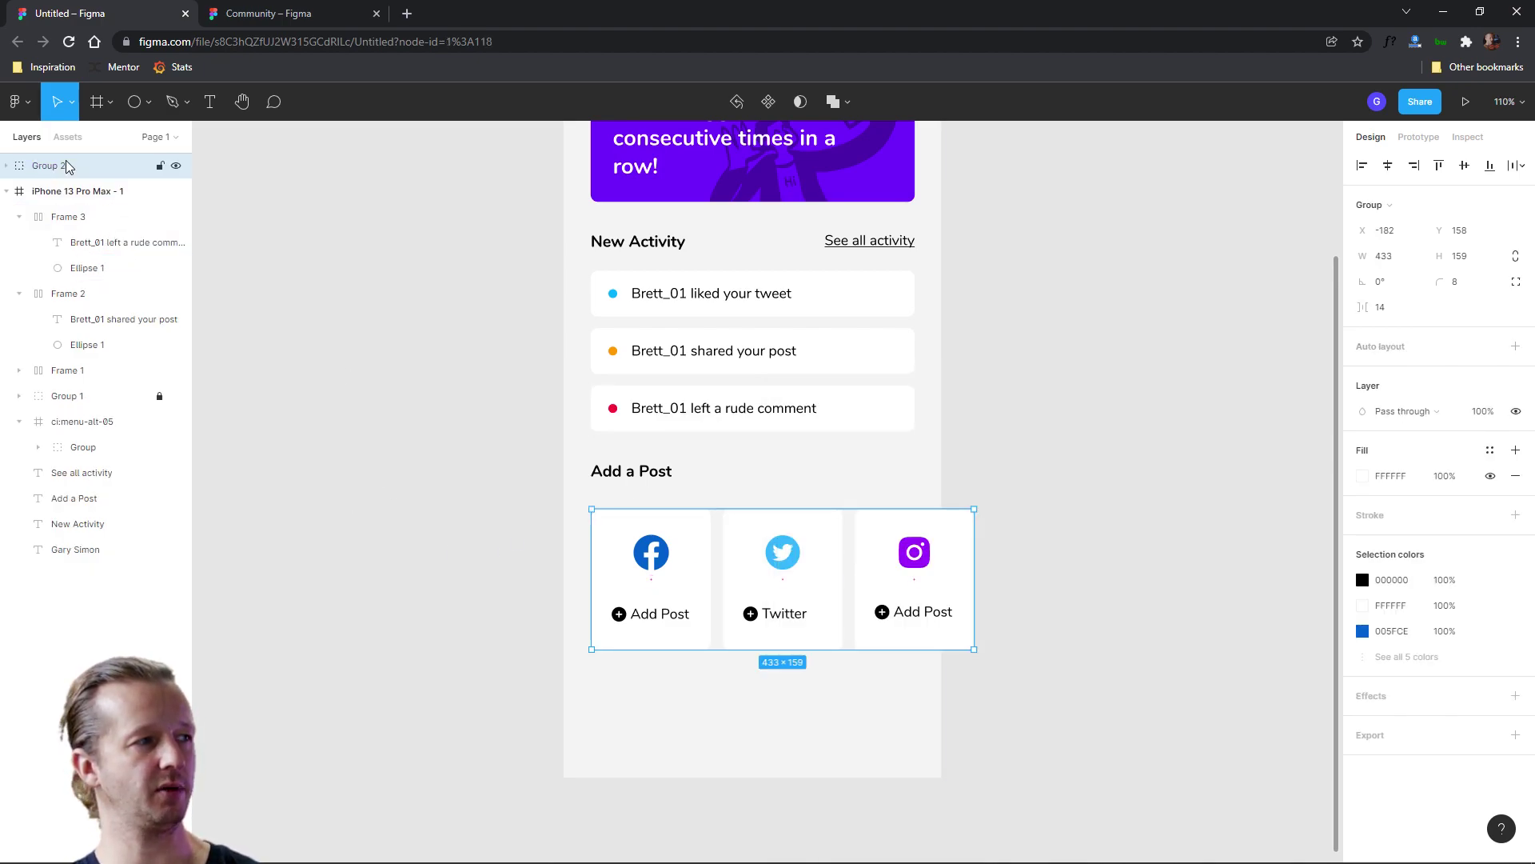
drag(77, 202, 80, 209)
click(432, 601)
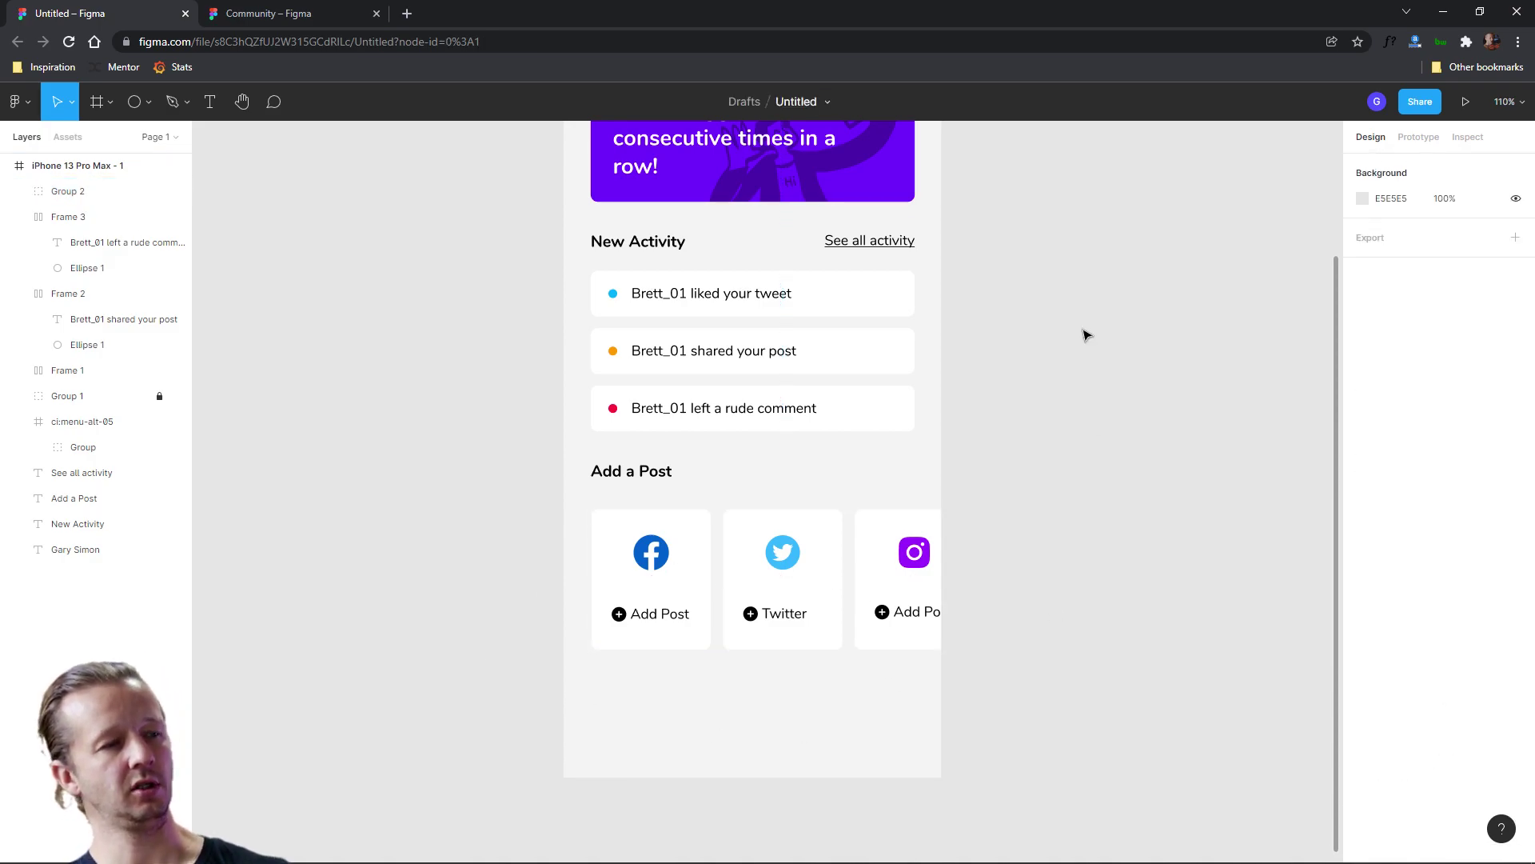
Trim the iPhone 13 Pro Max frame to 428×840 so it ends below the post cards.
scroll(1086, 334, down, 3)
scroll(879, 264, up, 2)
click(709, 228)
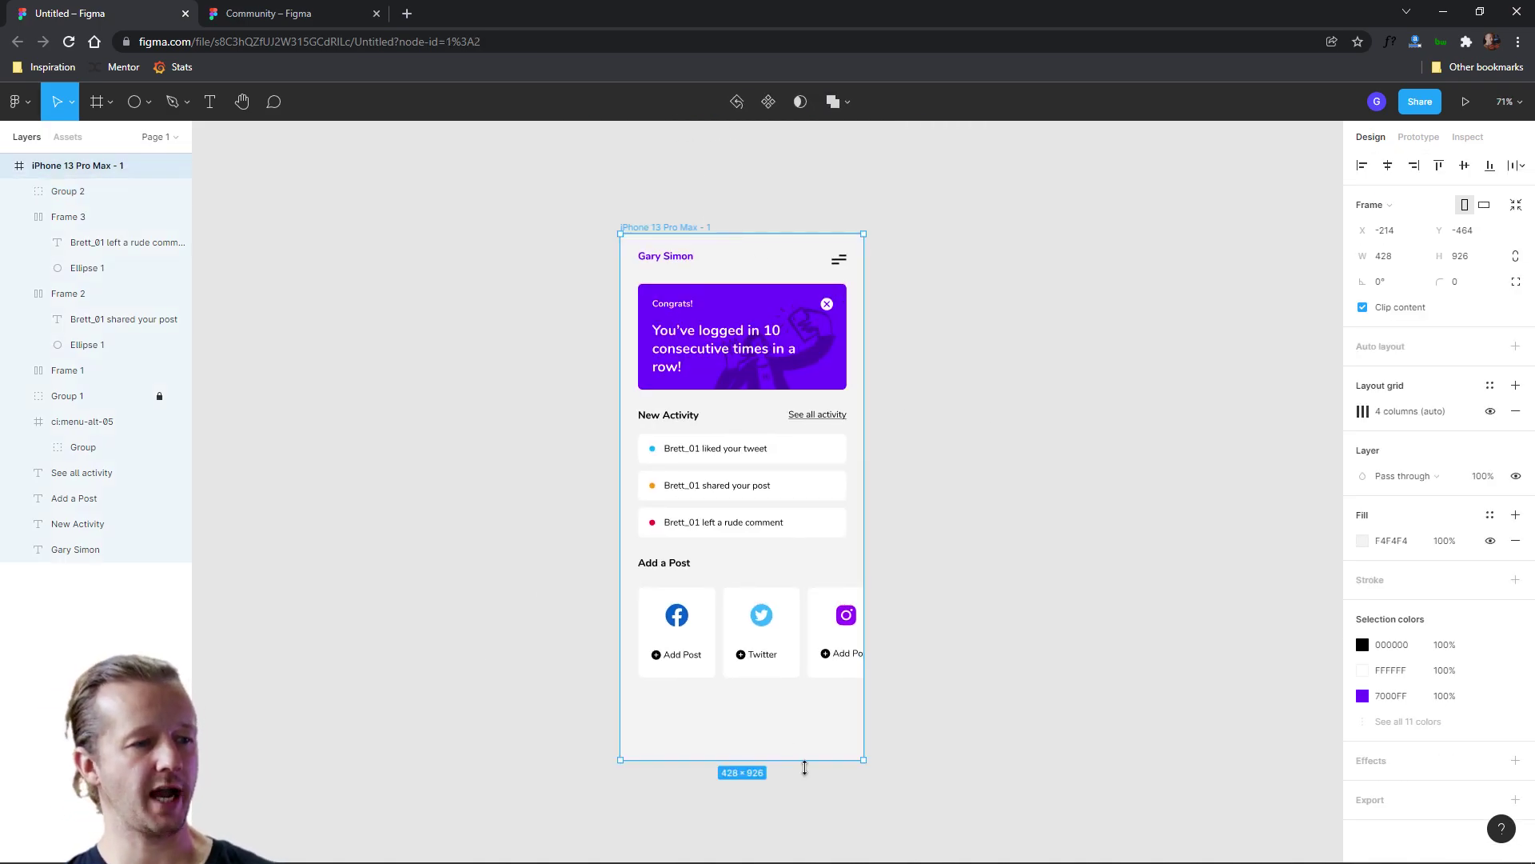
drag(806, 765, 855, 714)
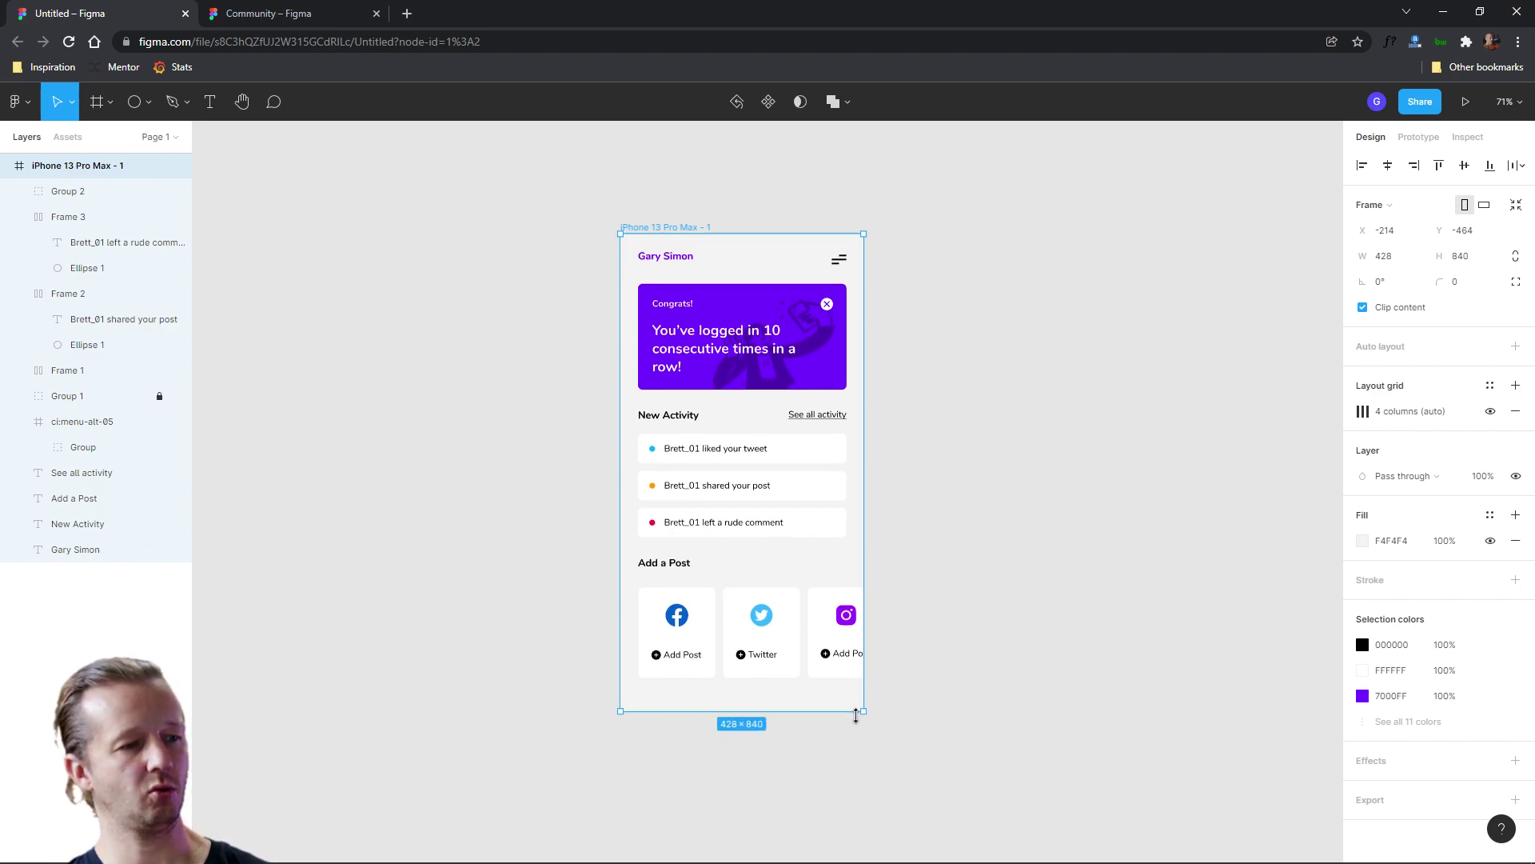
click(1058, 681)
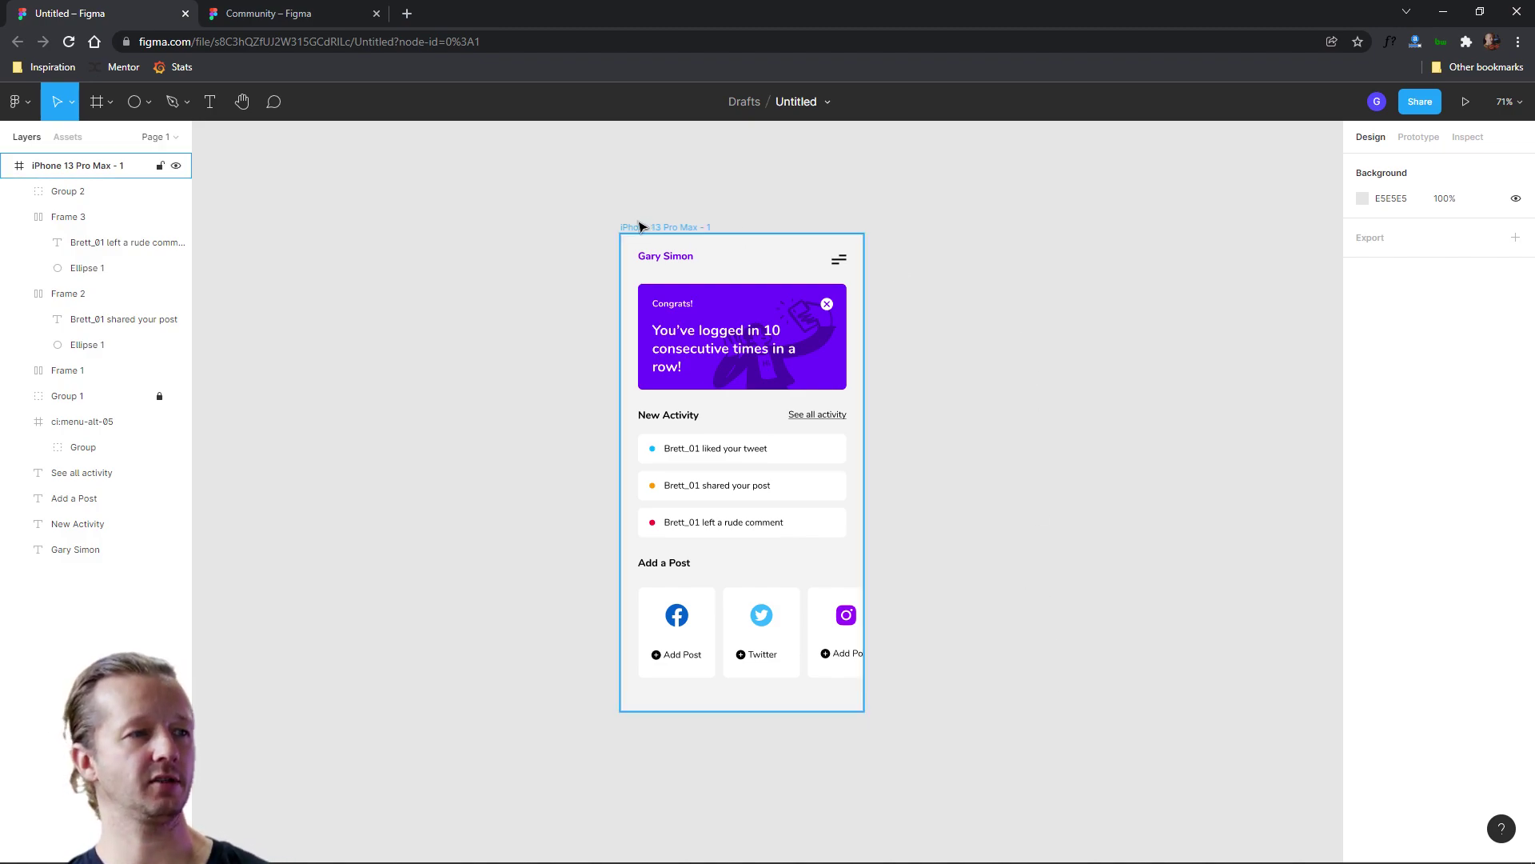
Duplicate the iPhone screen to the right of the original.
alt+drag(638, 226, 912, 228)
click(984, 199)
scroll(984, 199, right, 3)
Fill the duplicate iPhone frame with dark #171717.
click(696, 222)
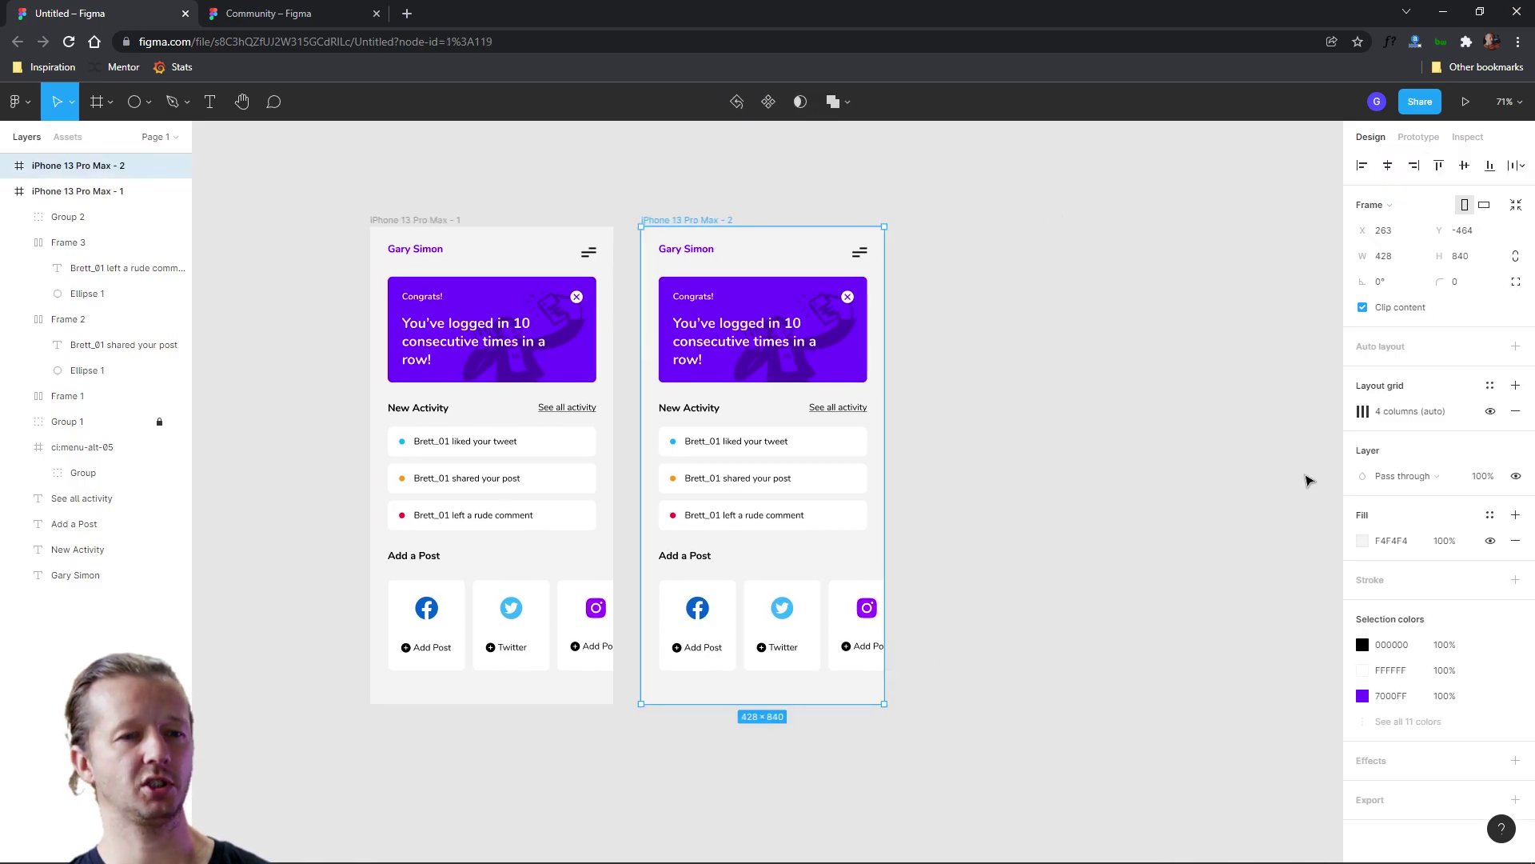
click(1362, 541)
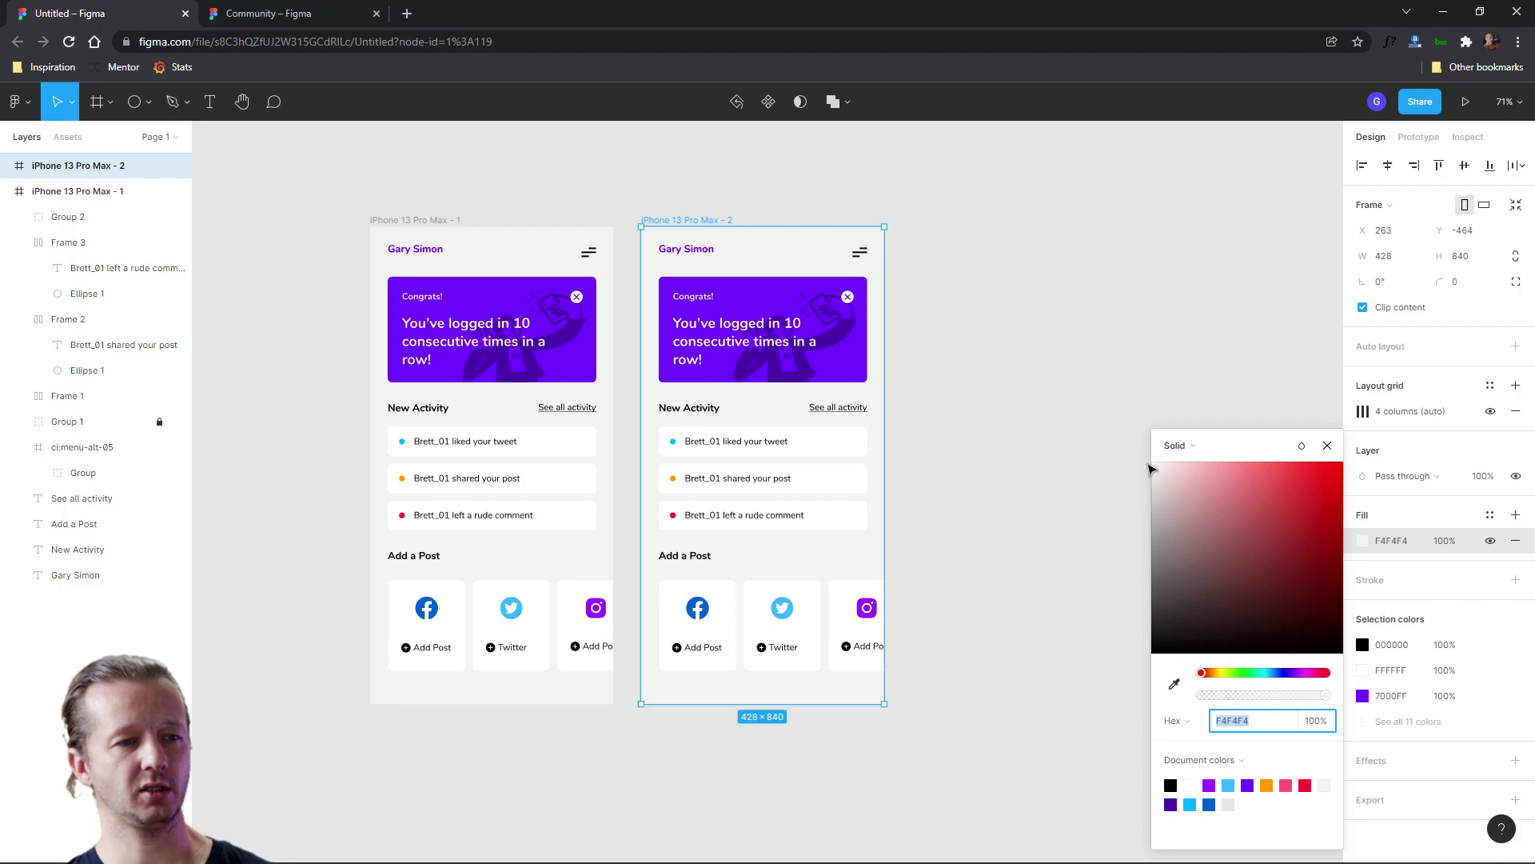
drag(1160, 646, 1125, 644)
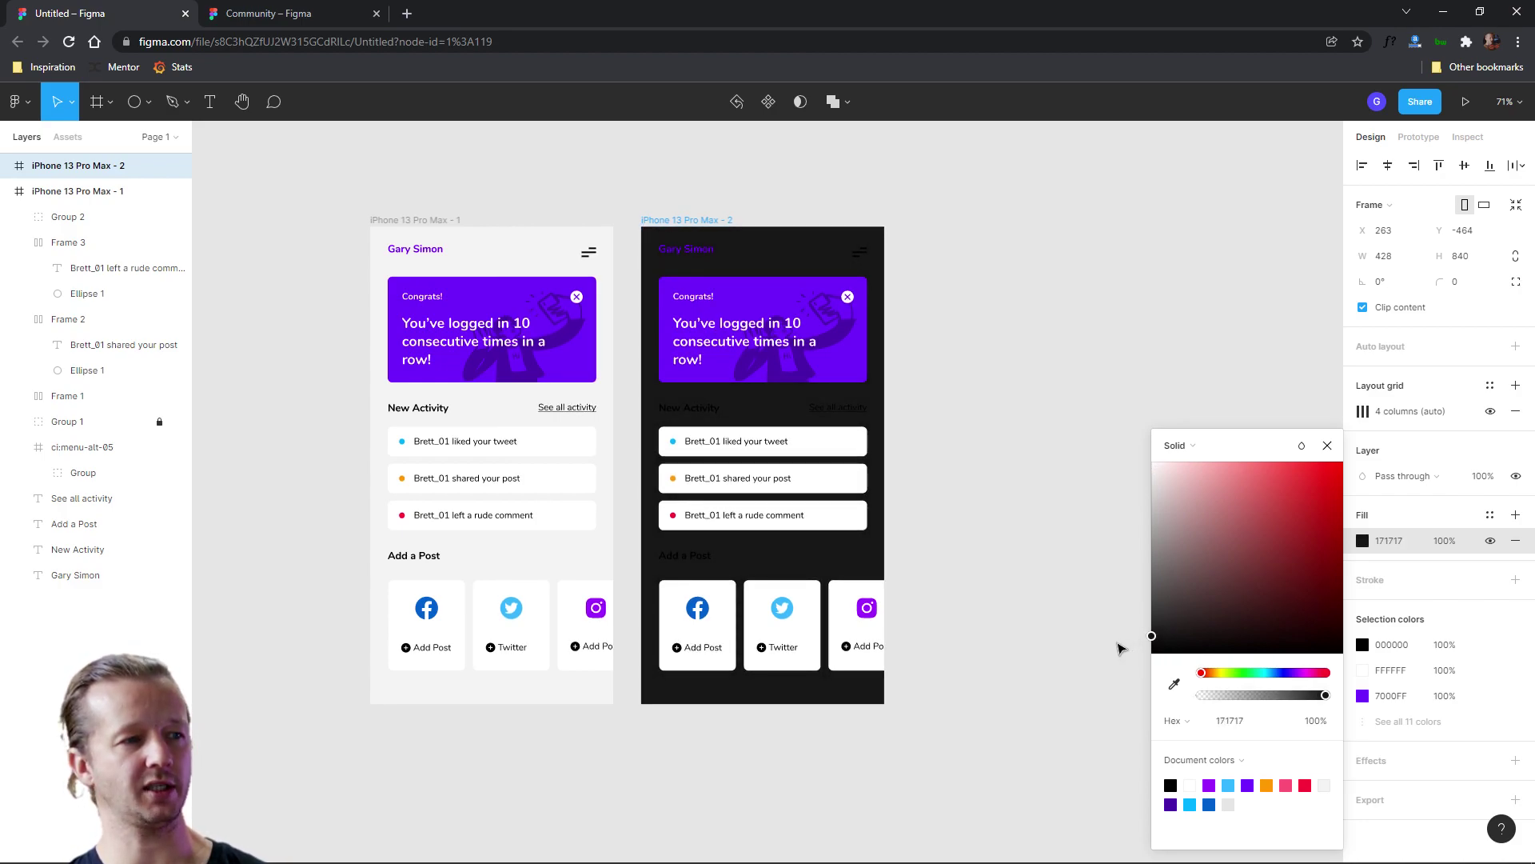
click(959, 401)
scroll(751, 372, up, 3)
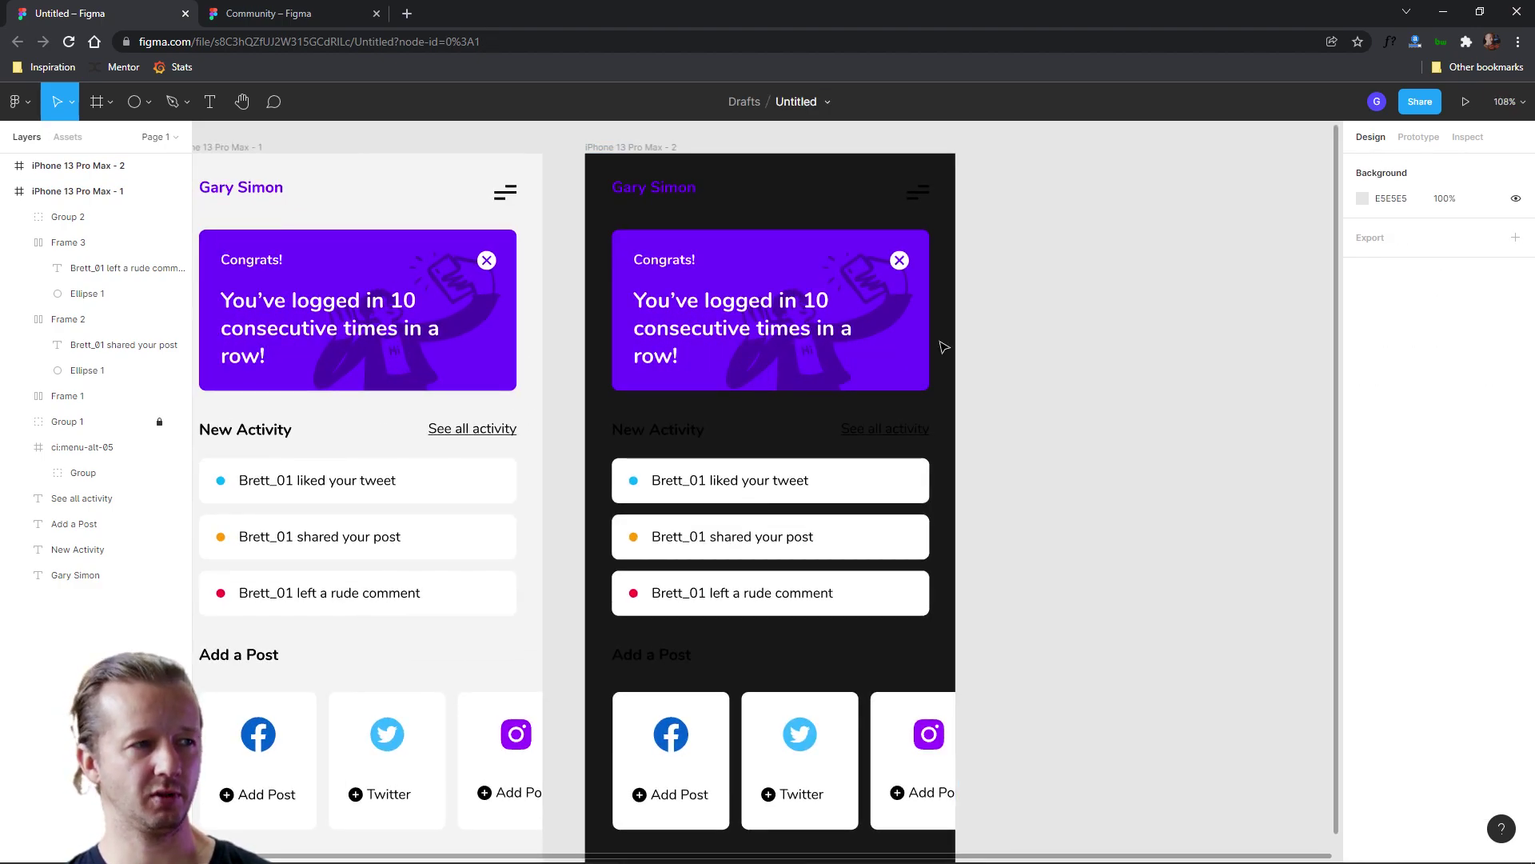
Turn the dark screen's menu icon, 'New Activity', 'See all activity' and 'Add a Post' white.
click(919, 196)
shift+click(652, 432)
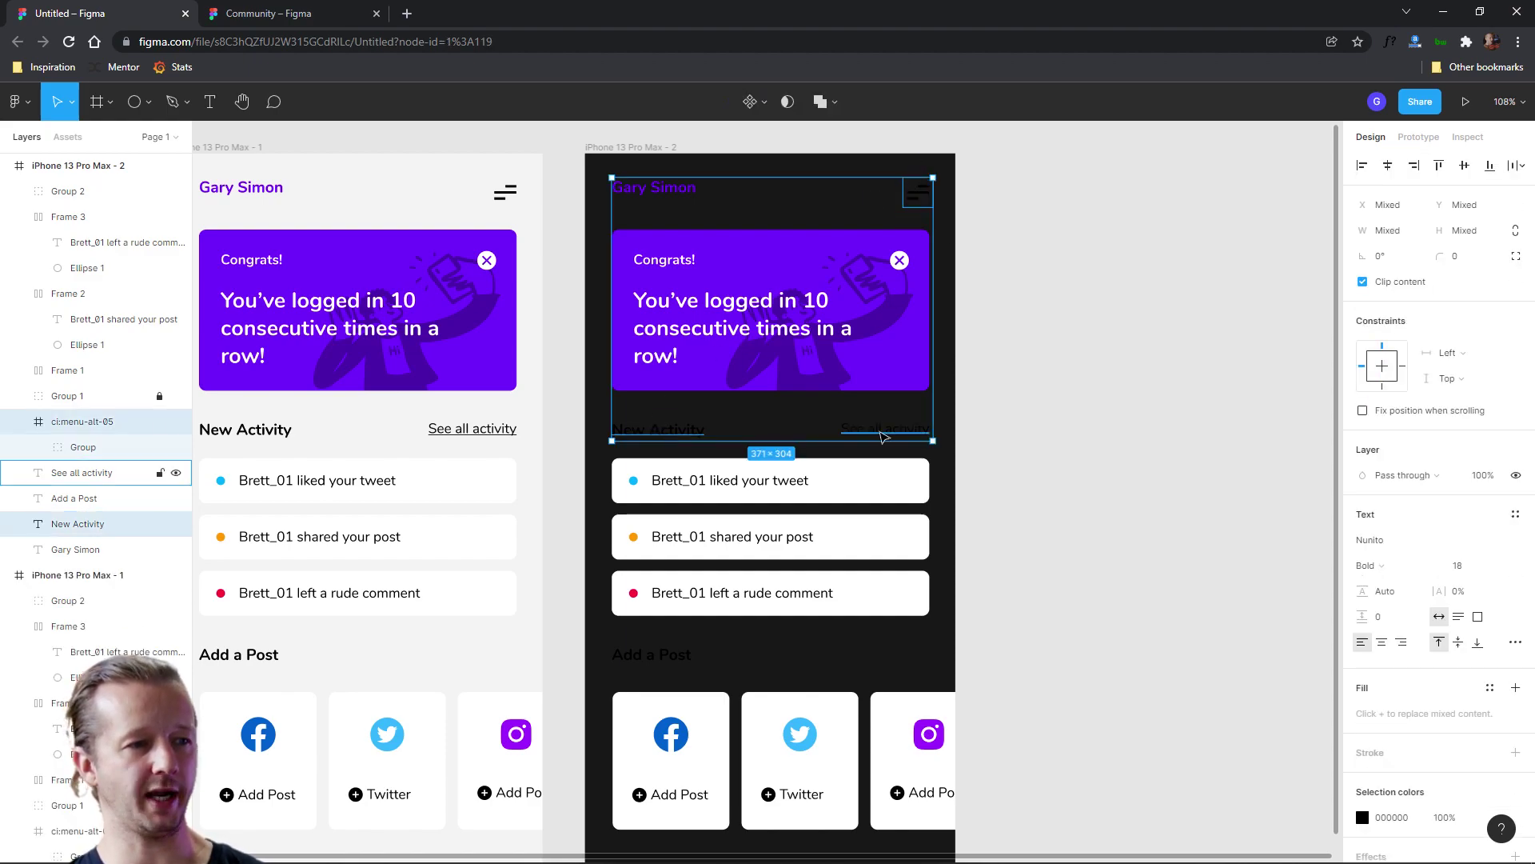
shift+click(883, 435)
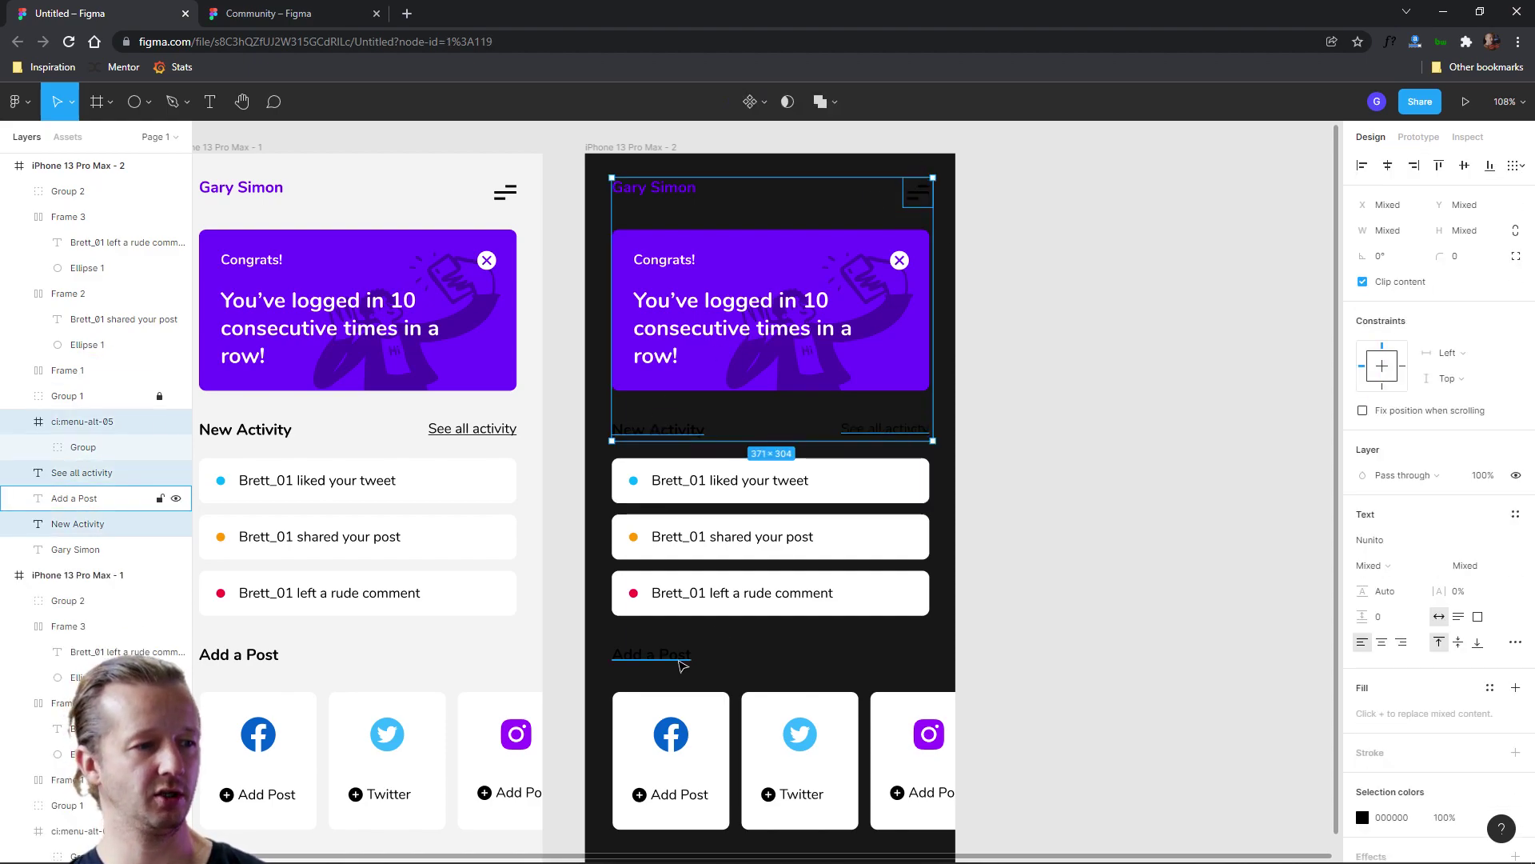
shift+click(640, 655)
click(1363, 817)
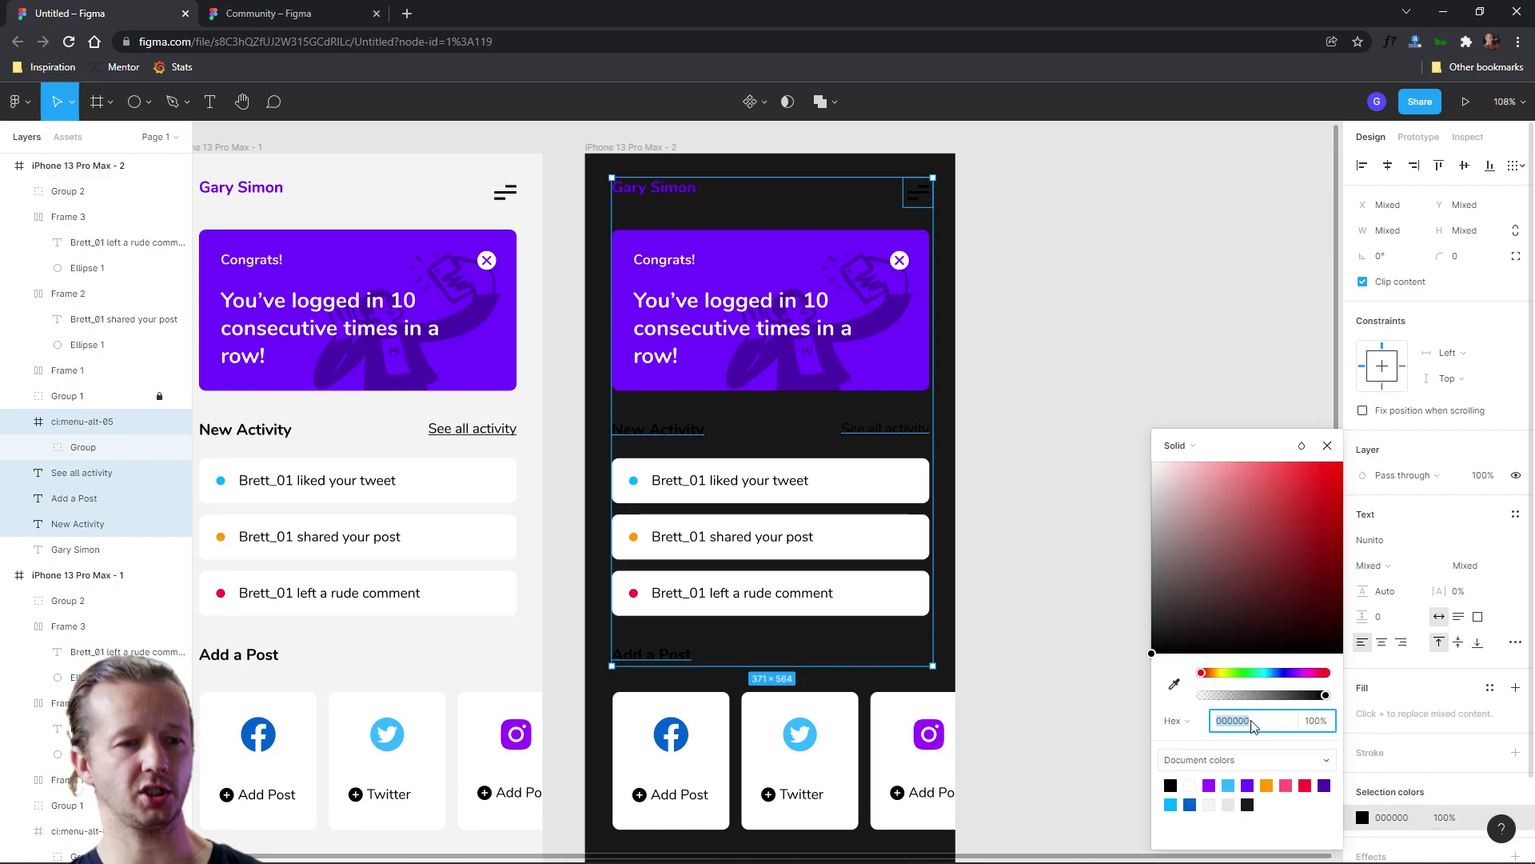
drag(1208, 548, 1131, 453)
click(1064, 395)
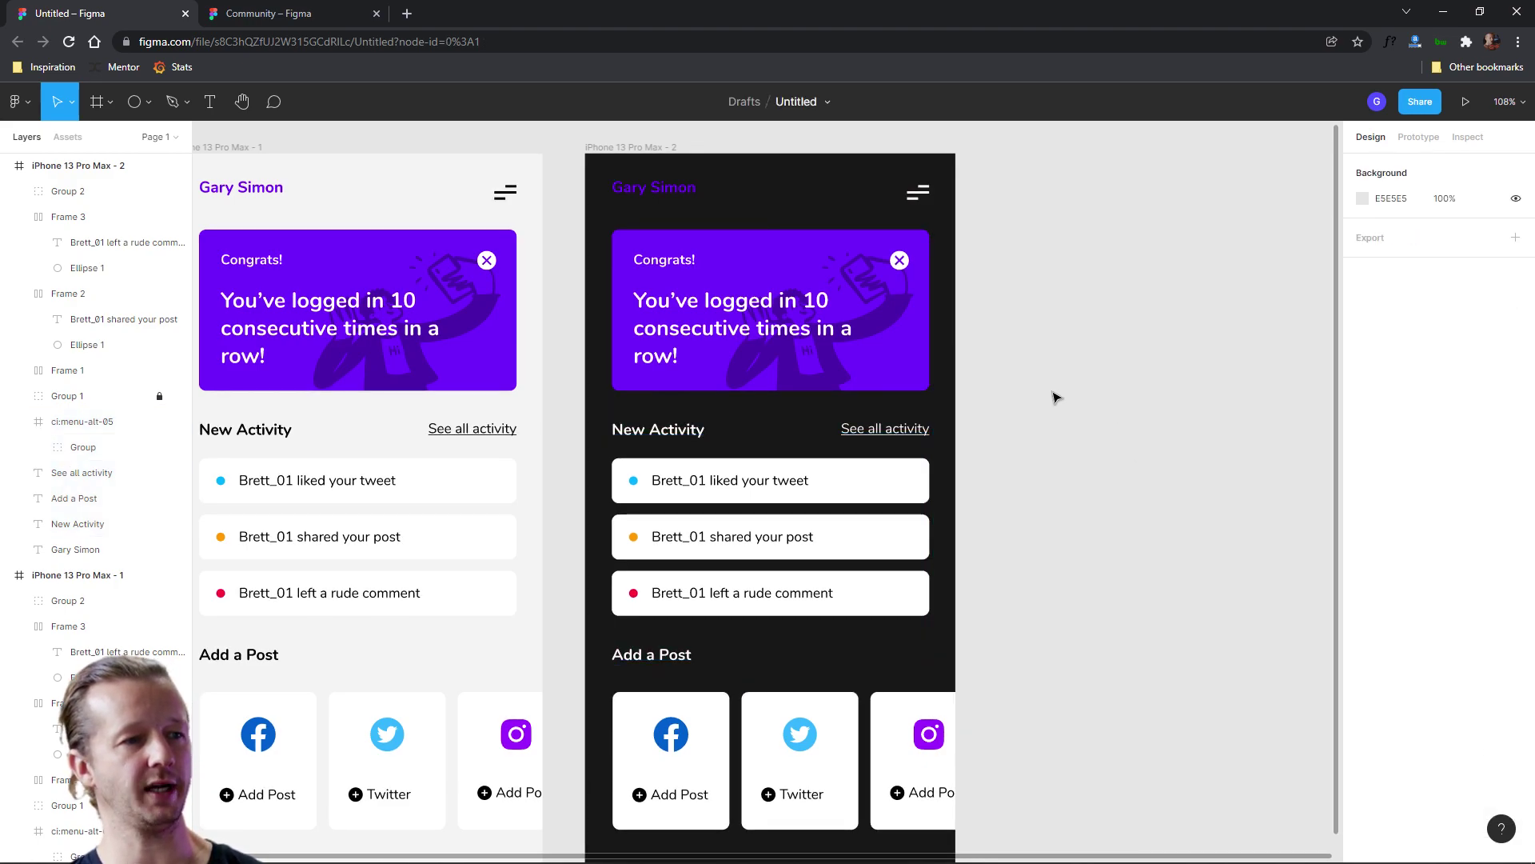
Lighten the dark screen's Gary Simon name heading to purple #933FFF.
click(672, 189)
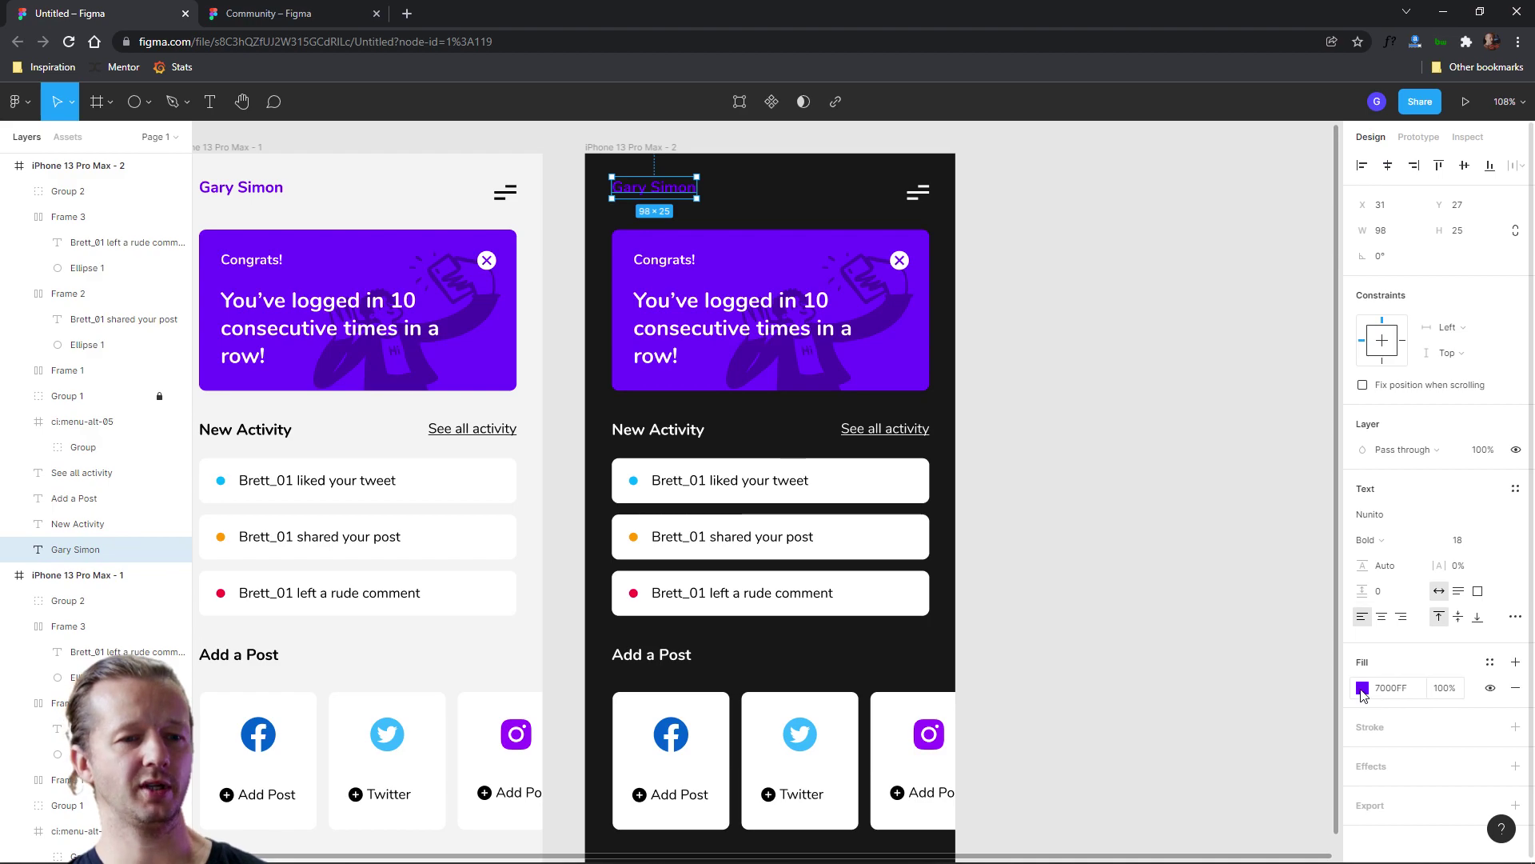
click(1362, 687)
click(1303, 463)
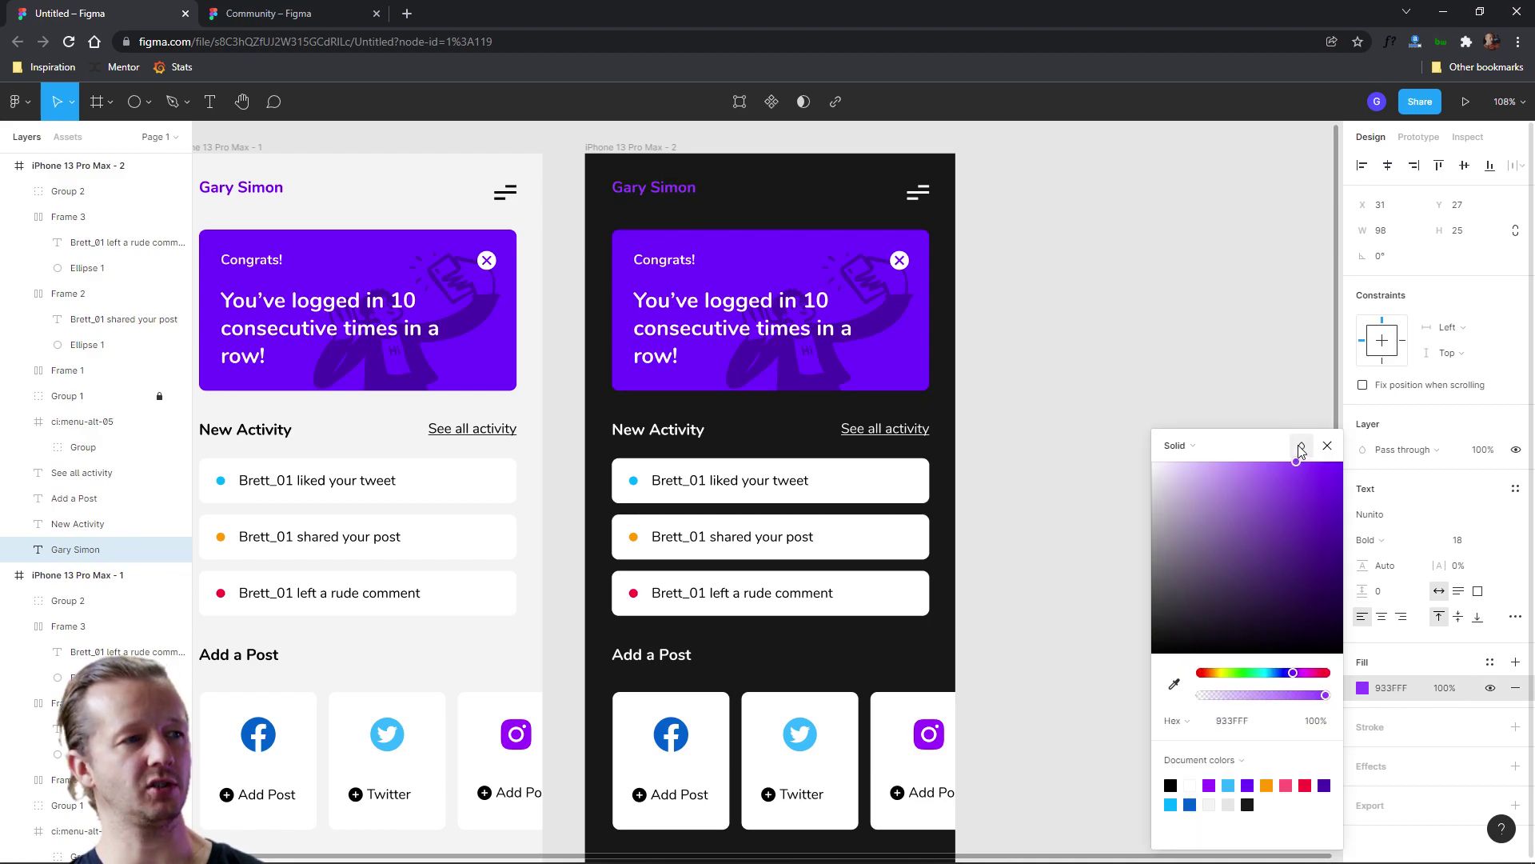
drag(1305, 450, 1307, 446)
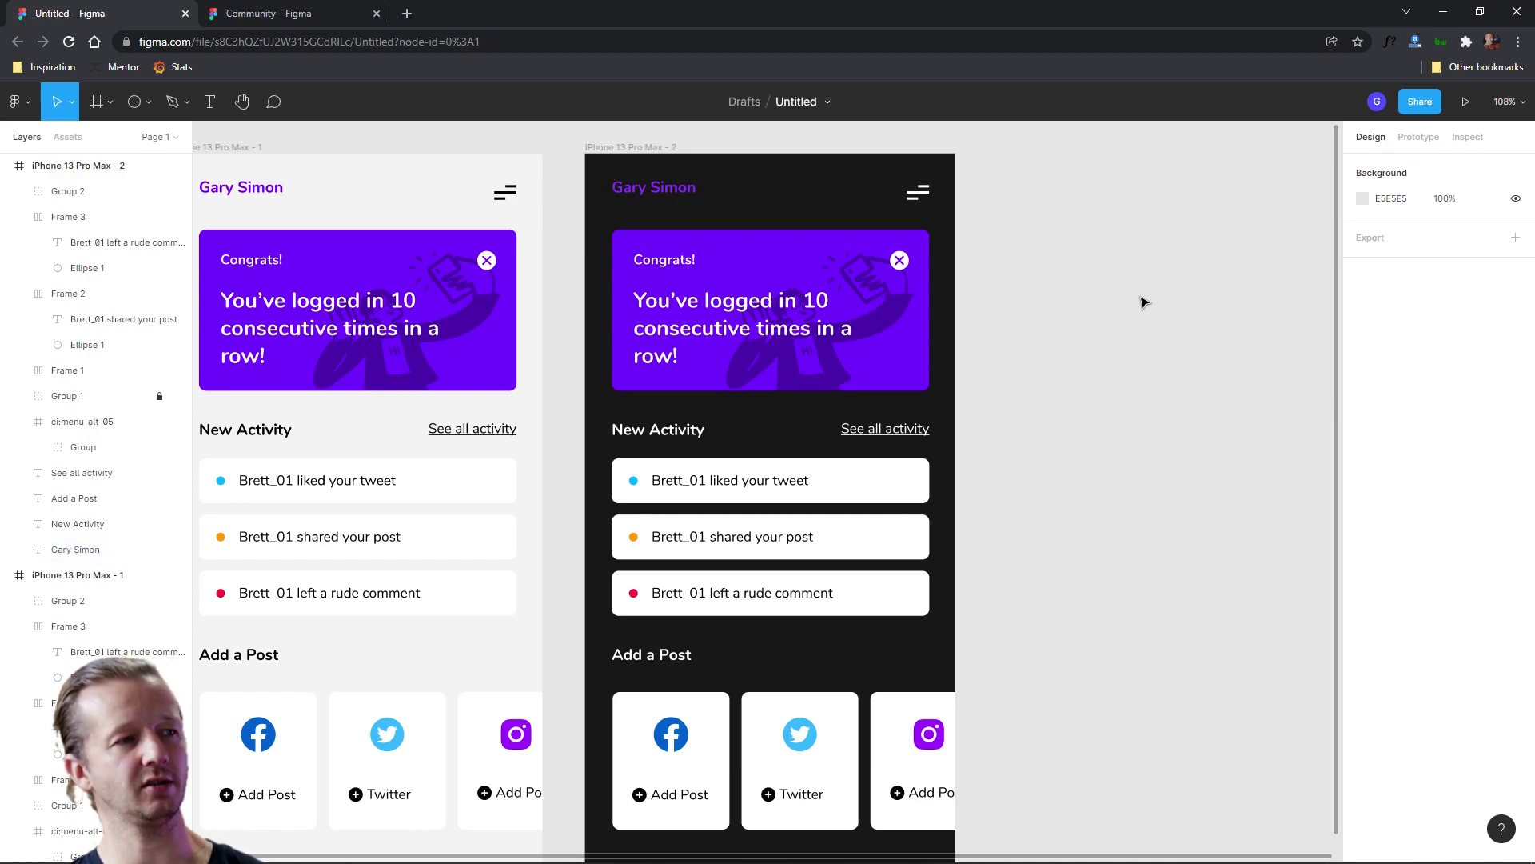
key(shift+1)
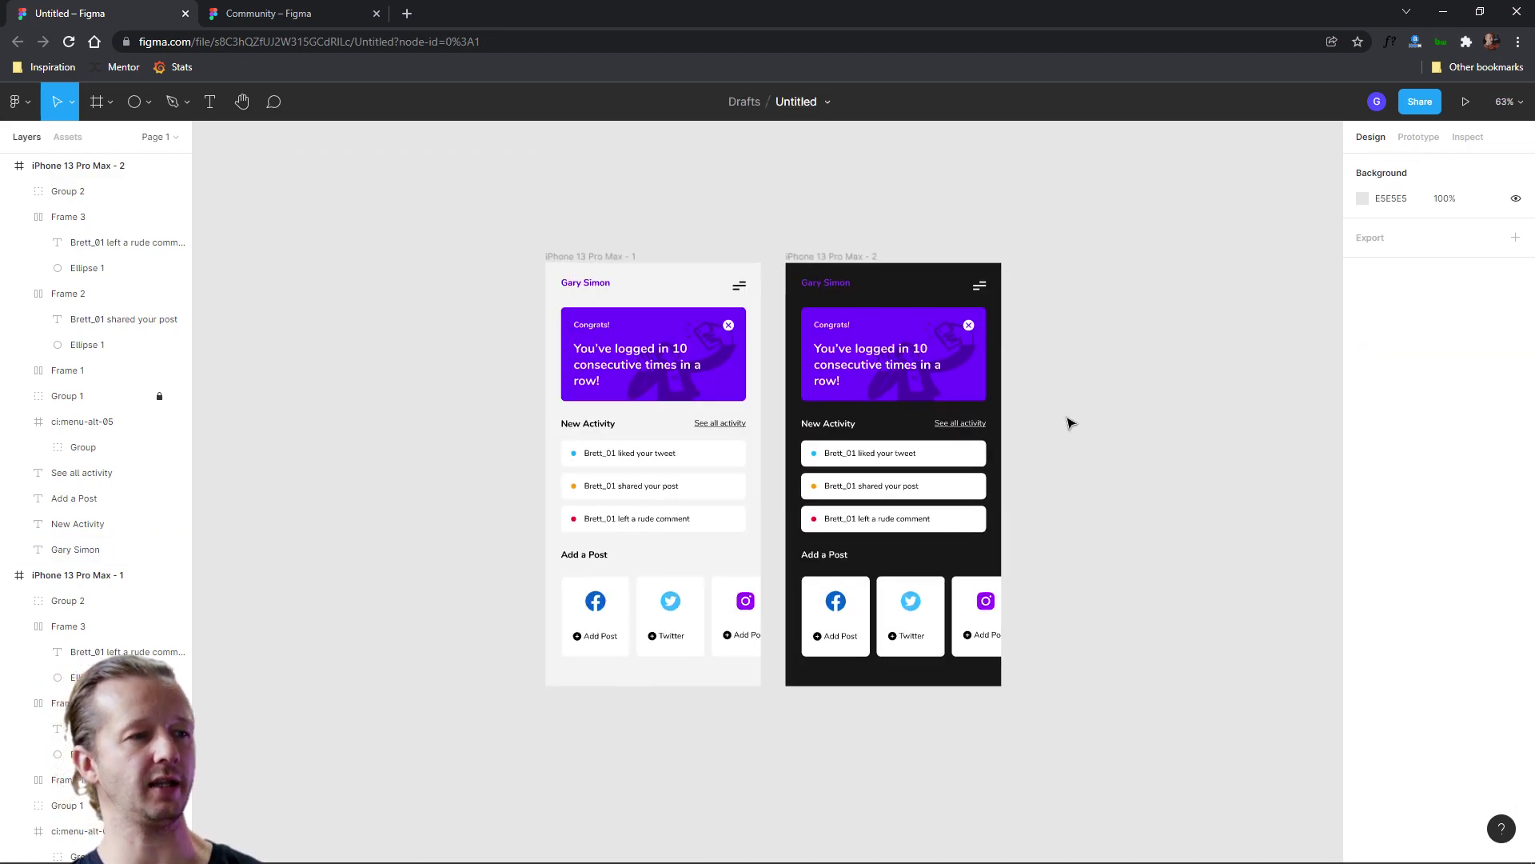
scroll(1072, 424, up, 5)
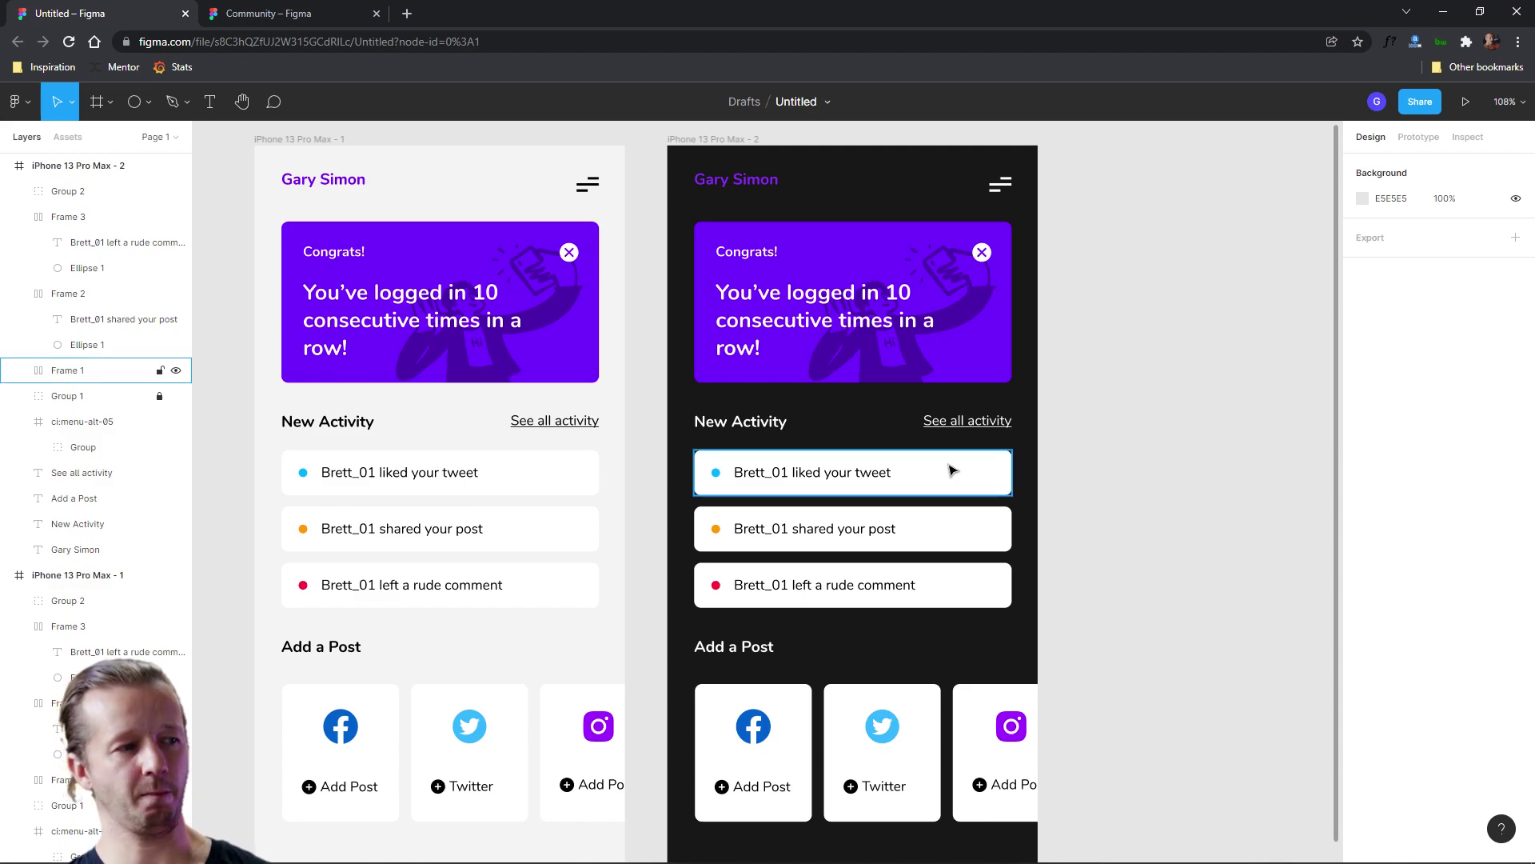
Select the dark screen's three activity cards and change their white fill to #2D2D2D.
click(572, 484)
scroll(552, 491, up, 6)
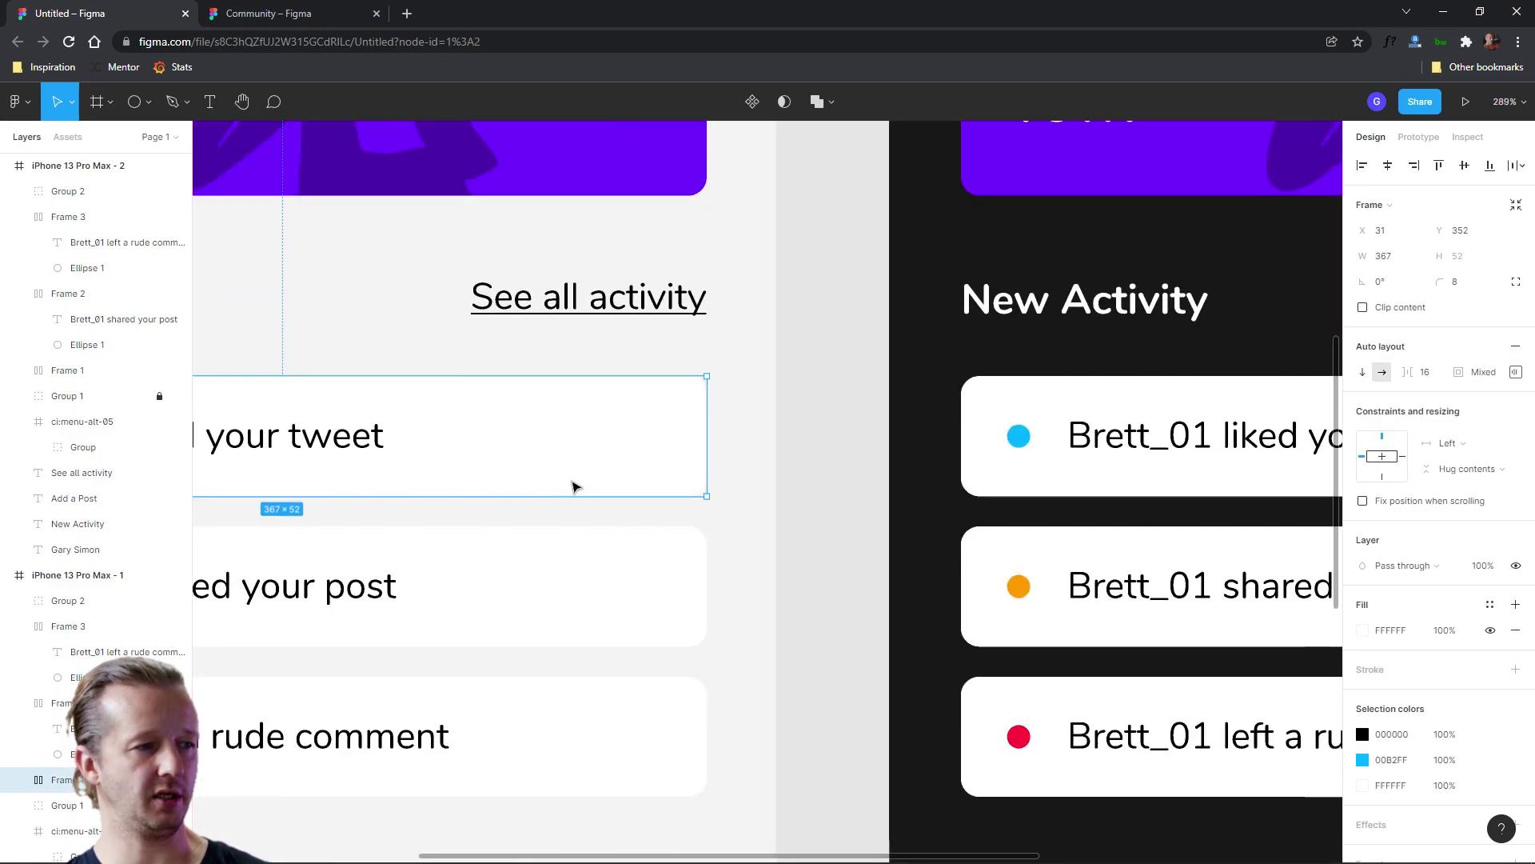
click(723, 463)
drag(747, 398, 742, 442)
scroll(742, 442, down, 5)
click(848, 453)
click(982, 455)
drag(962, 411, 822, 593)
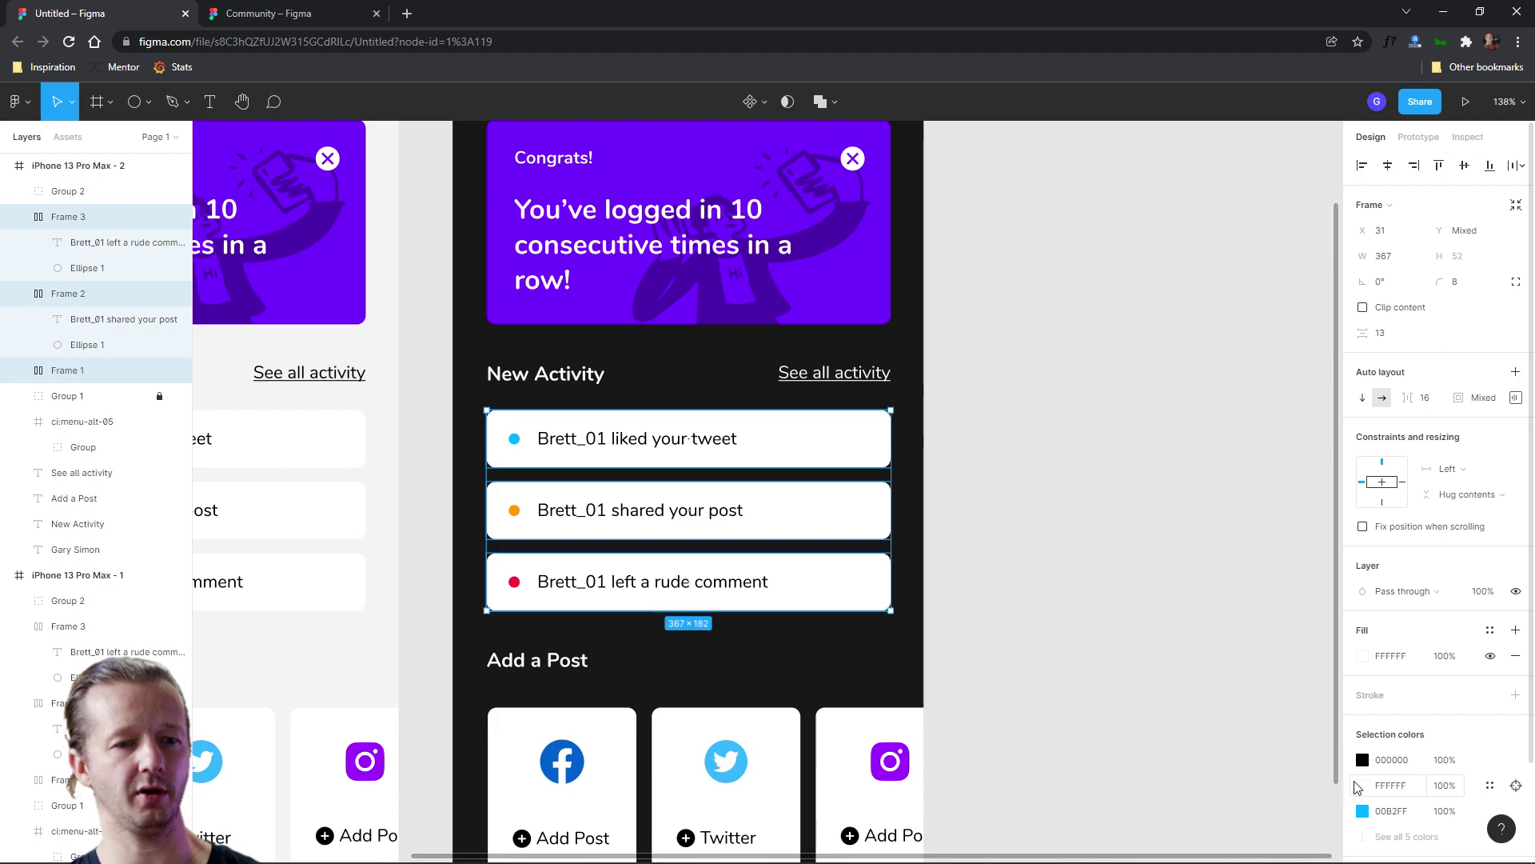
click(1364, 787)
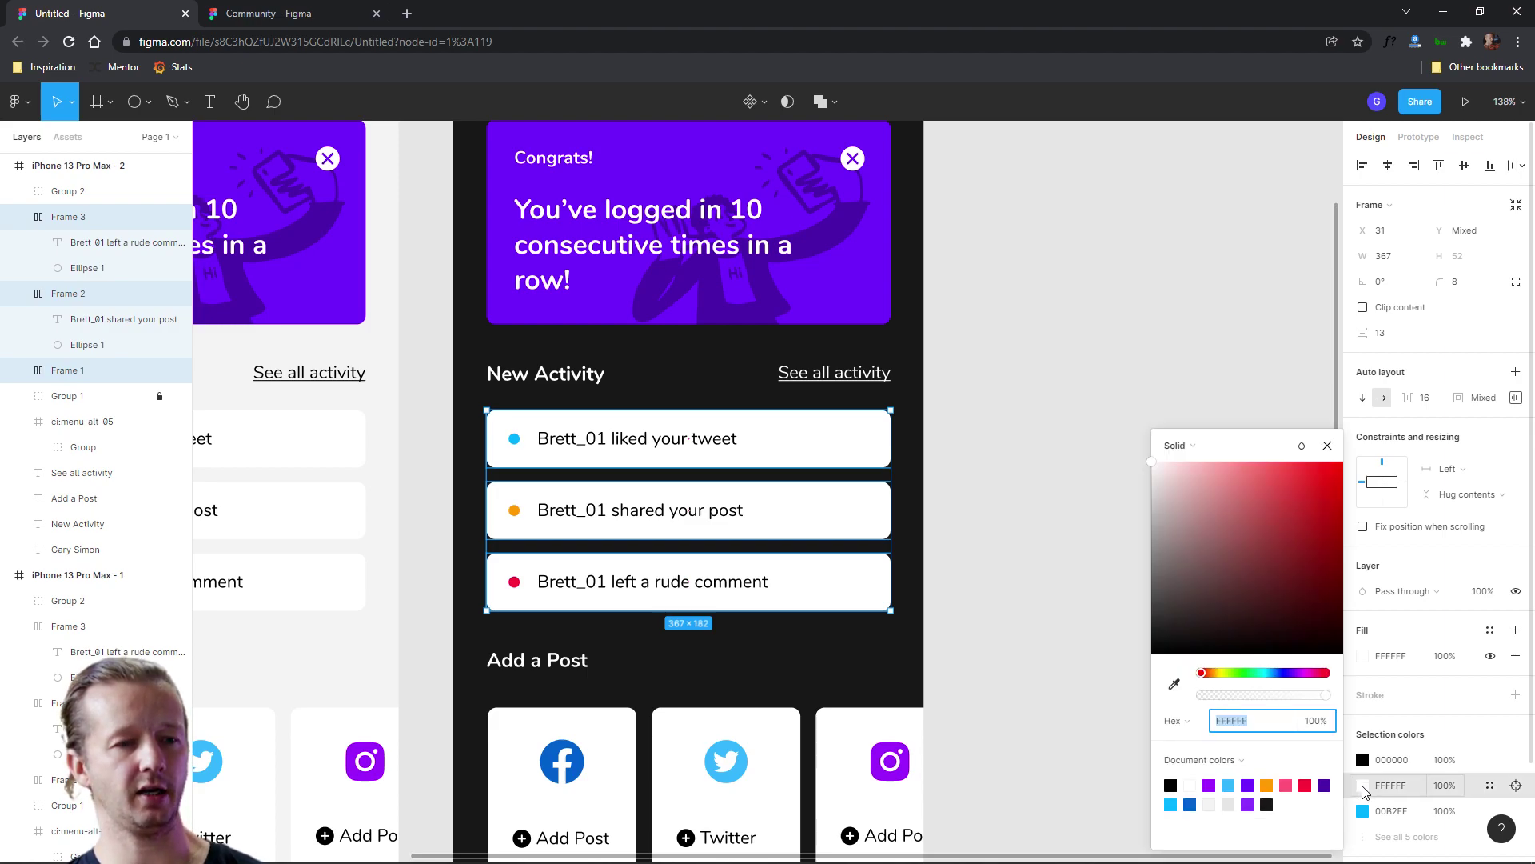
click(1155, 620)
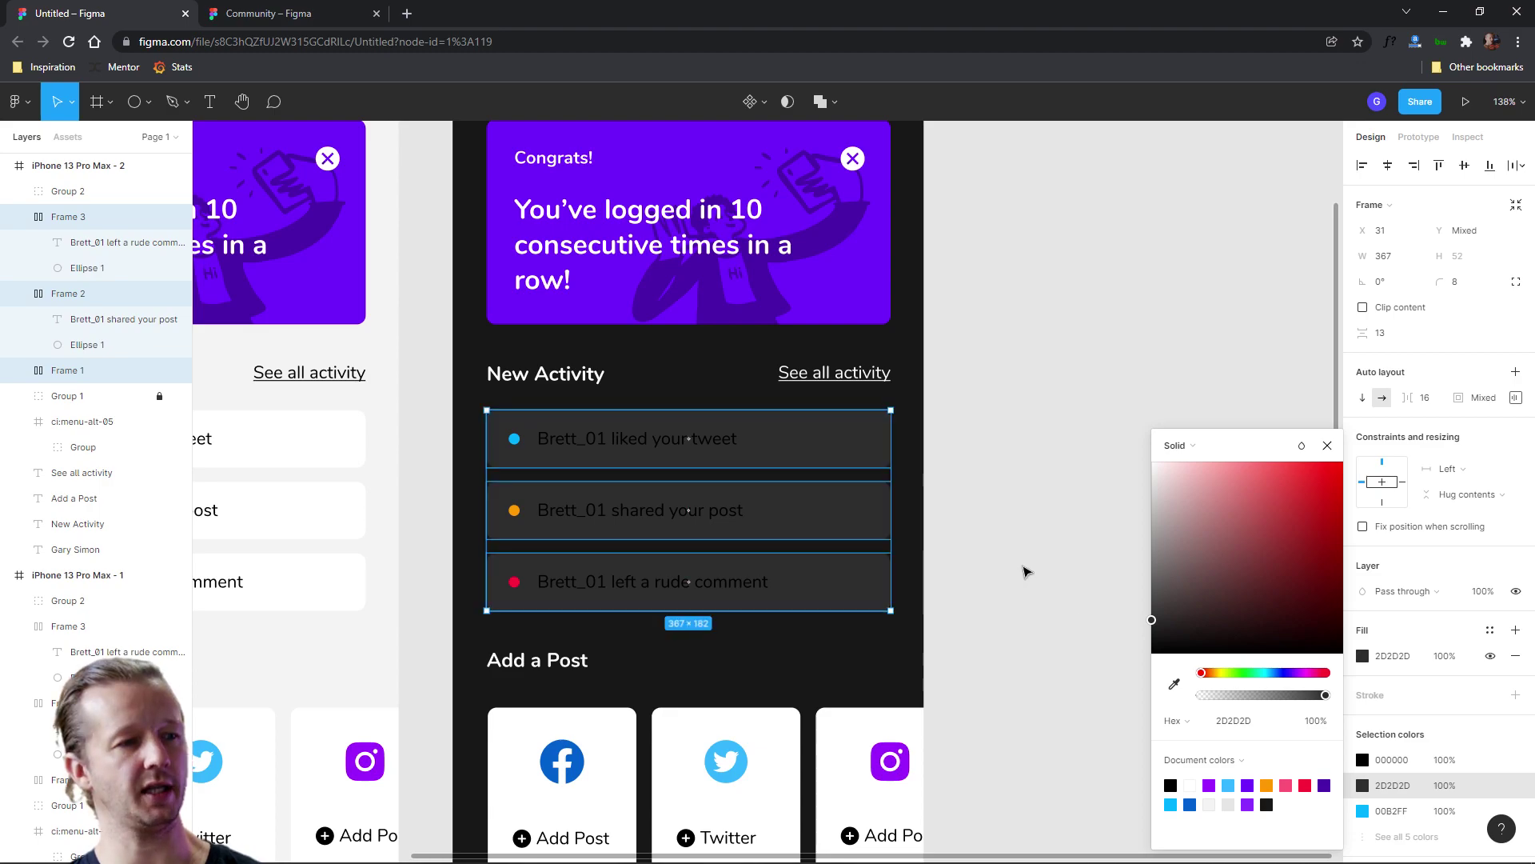
click(1027, 570)
Change the activity cards' black text colour to light #F6E3E3.
drag(695, 440, 724, 596)
scroll(1376, 704, down, 1)
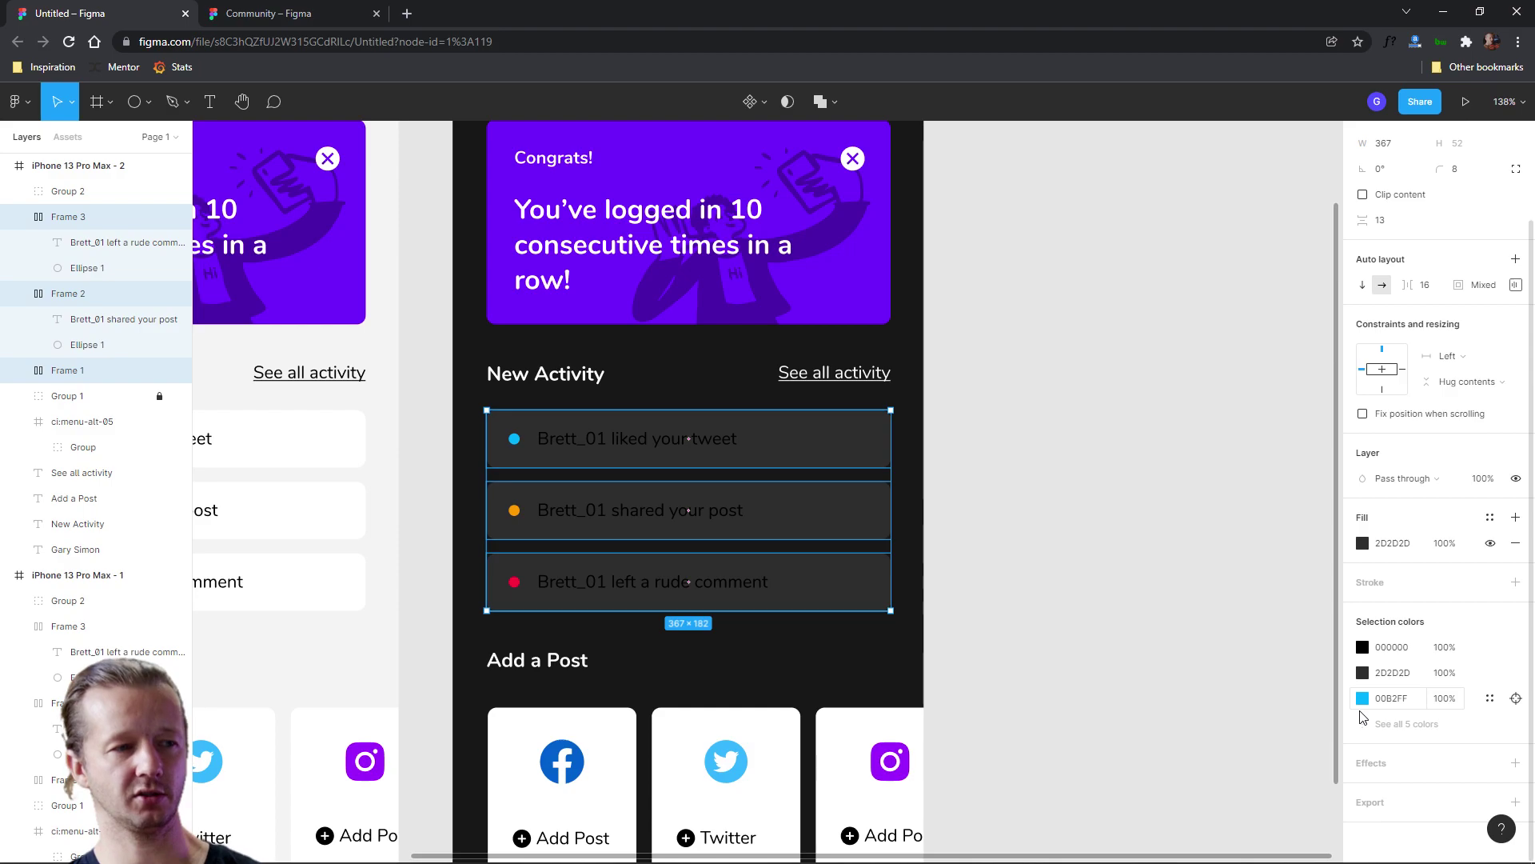
click(1362, 648)
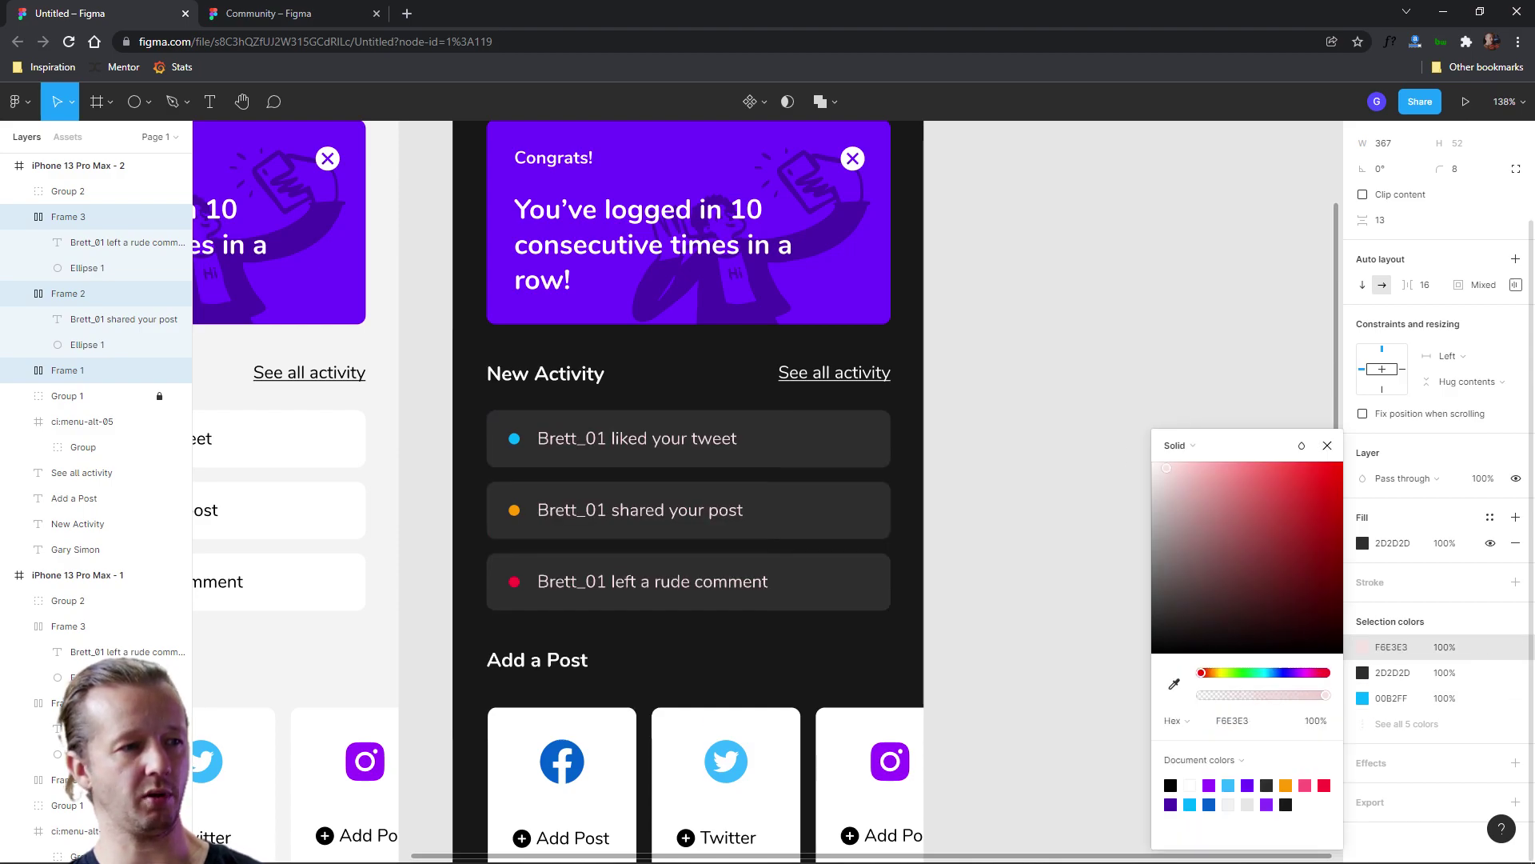
click(1046, 453)
scroll(1020, 581, down, 5)
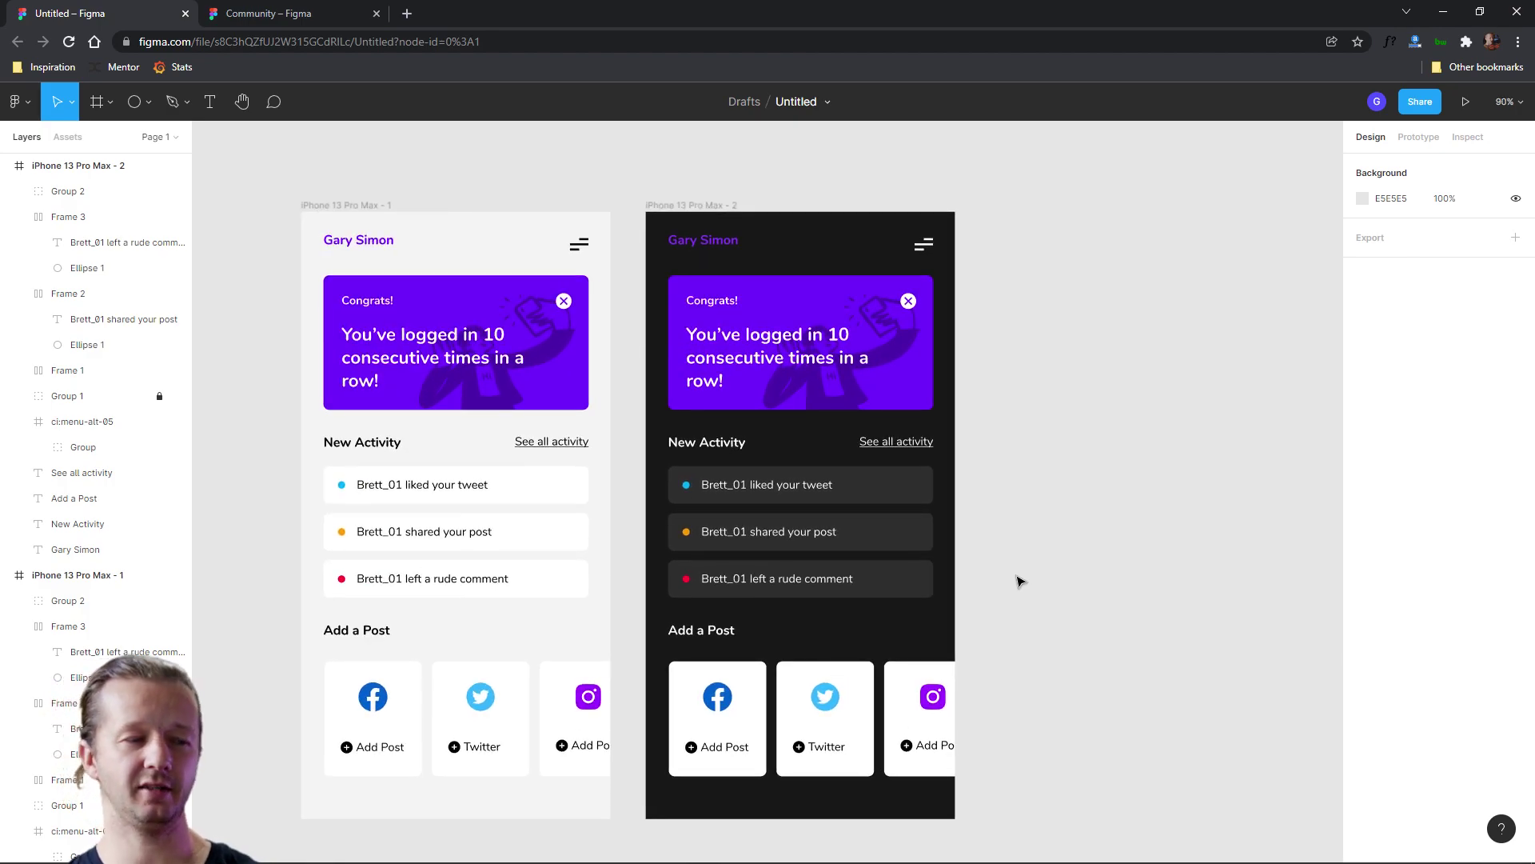
Eyedrop white for the social cards' labels and the #2D2D2D card grey for their background.
click(728, 720)
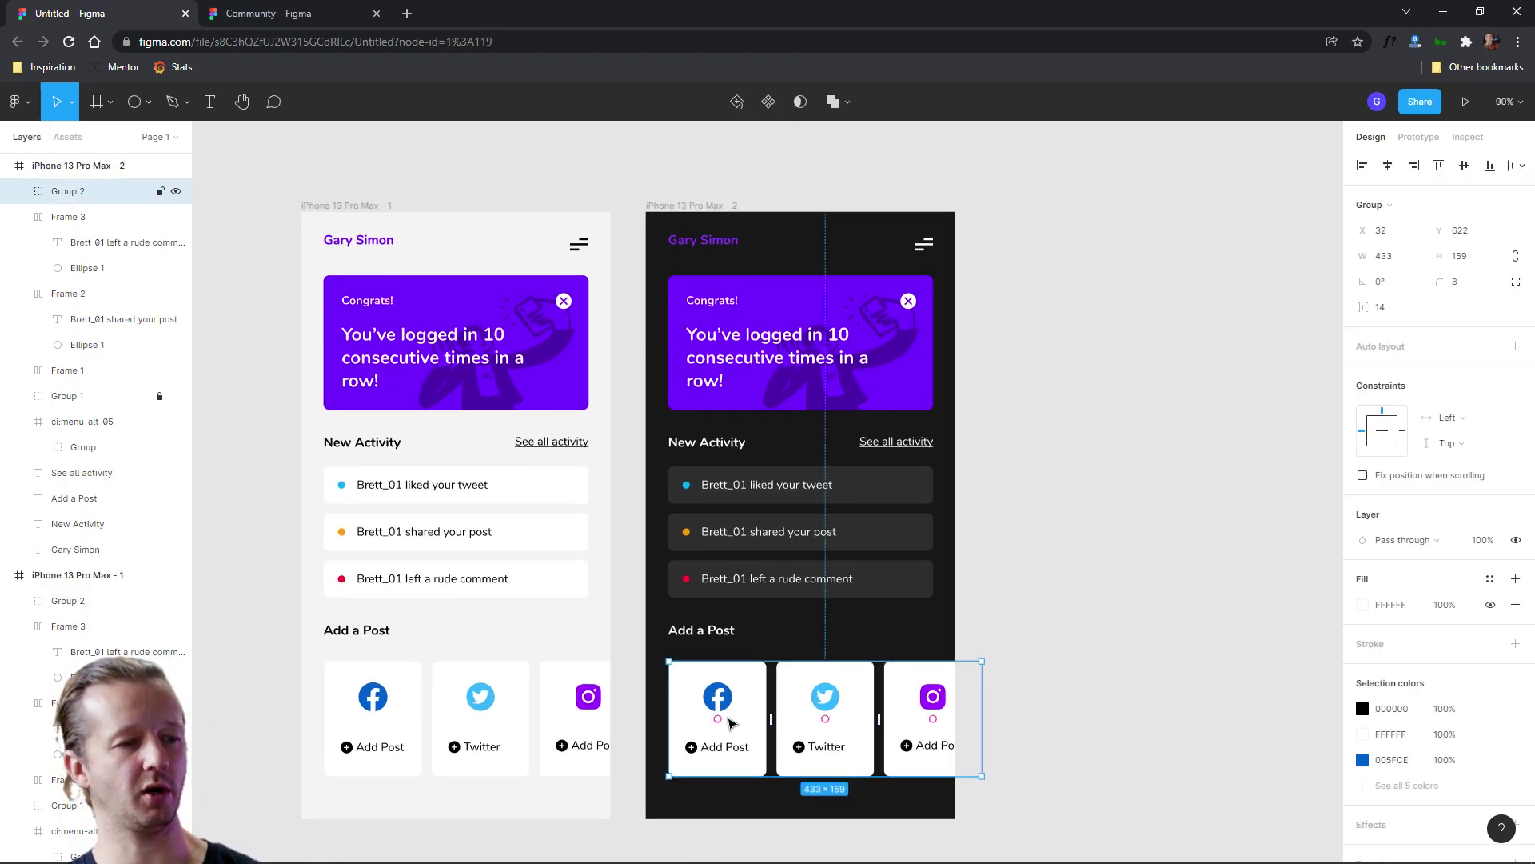
click(1363, 709)
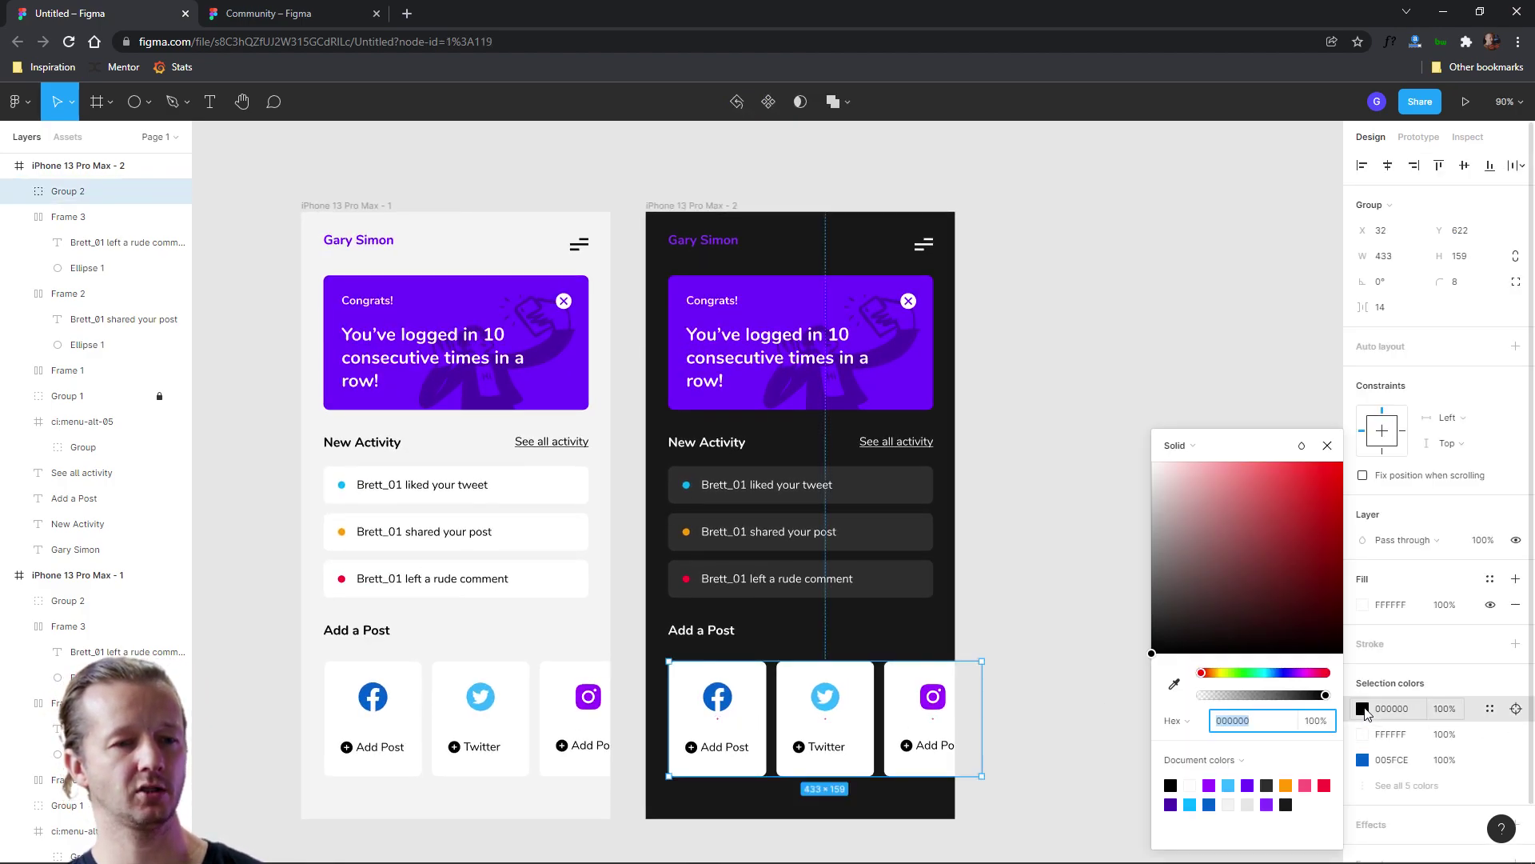
click(1174, 684)
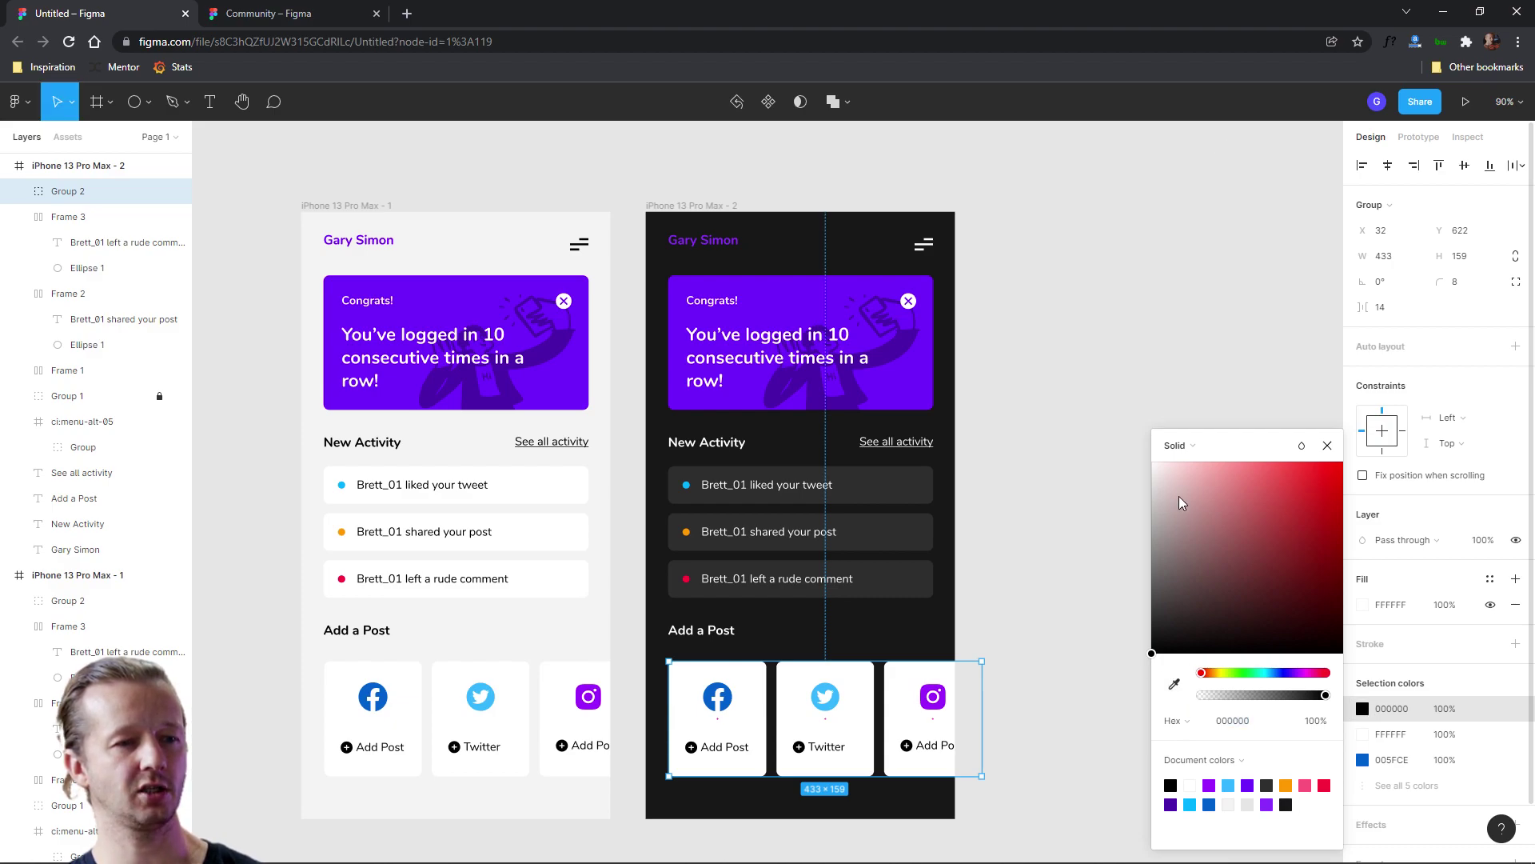
click(1142, 458)
click(1364, 735)
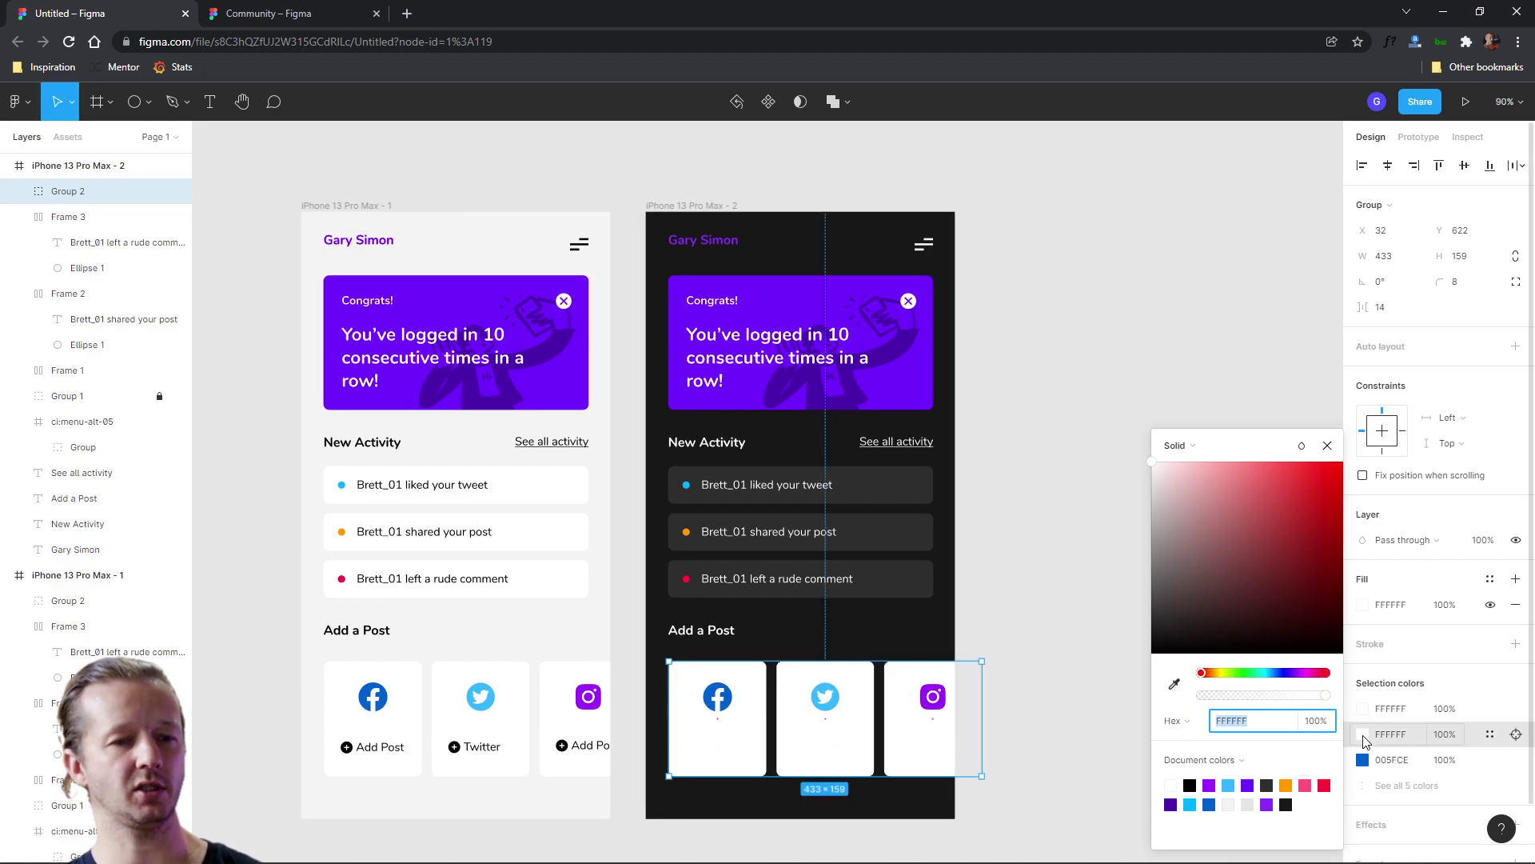
click(1174, 684)
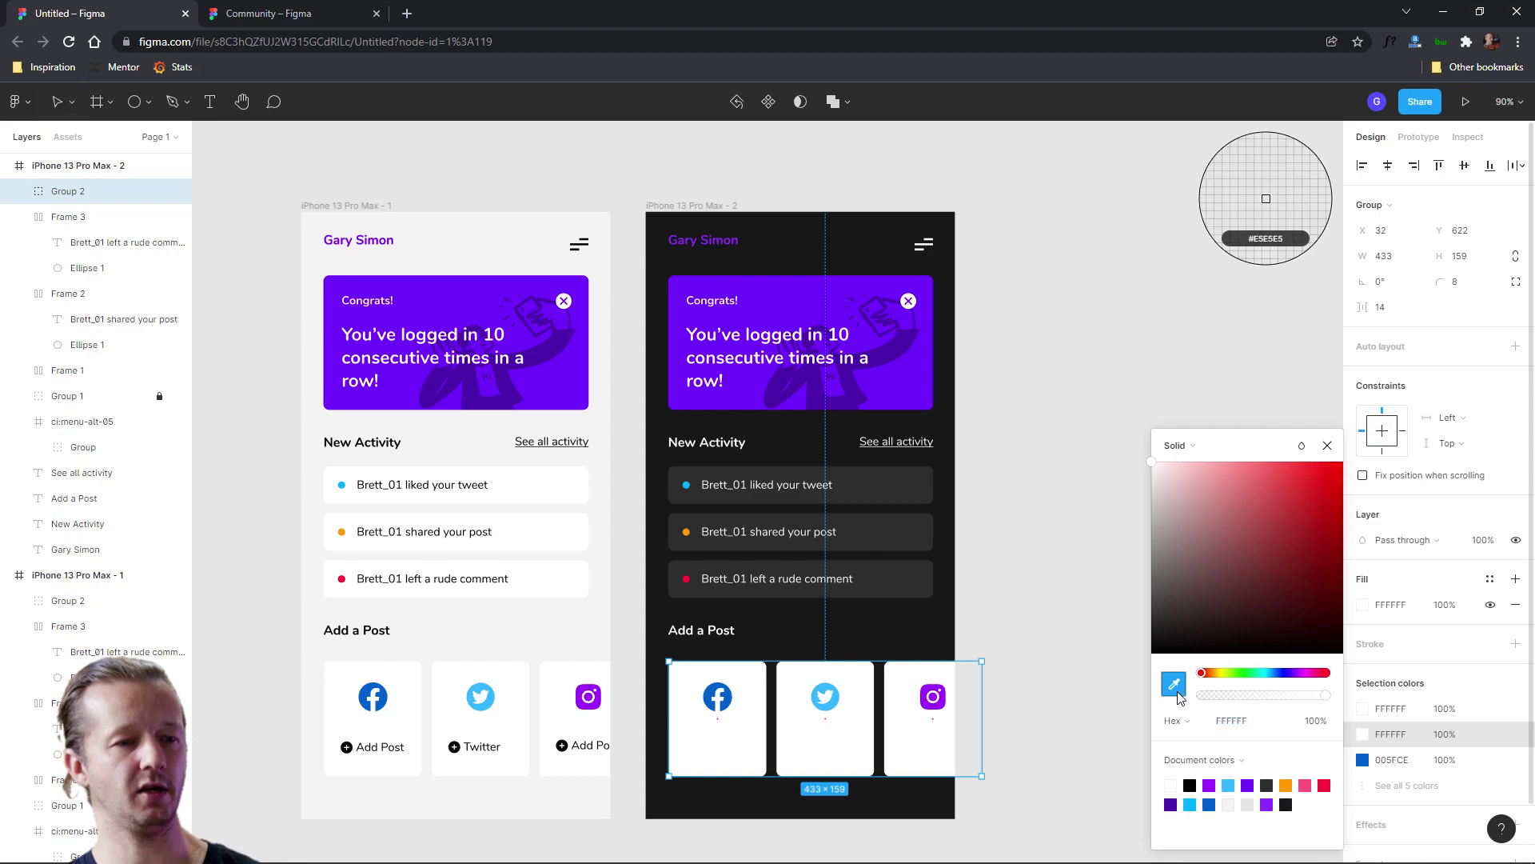
click(881, 491)
click(1092, 475)
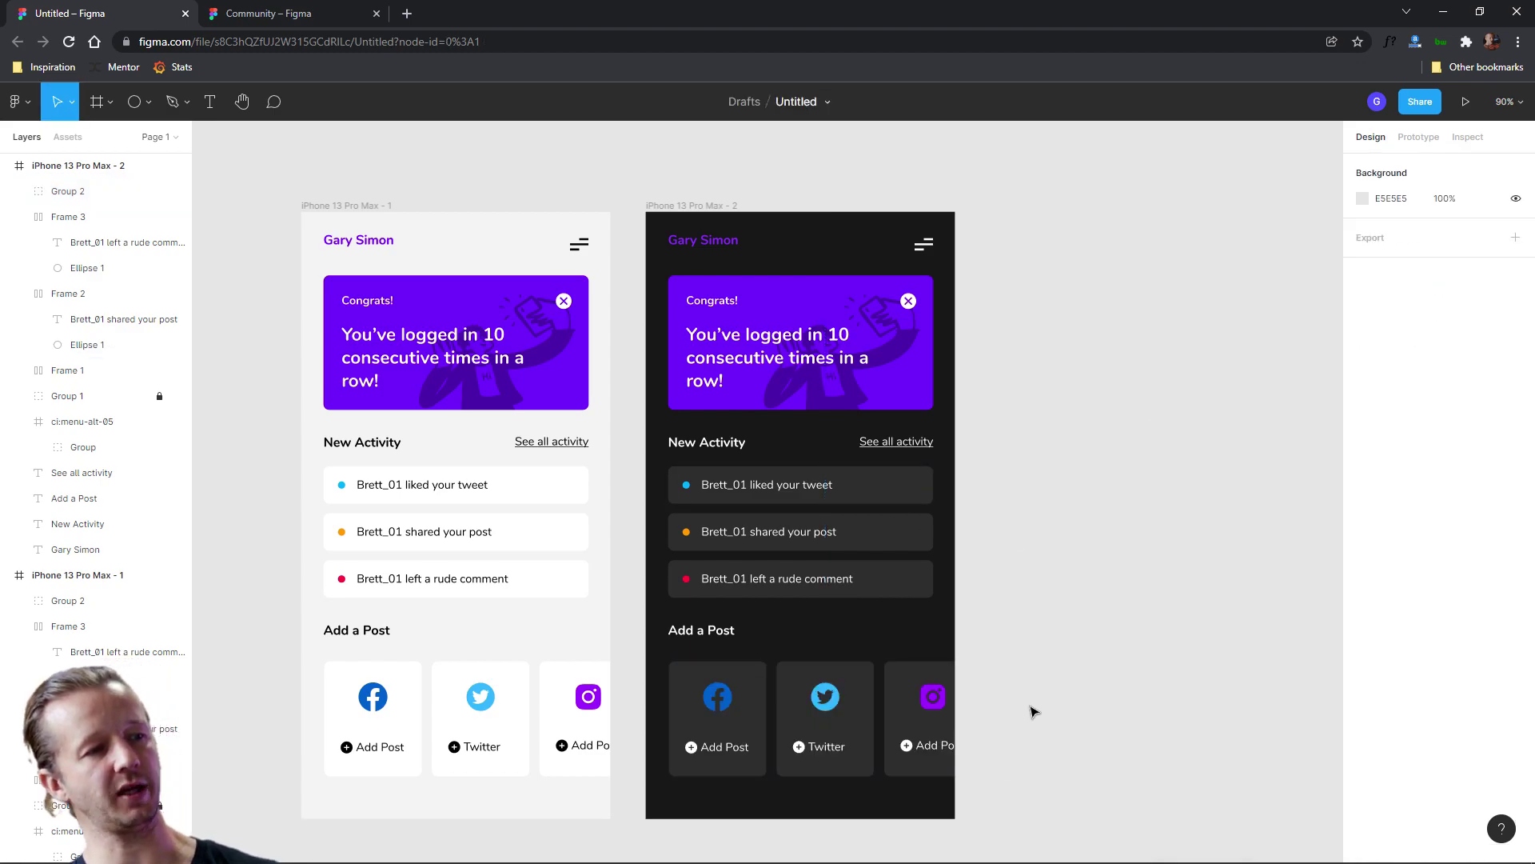
Darken the social cards' fill further to near-black #0D0D0D.
click(909, 716)
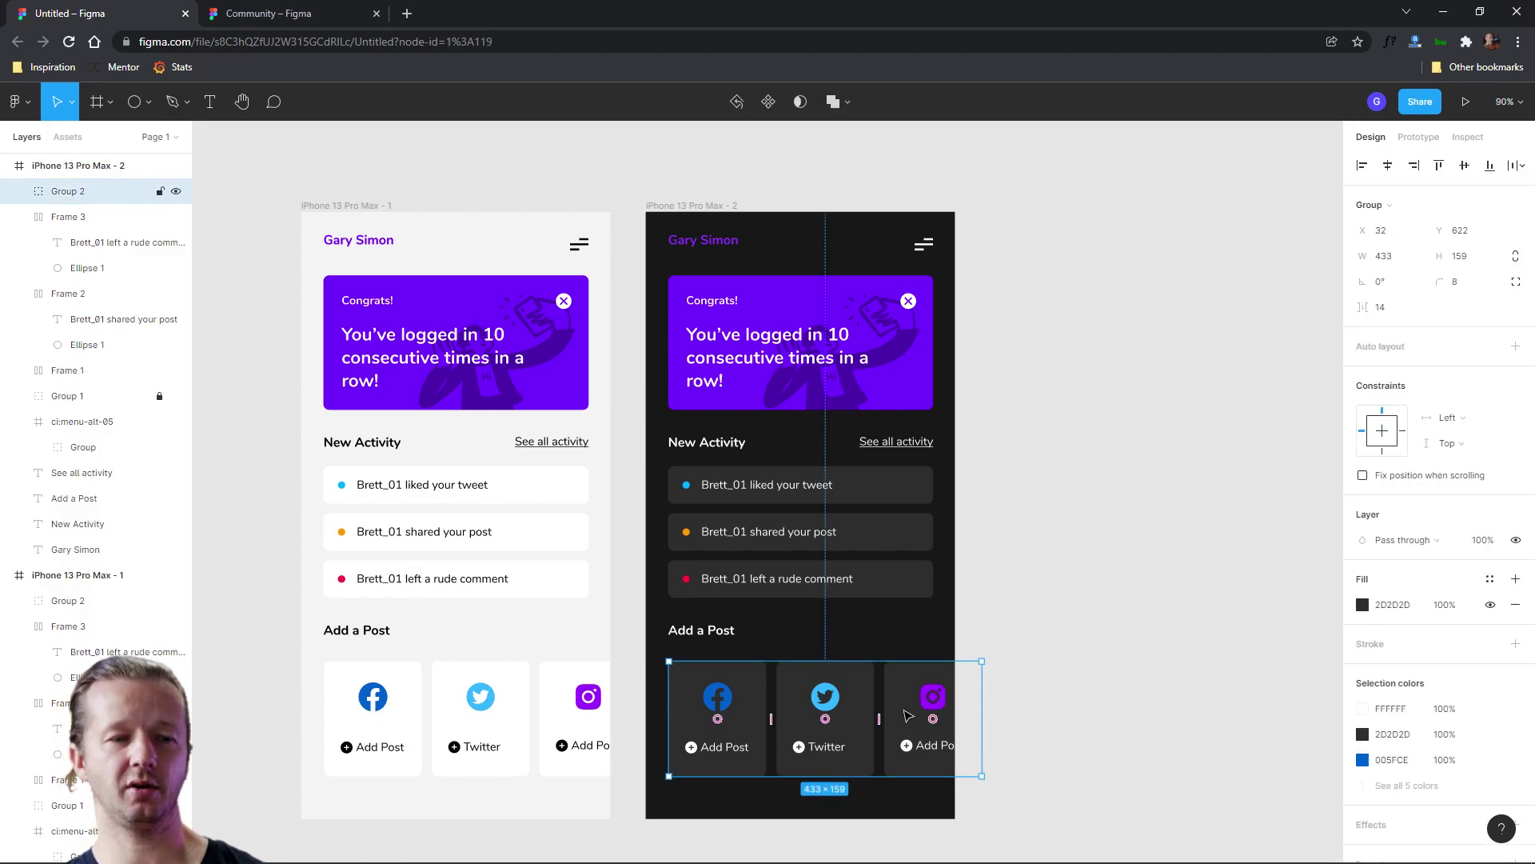
click(1362, 605)
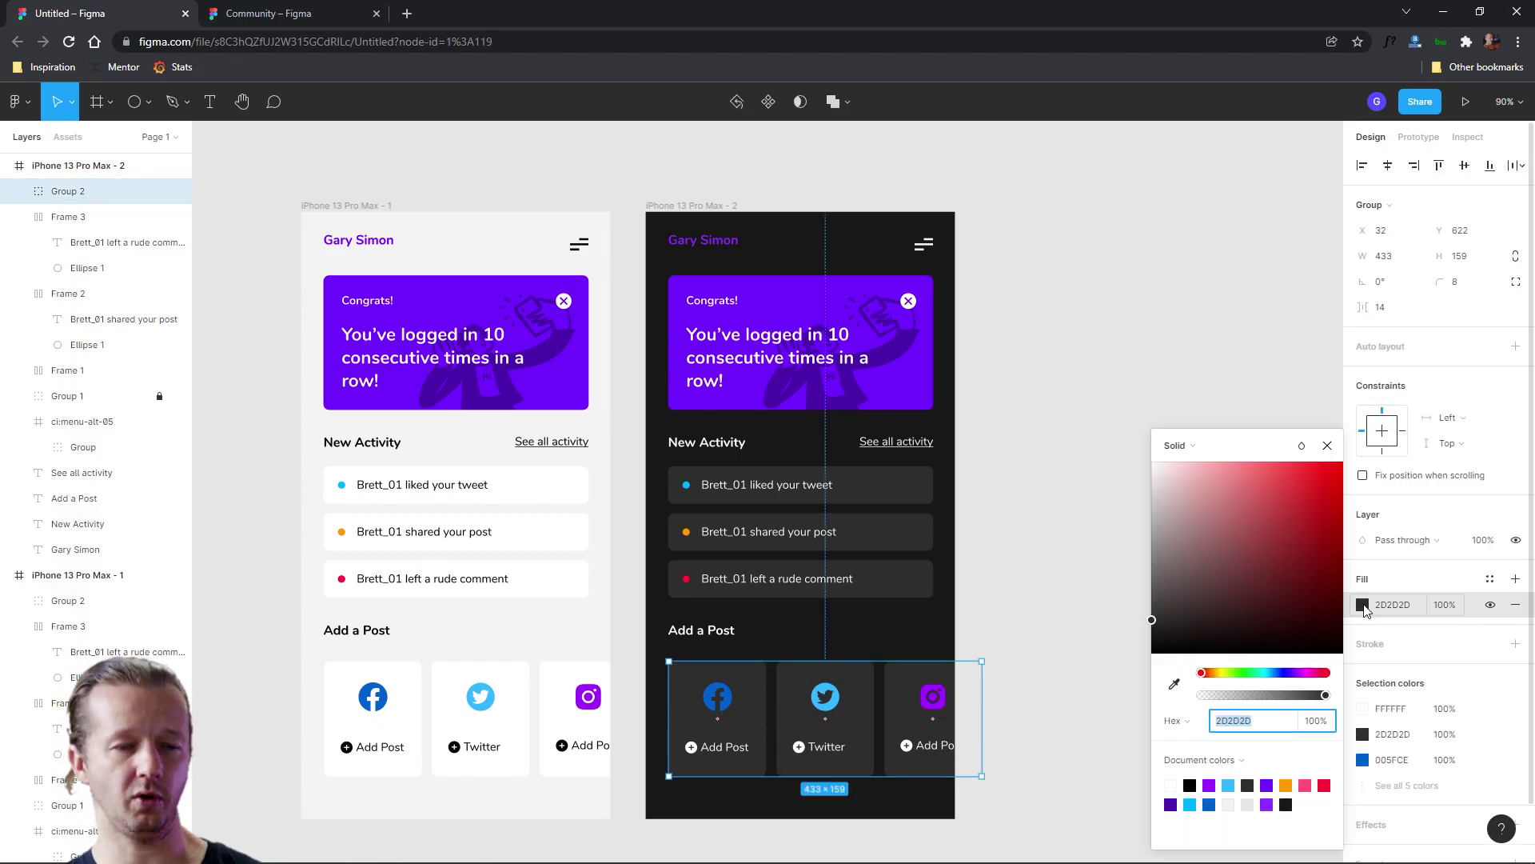
drag(1195, 633, 1069, 651)
click(1047, 596)
Change the dark iPhone frame's background fill from #171717 to #1D1D1D.
scroll(1015, 712, up, 5)
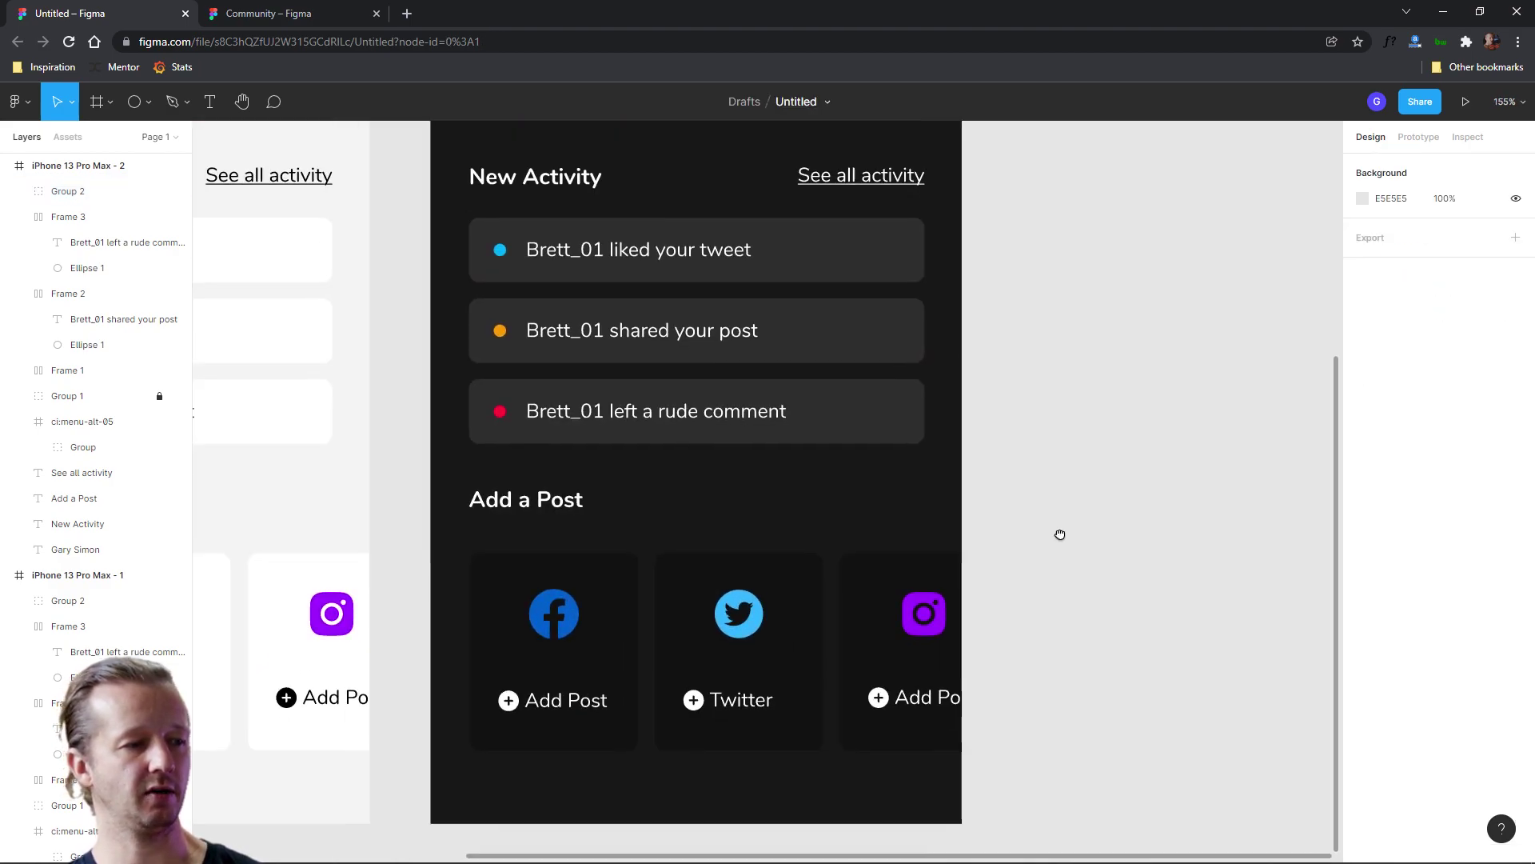
scroll(1118, 472, down, 5)
mouse_move(1115, 470)
mouse_down()
mouse_move(1101, 494)
mouse_move(1118, 531)
mouse_move(1123, 487)
mouse_up()
scroll(1124, 487, up, 2)
drag(1131, 421, 1165, 411)
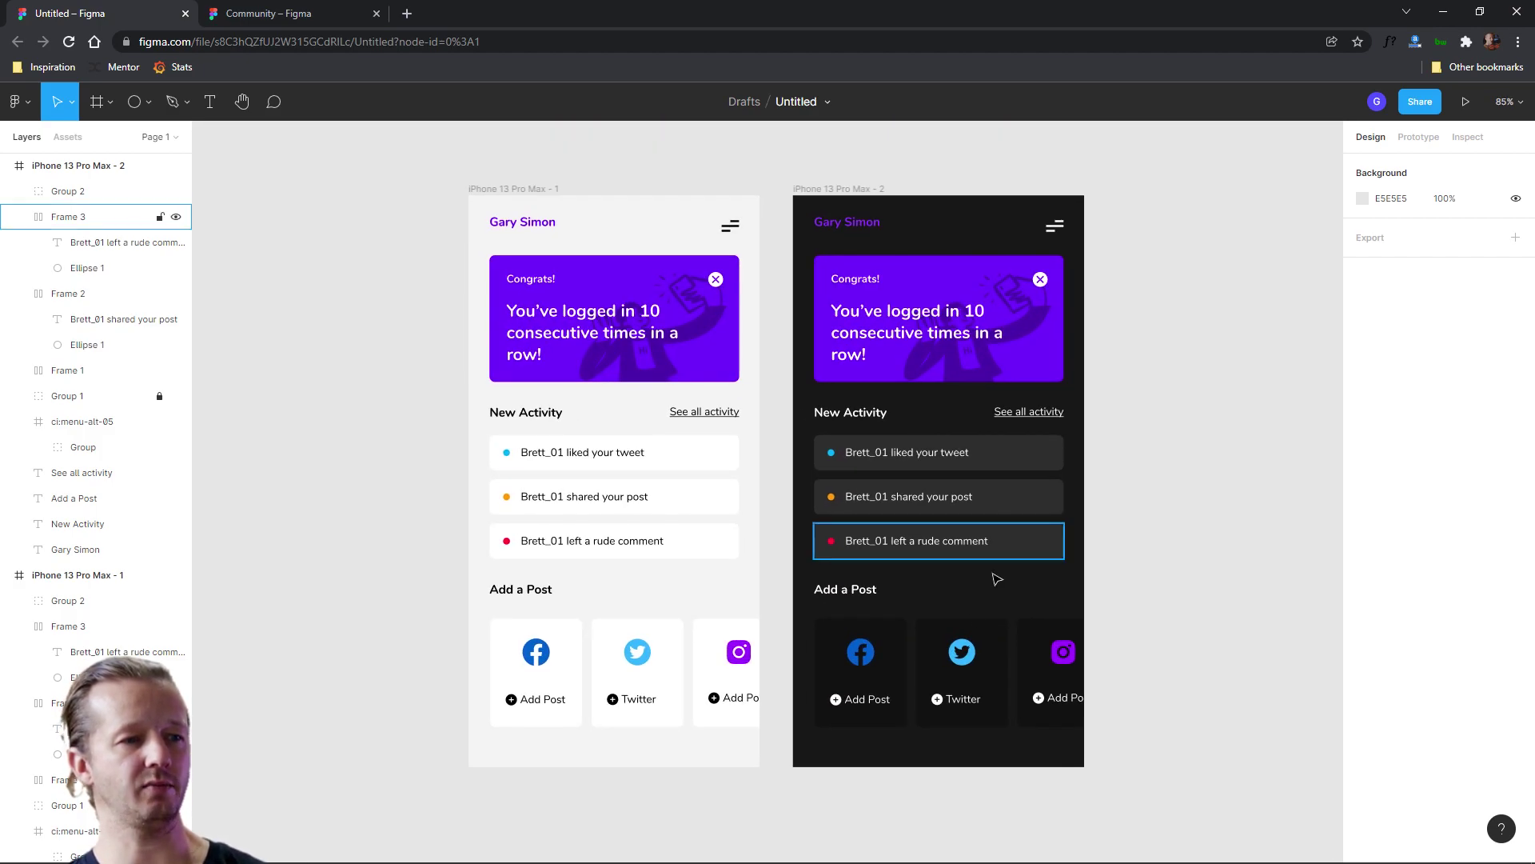
click(968, 650)
click(1161, 529)
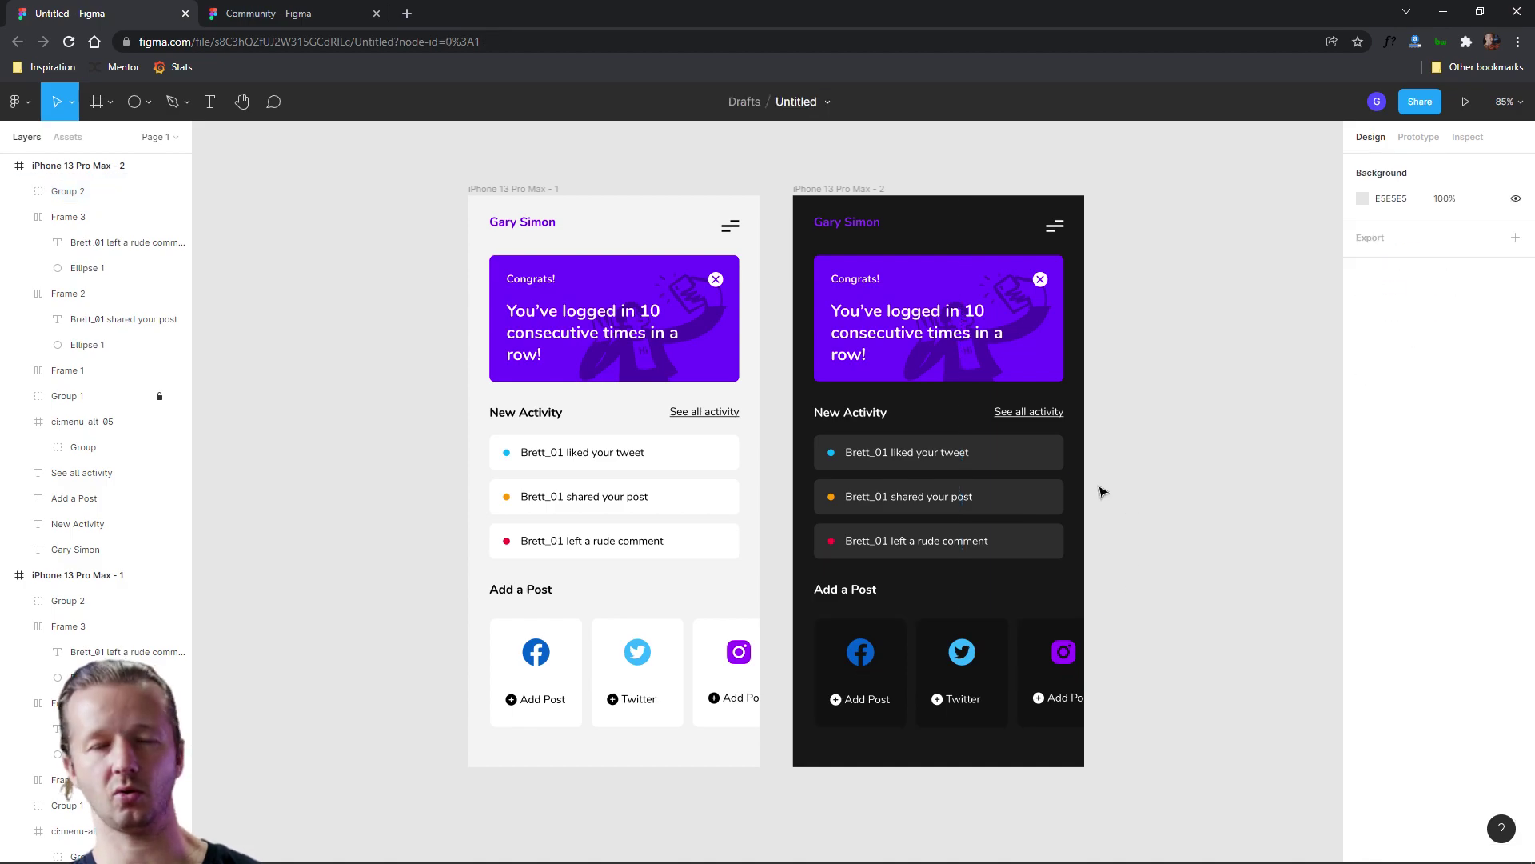
click(846, 198)
click(1363, 541)
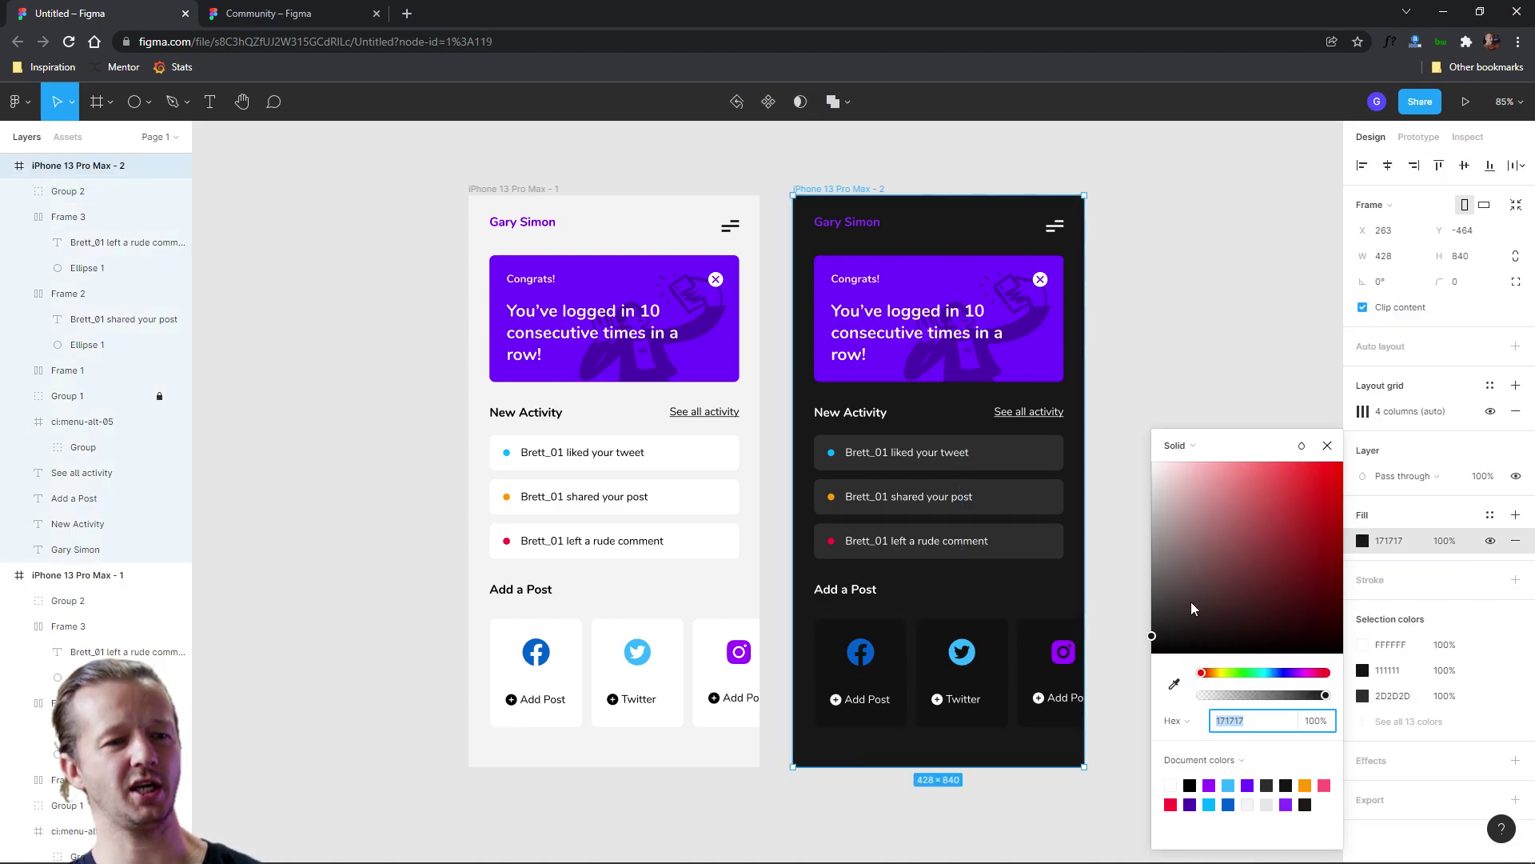
click(1153, 624)
drag(1154, 630, 1116, 640)
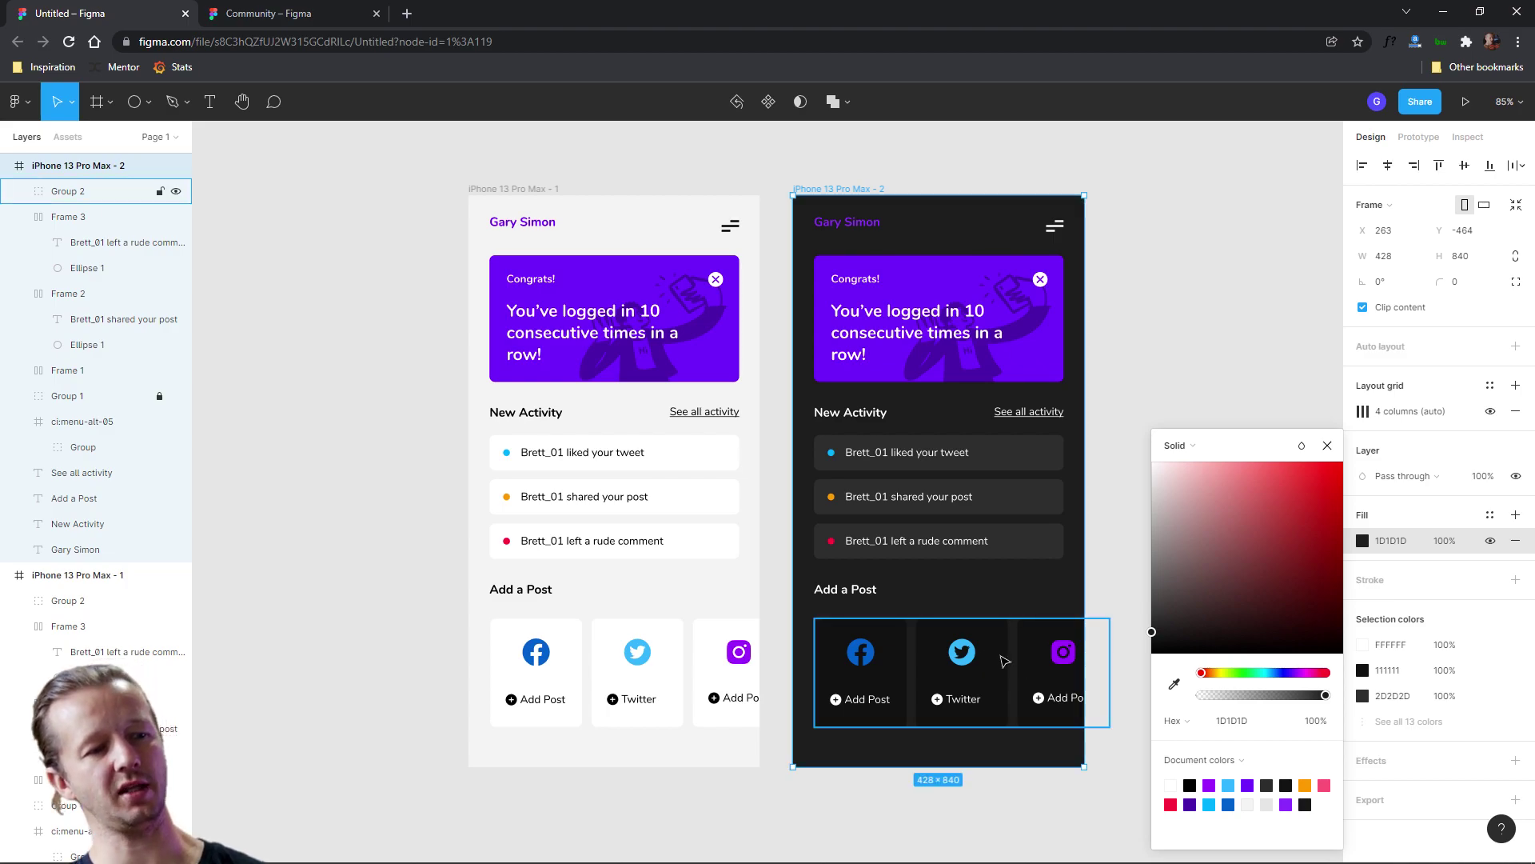
key(Escape)
click(1236, 524)
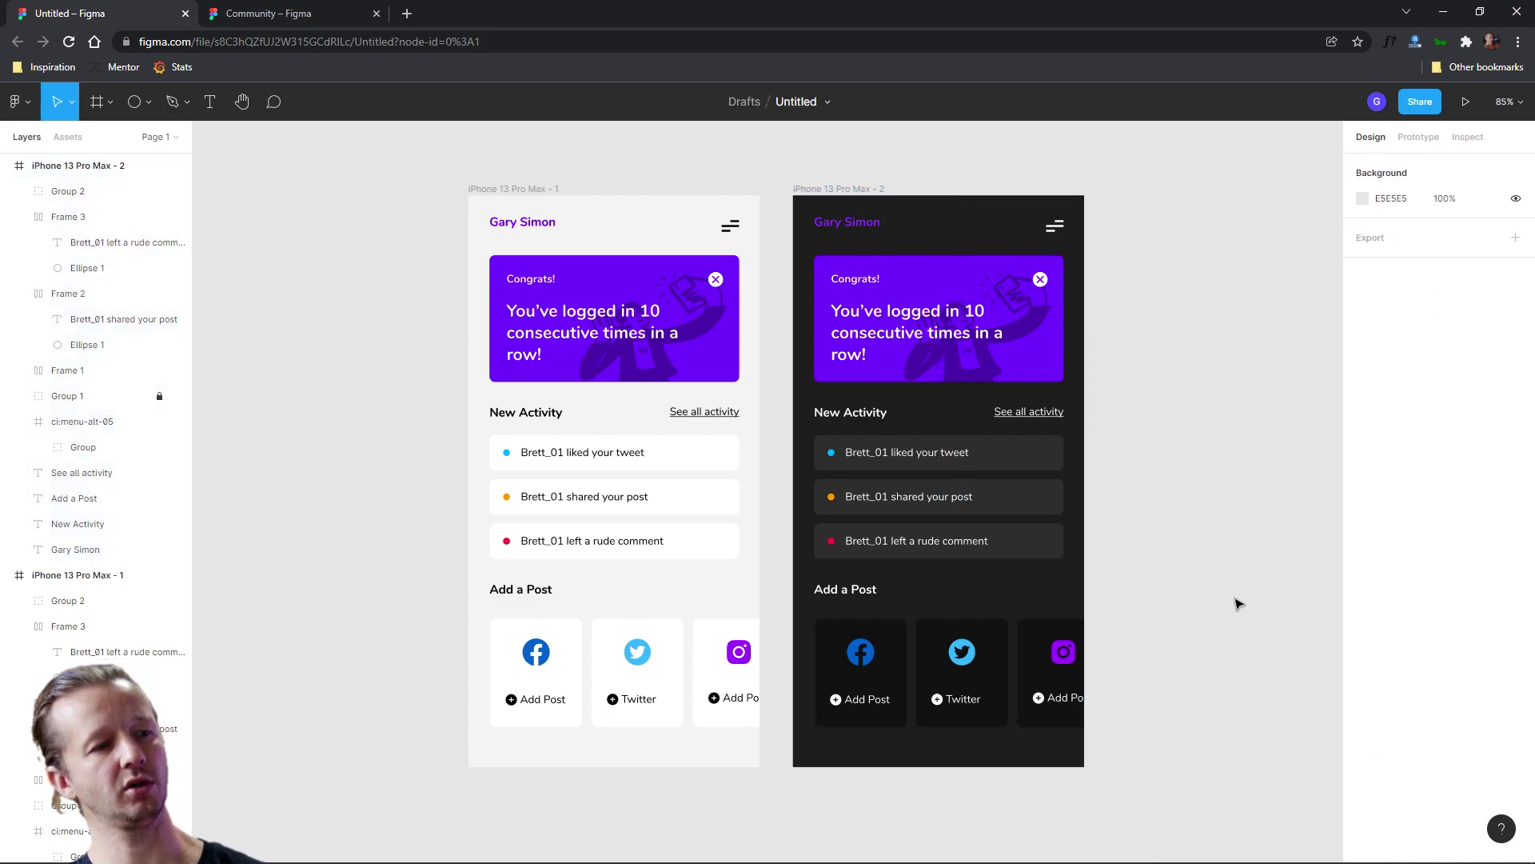
Drag the dark iPhone frame about 28 px right to widen the gap.
scroll(1235, 603, down, 1)
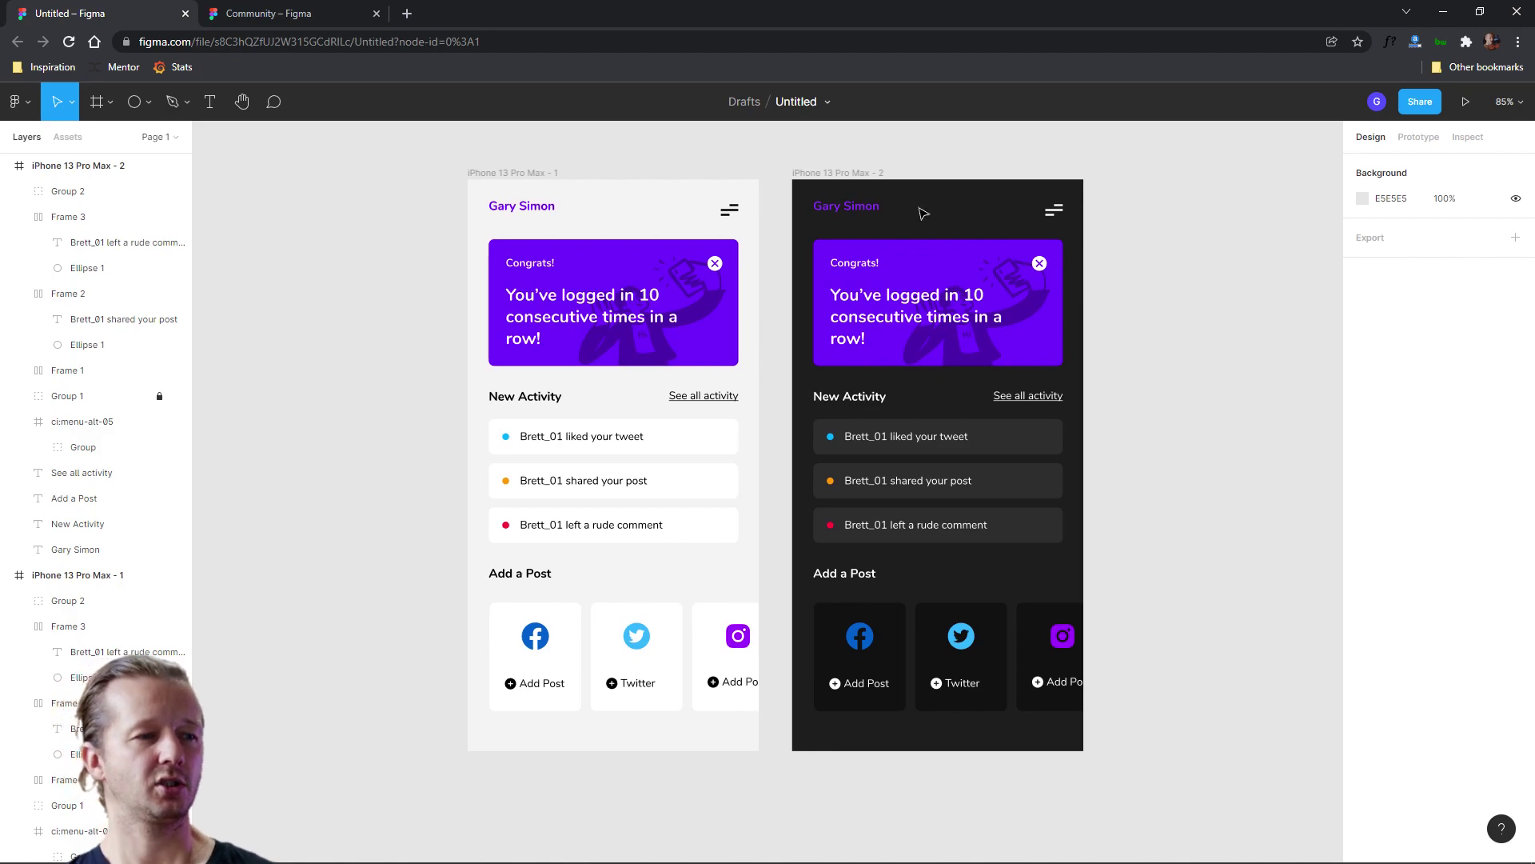
drag(856, 170, 878, 170)
click(888, 162)
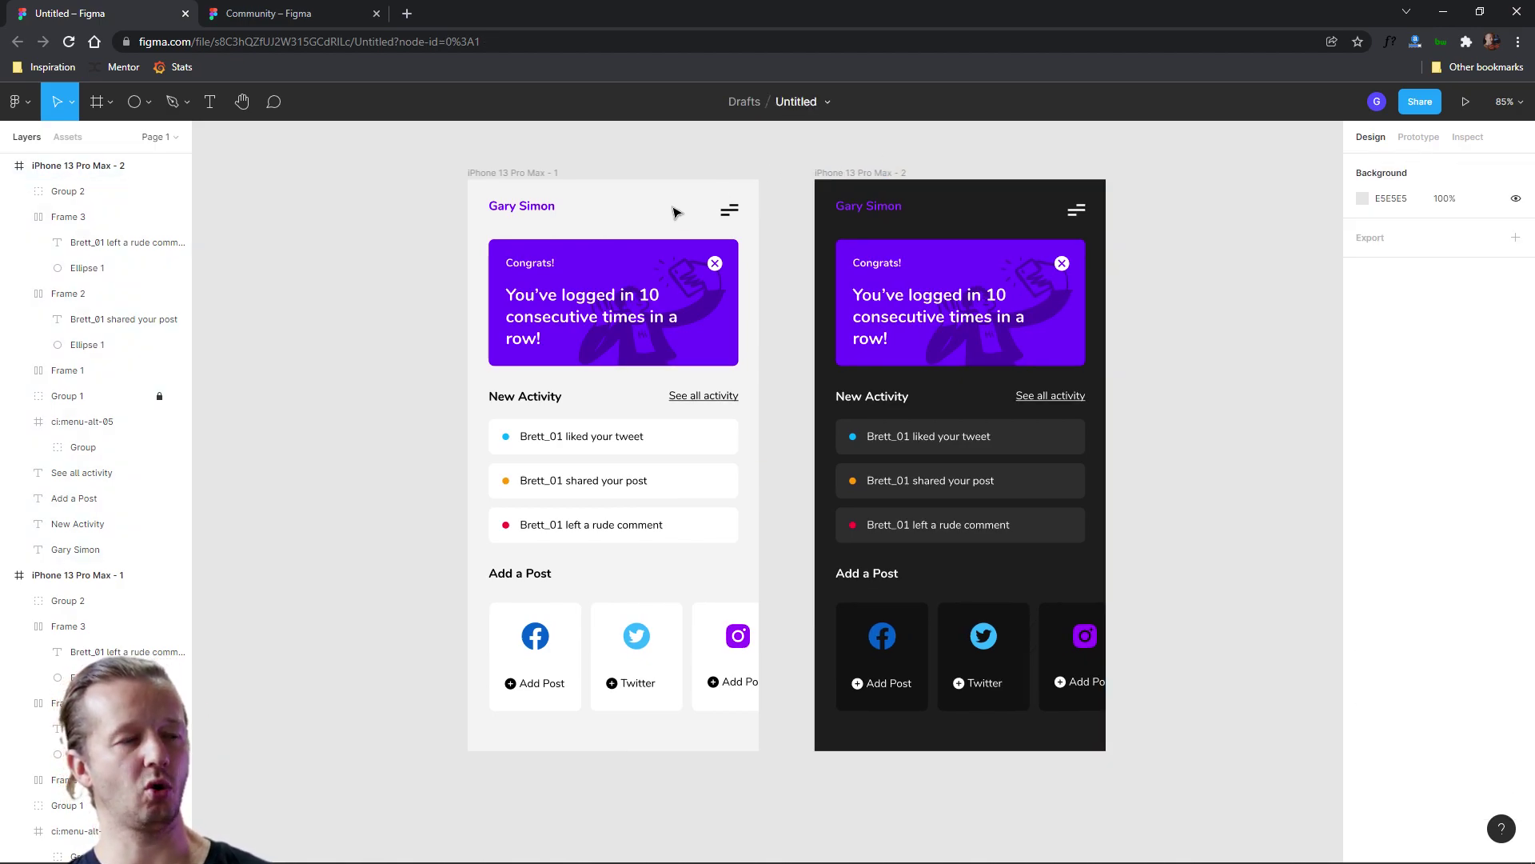
drag(669, 201, 969, 237)
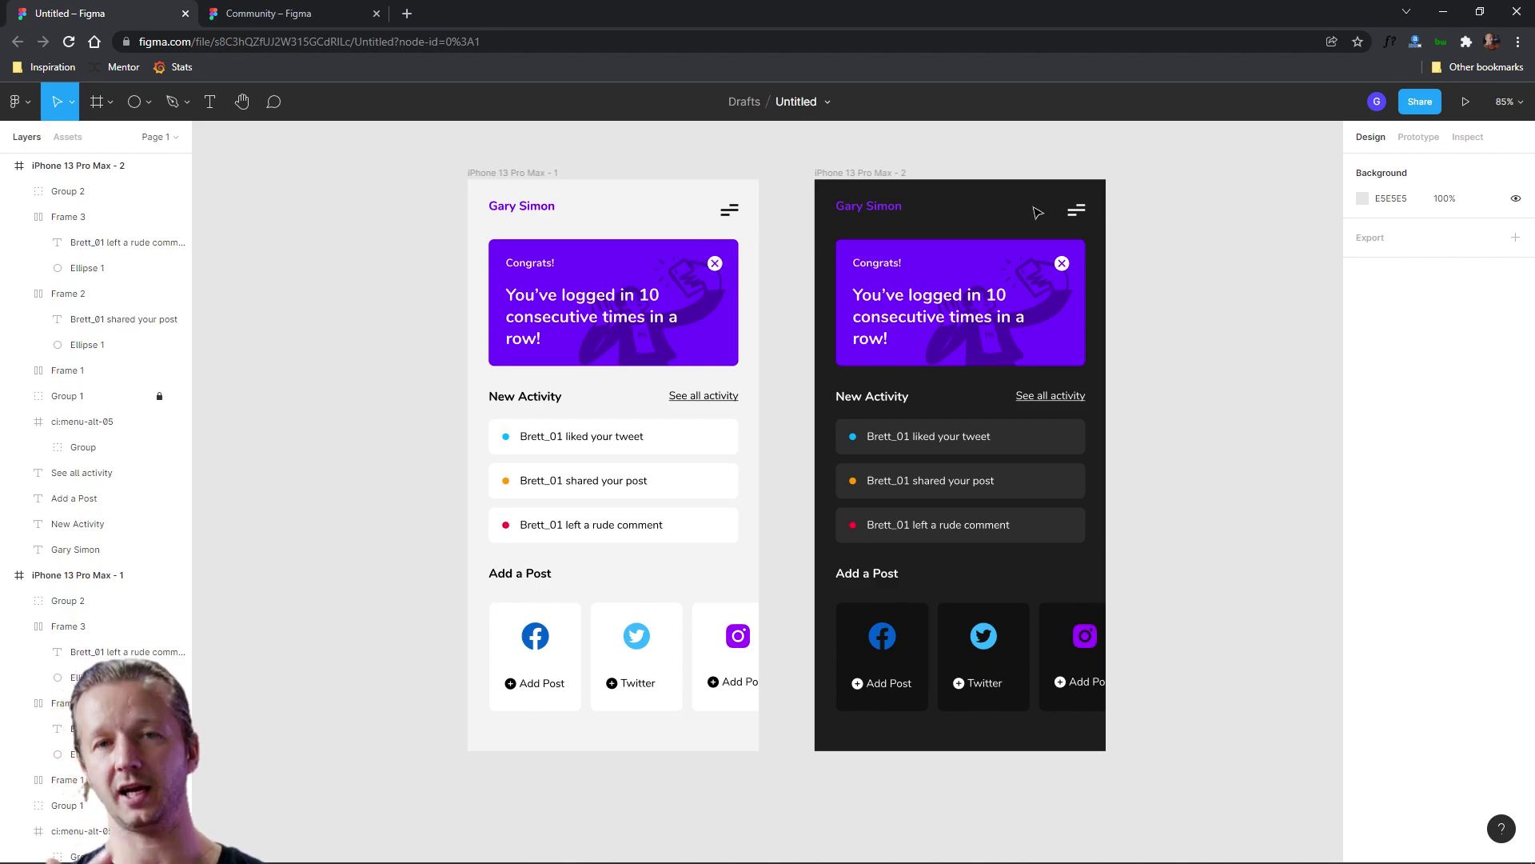
Search the Iconify plugin for 'toggle' icons, then close the Iconify panel.
right_click(404, 254)
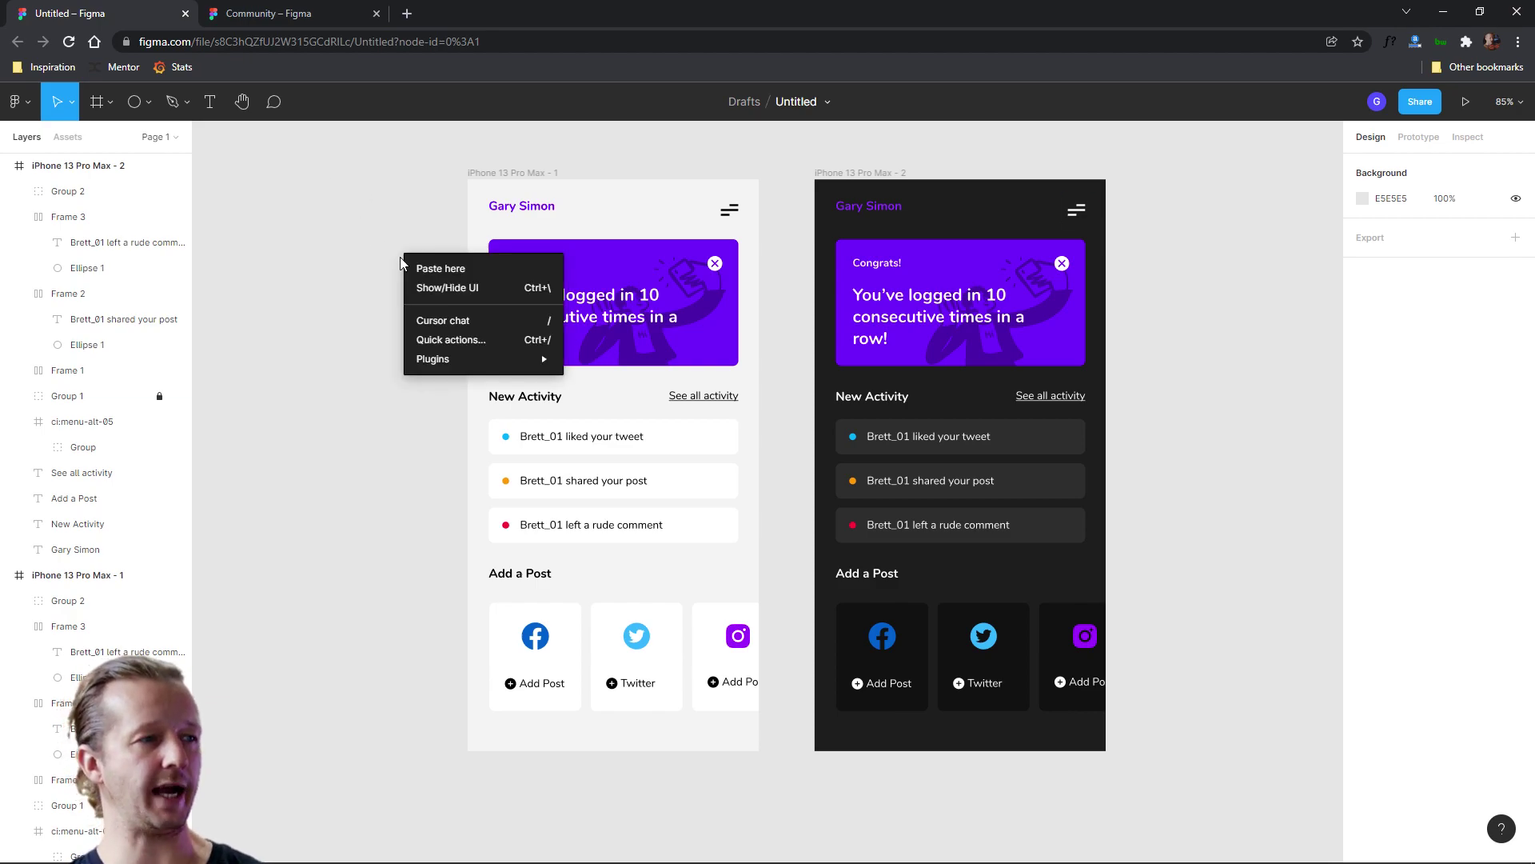
mouse_move(448, 359)
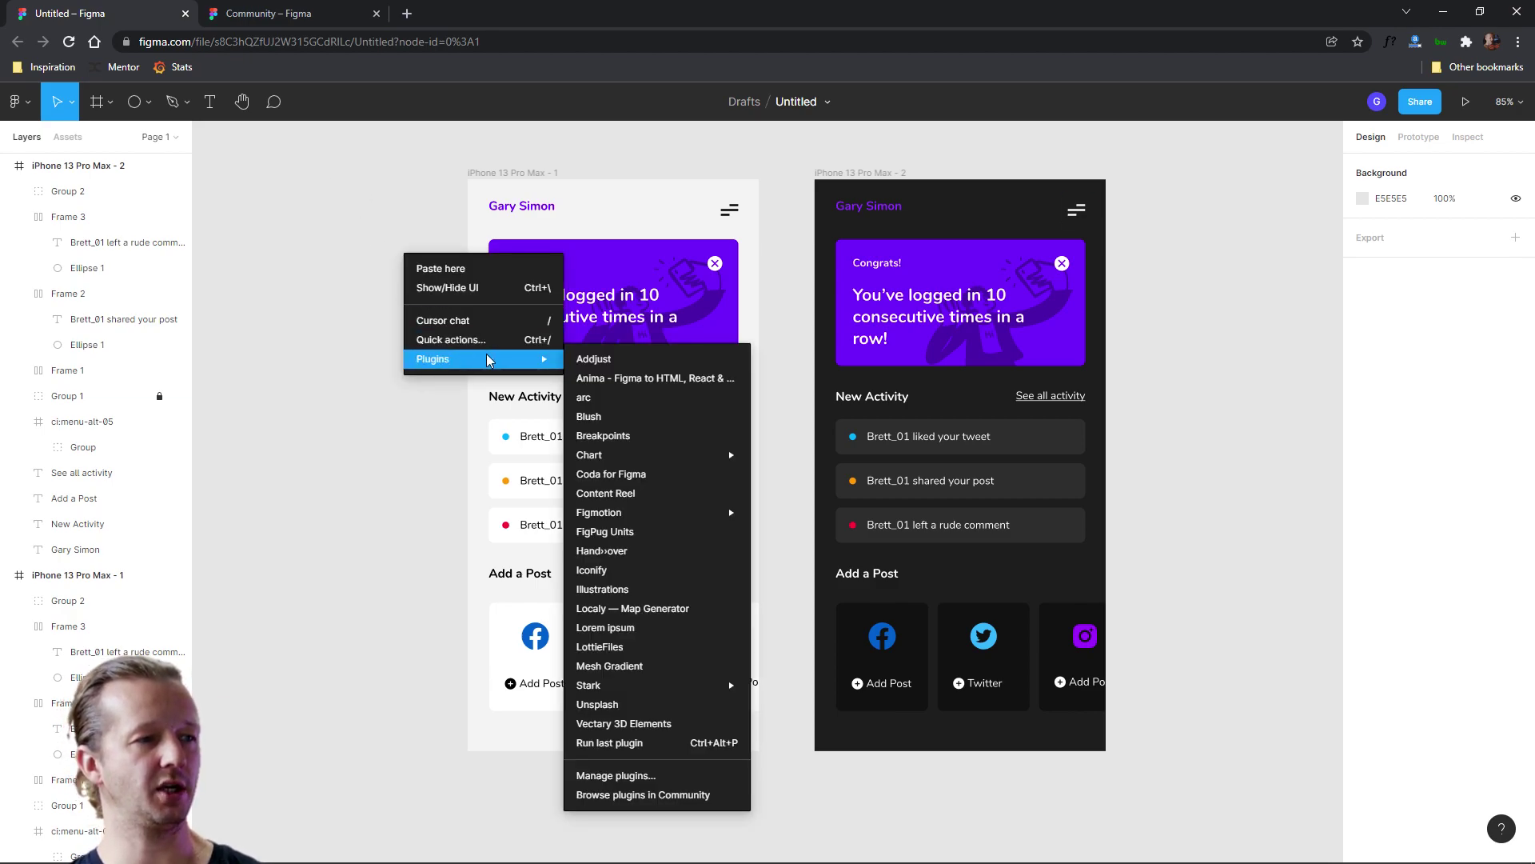
click(645, 570)
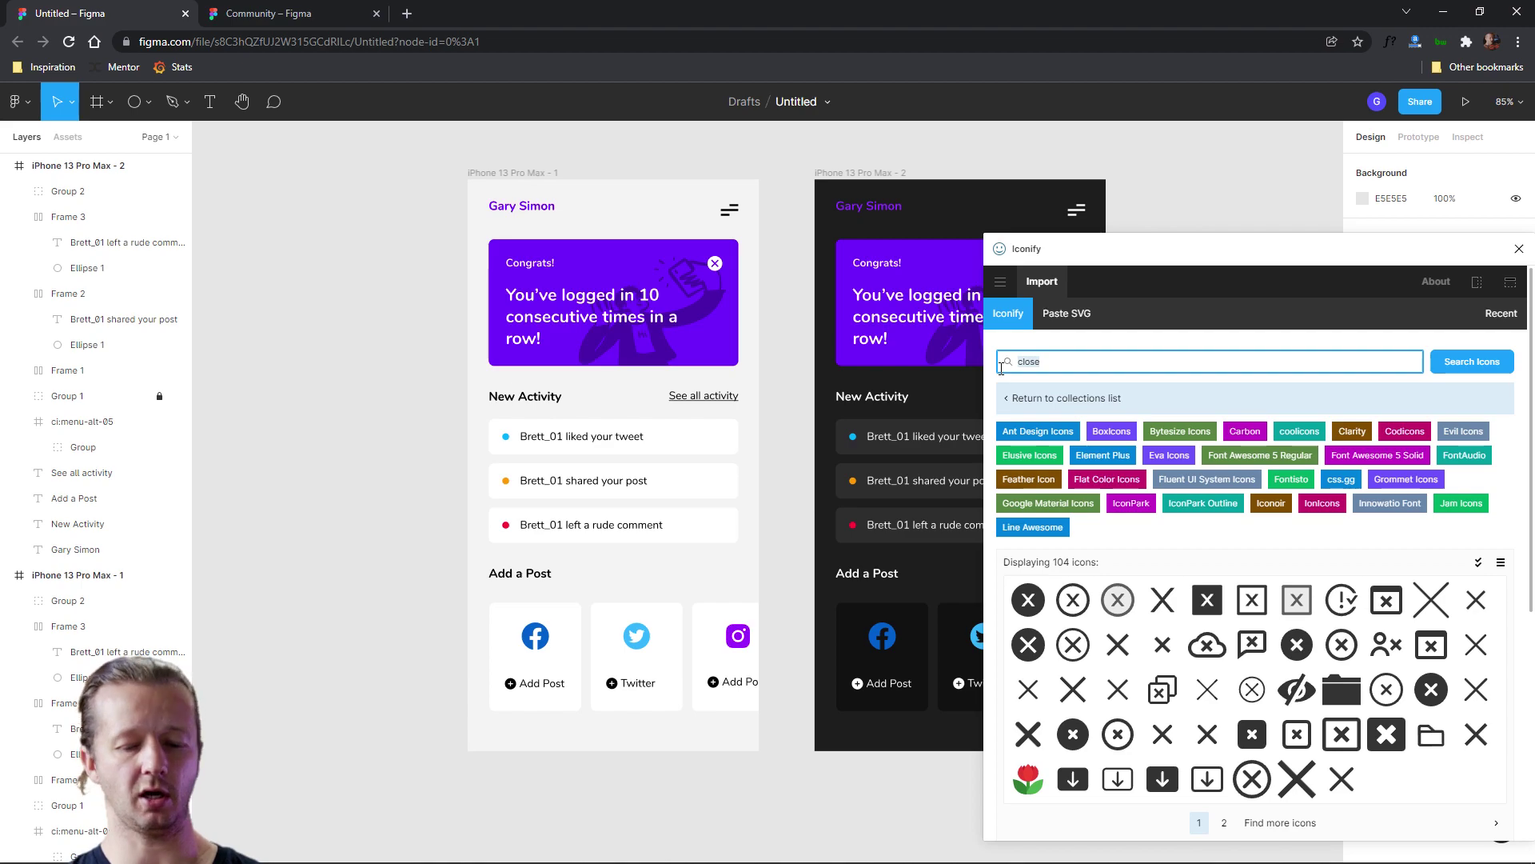
click(1002, 368)
text(toggle)
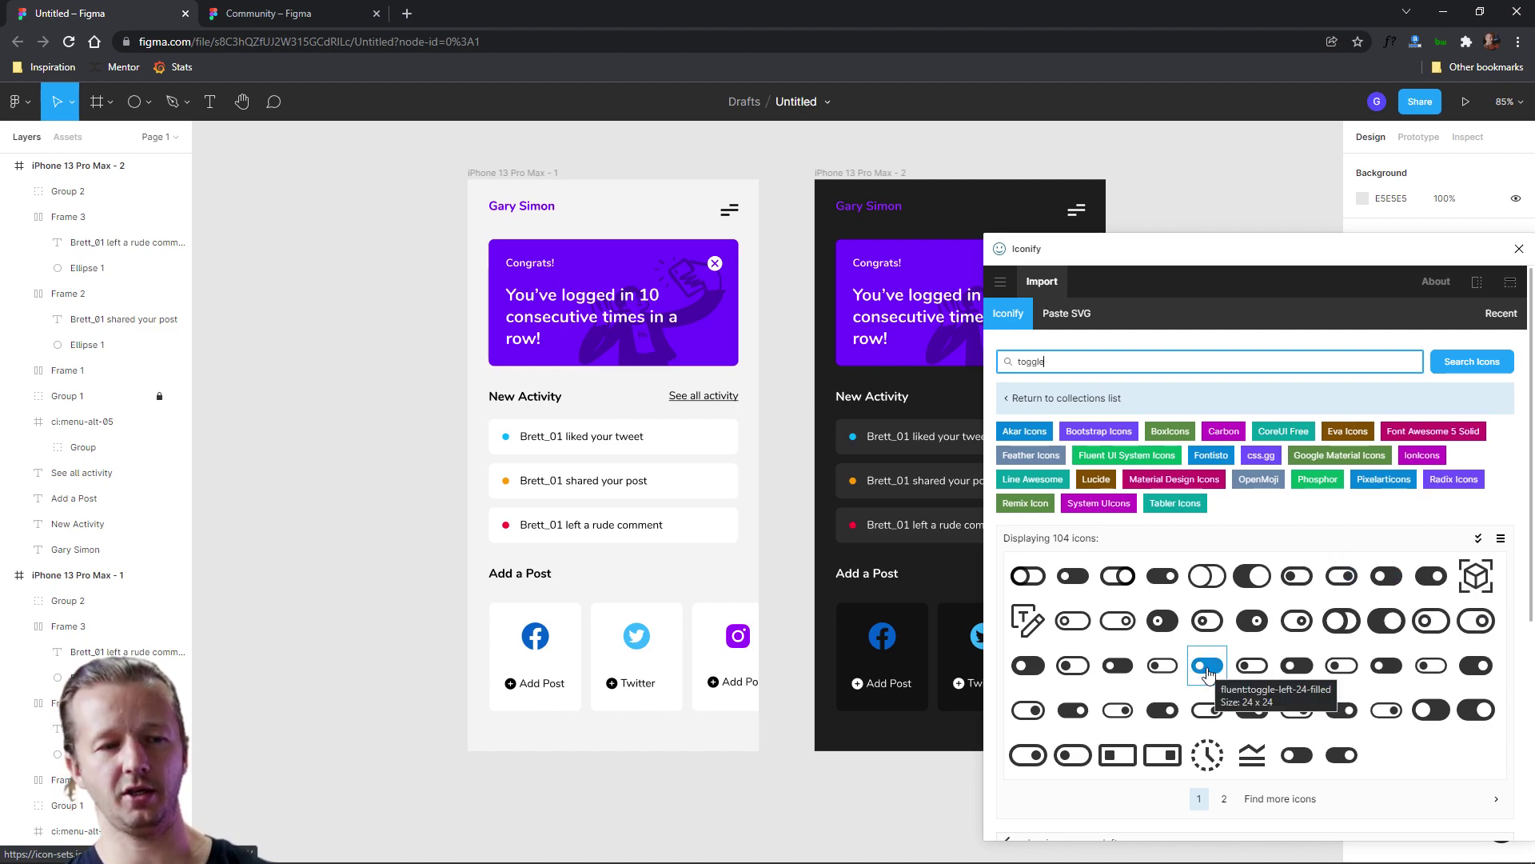
click(1509, 253)
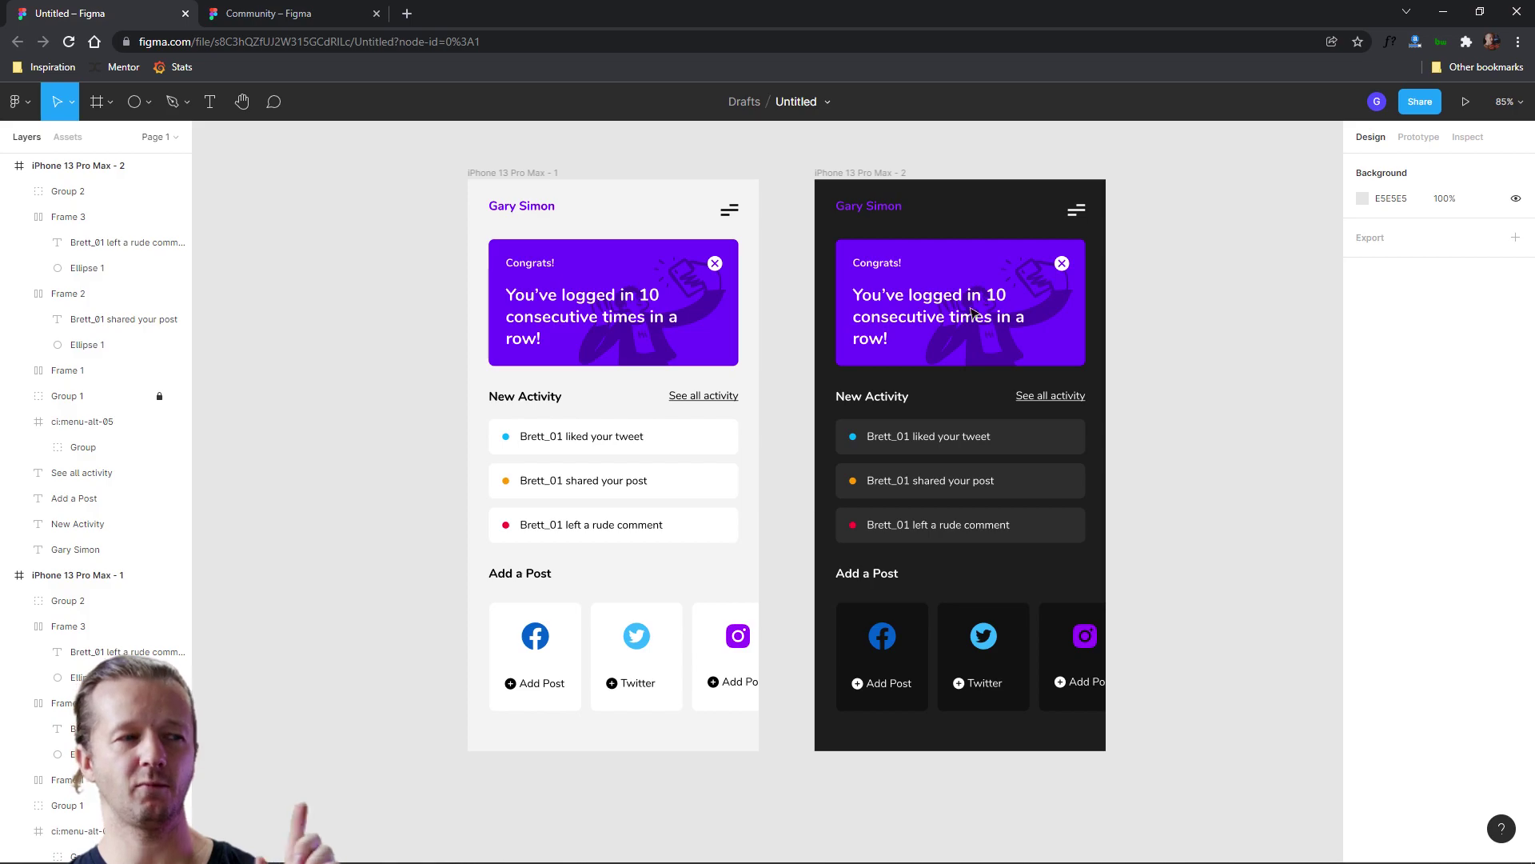
Draw a black rectangle with radius 28 corners left of the light screen's menu icon.
scroll(675, 213, up, 5)
scroll(689, 208, up, 2)
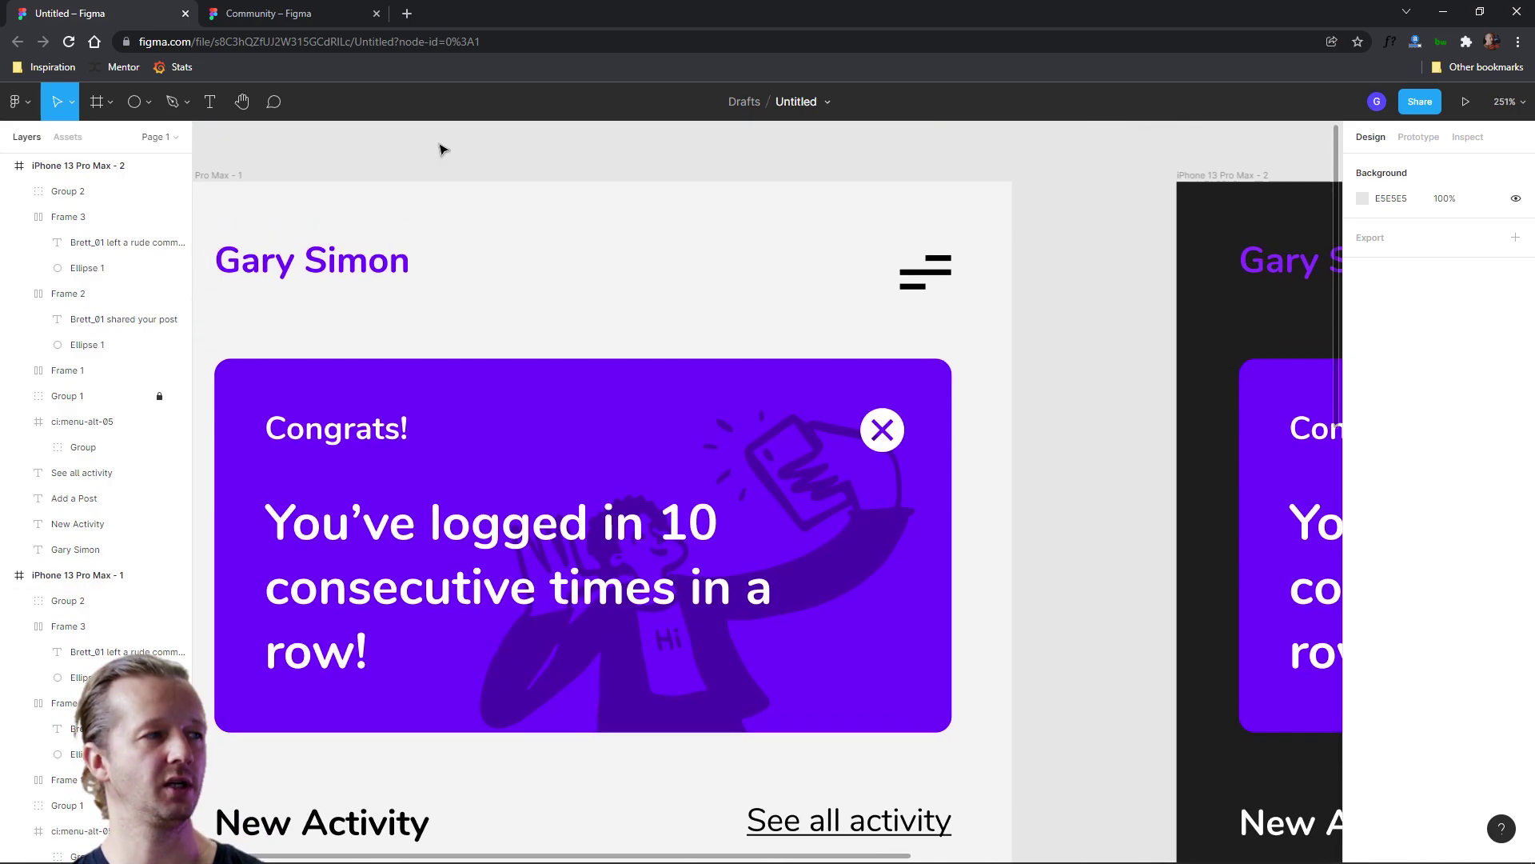
click(149, 101)
click(133, 143)
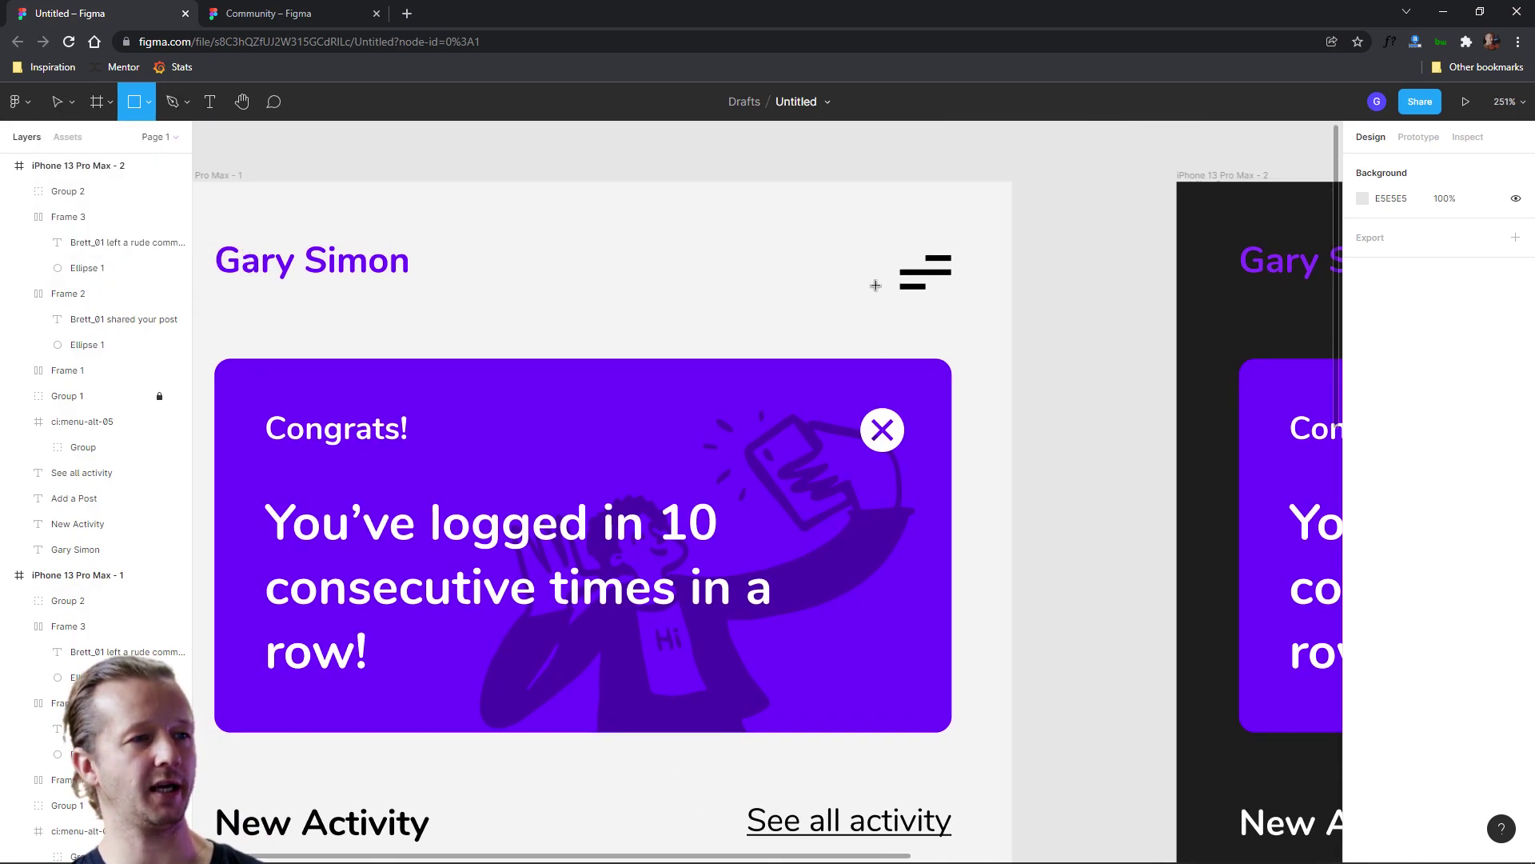
drag(862, 249, 751, 300)
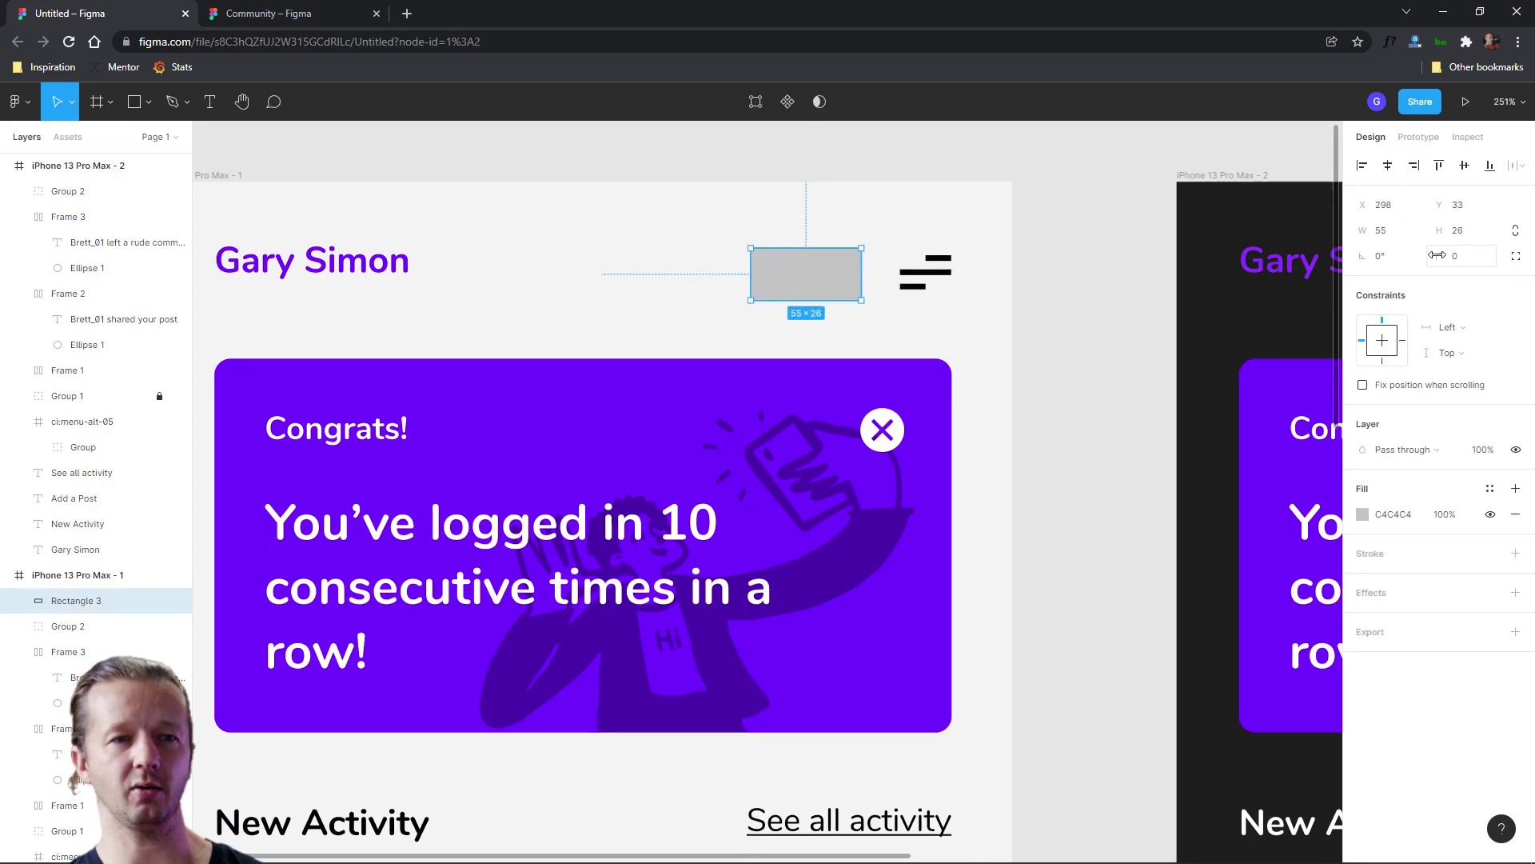
drag(1439, 256, 1414, 269)
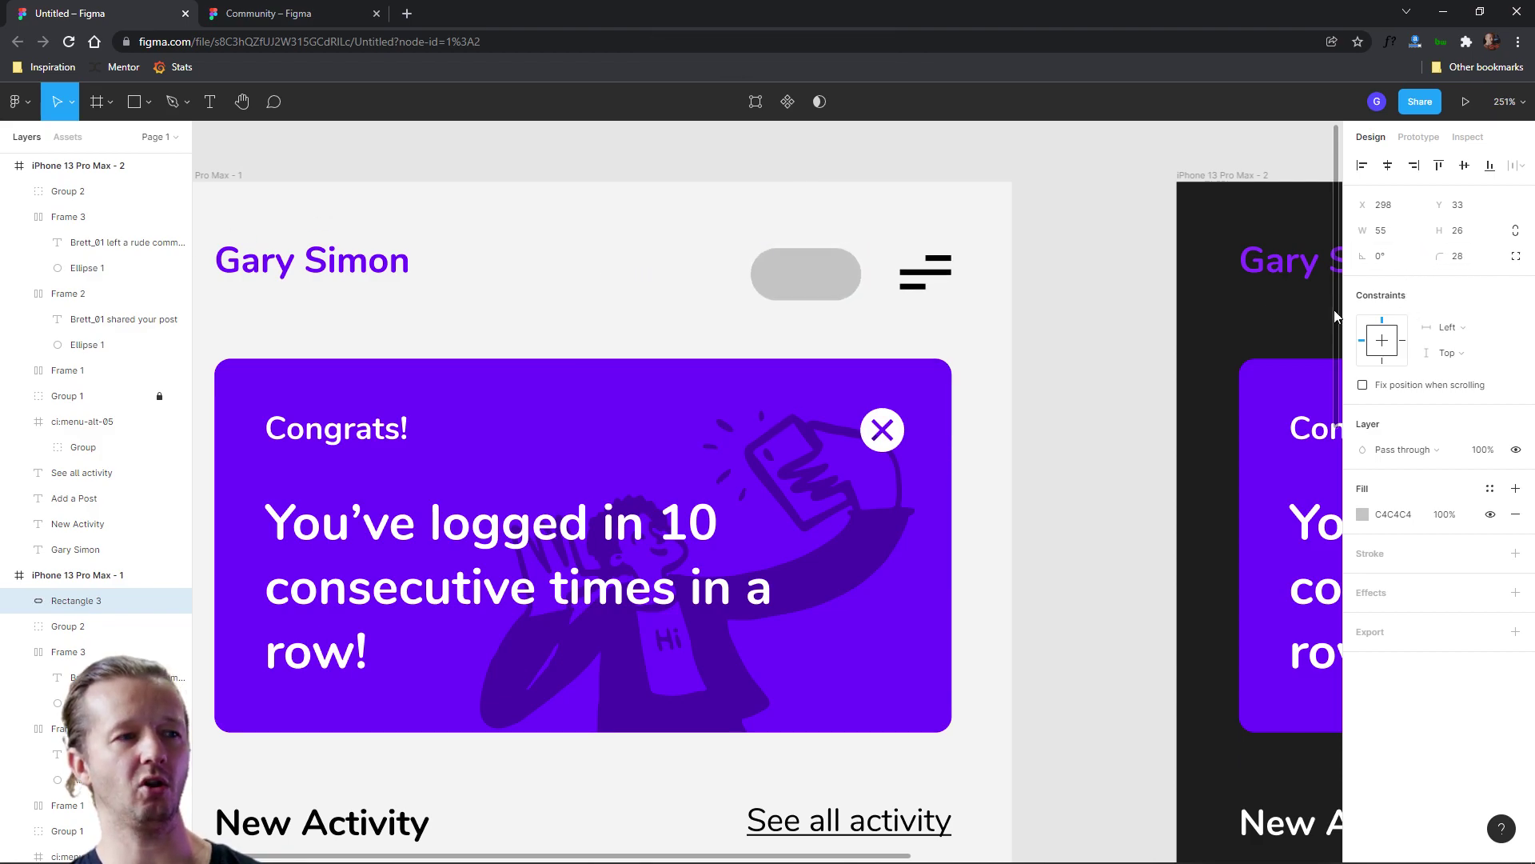
click(691, 216)
click(812, 284)
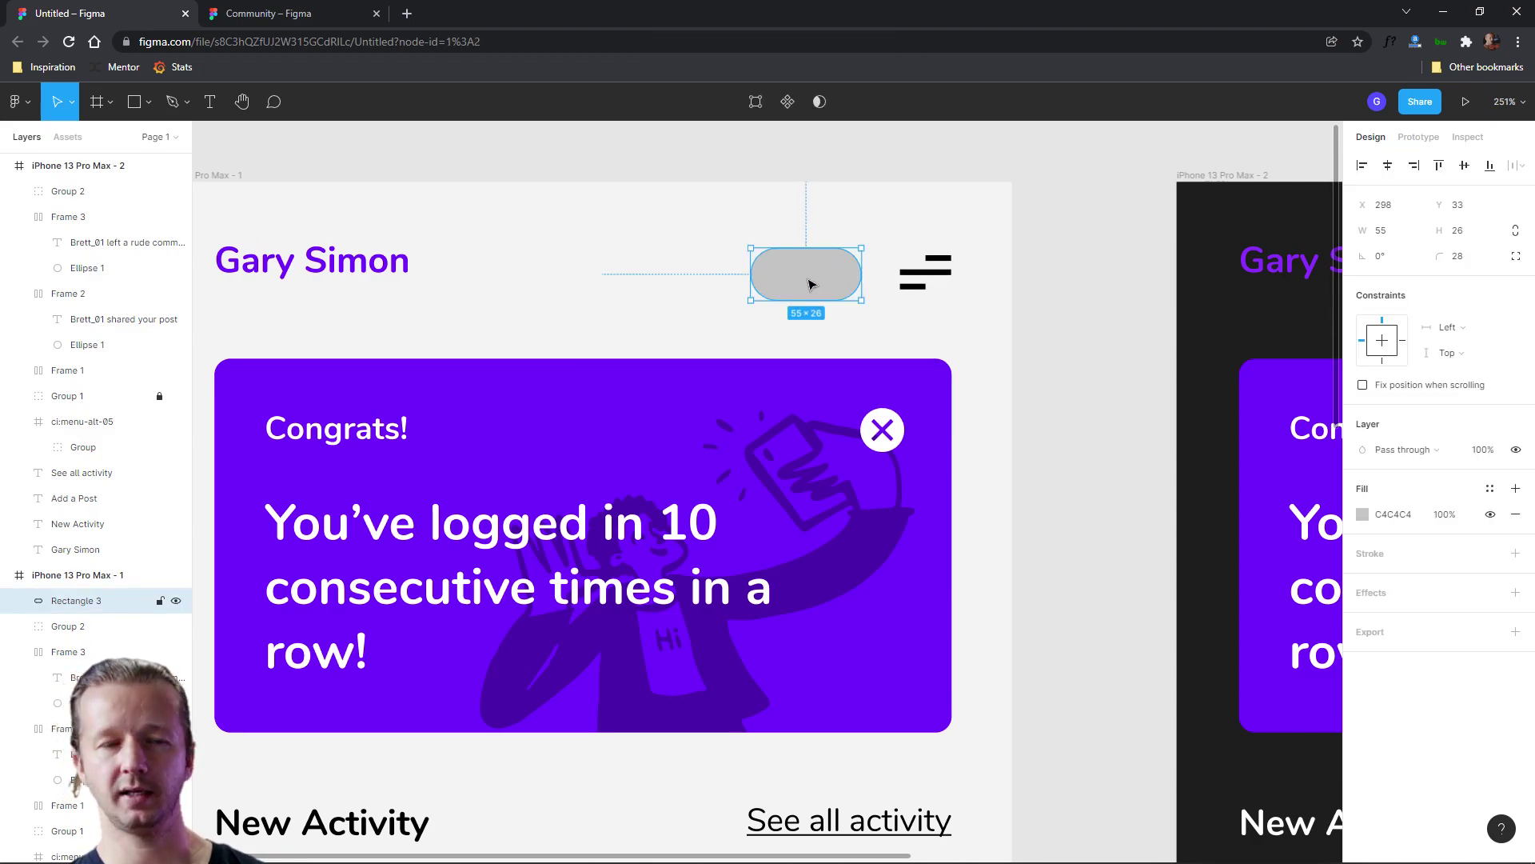
click(1362, 514)
drag(1168, 528, 1112, 684)
click(1018, 343)
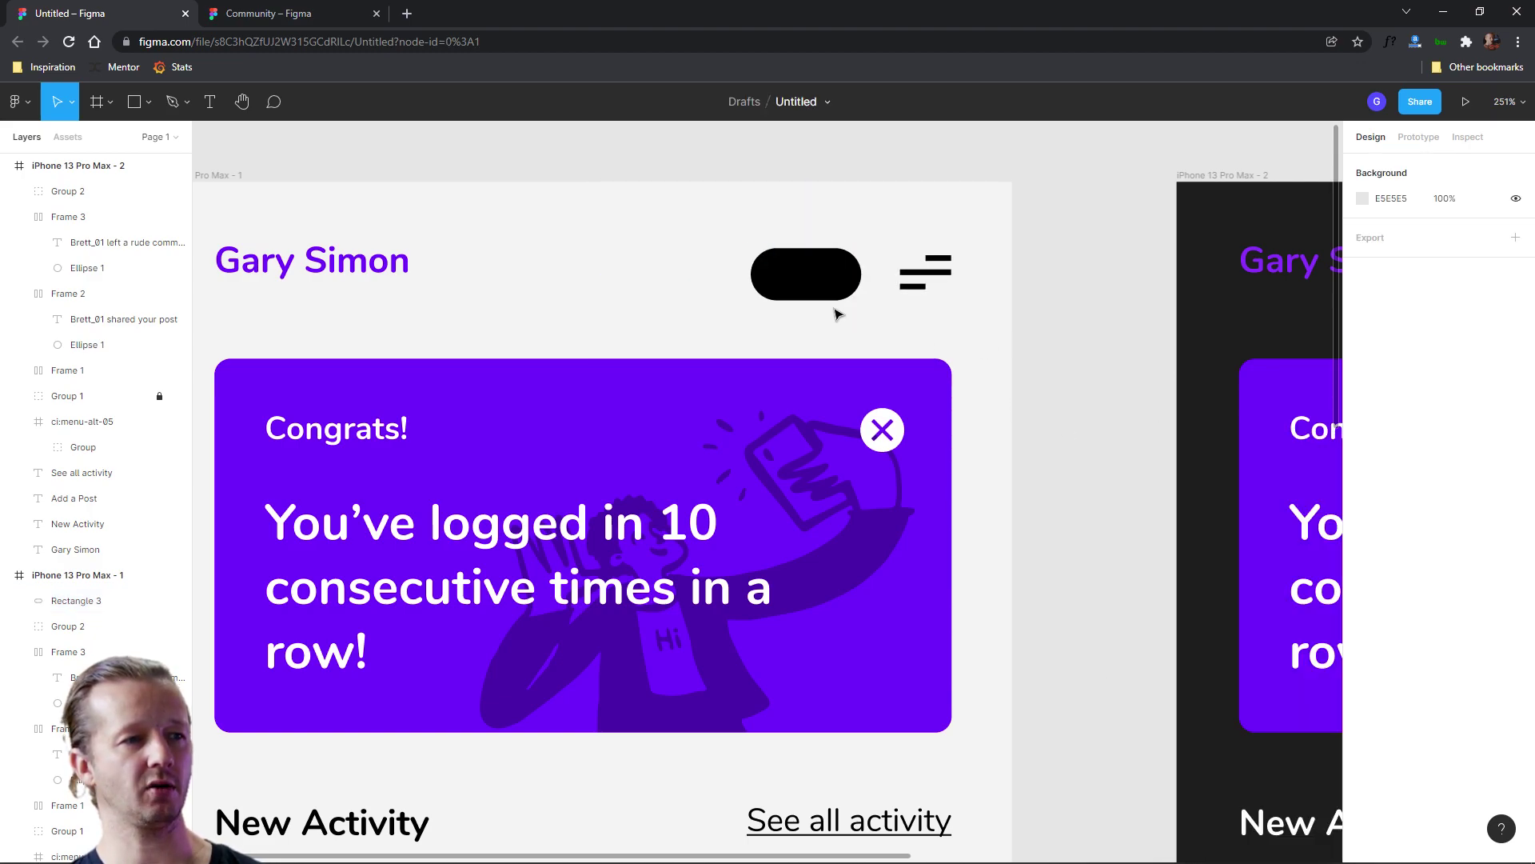
drag(832, 308, 831, 311)
click(678, 227)
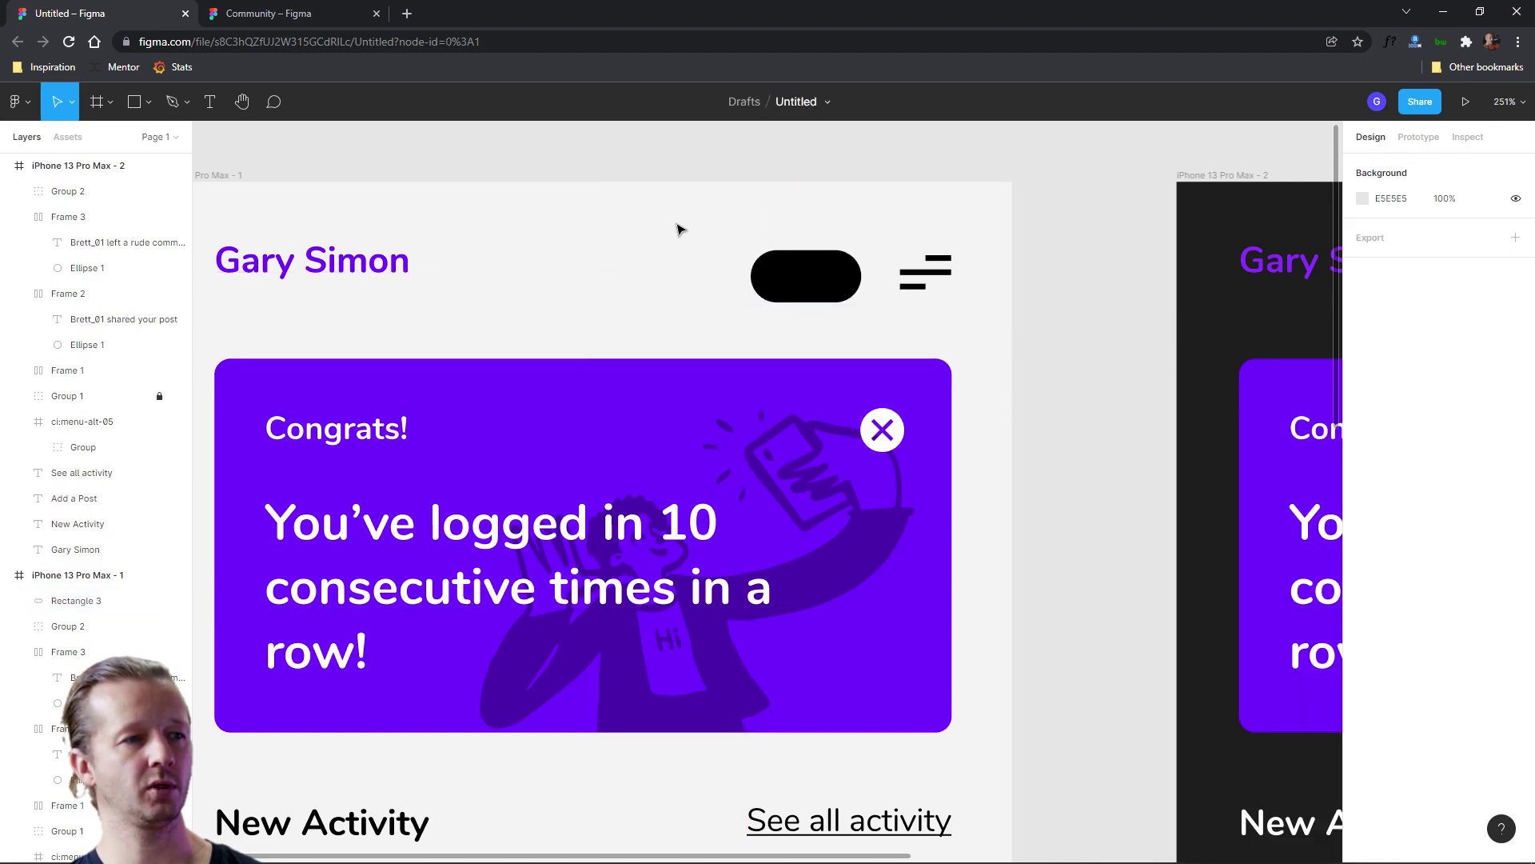
Draw a small white #FFFFFF circle knob inside the pill's left end.
click(149, 100)
click(88, 199)
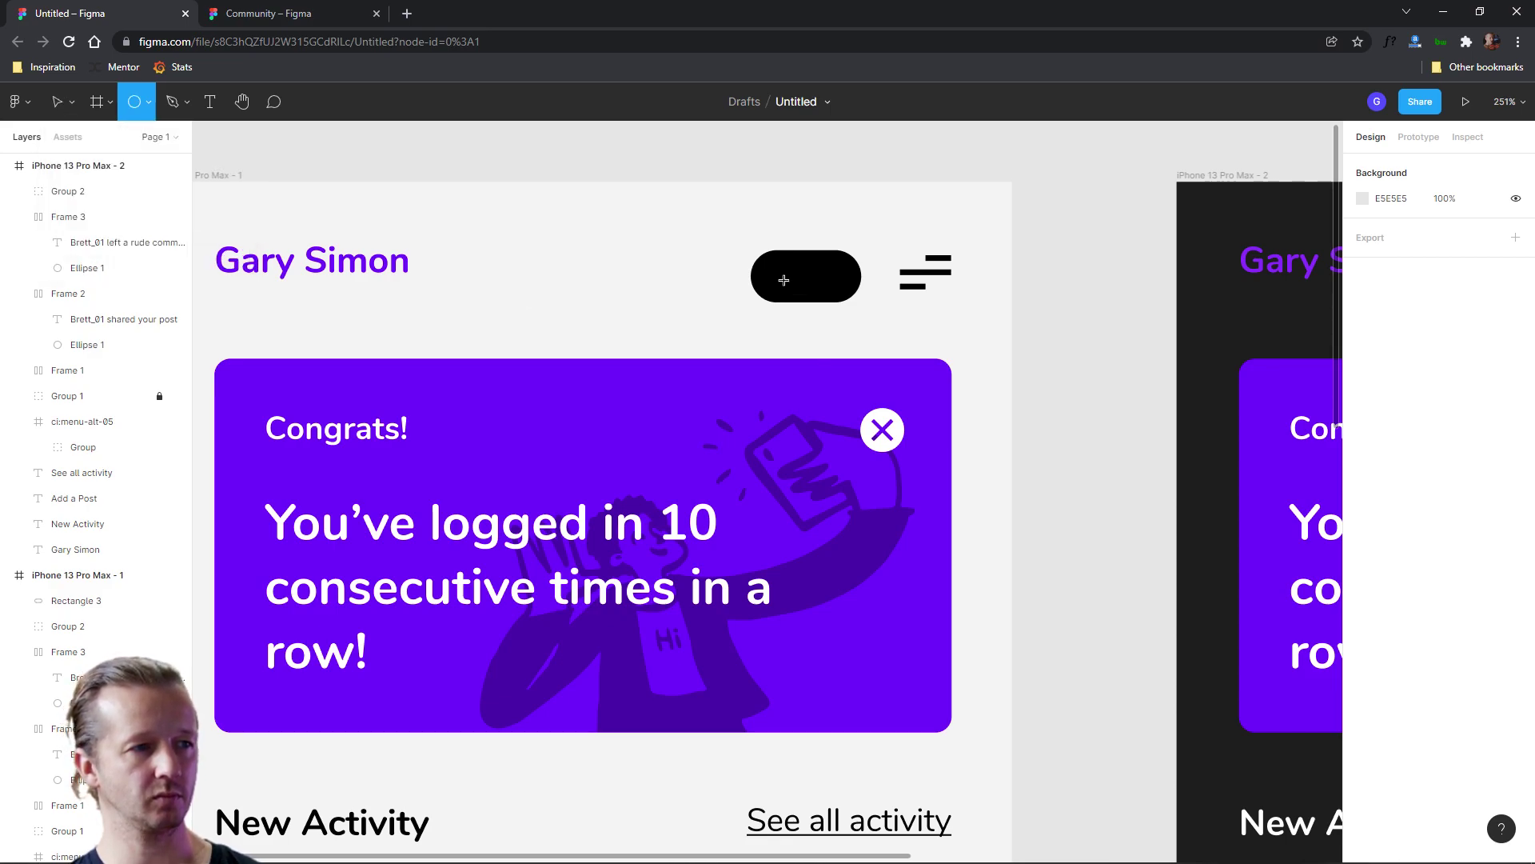
drag(782, 283, 798, 294)
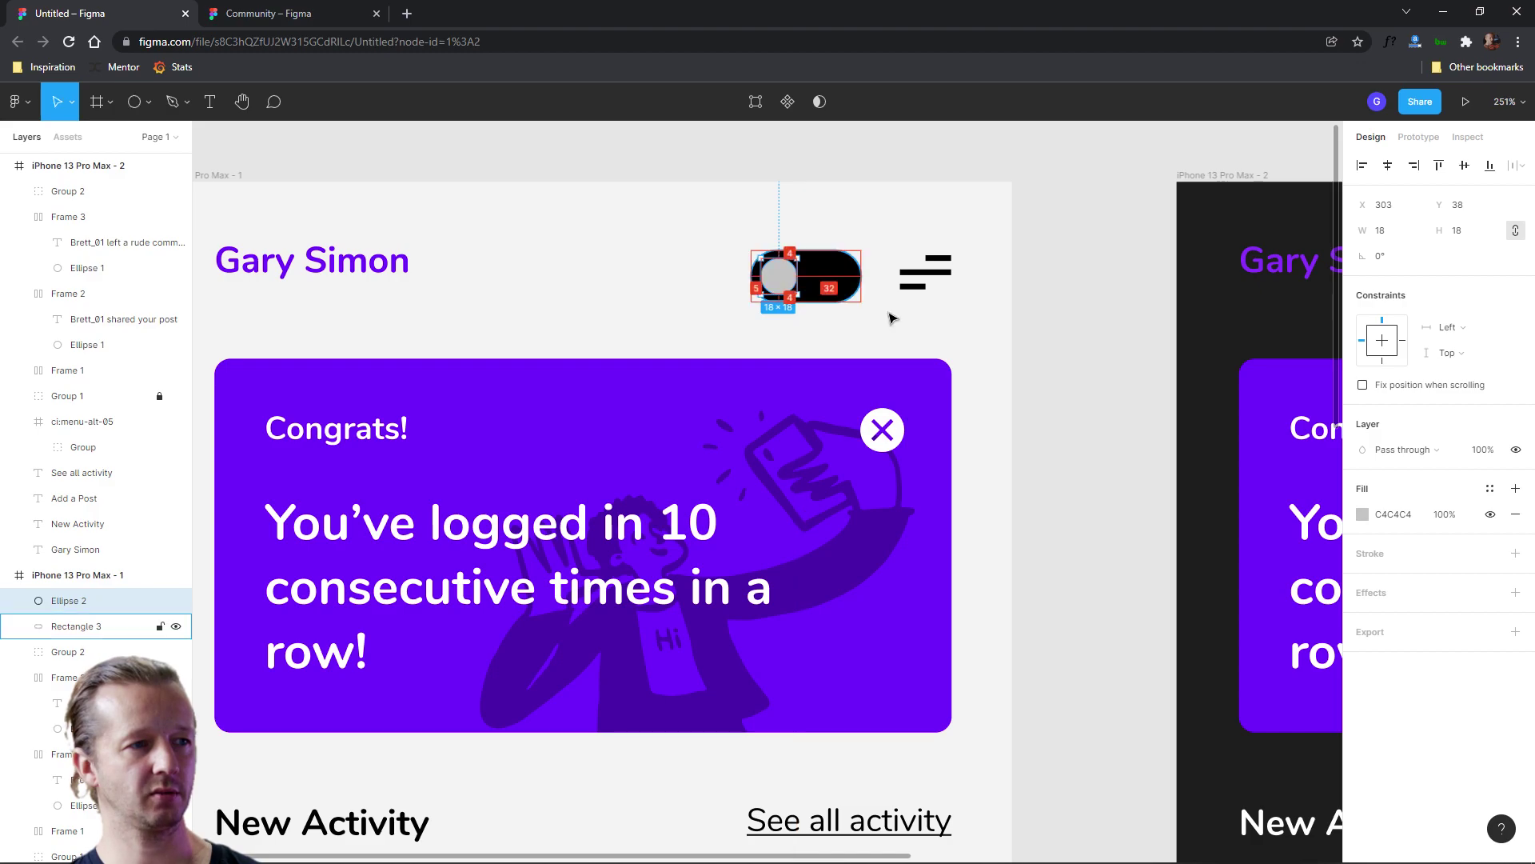
click(1363, 515)
drag(1167, 480, 1062, 419)
click(840, 326)
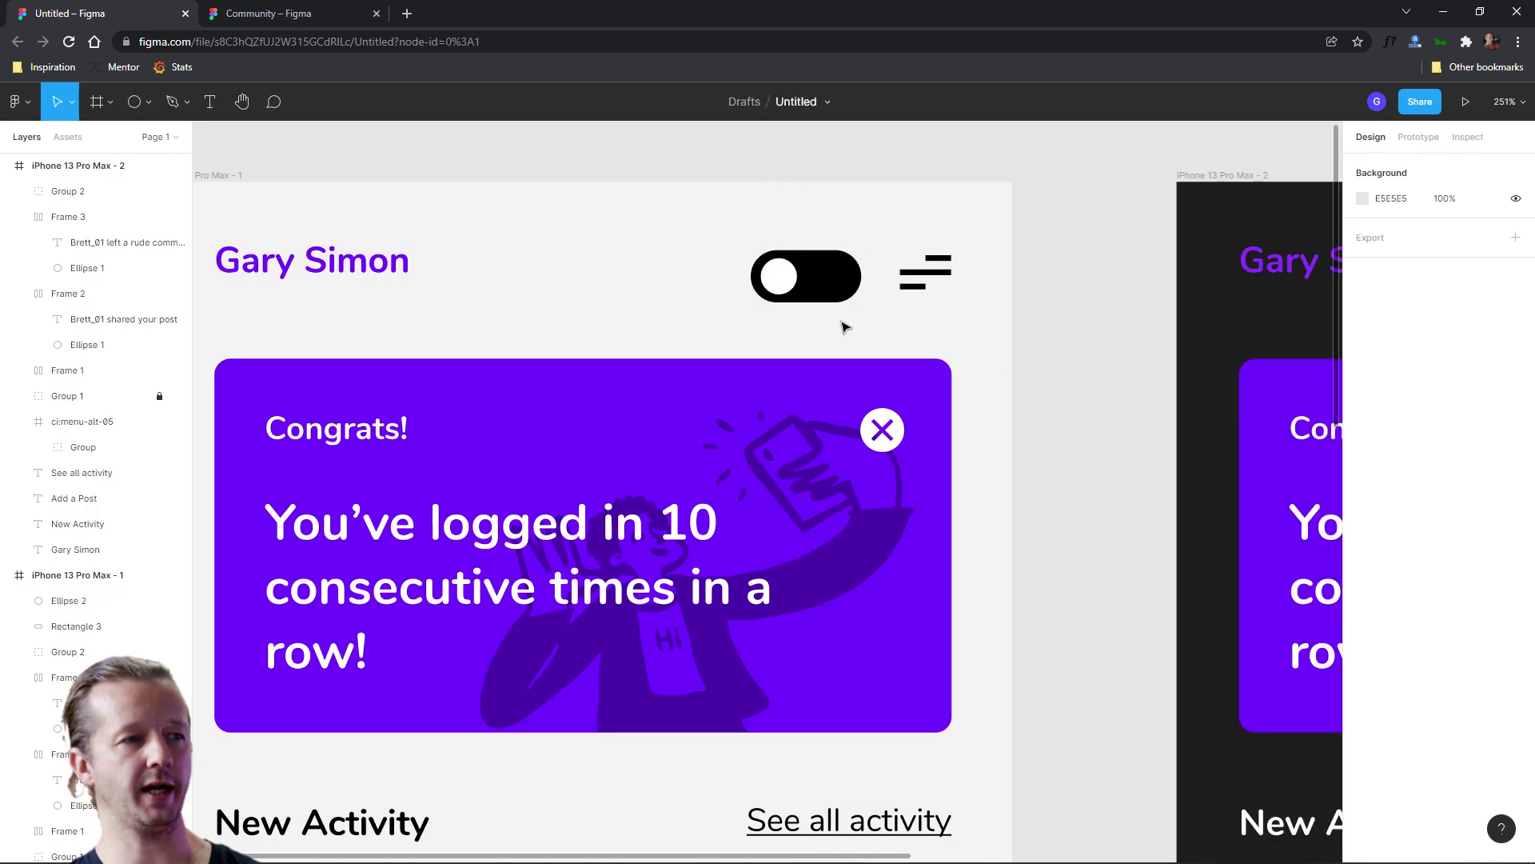
click(778, 293)
click(583, 240)
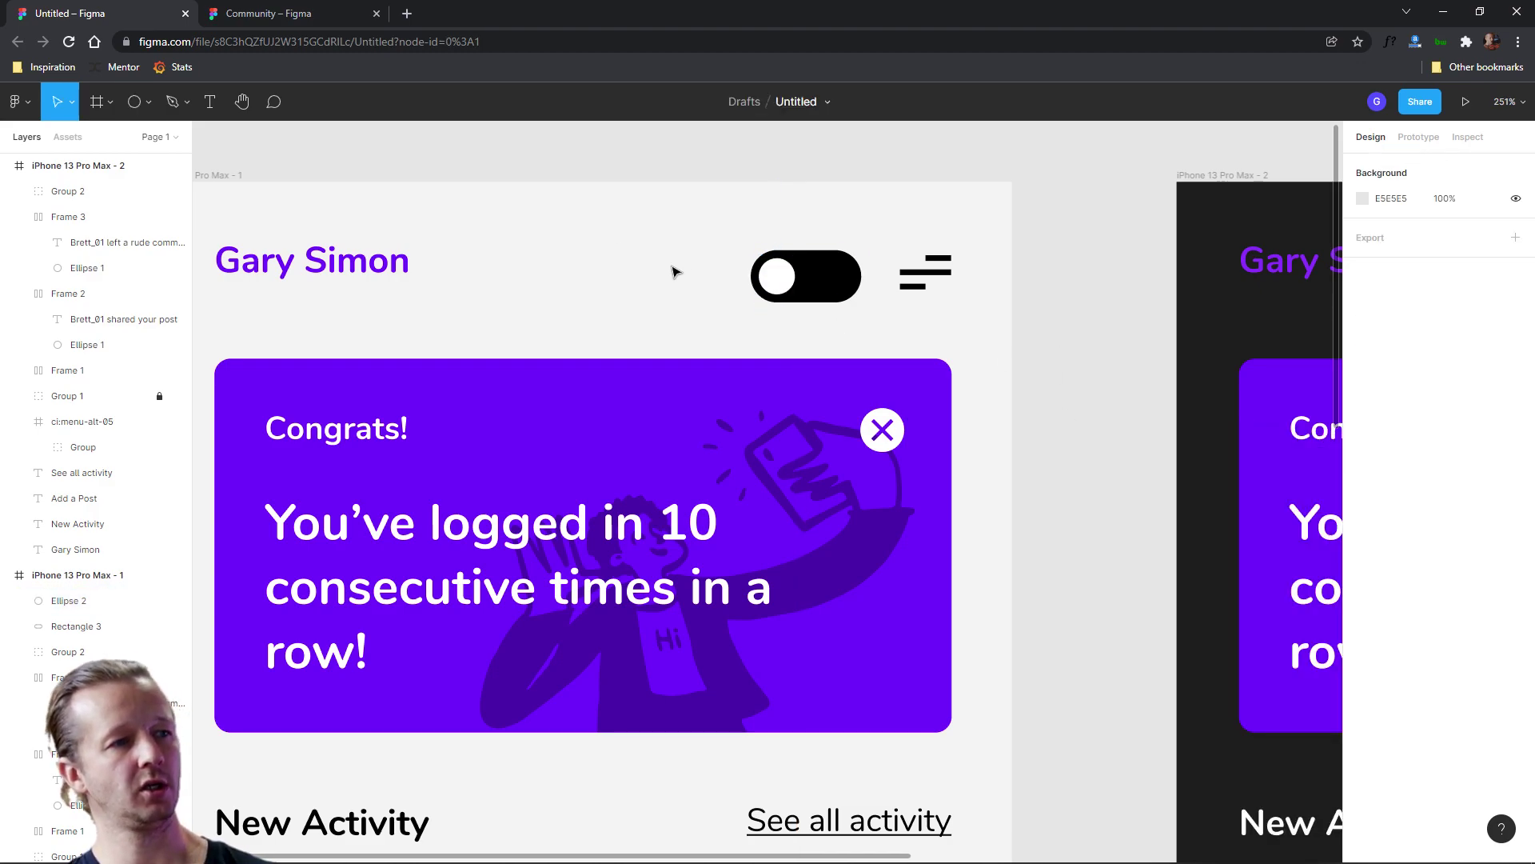
Narrow the pill using a duplicate knob as a placement guide, then delete the copy.
click(782, 285)
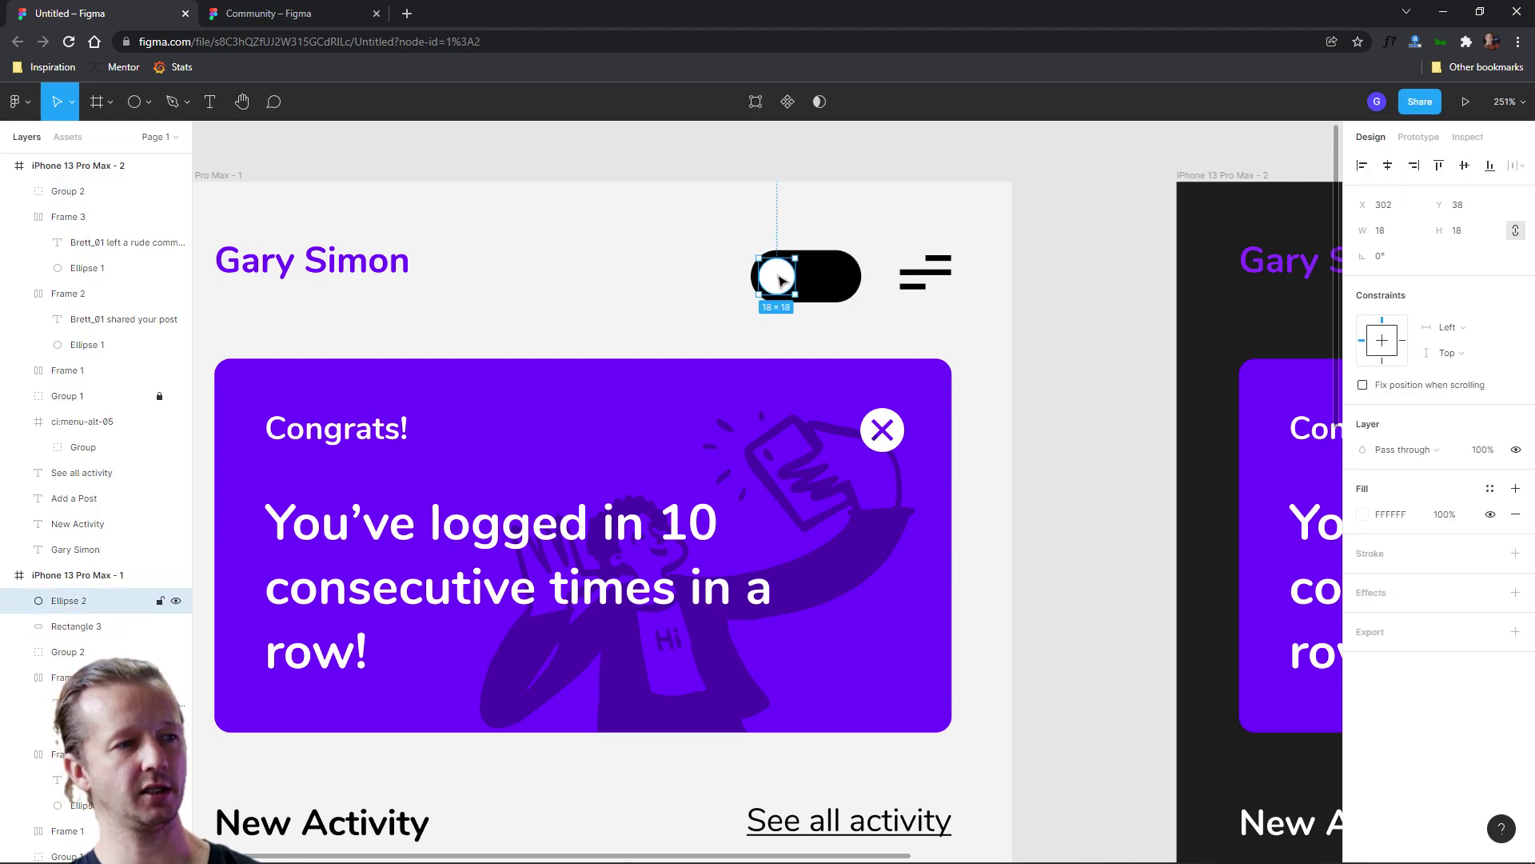
key(ctrl+d)
drag(784, 281, 844, 274)
click(852, 276)
click(852, 327)
click(811, 280)
key(Delete)
Try sliding the knob right, undo it, and marquee-select the pill and knob.
drag(776, 276, 812, 275)
key(ctrl+z)
click(876, 232)
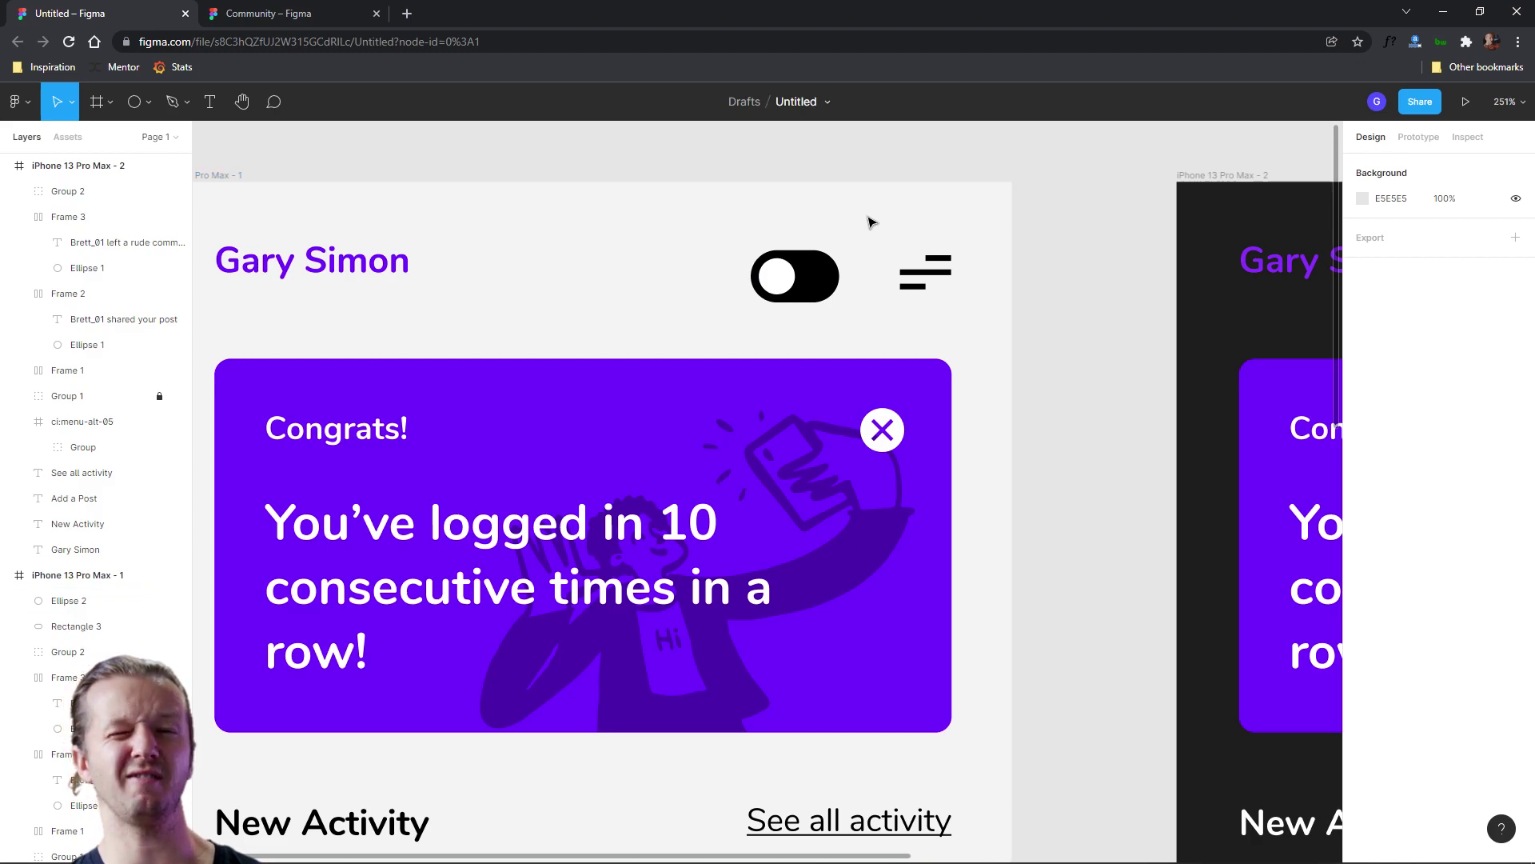
drag(714, 247, 841, 284)
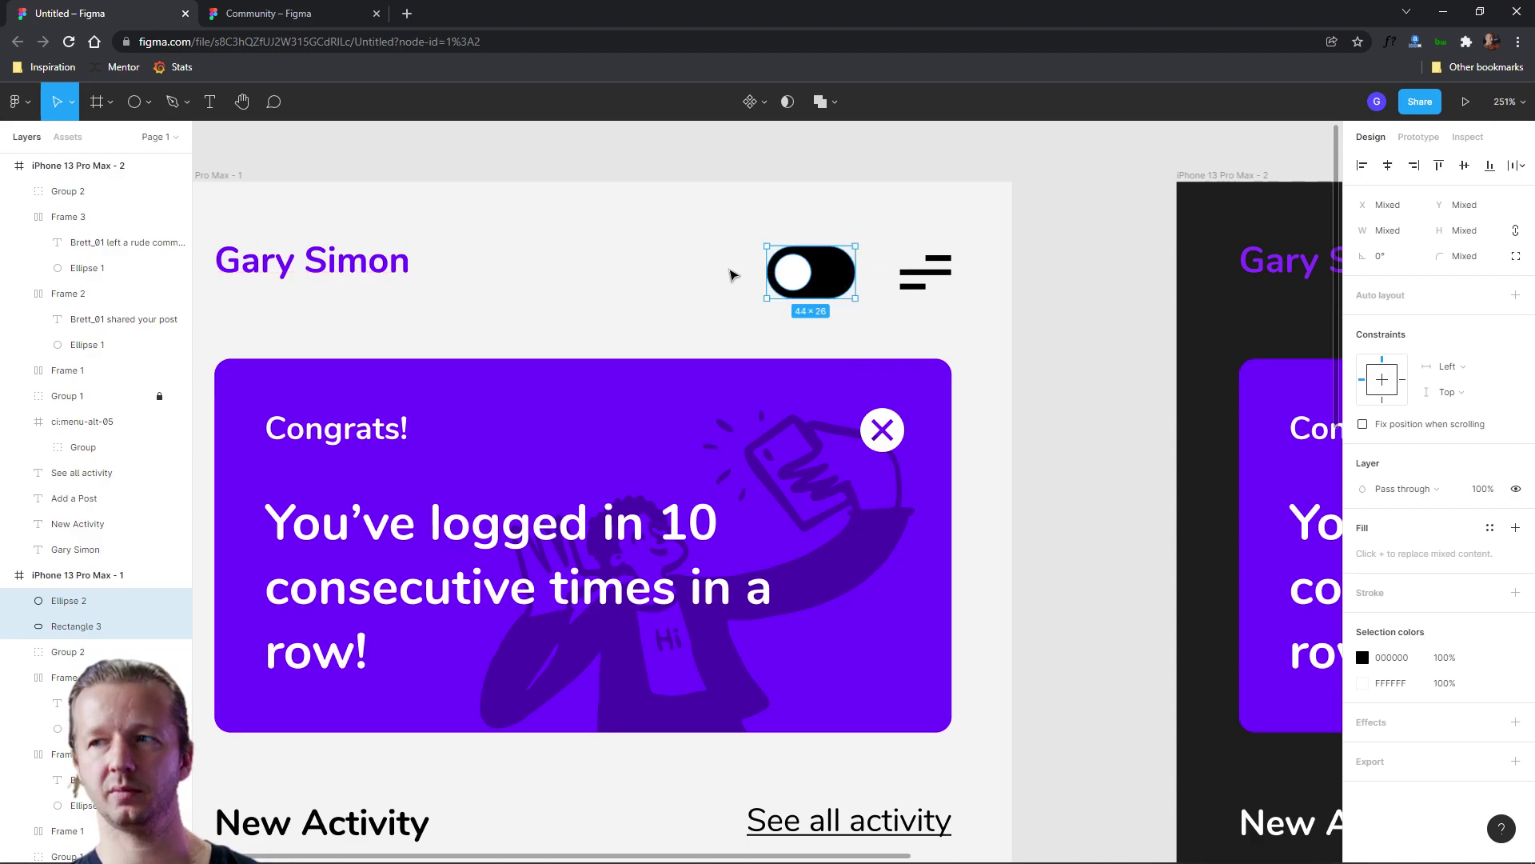
click(908, 233)
Show rulers and place two horizontal guides at the top and bottom of the header.
scroll(863, 213, down, 5)
scroll(876, 226, up, 10)
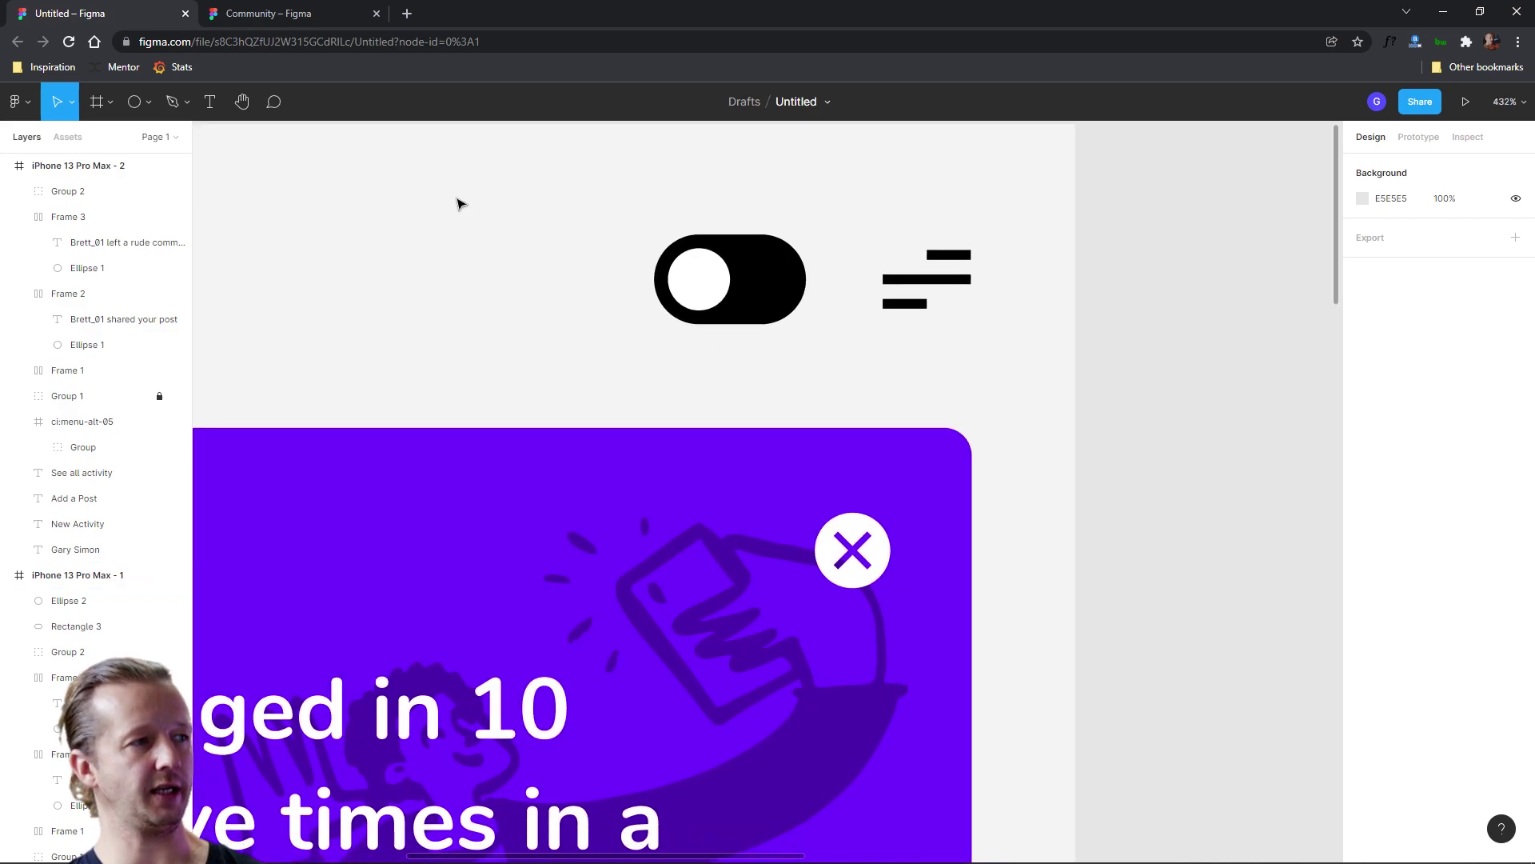
scroll(424, 217, down, 5)
drag(408, 236, 591, 235)
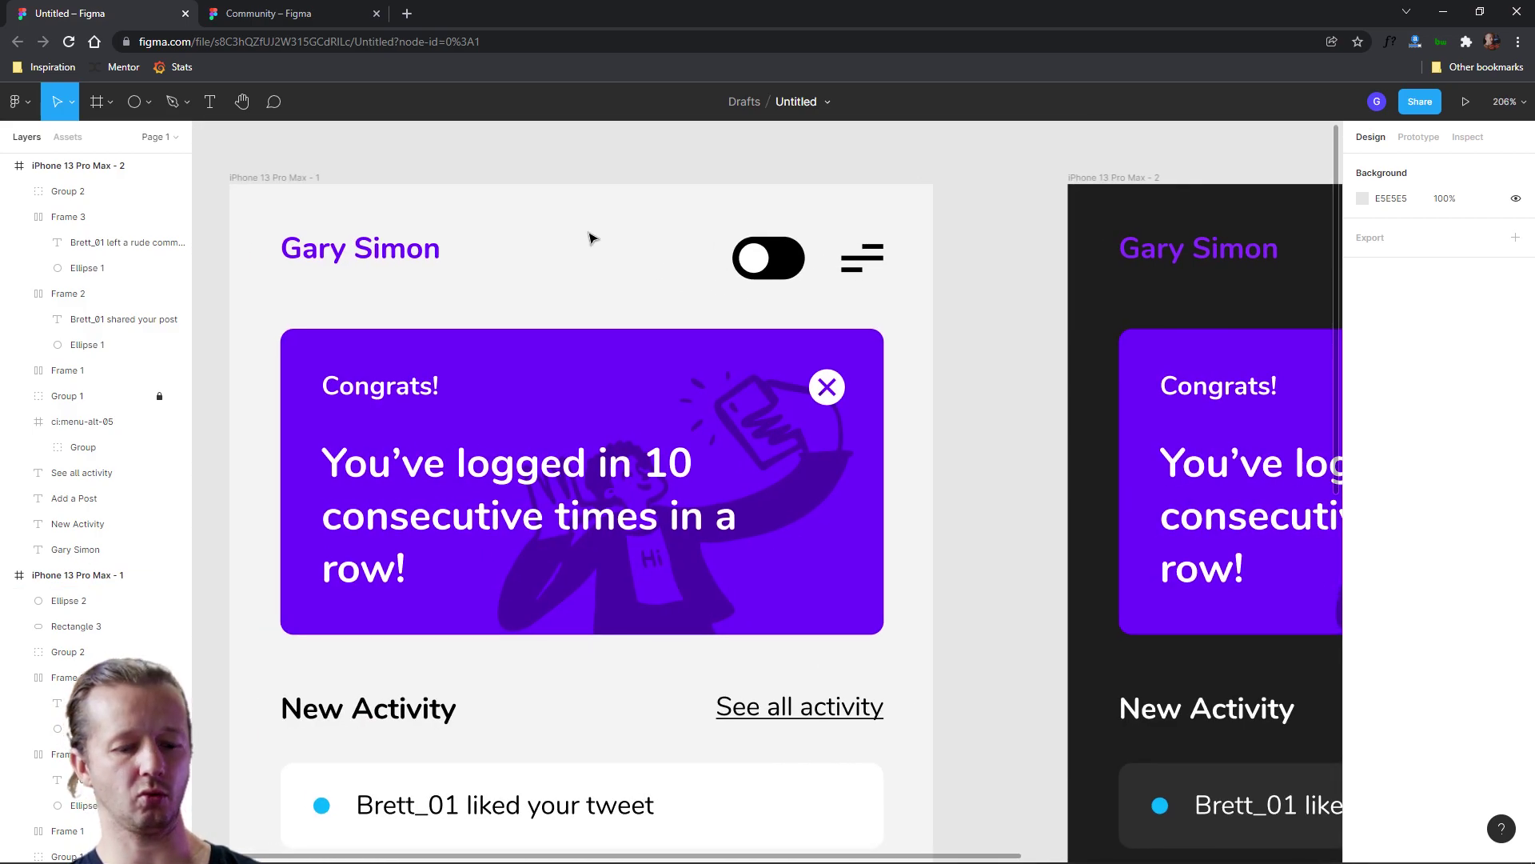
key(shift+r)
drag(695, 138, 729, 242)
drag(743, 134, 768, 256)
scroll(768, 260, up, 3)
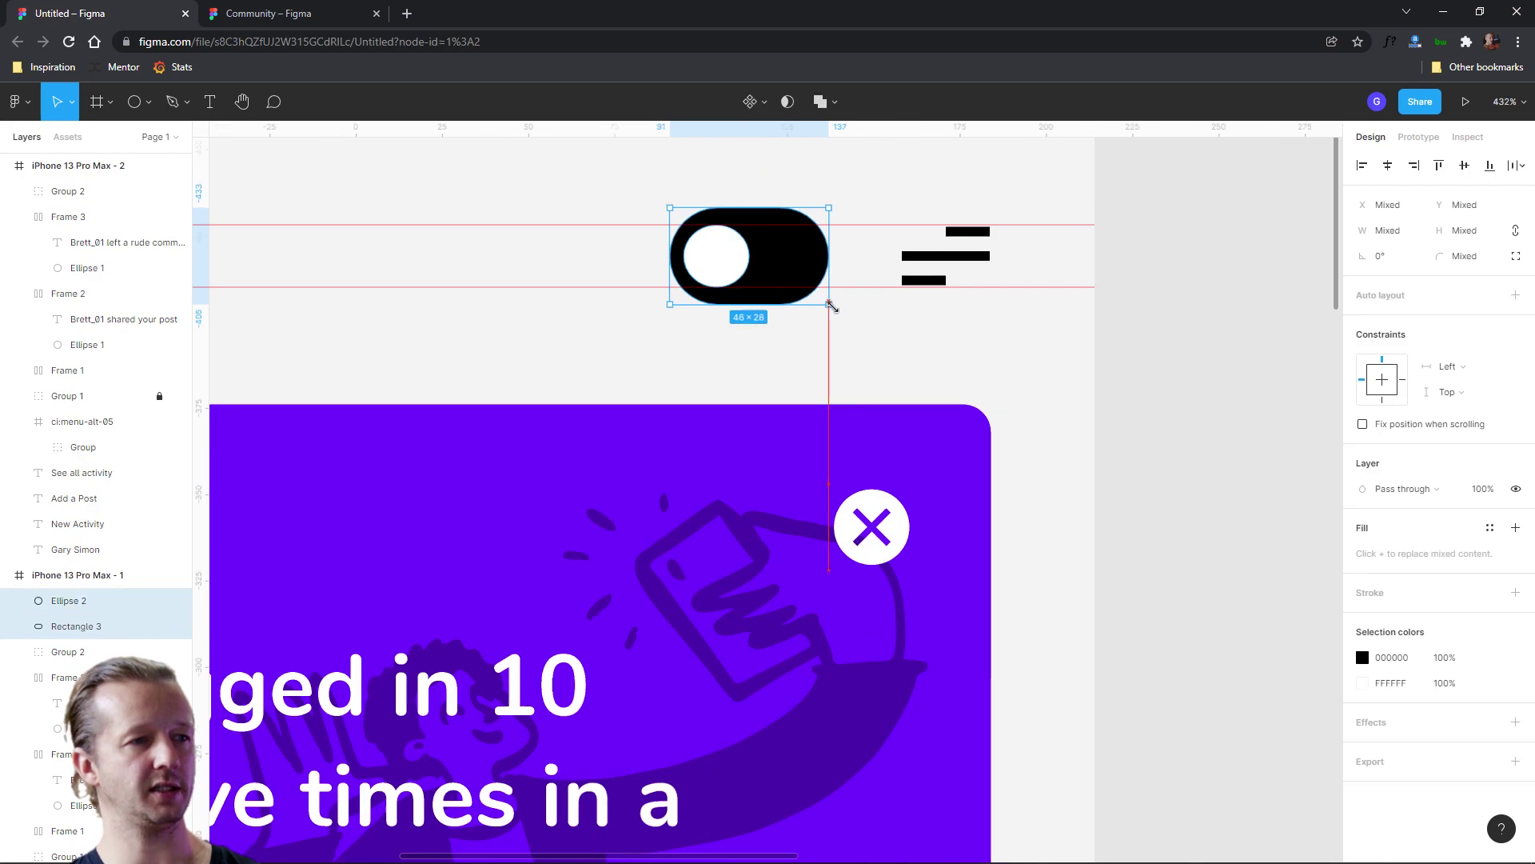
Resize the toggle to 30×18 between the guides, hide rulers, and select it.
drag(829, 305, 860, 272)
key(ctrl+z)
click(816, 346)
scroll(872, 336, down, 5)
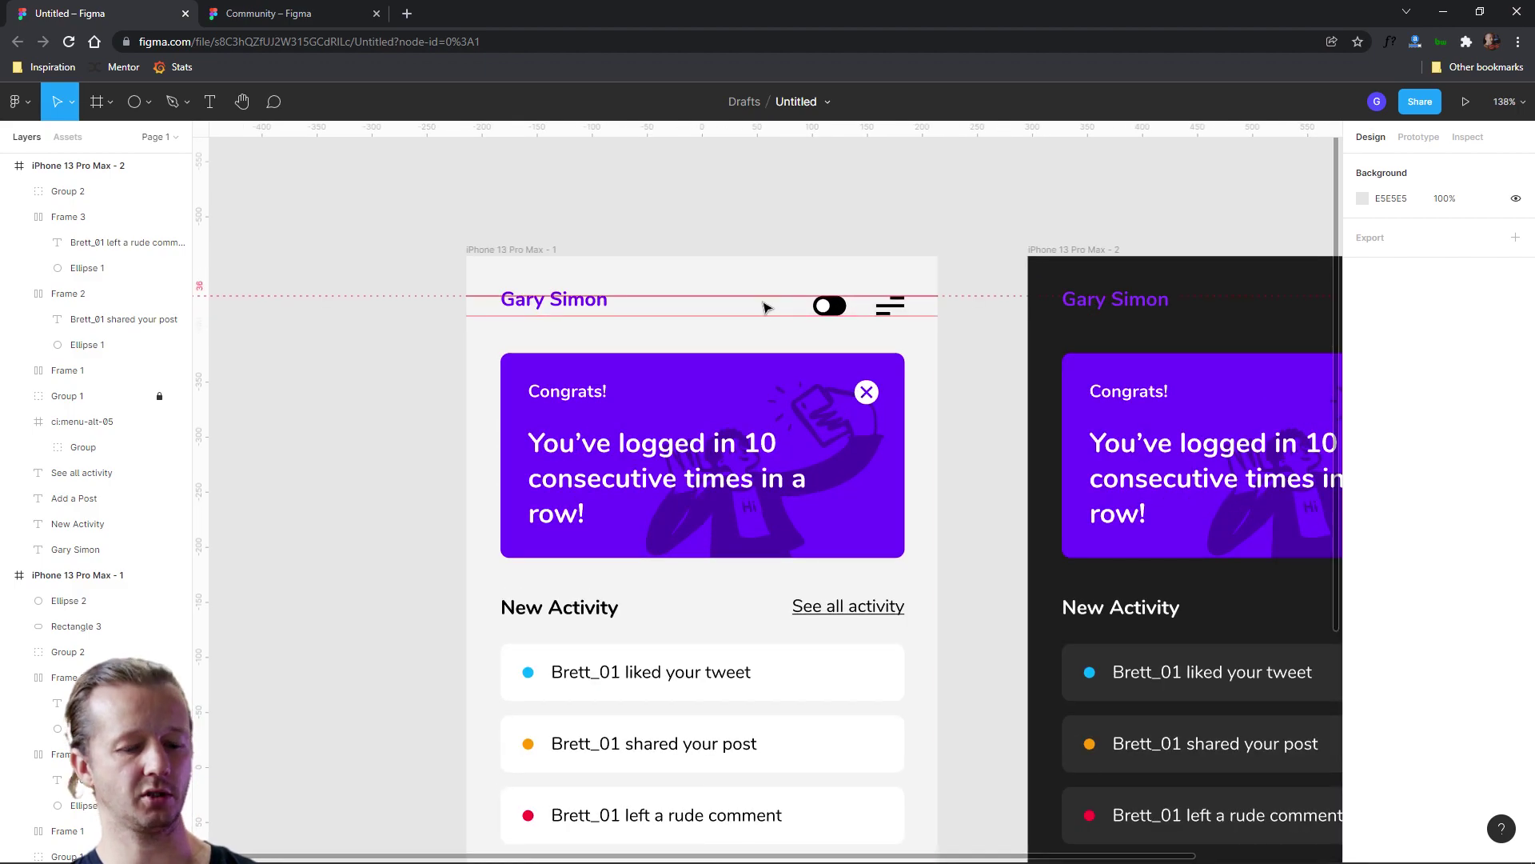
key(shift+r)
drag(764, 282, 845, 299)
Make the toggle Component 2 with a second variant, and drag the set beside the light screen.
right_click(841, 310)
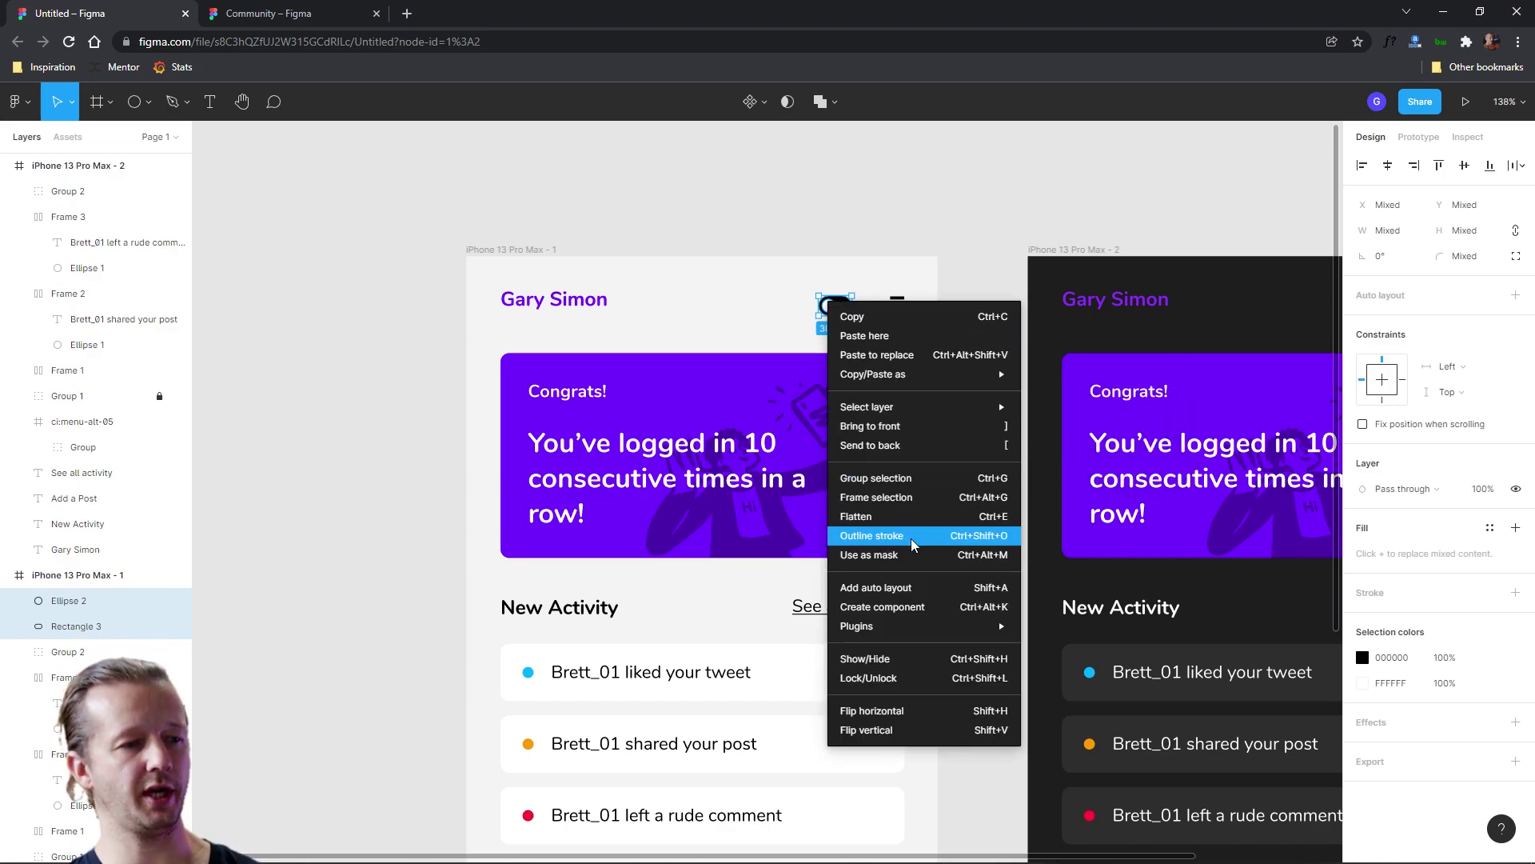
click(882, 607)
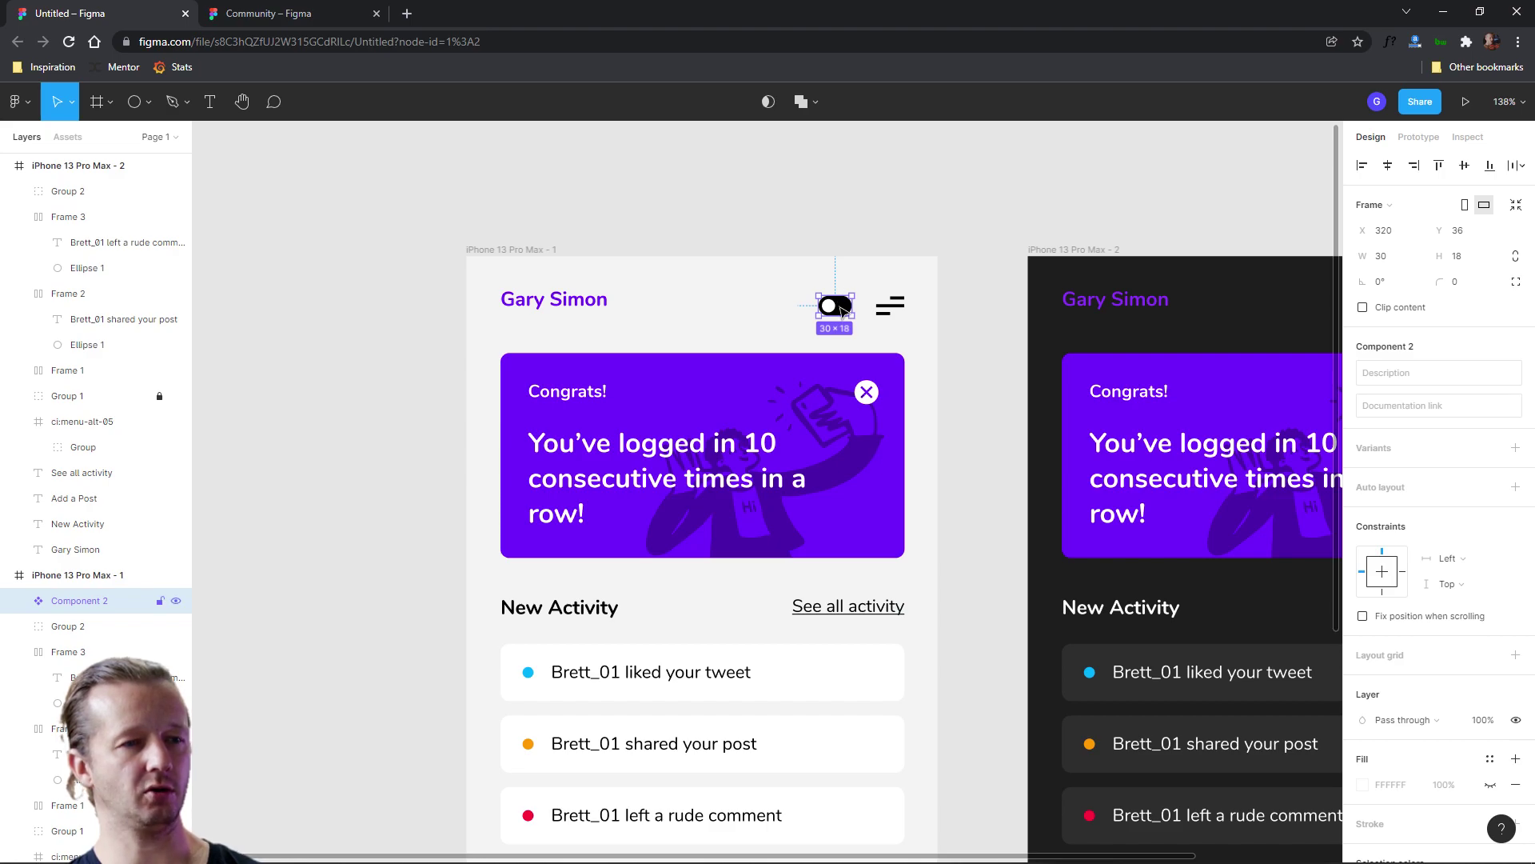
click(1514, 448)
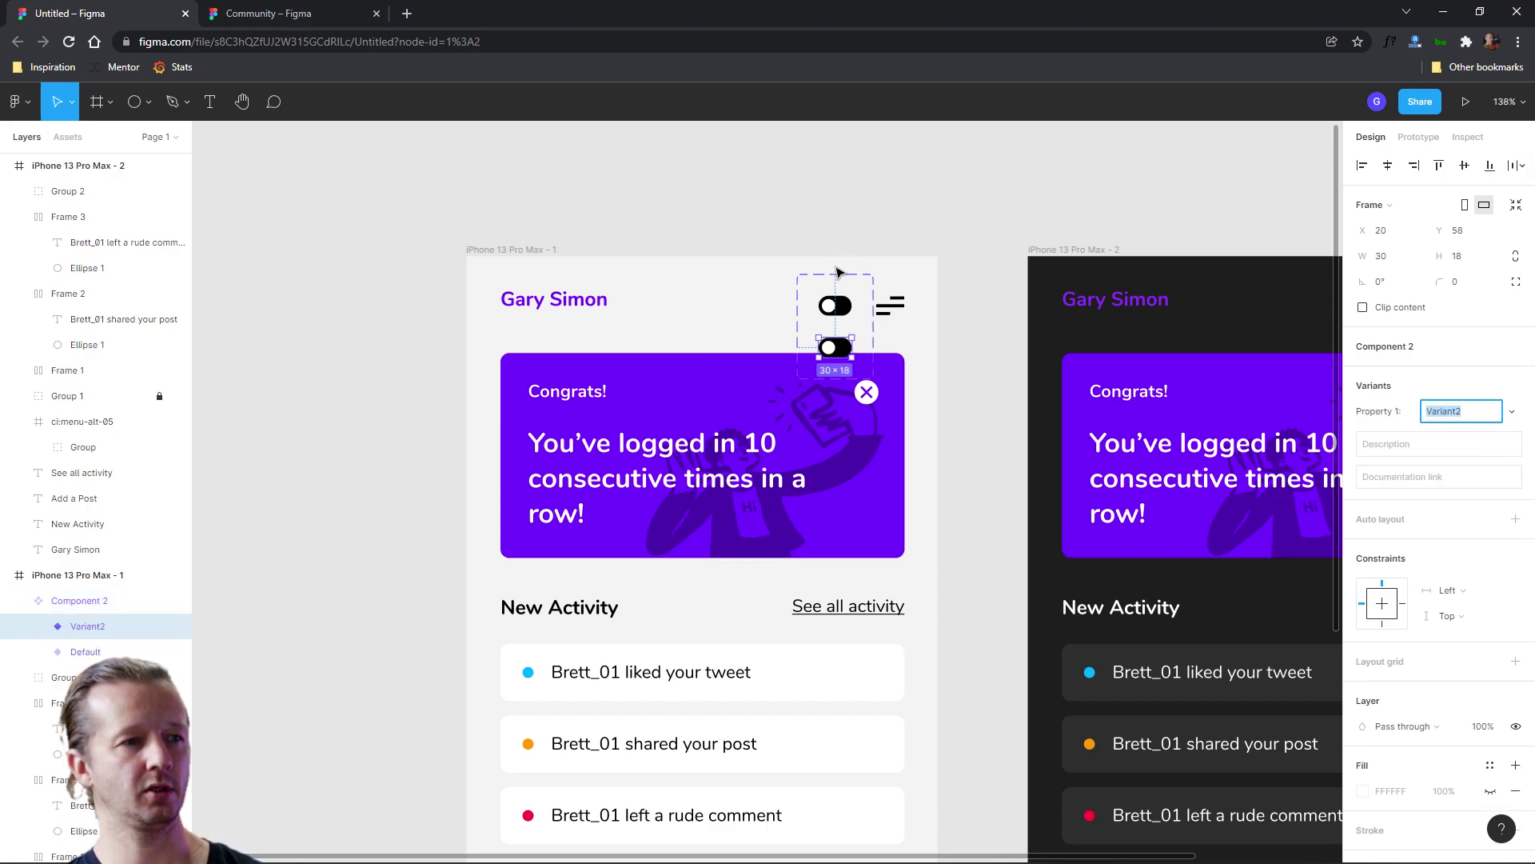
click(812, 275)
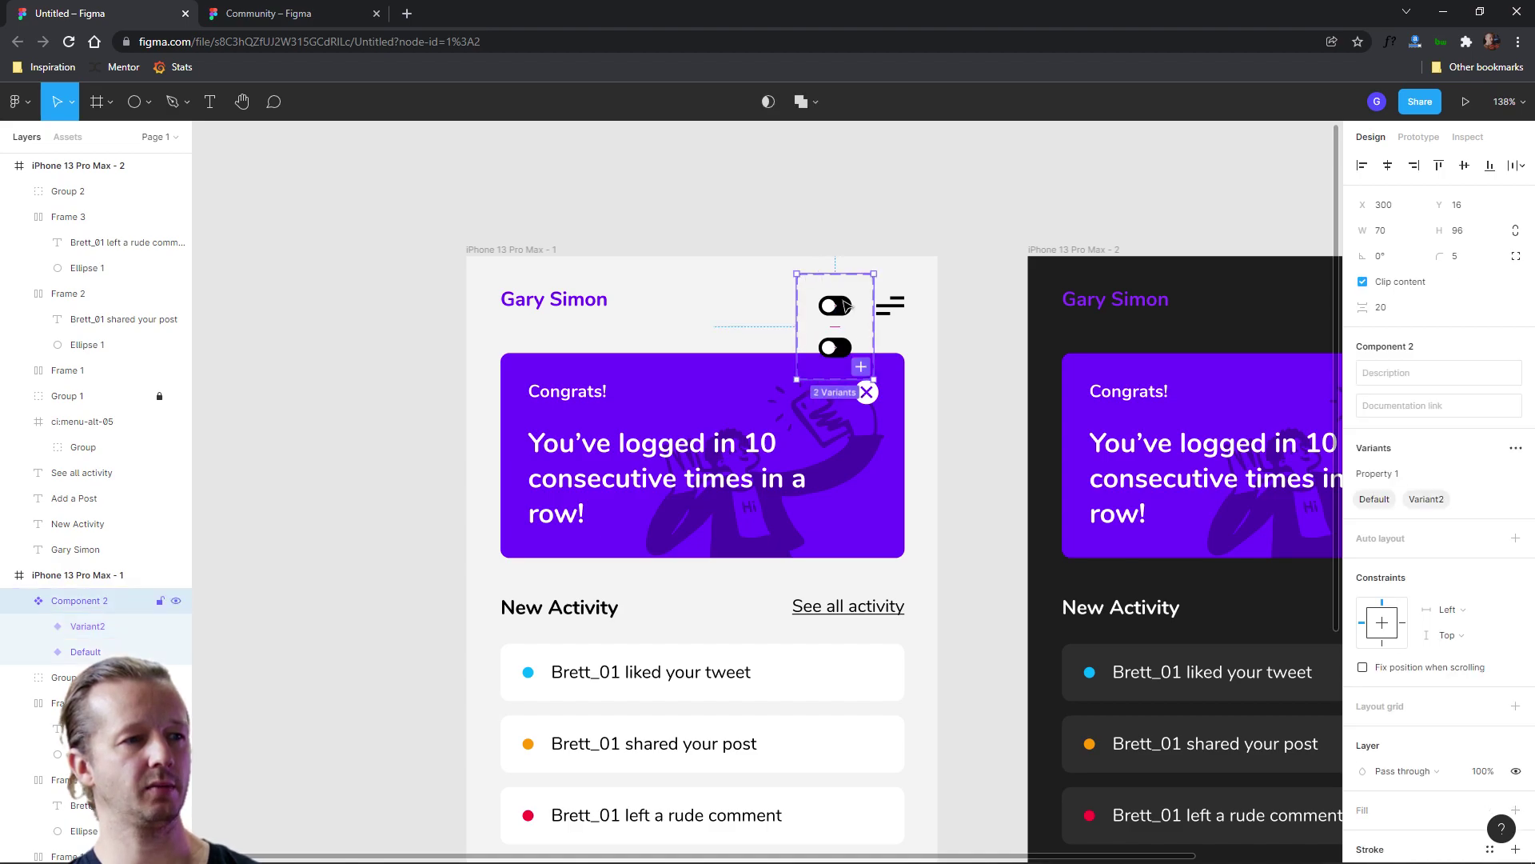
drag(843, 283, 376, 274)
drag(567, 214, 624, 202)
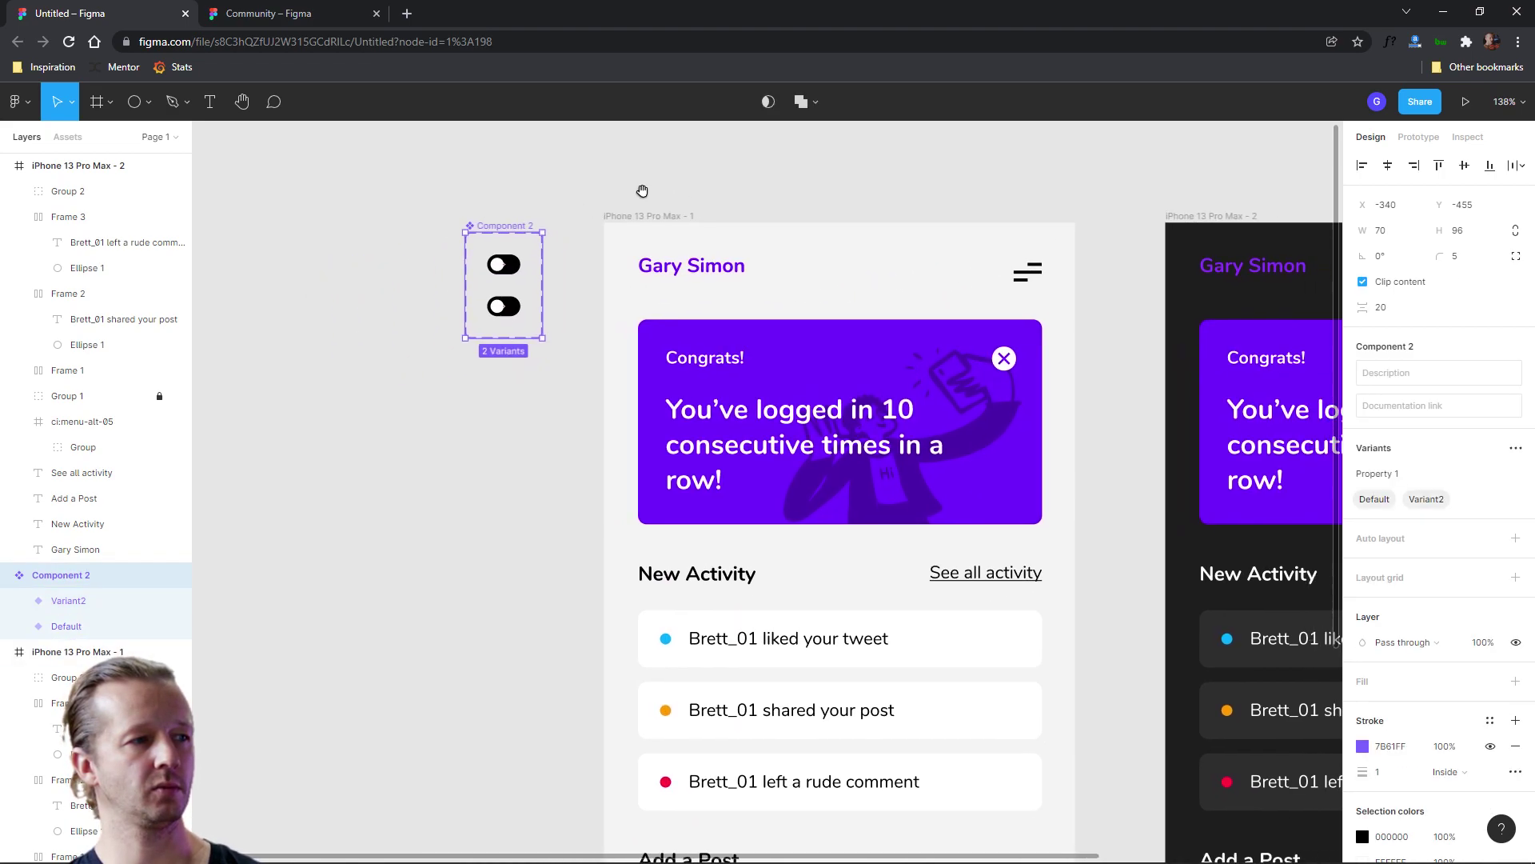
Move the second toggle variant's knob to the right end of its track.
click(512, 309)
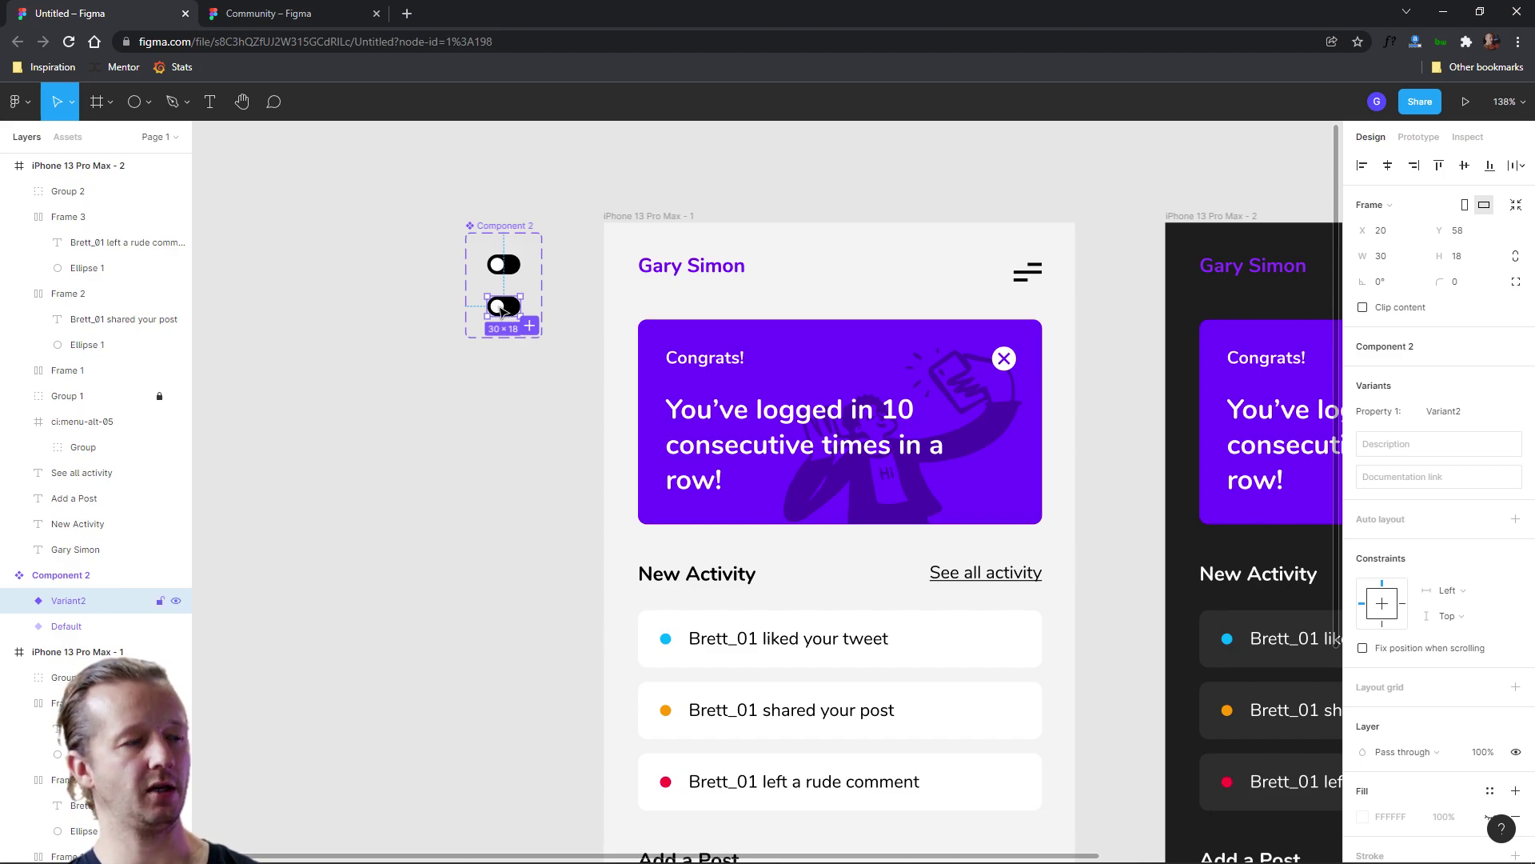
double_click(500, 310)
scroll(504, 312, up, 10)
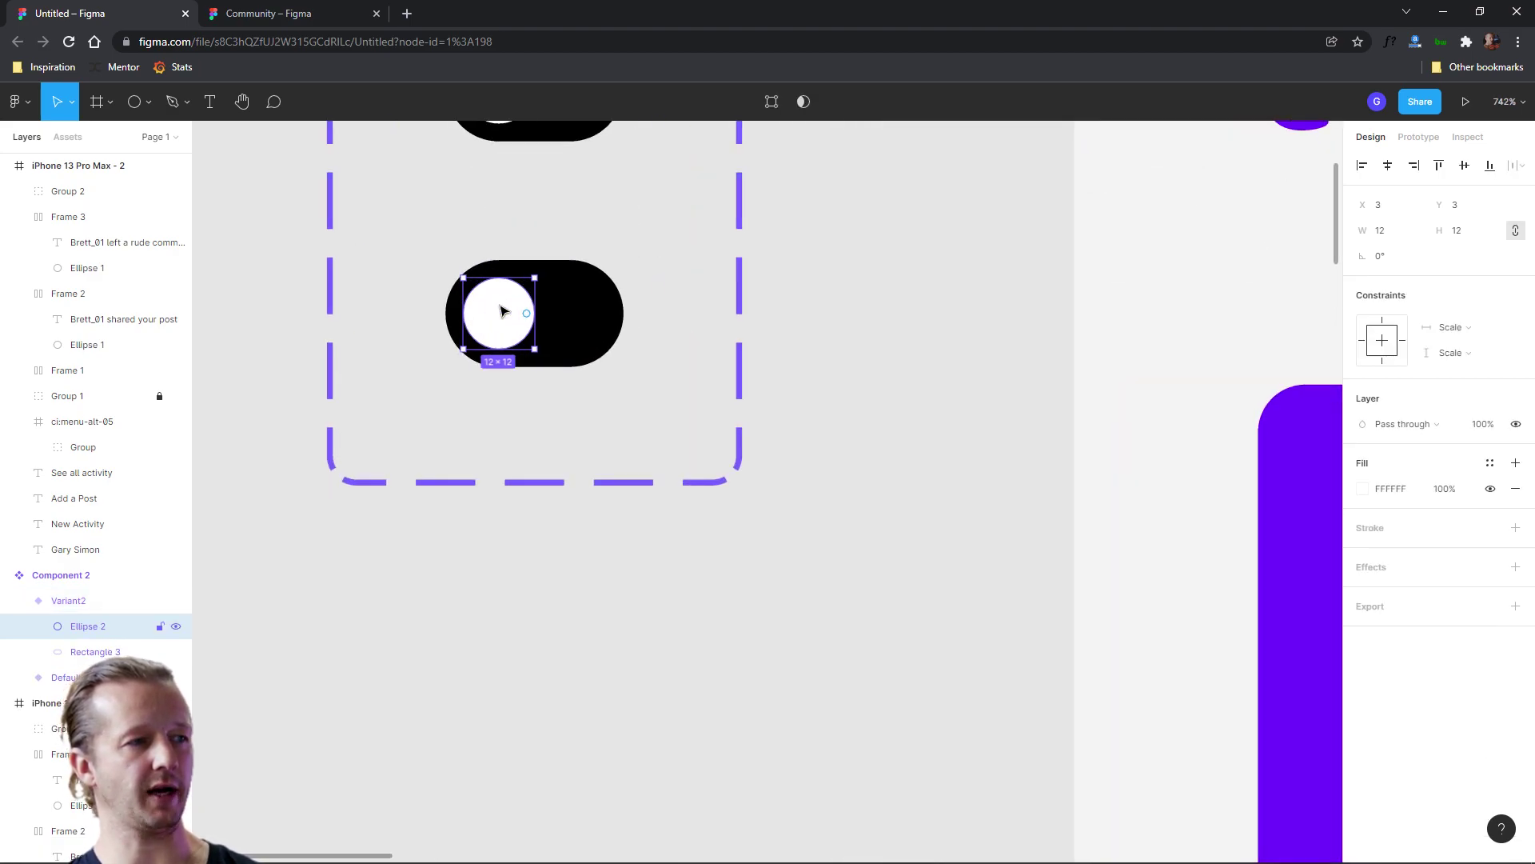
drag(553, 311, 571, 312)
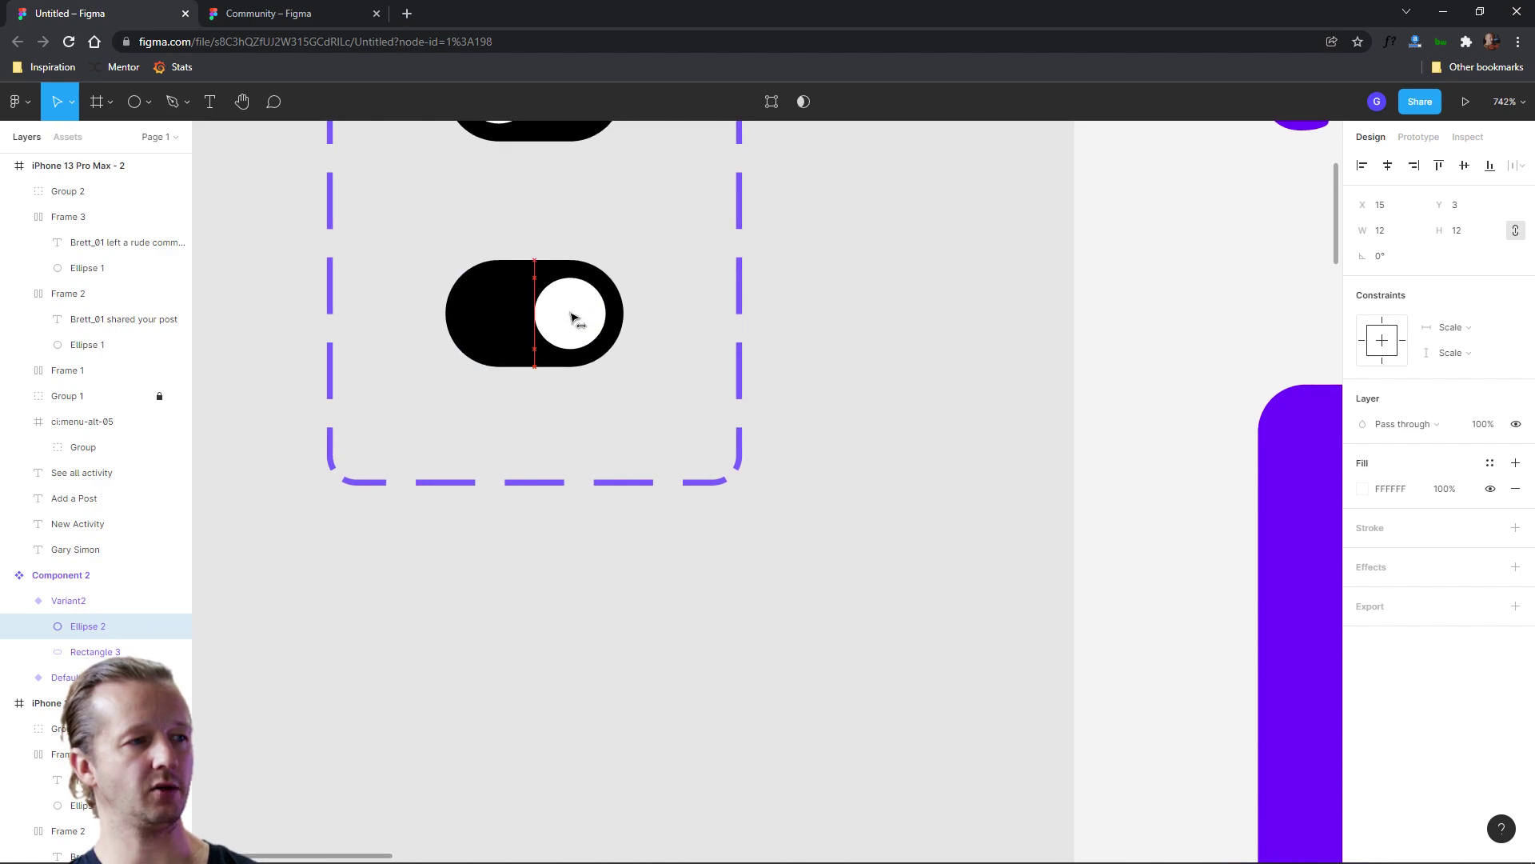
click(710, 294)
scroll(675, 312, down, 5)
Set the second variant's track fill to white (FFFFFF).
drag(675, 312, 534, 357)
click(453, 348)
scroll(452, 347, up, 5)
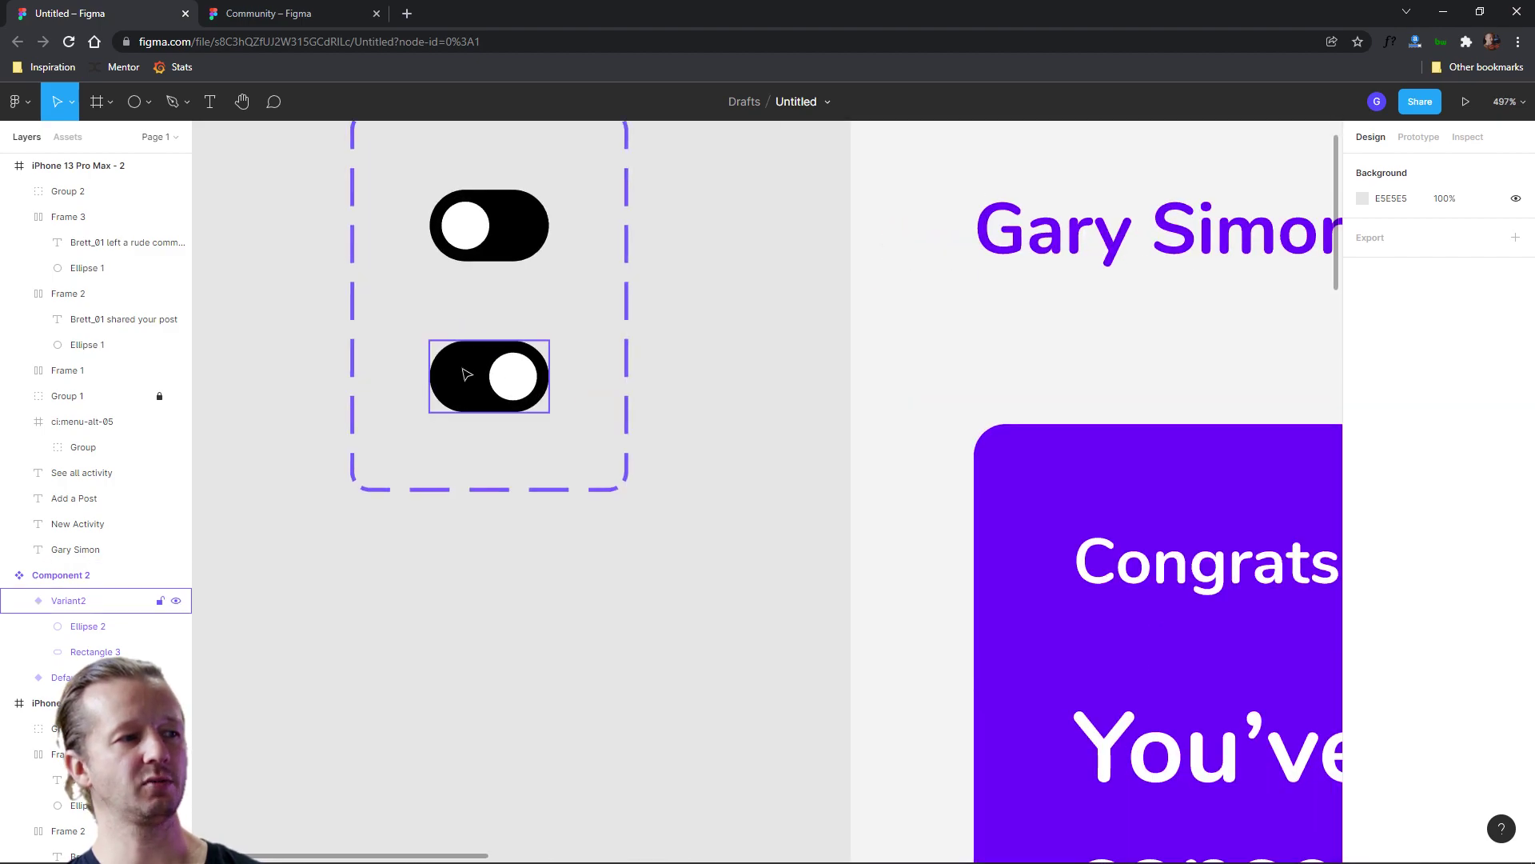
click(624, 367)
scroll(624, 367, down, 8)
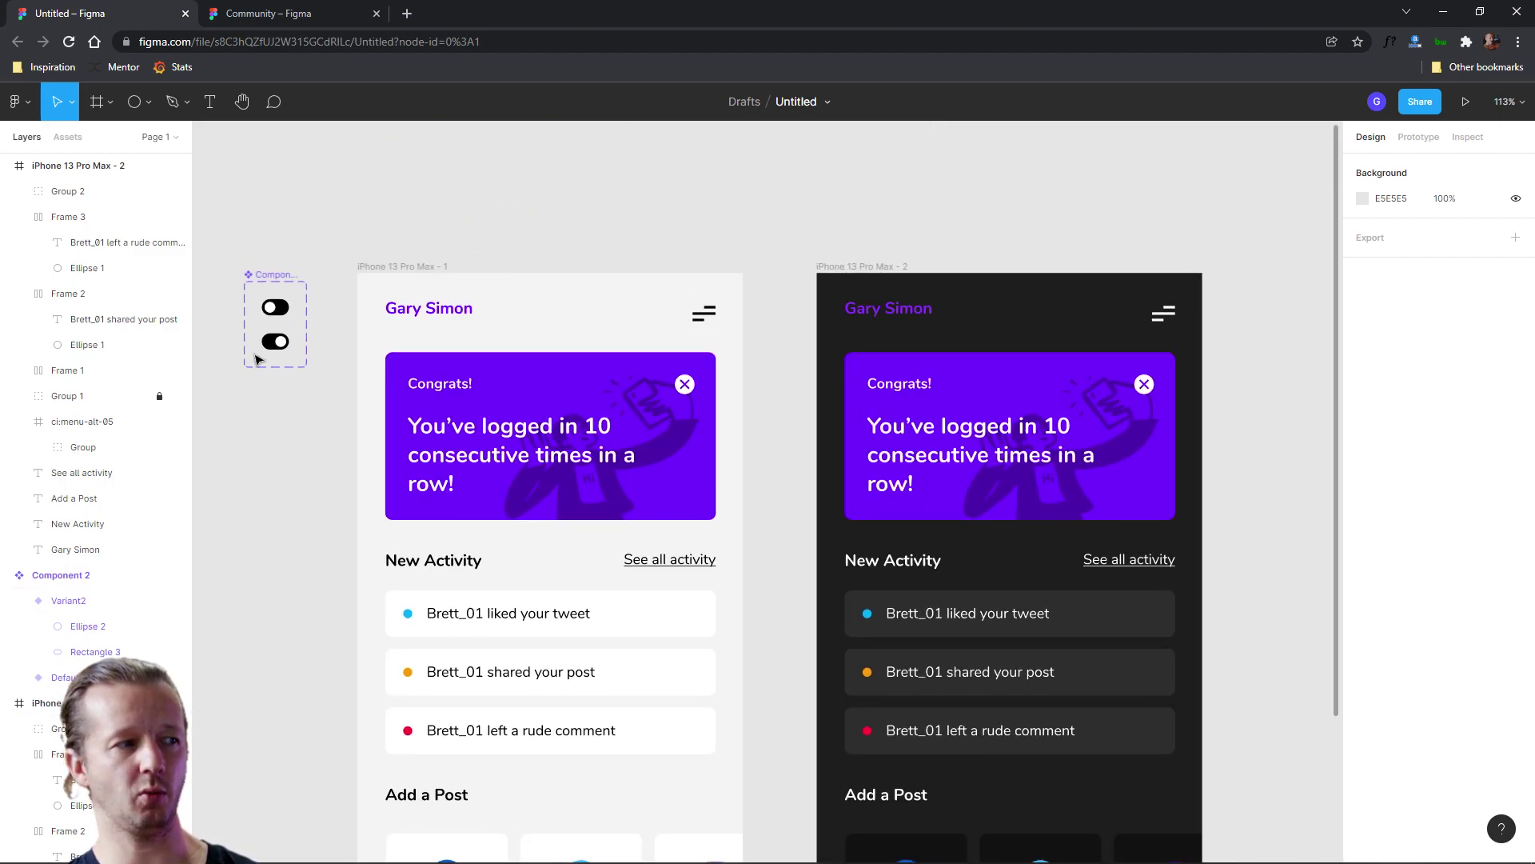
click(280, 344)
scroll(280, 344, up, 8)
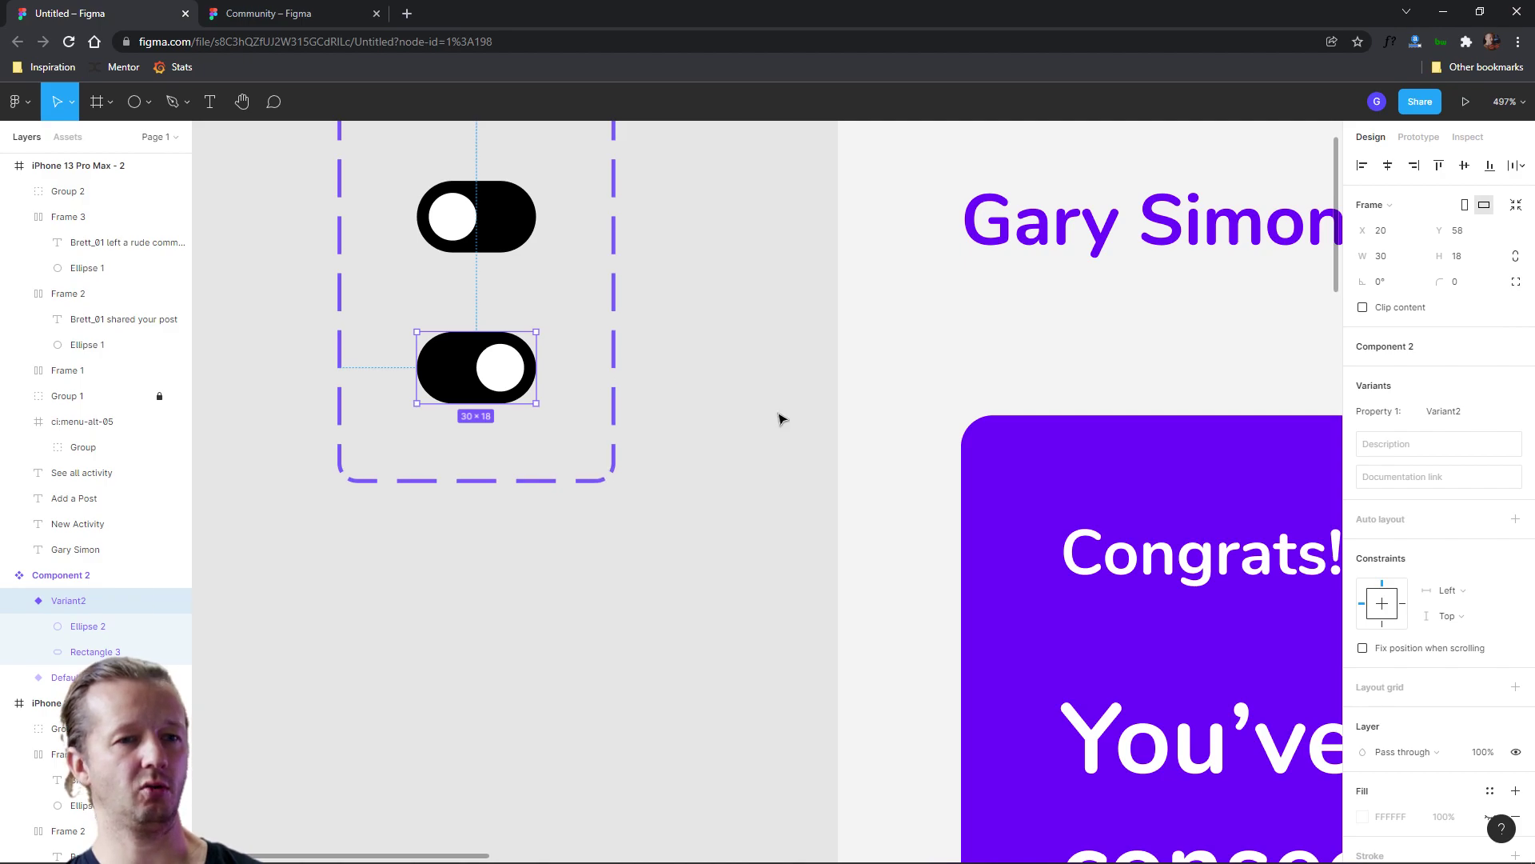
double_click(442, 371)
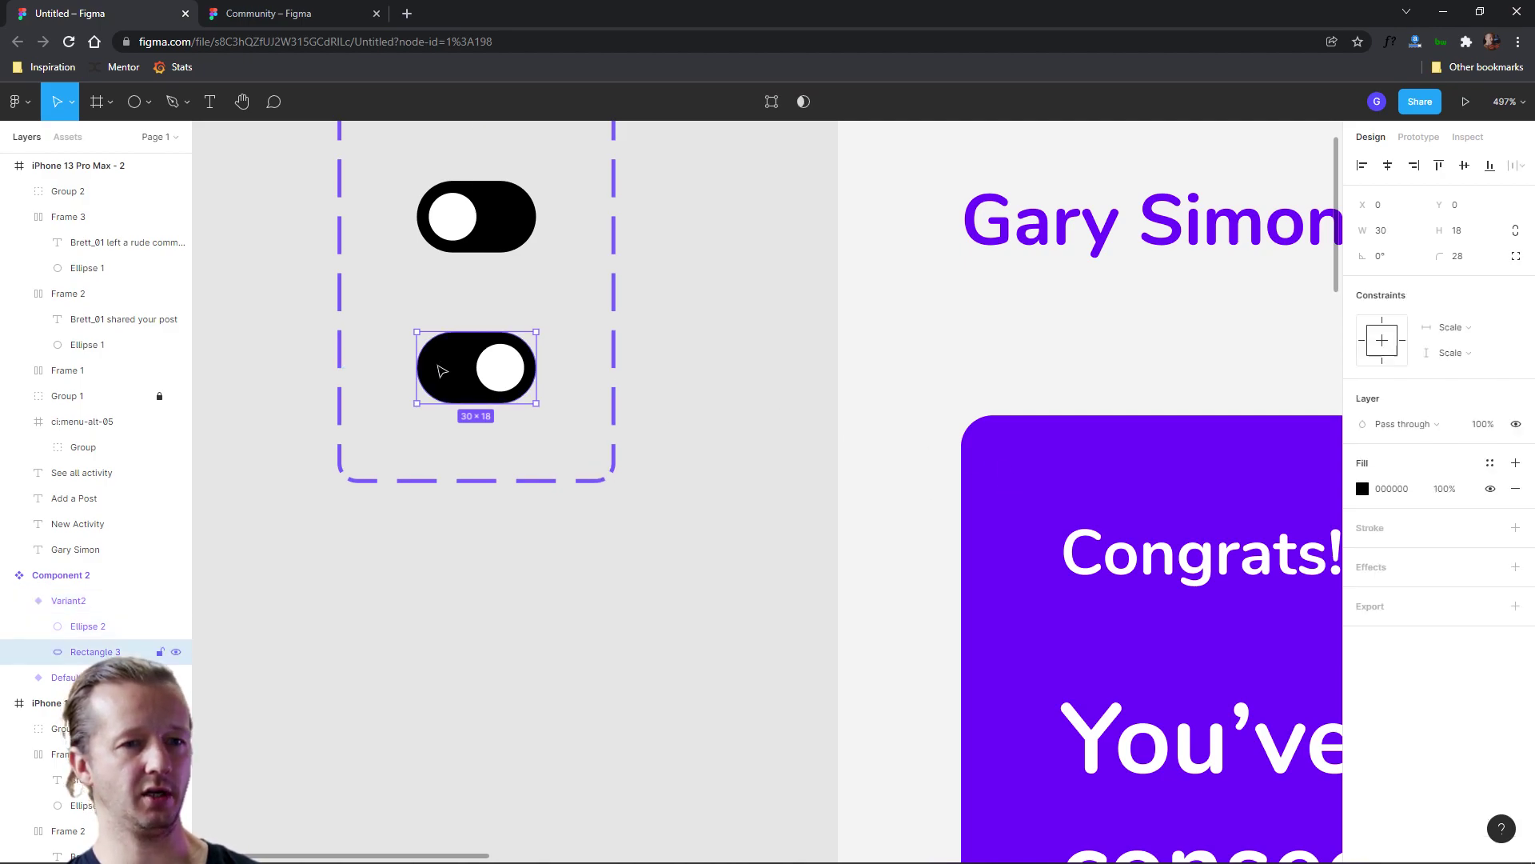
click(1363, 488)
drag(1170, 504, 1131, 449)
Give the second variant's knob (Ellipse 2) a dark #1D1D1D fill sampled with the eyedropper.
click(509, 368)
scroll(886, 442, down, 15)
scroll(886, 442, down, 1)
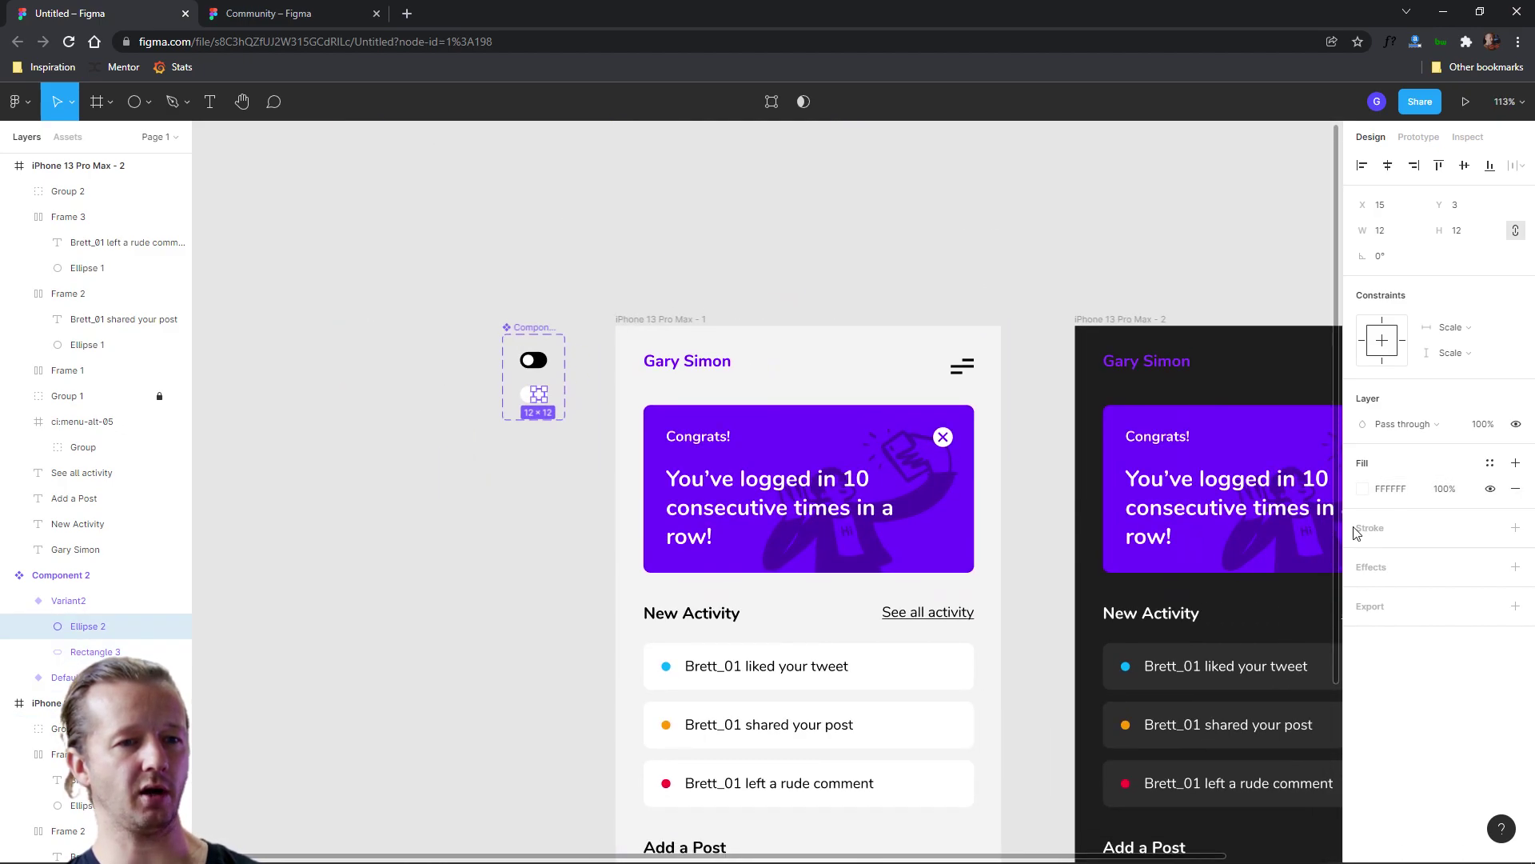
click(1363, 488)
click(1174, 684)
key(Escape)
click(823, 274)
scroll(576, 397, up, 5)
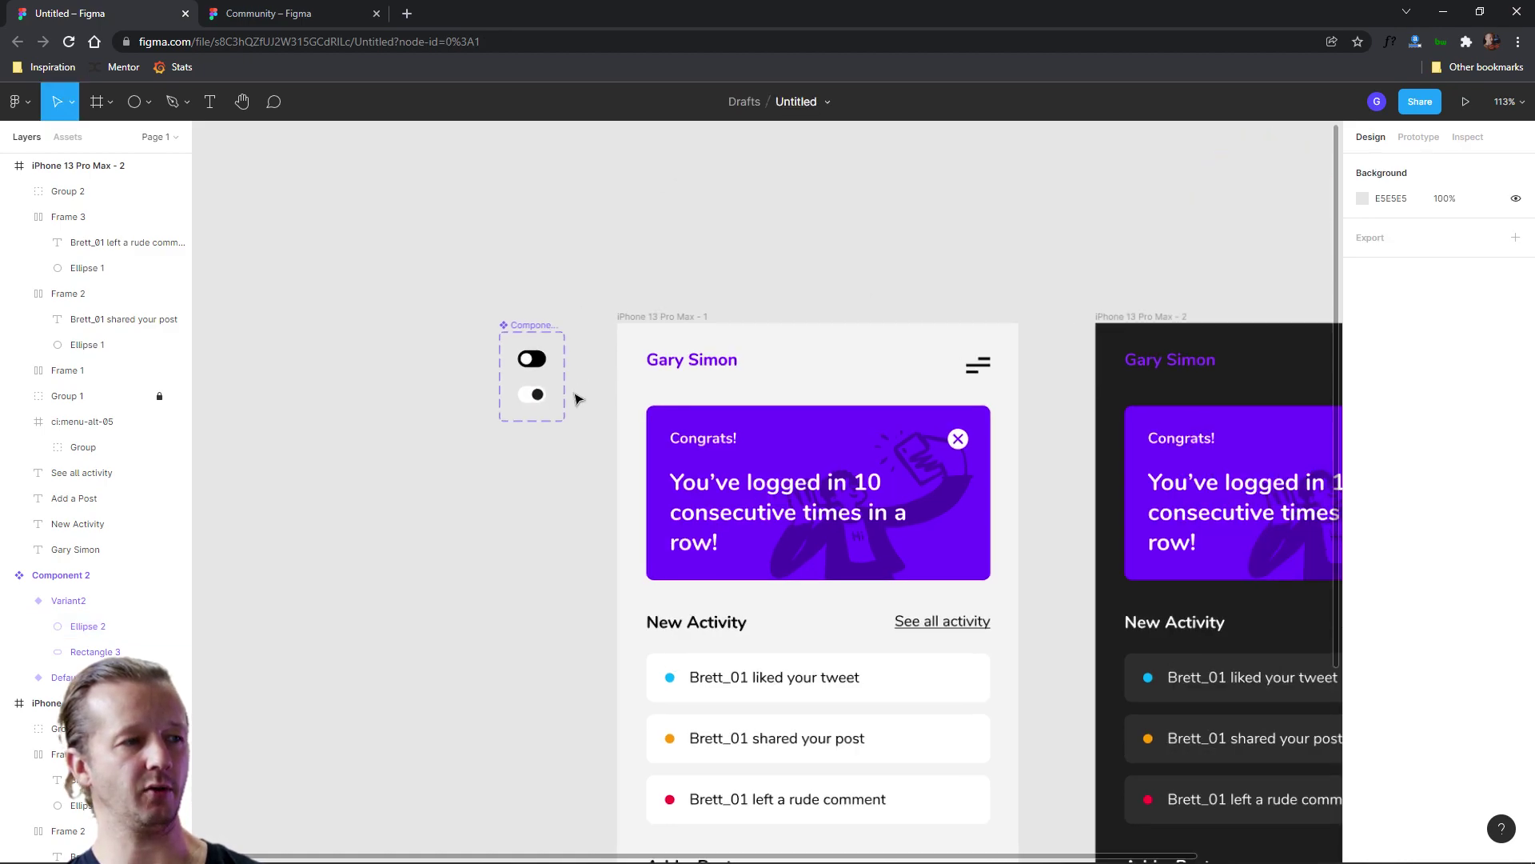
Rename the Property 1 values of the two variants to 'light' and 'dark'.
click(460, 310)
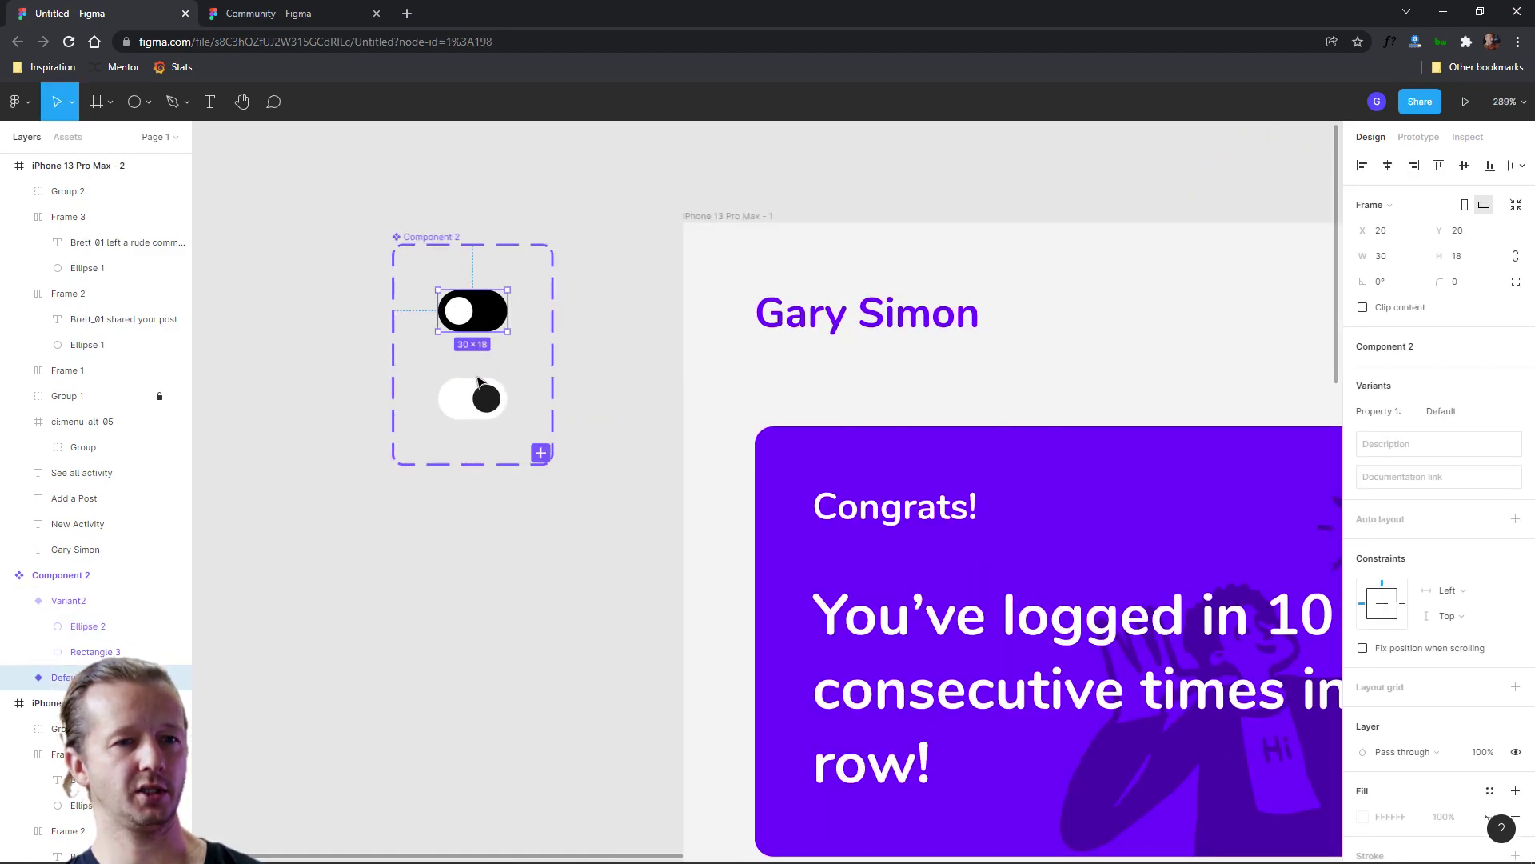
click(1468, 412)
text(light)
key(Return)
click(471, 398)
click(1476, 412)
text(dark)
key(Return)
scroll(570, 240, down, 3)
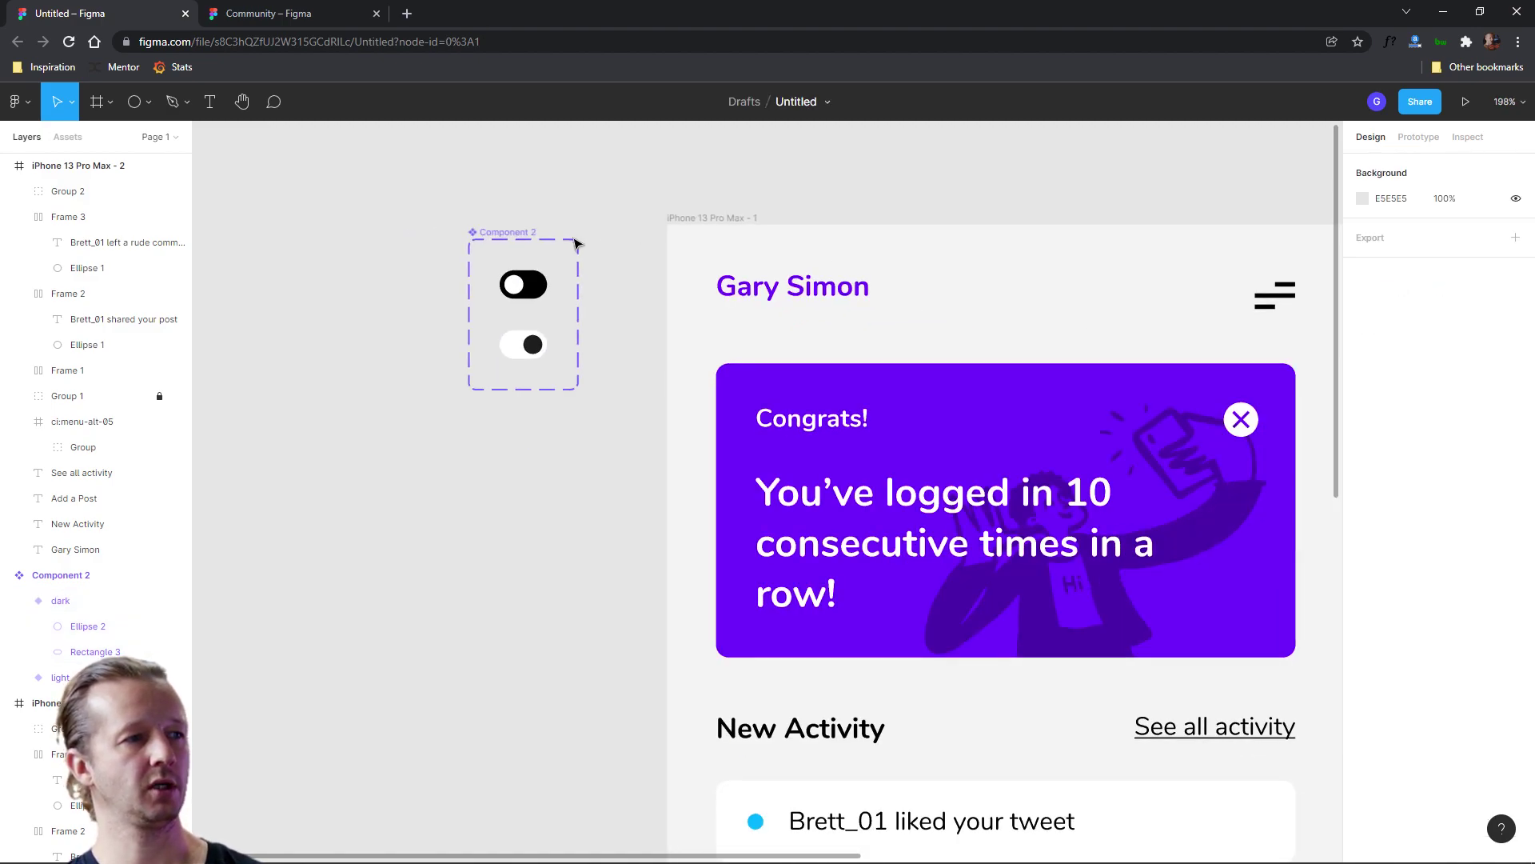
Connect the light variant to the dark variant with On tap, Change to, Smart animate.
scroll(570, 258, up, 5)
click(510, 345)
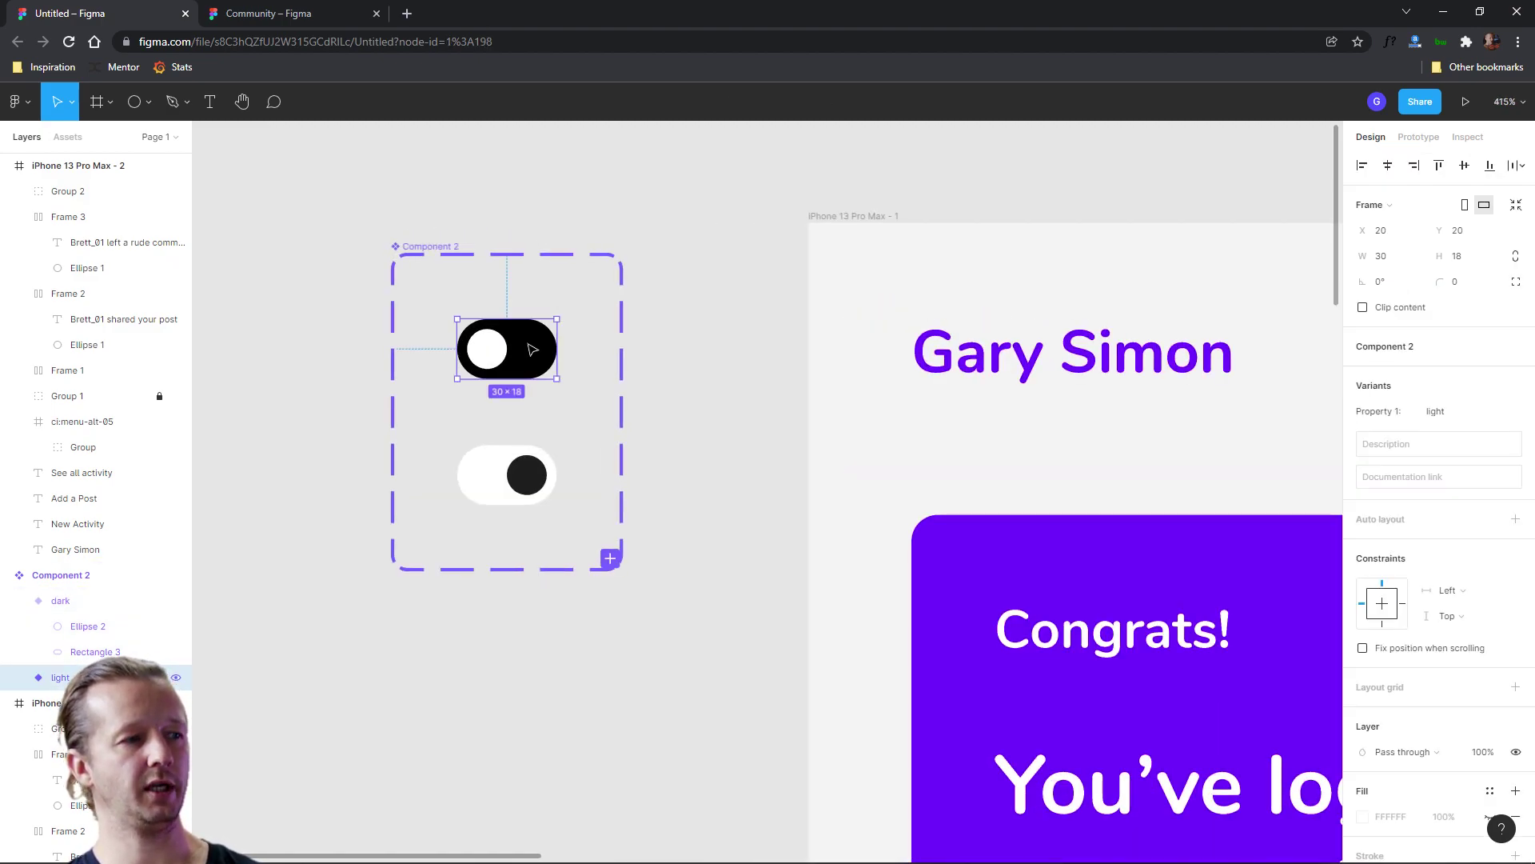
click(722, 363)
click(507, 350)
click(1419, 137)
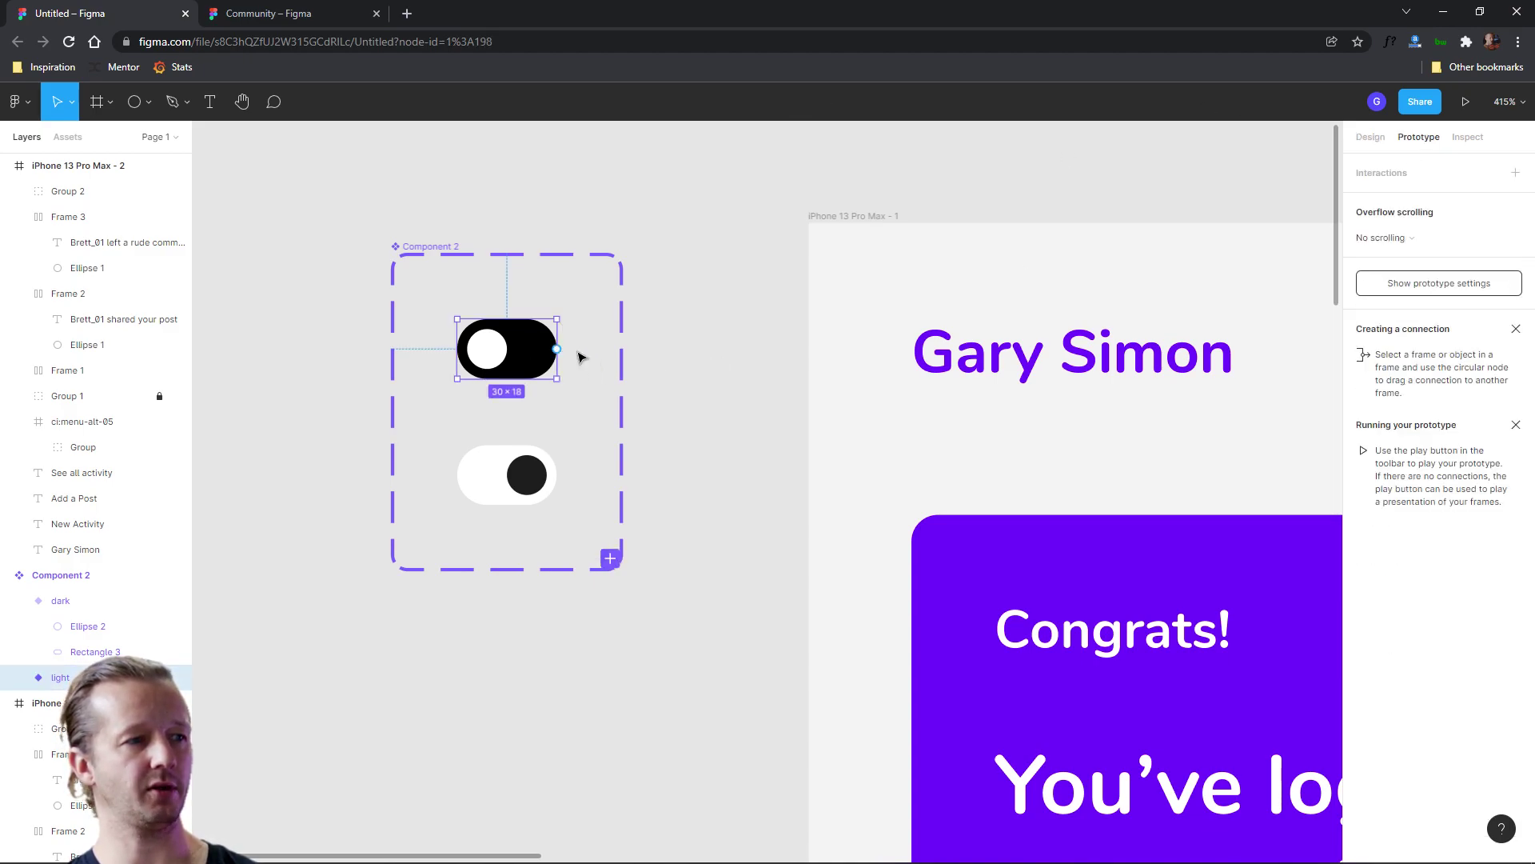
drag(558, 349, 524, 477)
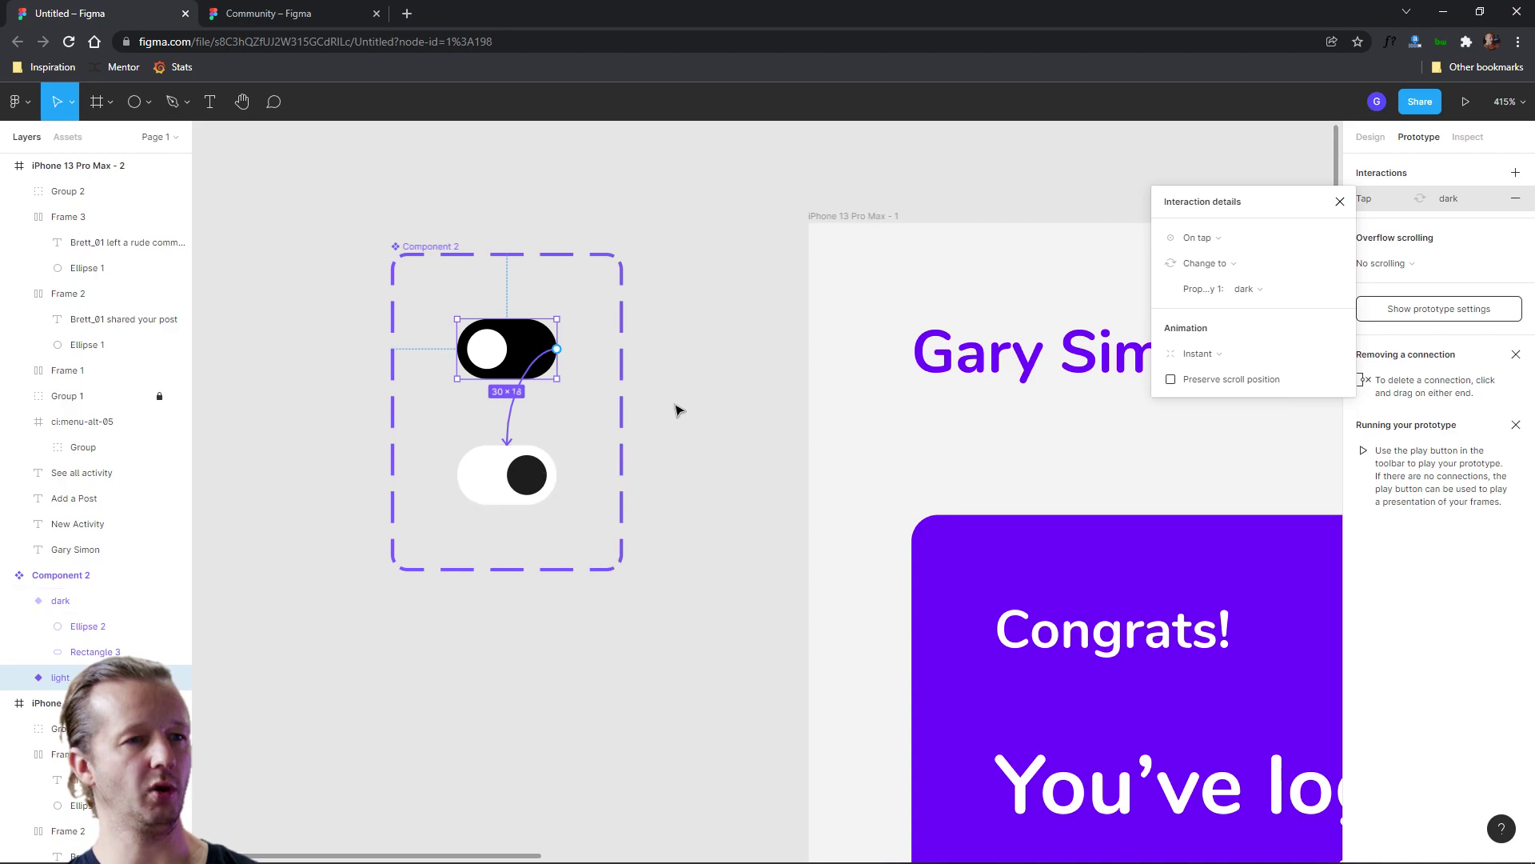
click(1222, 267)
click(1221, 270)
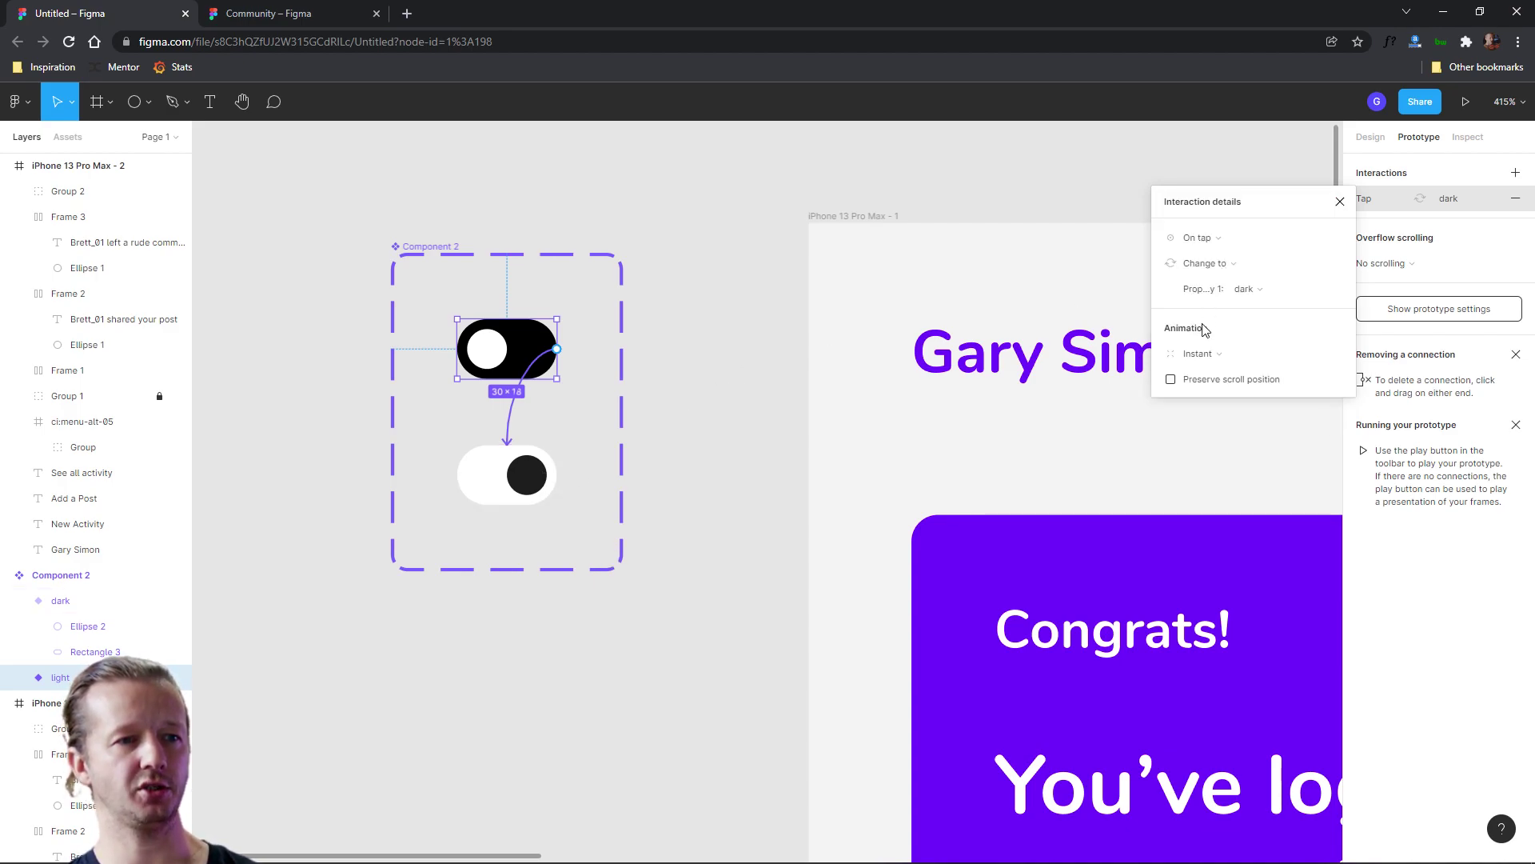
click(1211, 356)
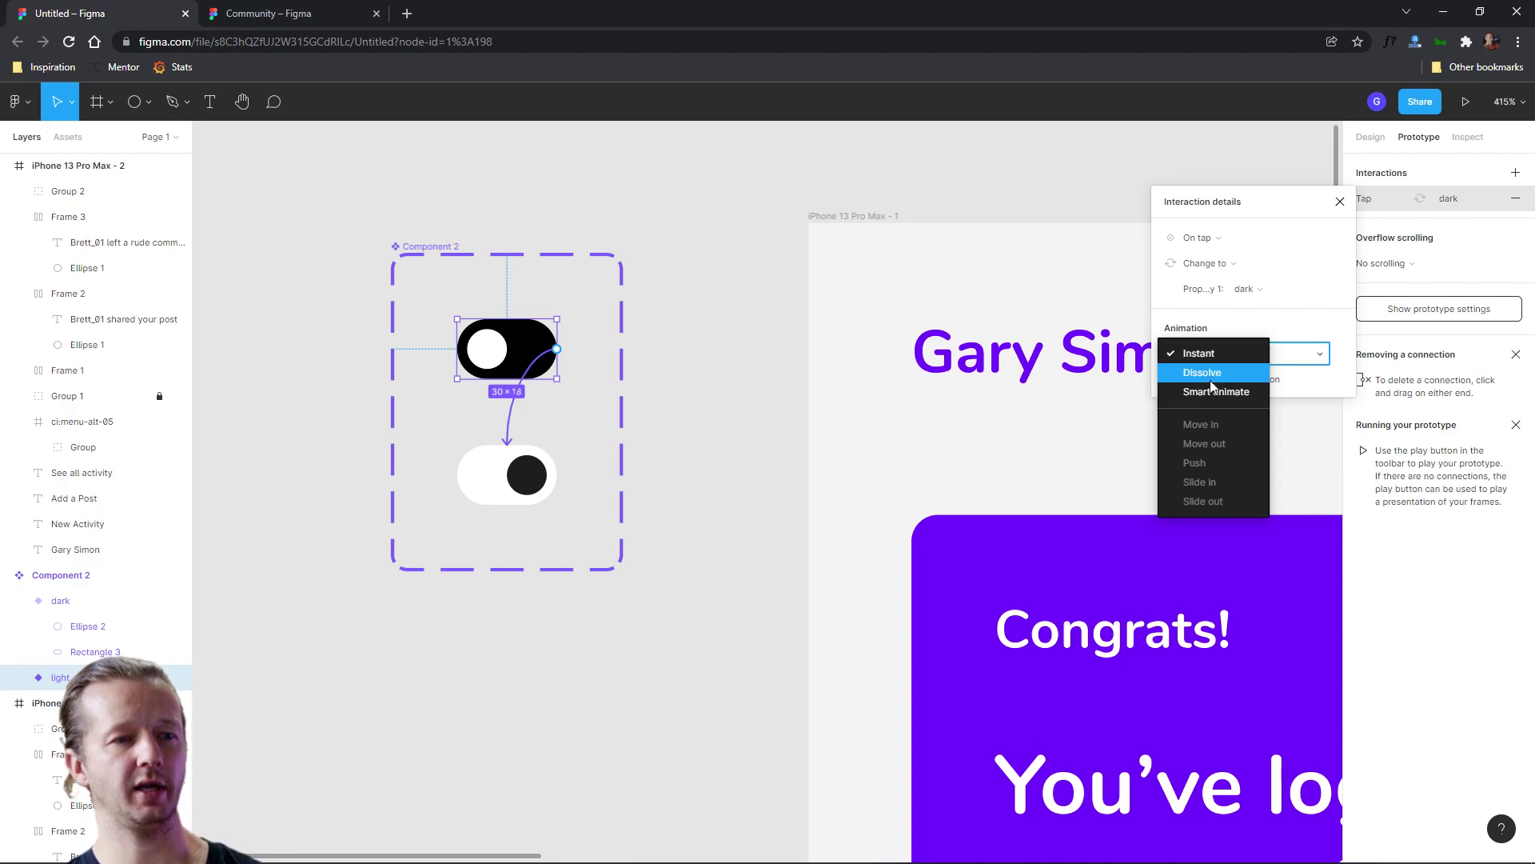
click(1214, 392)
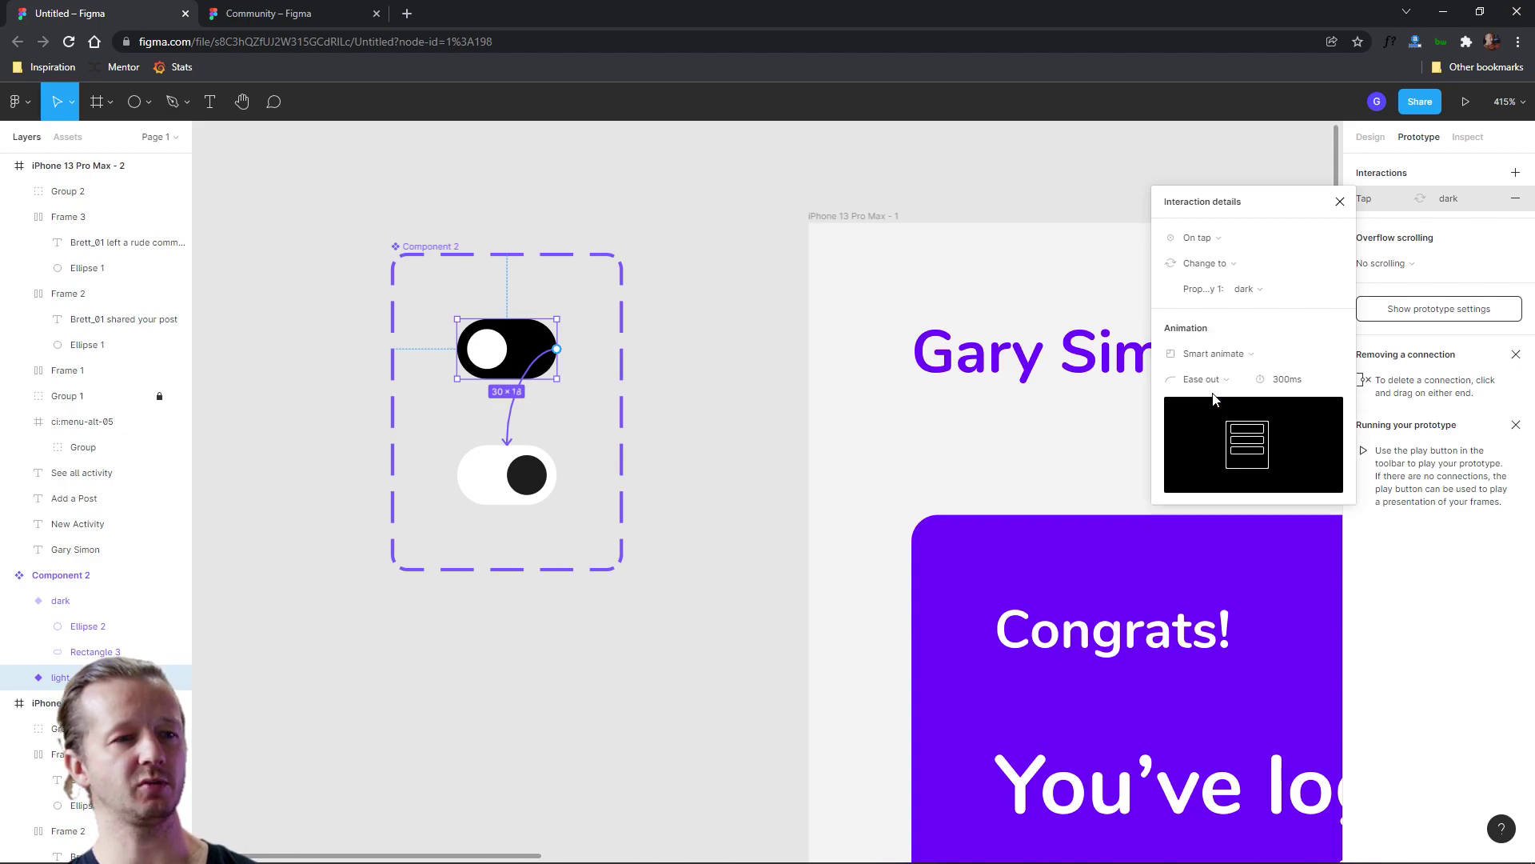
Connect the dark variant back to the light variant with the same Smart animate interaction.
click(506, 479)
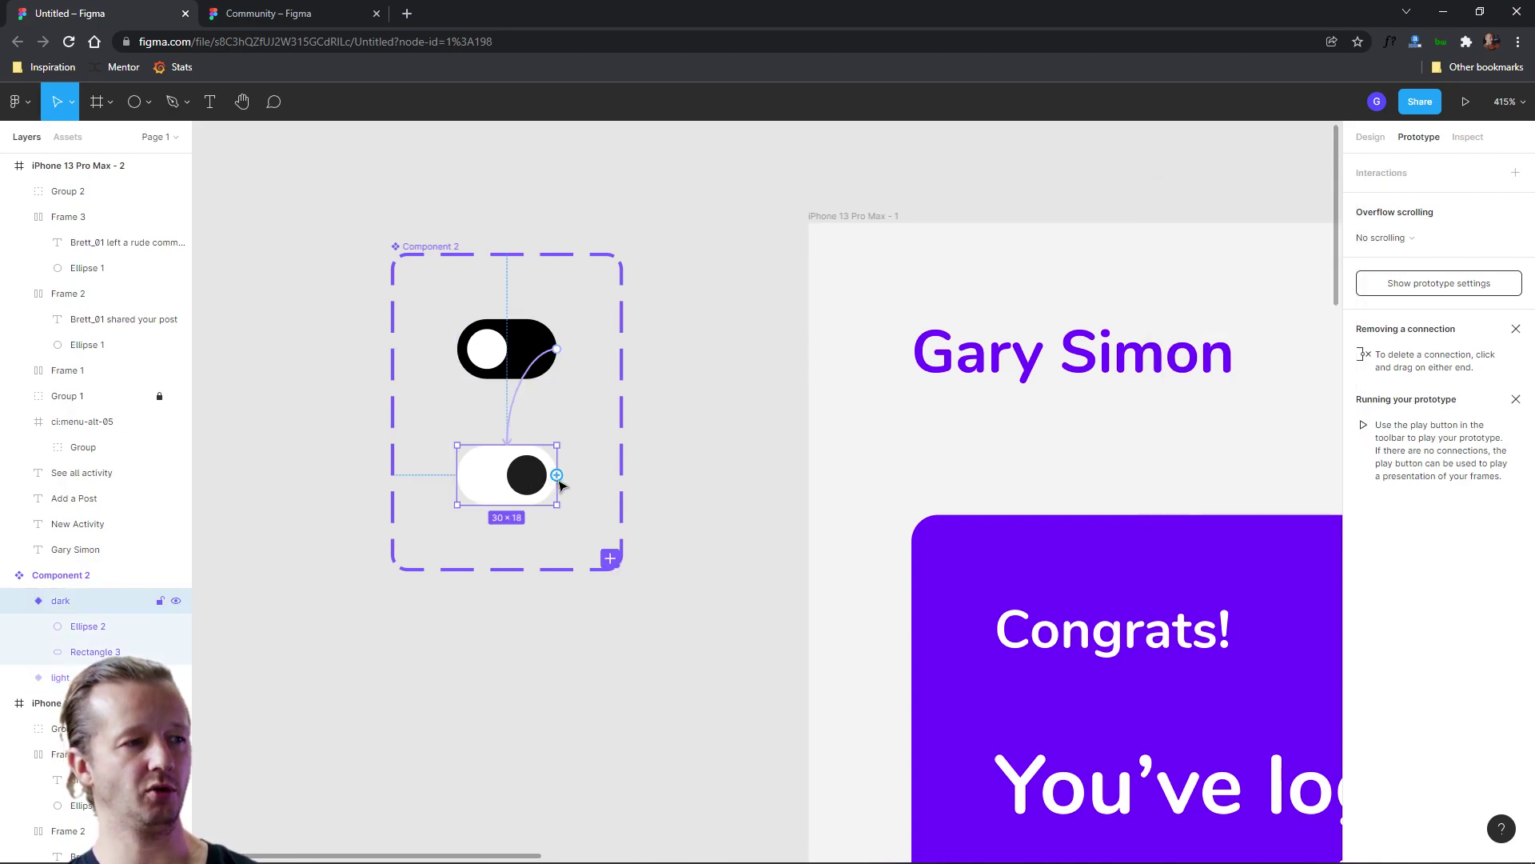
drag(556, 474, 525, 372)
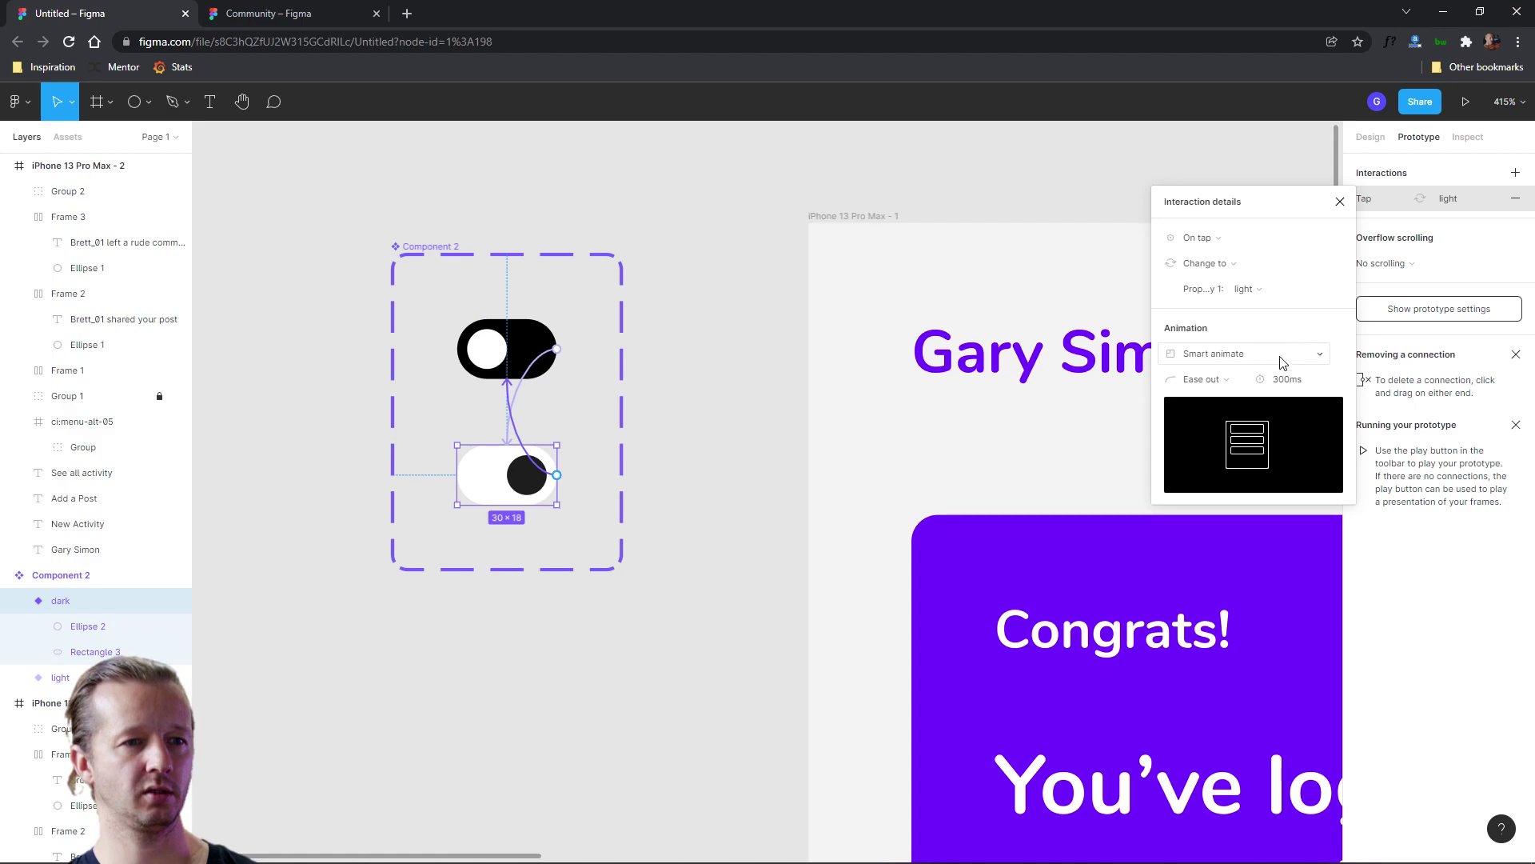
click(722, 251)
scroll(722, 252, down, 5)
scroll(722, 251, down, 10)
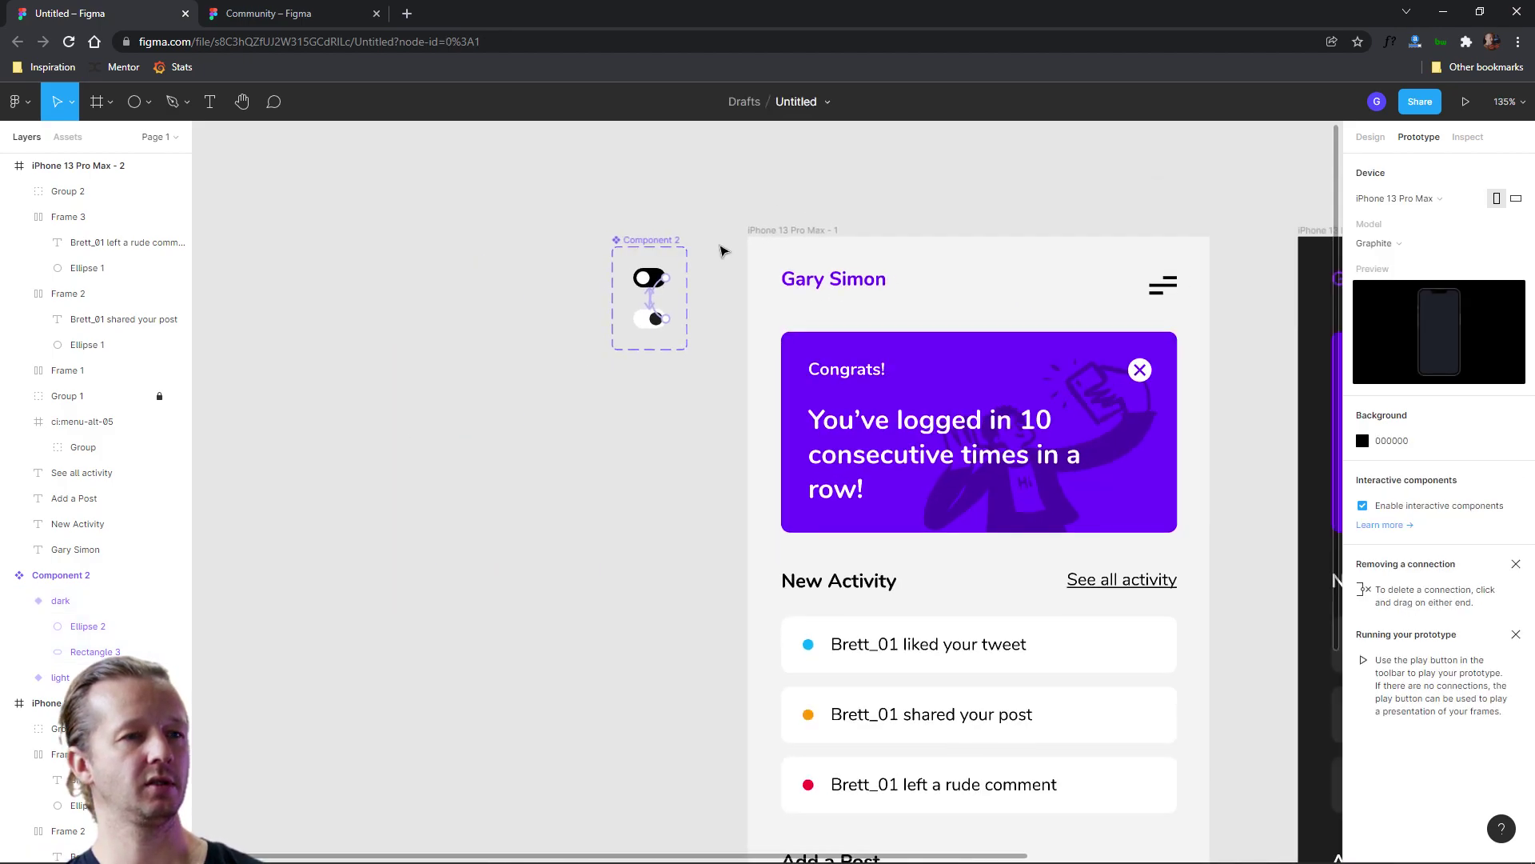
Place a toggle instance from local components beside the light screen's menu icon.
click(68, 137)
drag(29, 237, 729, 296)
scroll(767, 300, up, 5)
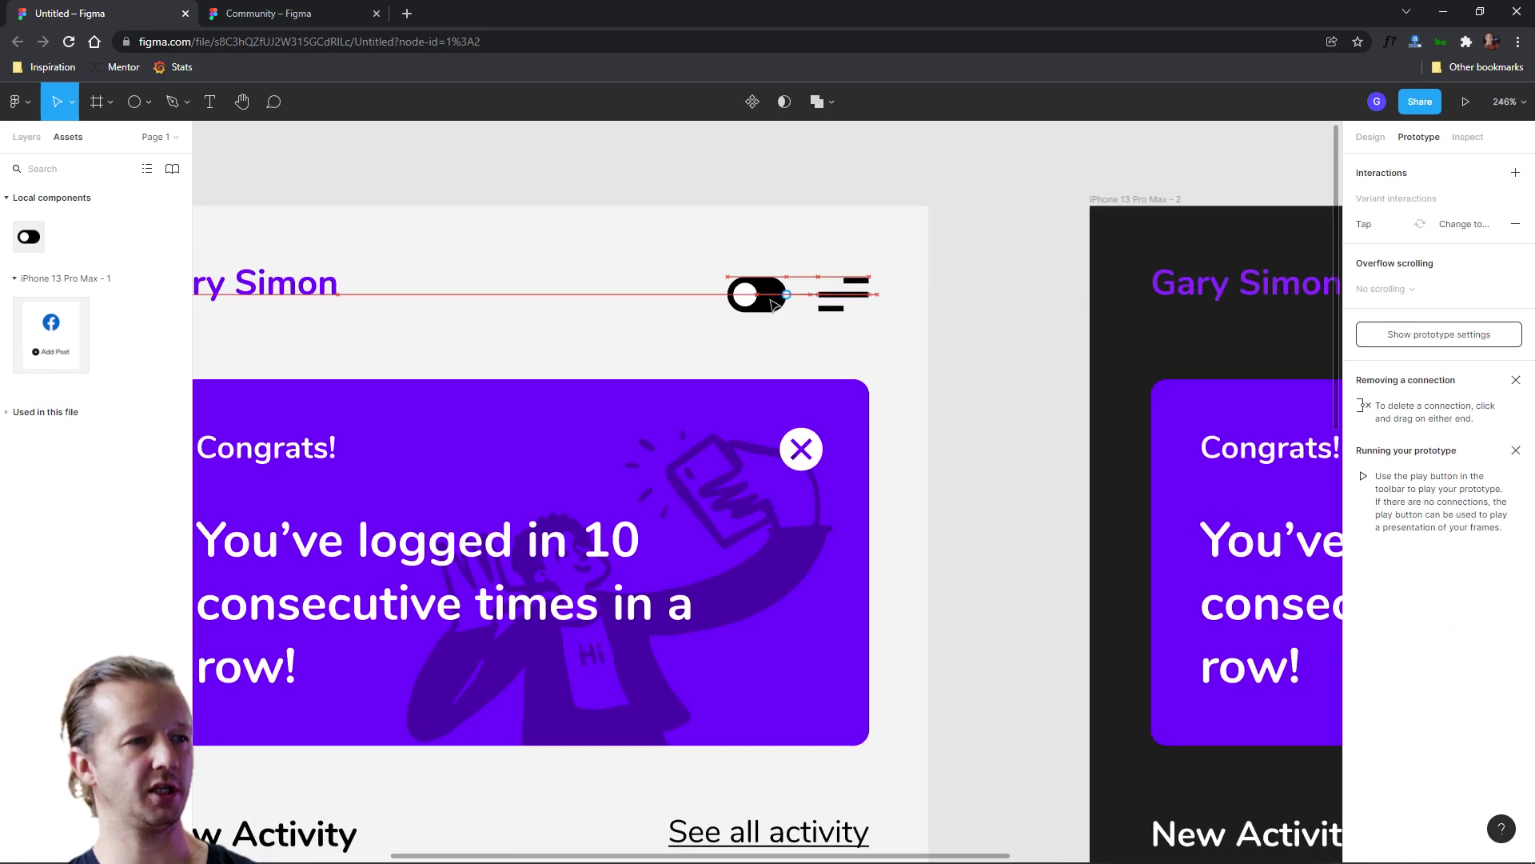
click(662, 247)
scroll(649, 279, down, 5)
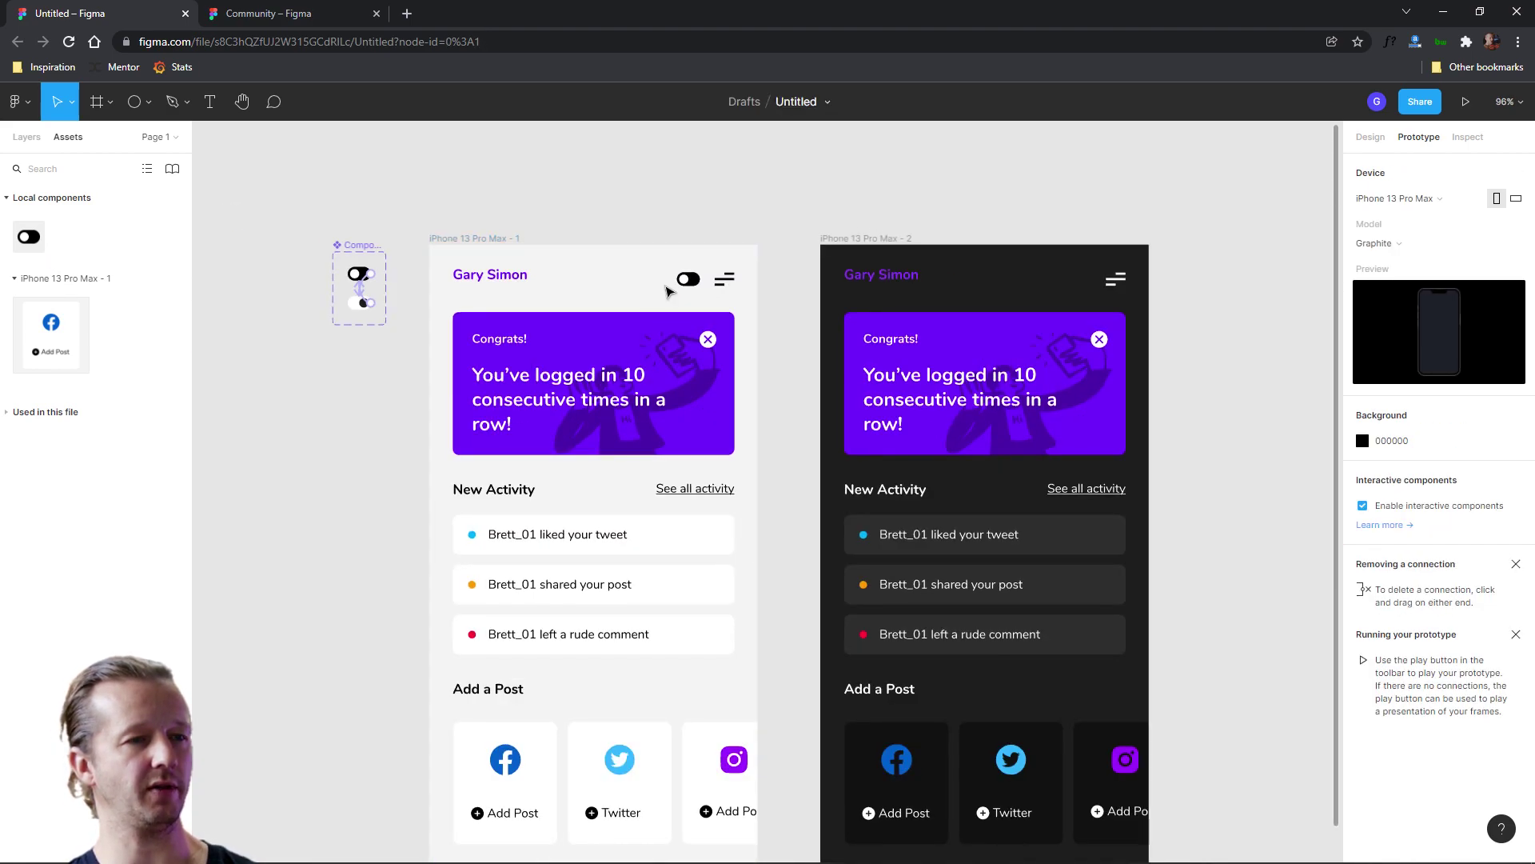
Copy the toggle into the dark screen and switch that instance to the dark variant.
click(688, 281)
key(ctrl+c)
click(887, 240)
key(ctrl+v)
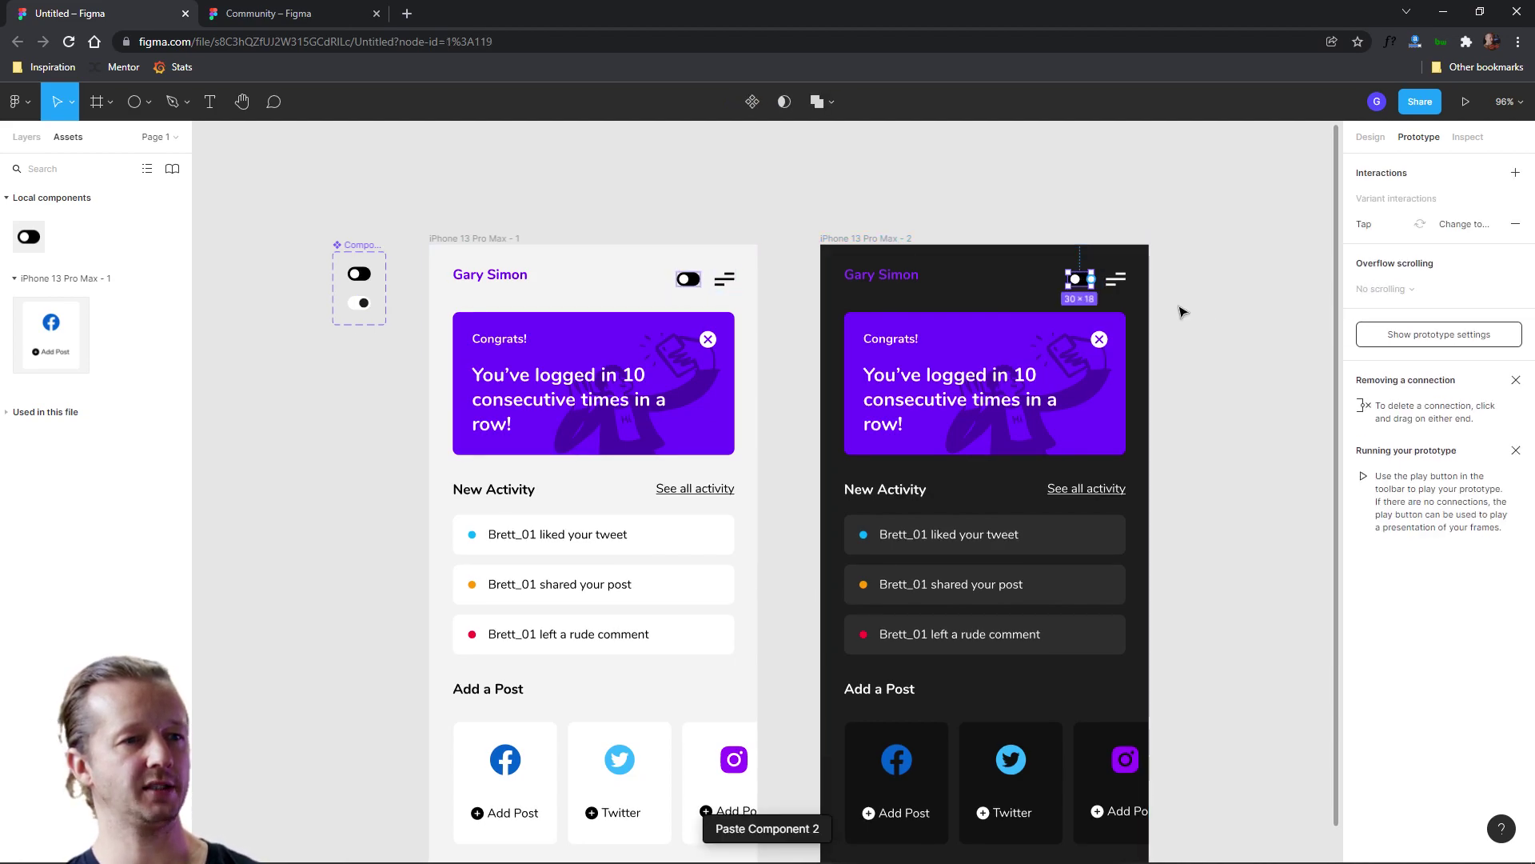
click(1371, 137)
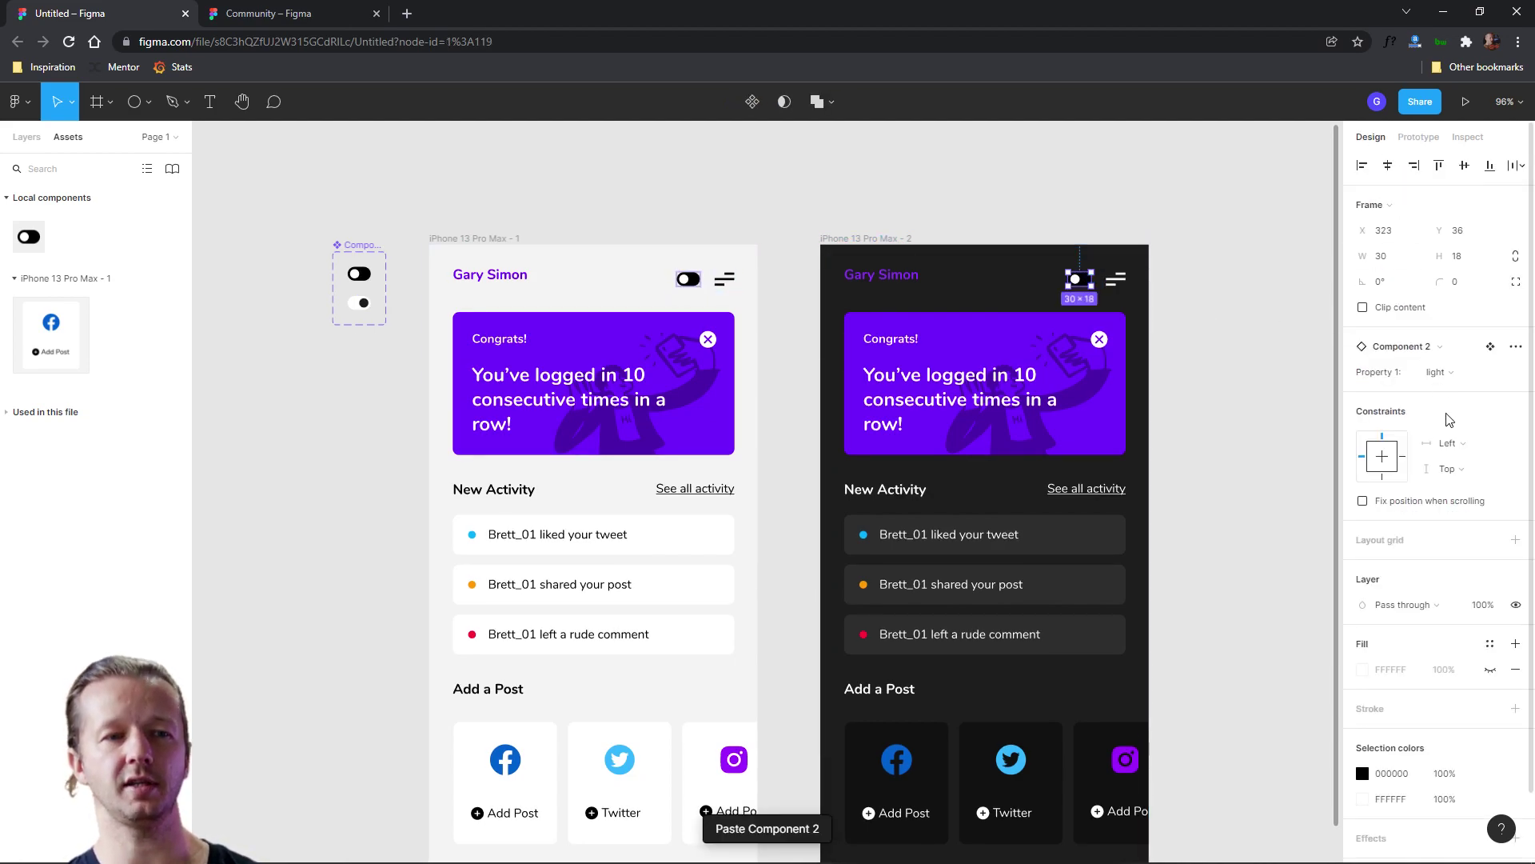
click(1434, 373)
click(1444, 392)
click(1240, 332)
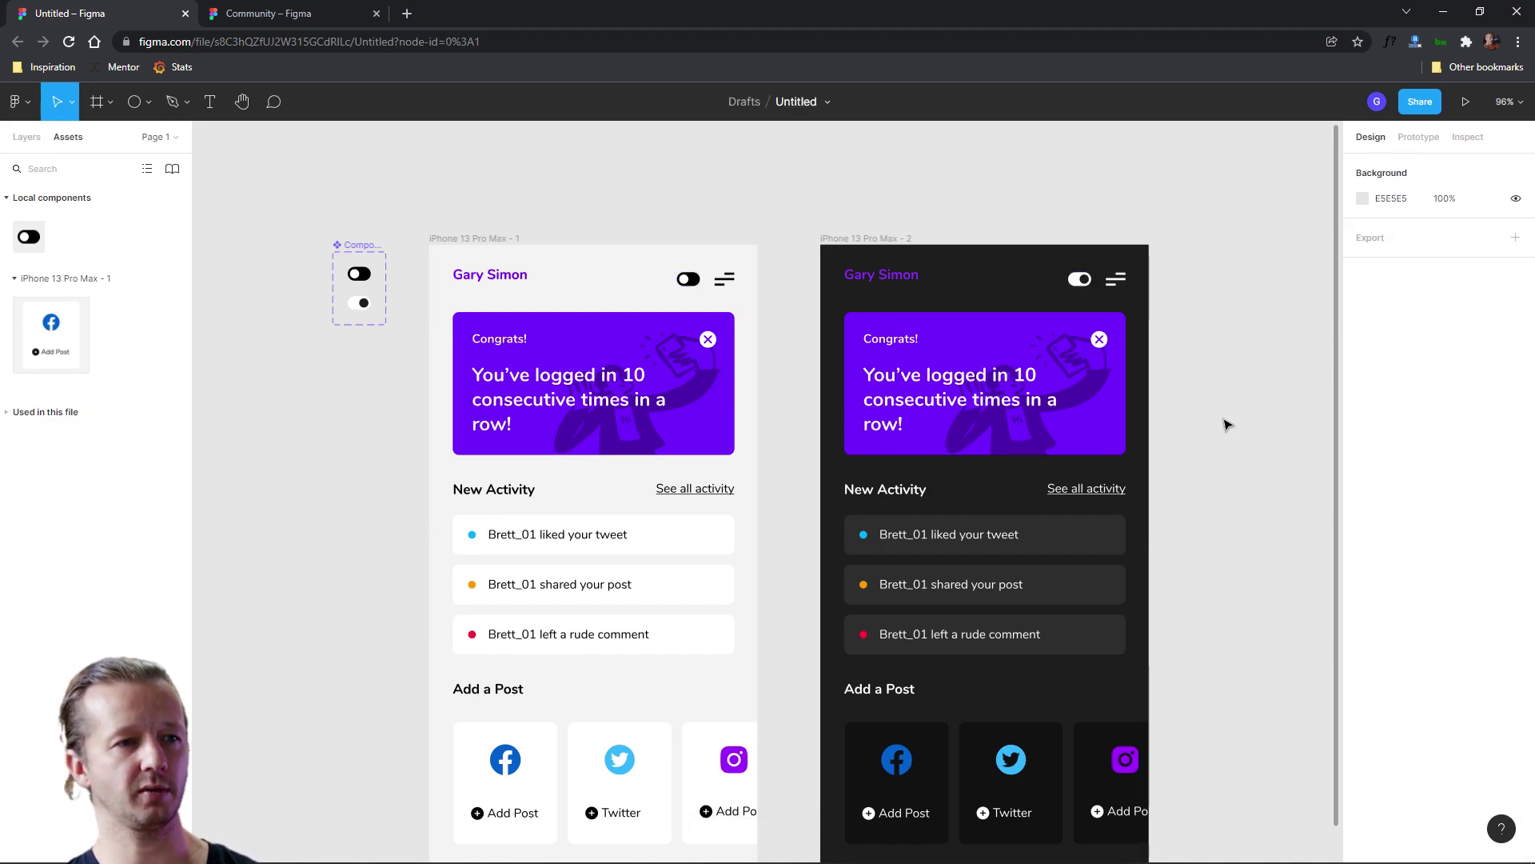
drag(1218, 410, 1154, 360)
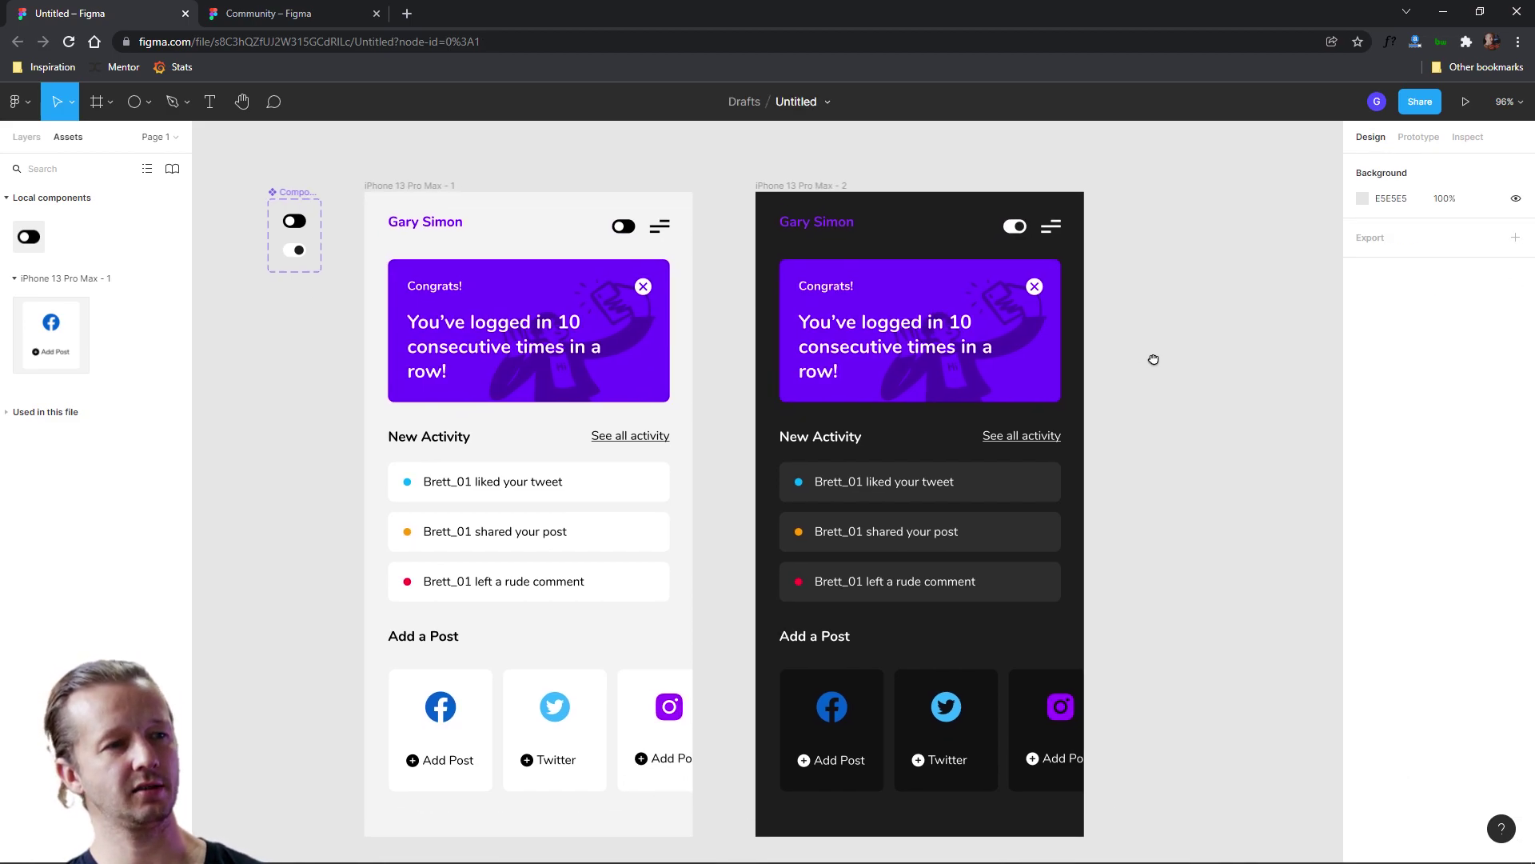
Link the light screen's toggle to the dark screen and the dark screen's toggle back to light.
click(623, 227)
click(1418, 137)
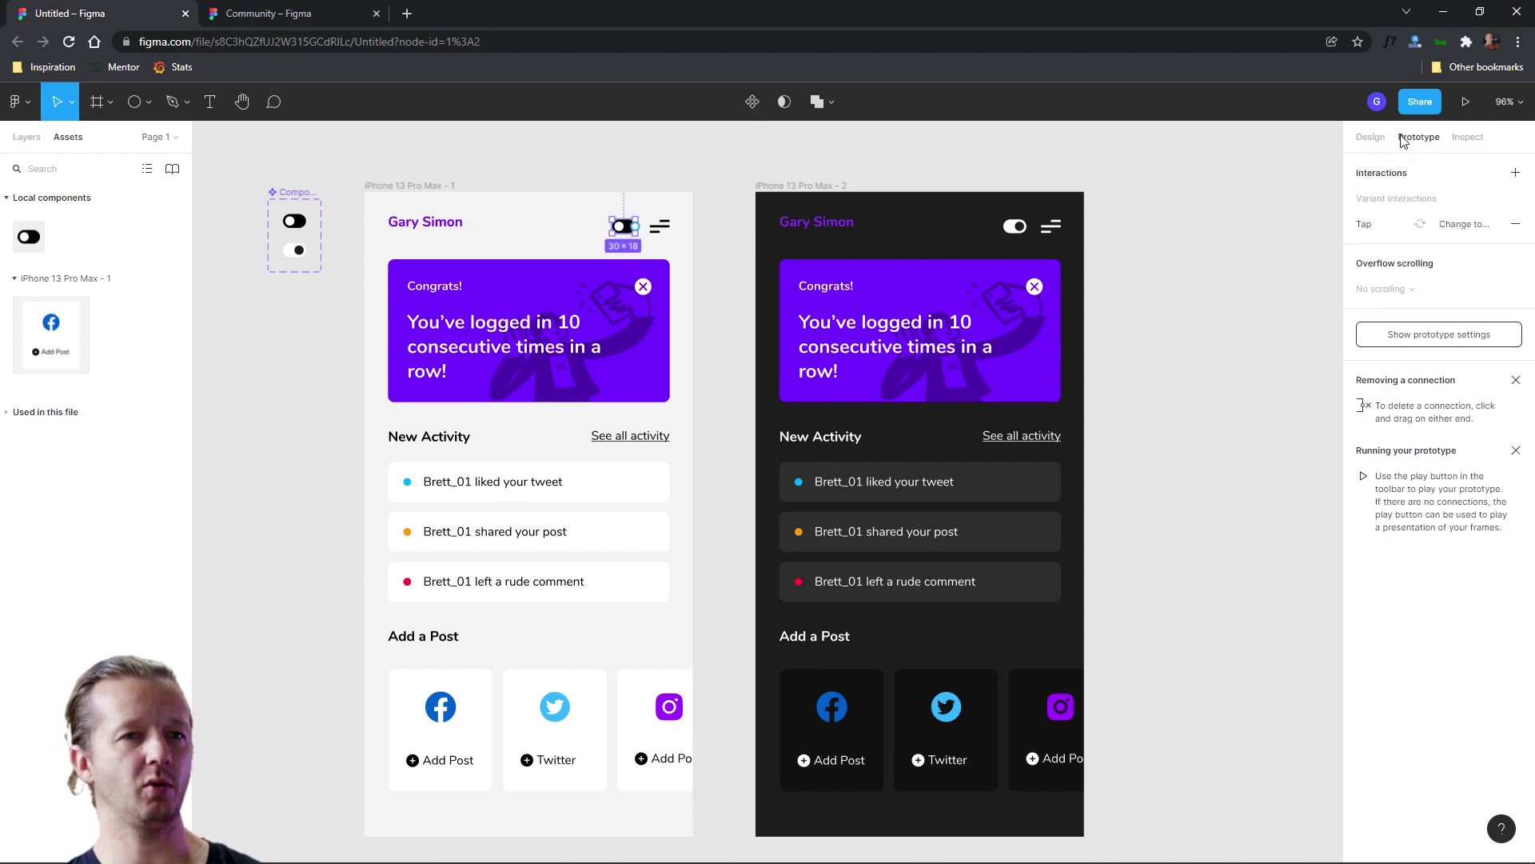
drag(637, 228, 781, 371)
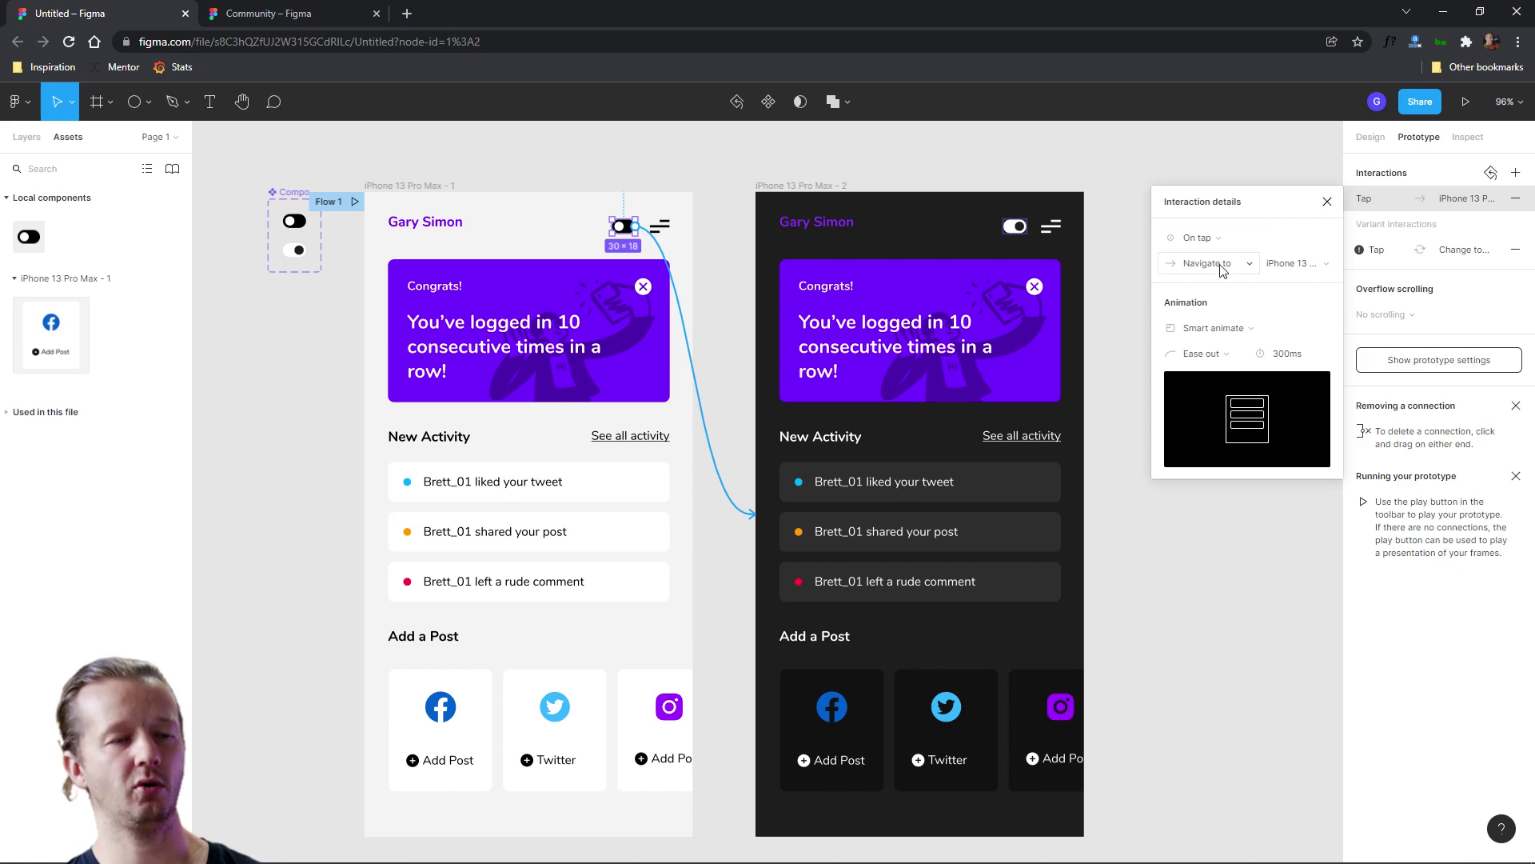
click(868, 171)
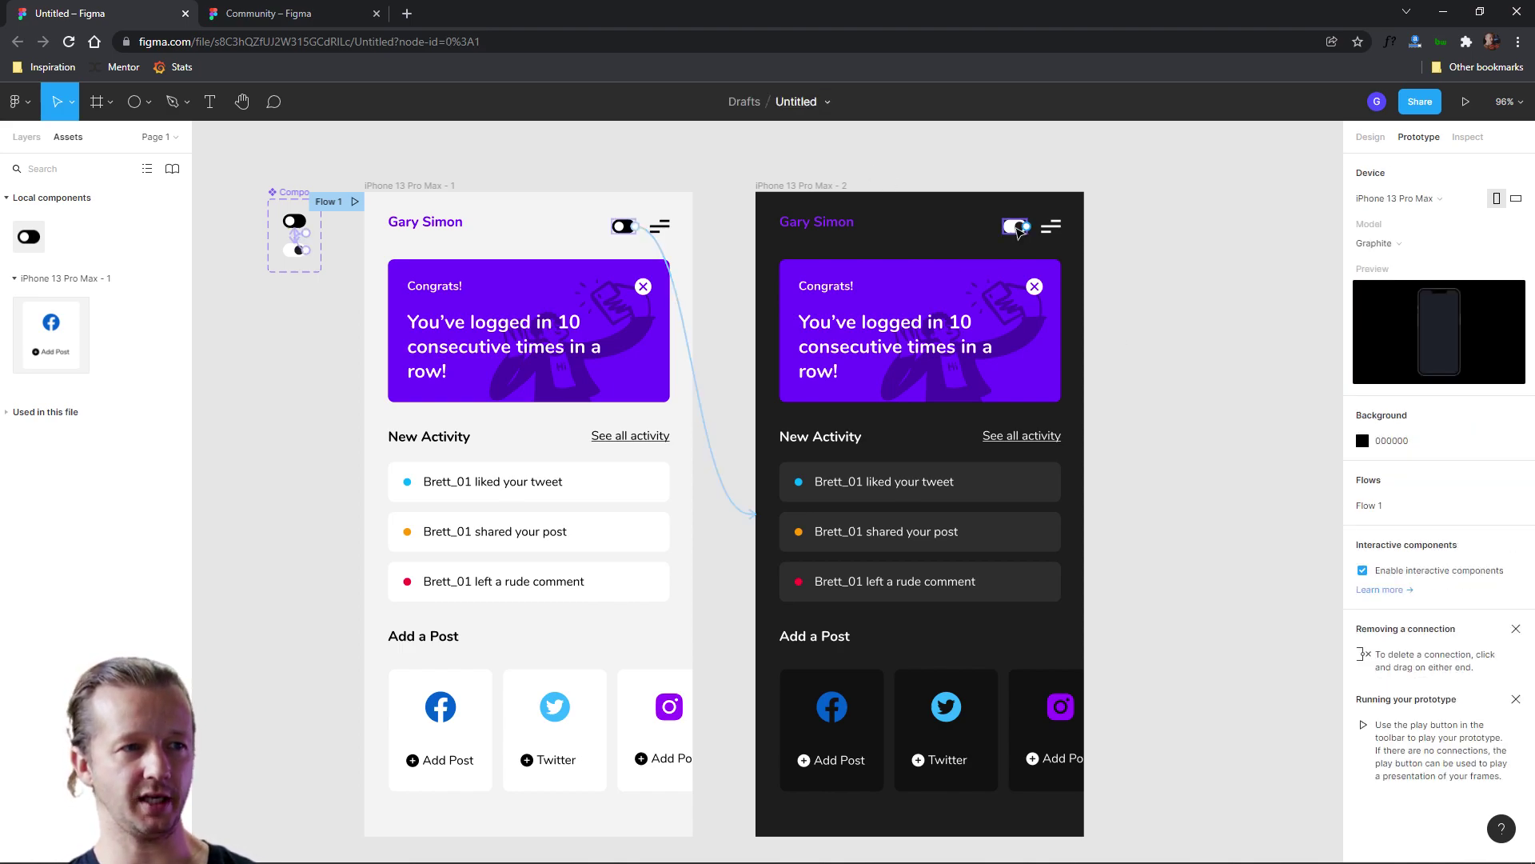
click(1016, 227)
drag(1026, 227, 669, 466)
click(743, 144)
scroll(720, 160, down, 5)
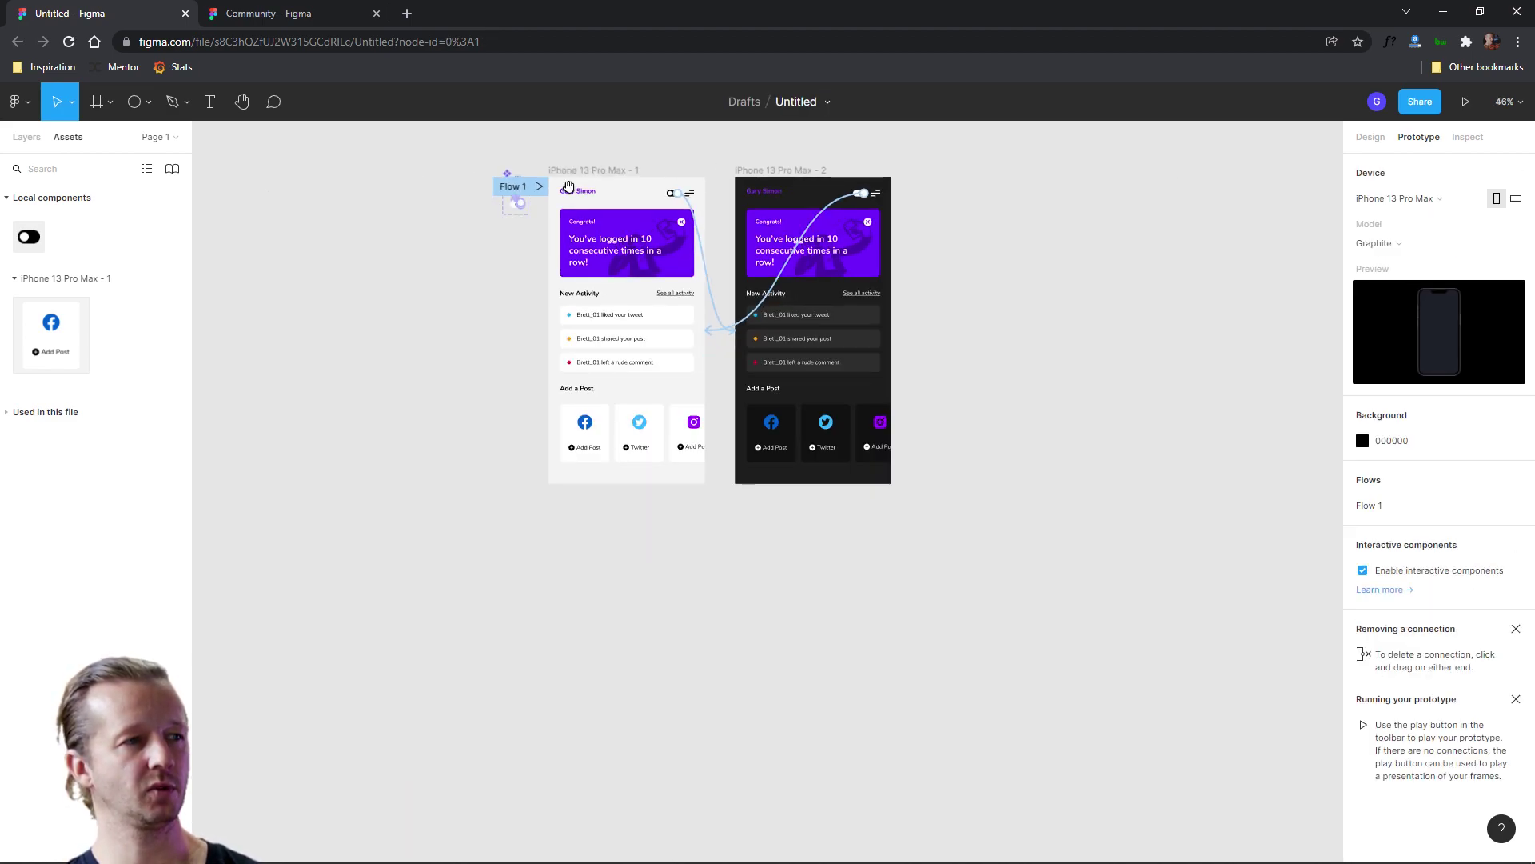
click(592, 170)
Present the prototype and tap the toggle to go dark, back to light, then dark again.
click(1466, 101)
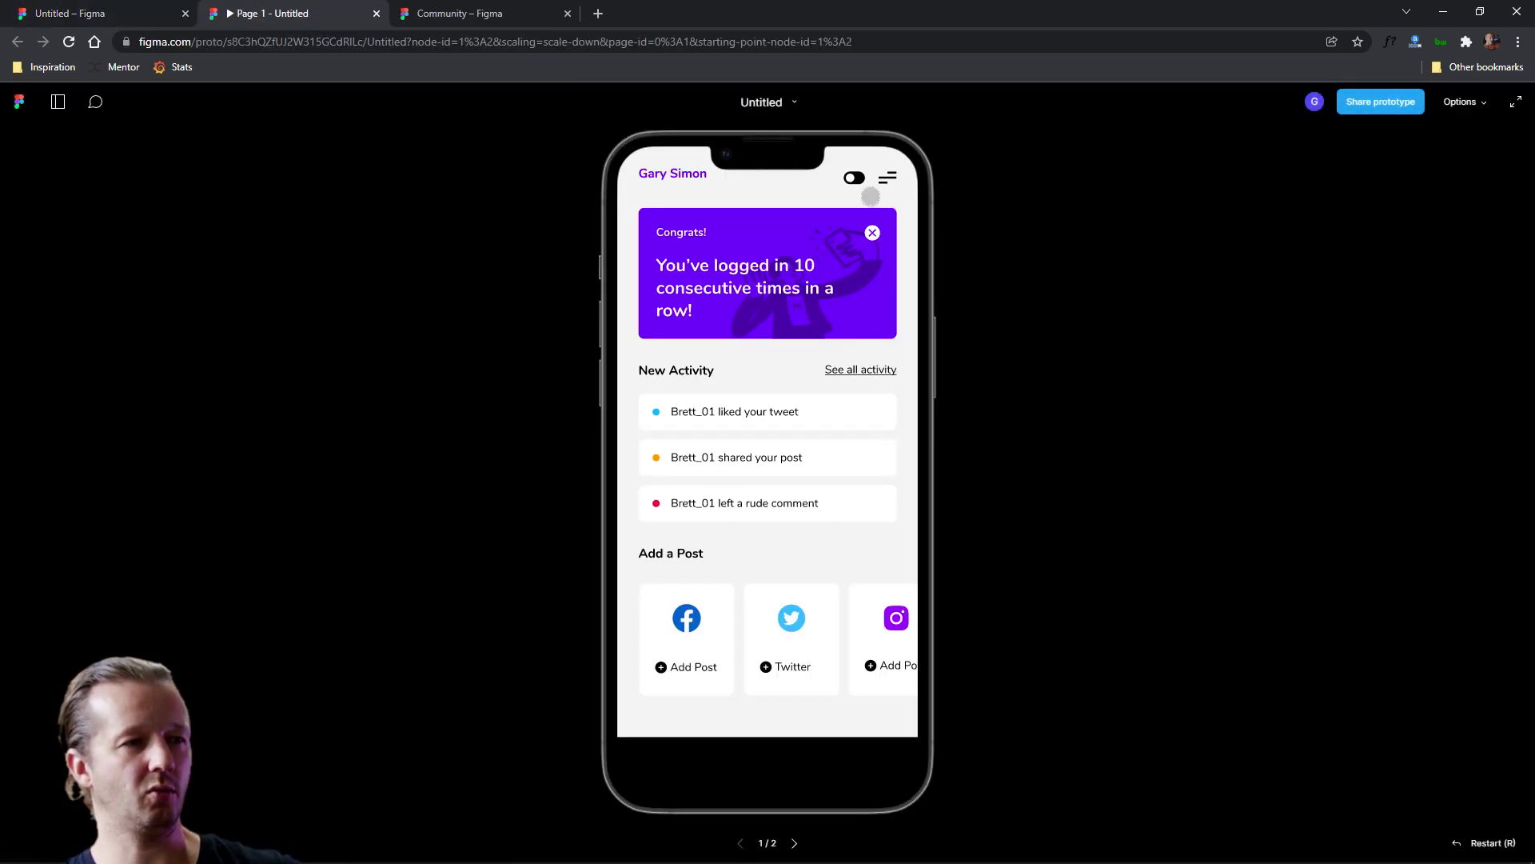
click(879, 190)
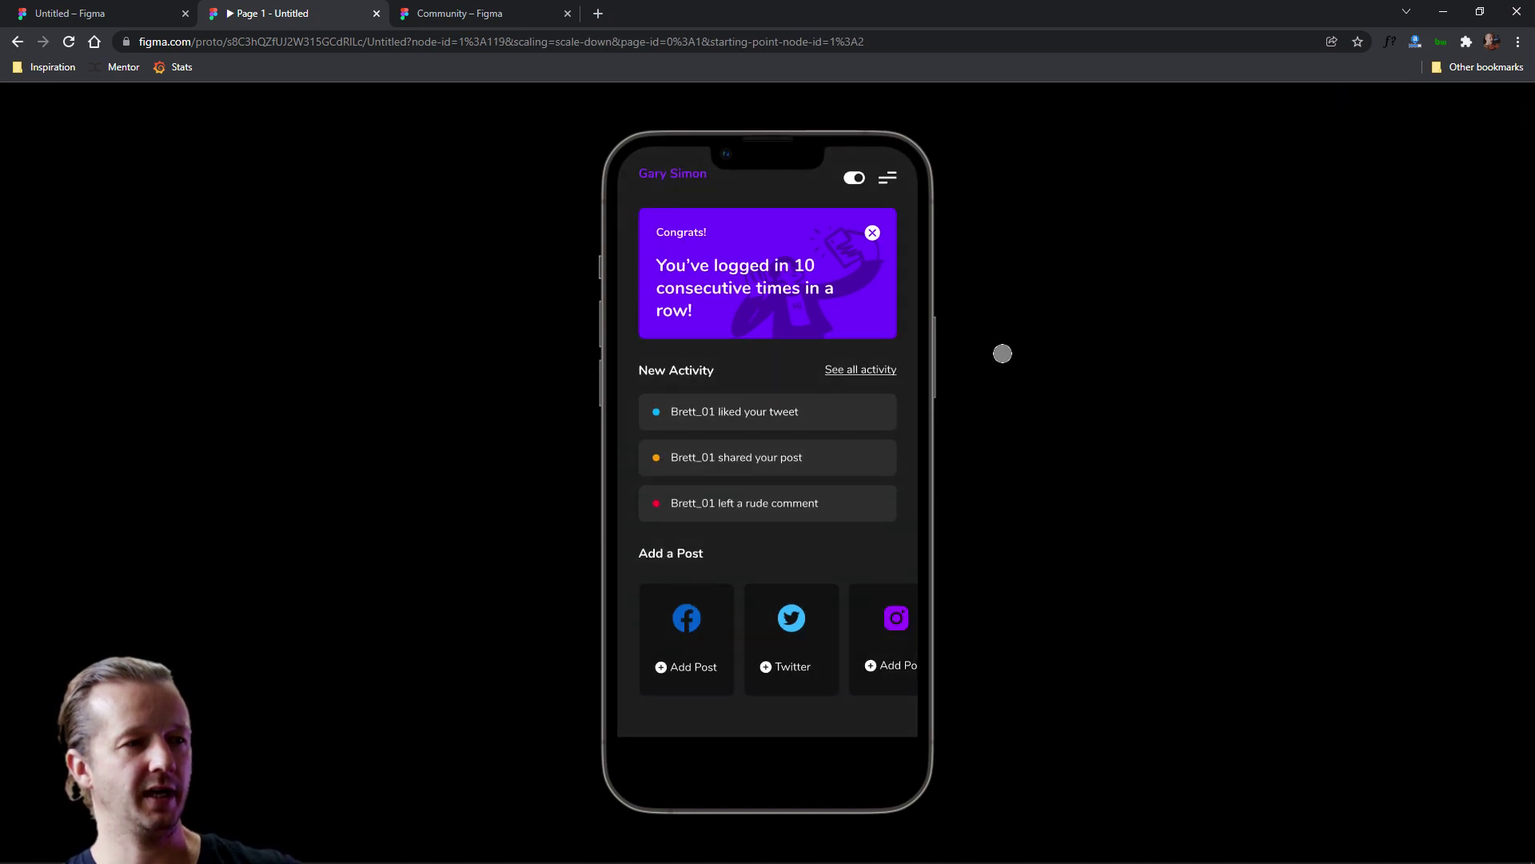
click(977, 260)
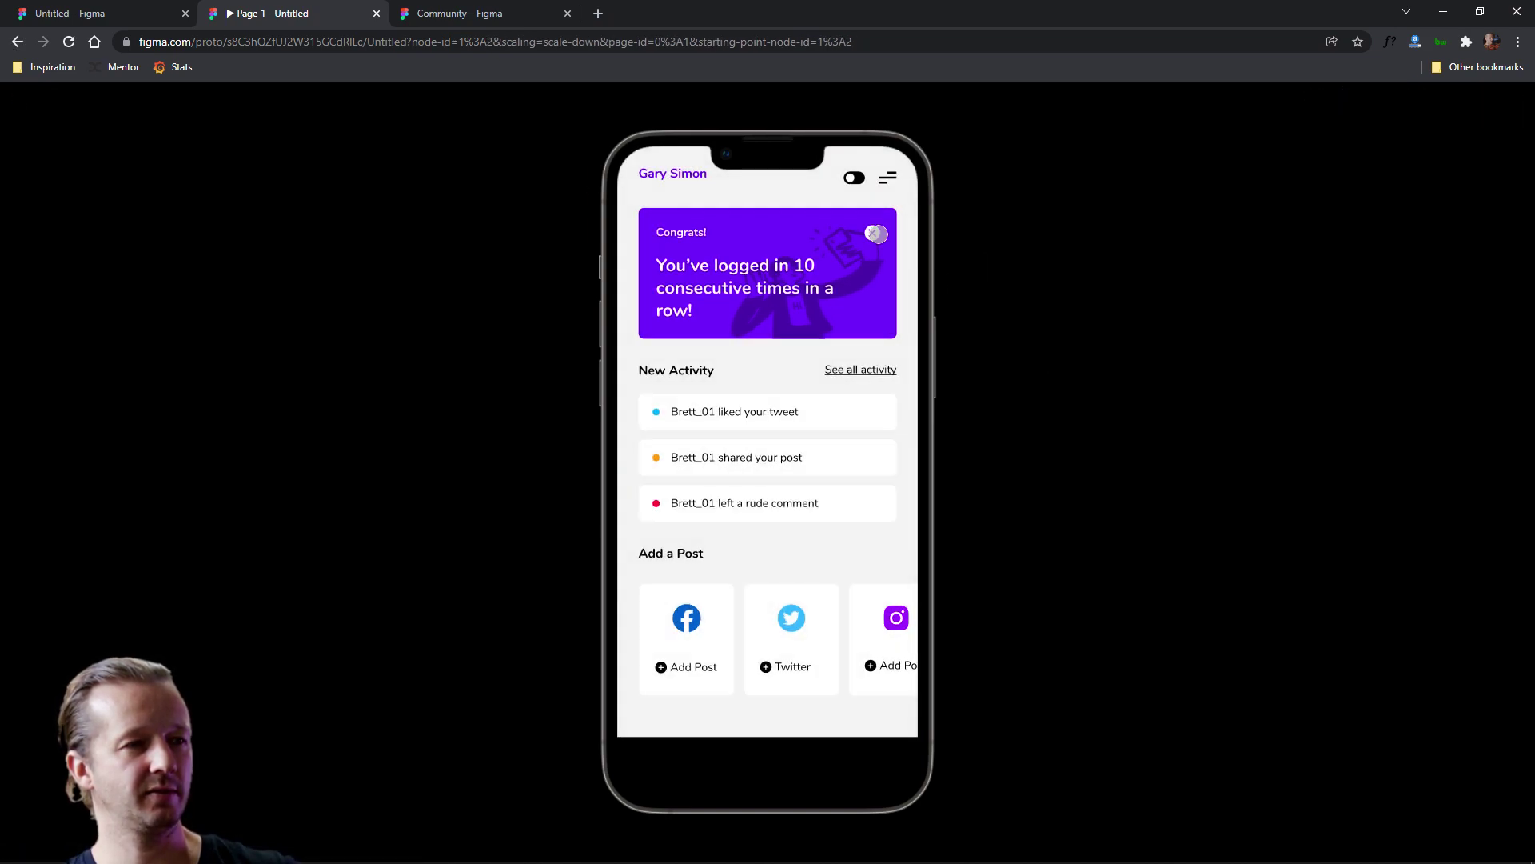
click(849, 178)
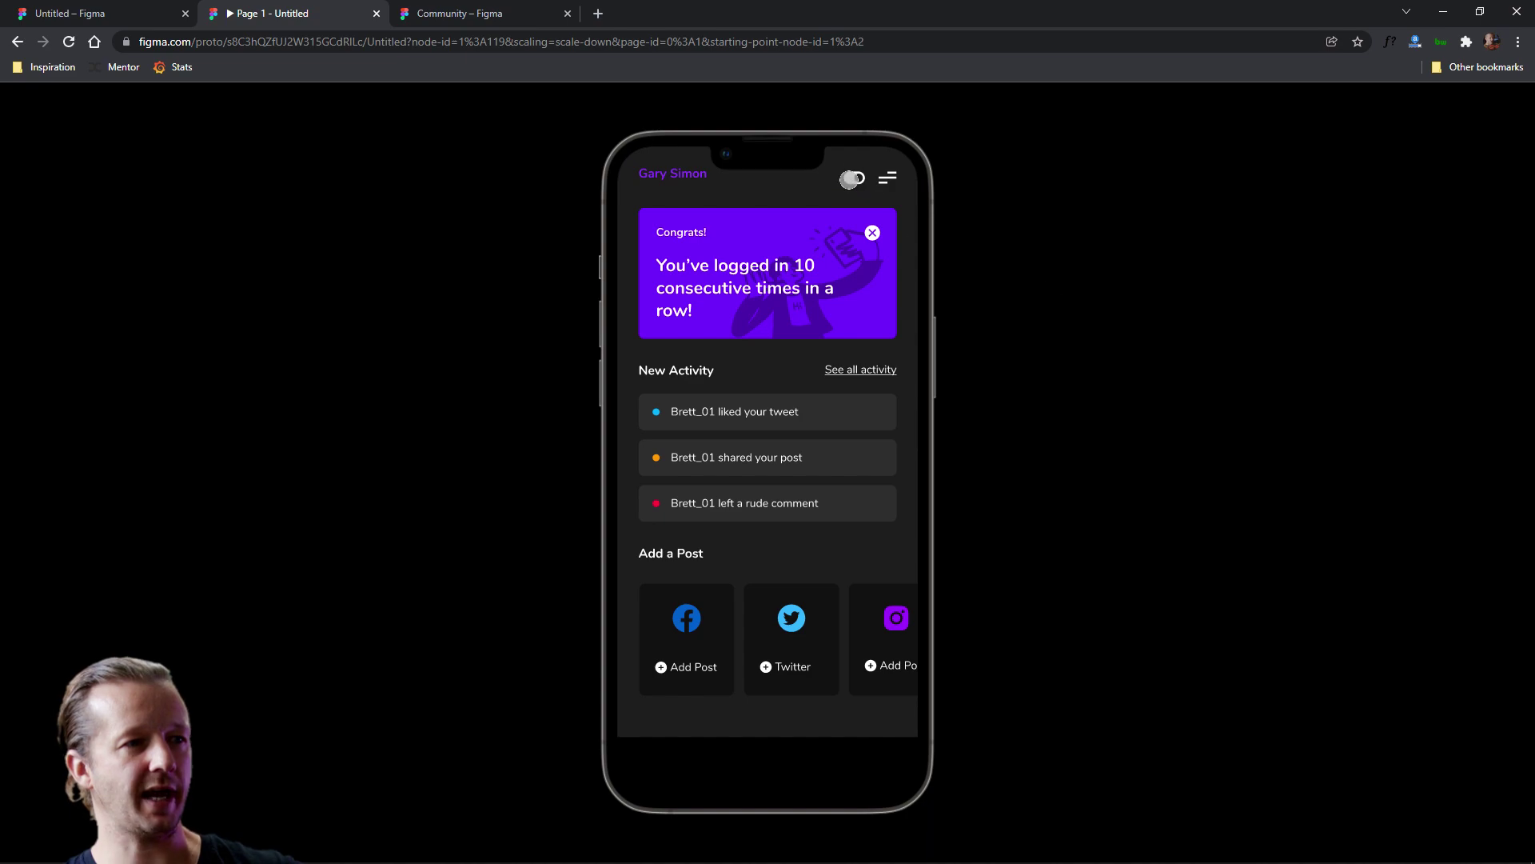